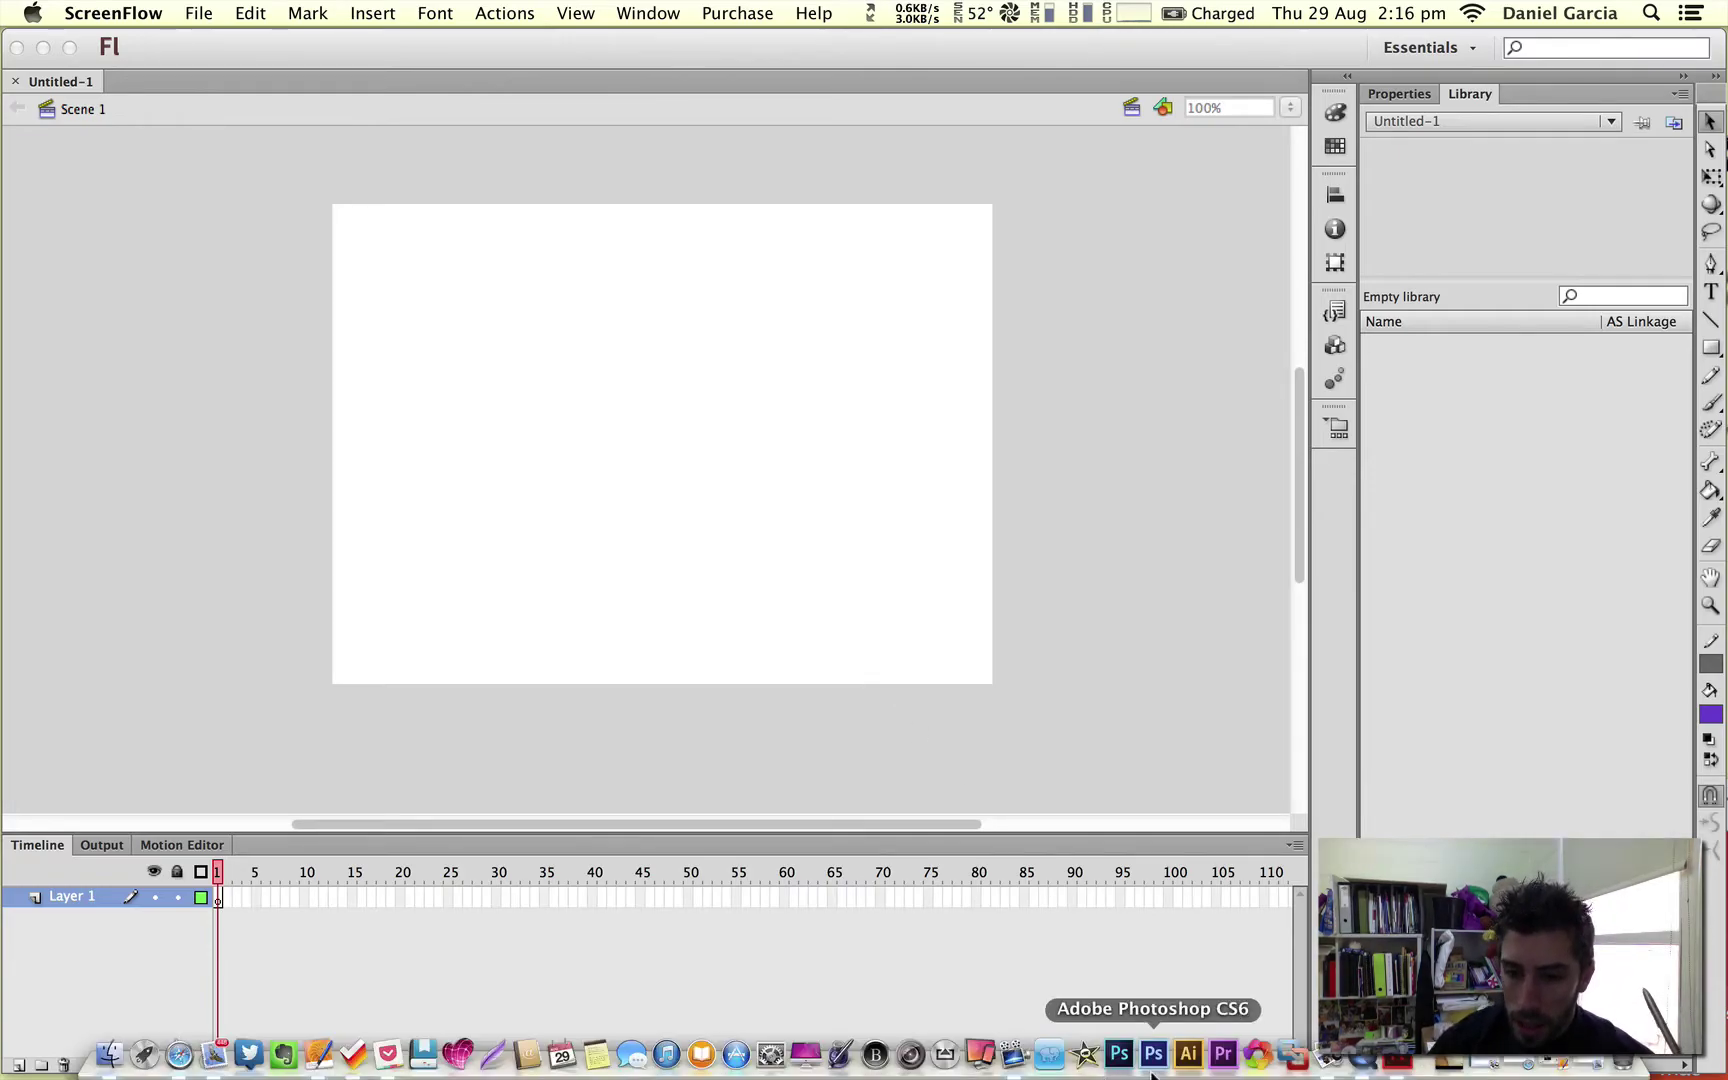
- Open the Beauty and the Beast reference clip, reposition its window, and play it to 00:13
{"action": "left_click", "coordinate": [1340, 1060]}
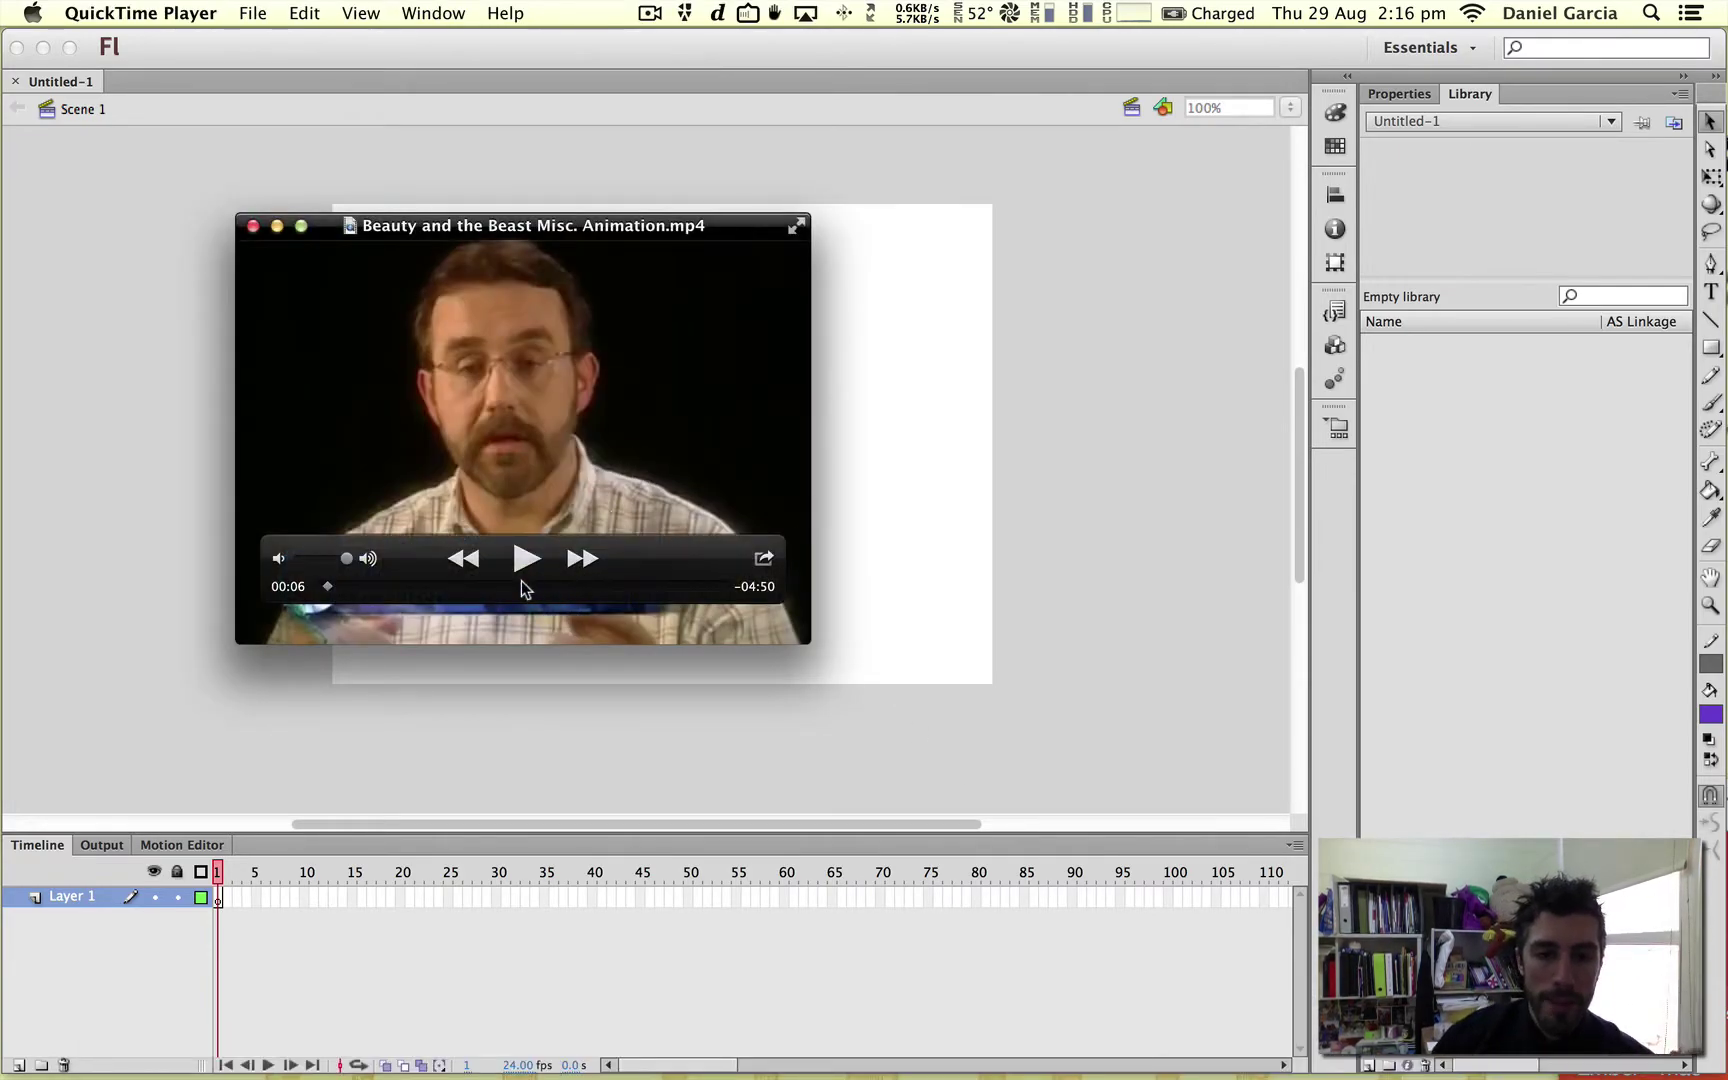
{"action": "left_click_drag", "start_coordinate": [550, 228], "coordinate": [927, 330]}
{"action": "left_click", "coordinate": [903, 661]}
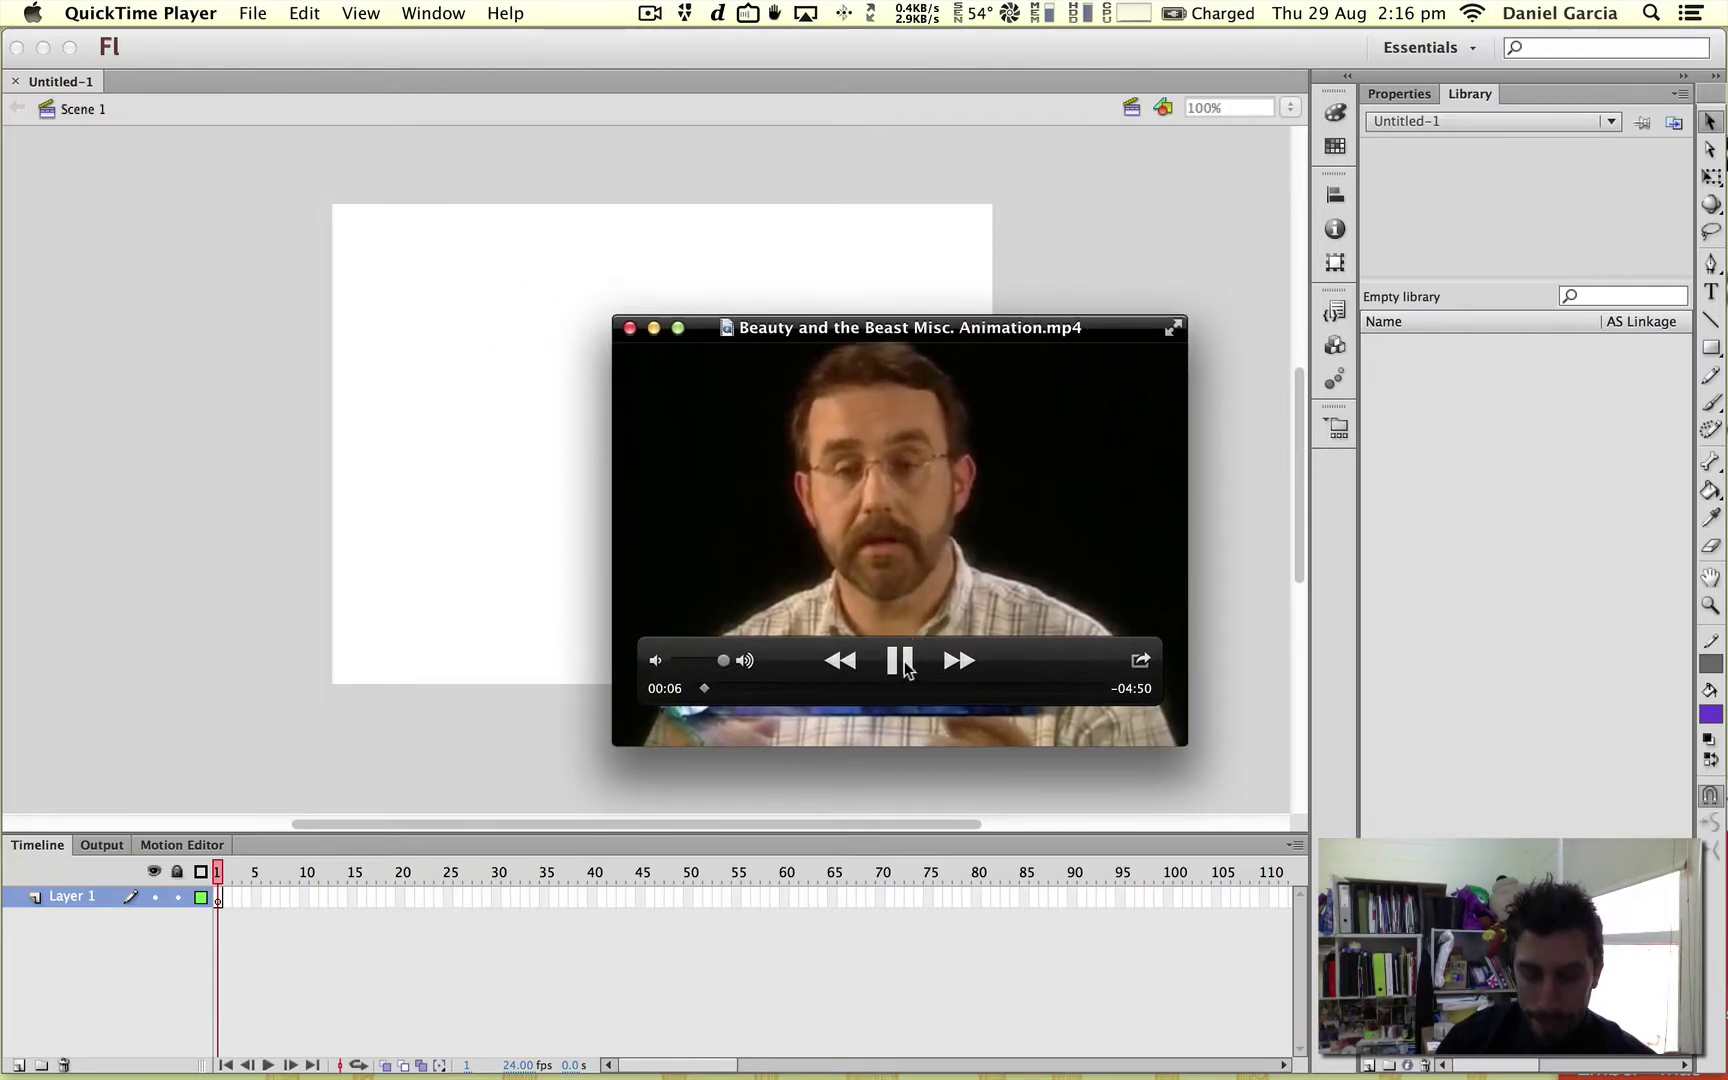
{"action": "key", "text": "XF86AudioRaiseVolume"}
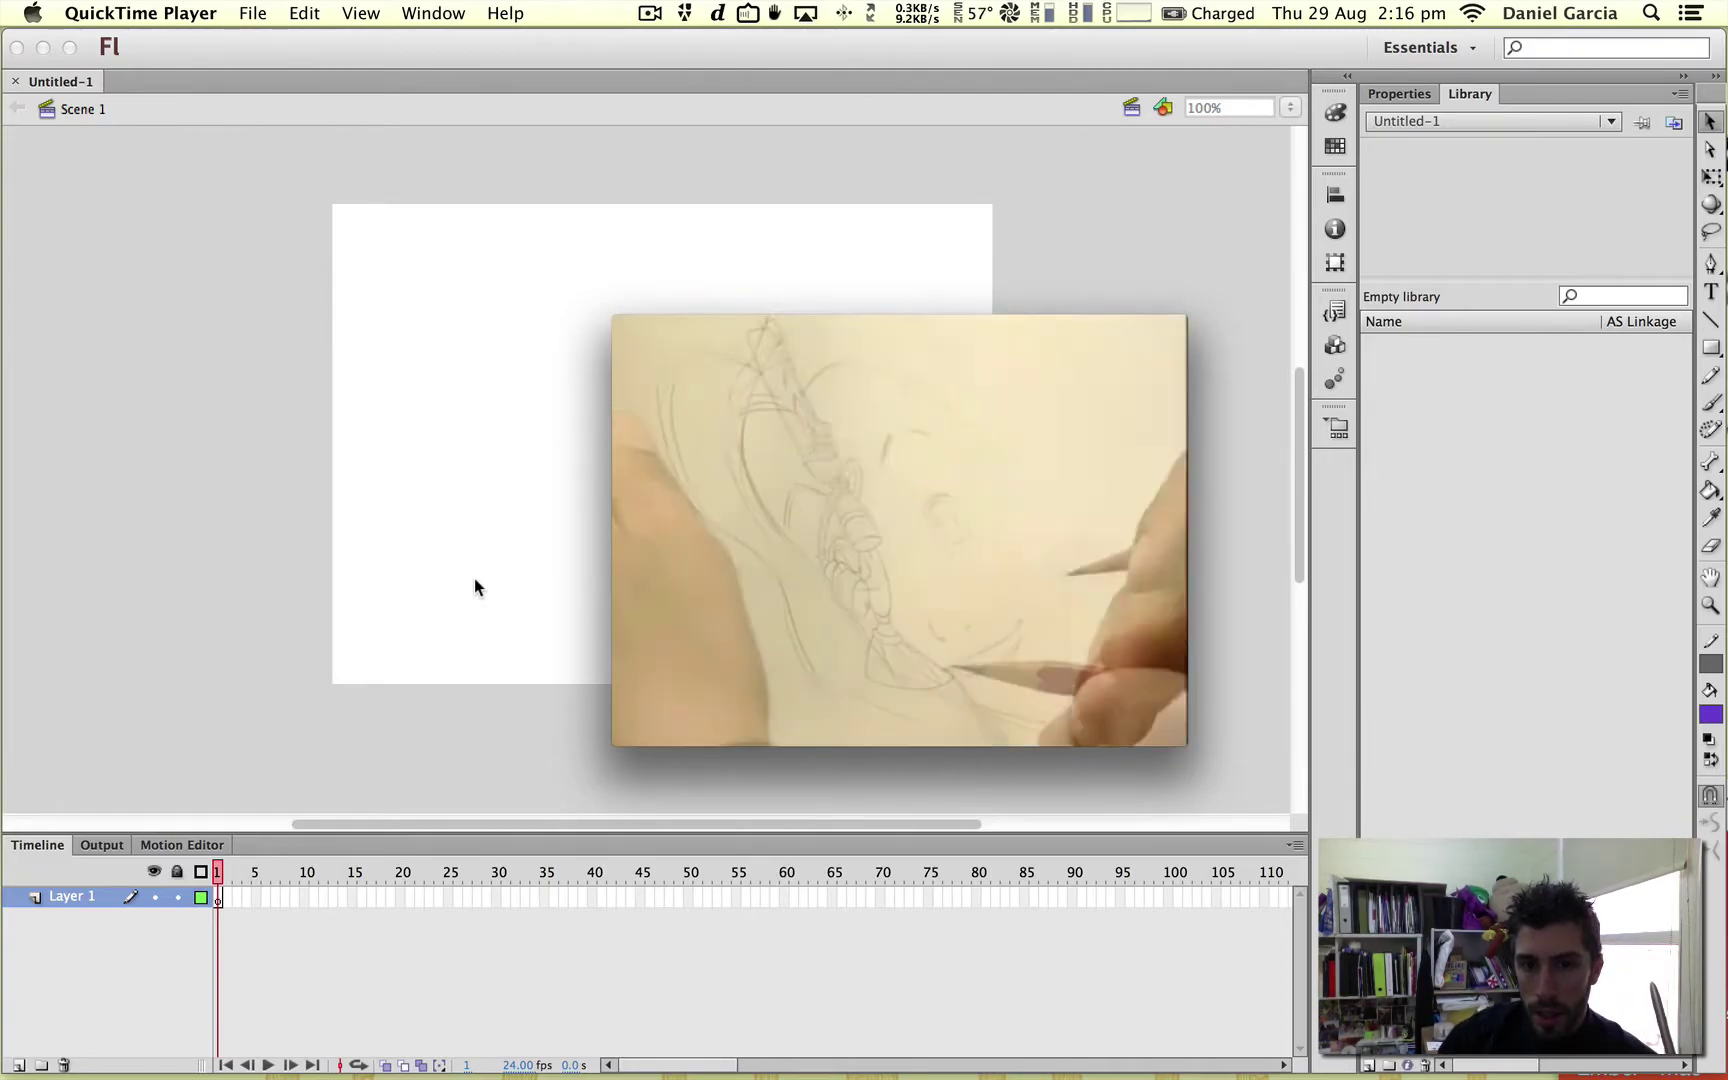
{"action": "left_click", "coordinate": [899, 662]}
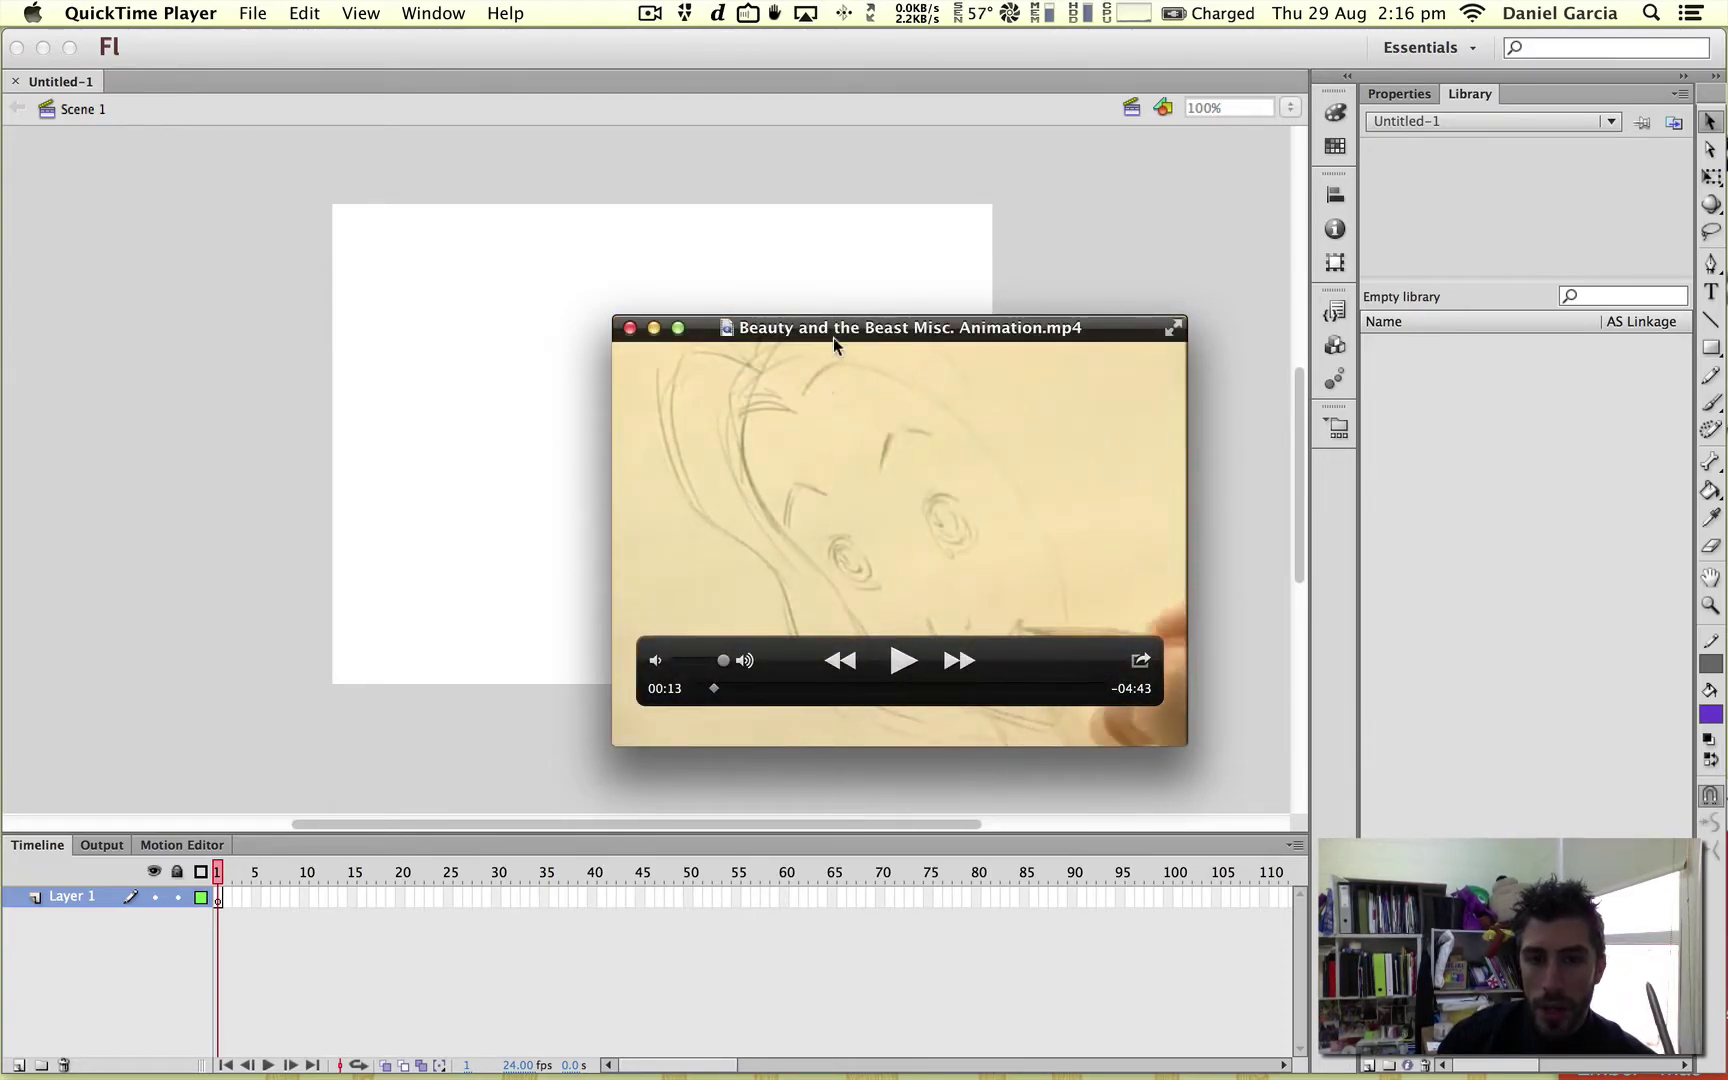
- Keep watching the clip through 00:21 to 00:28, then minimize the QuickTime window
{"action": "left_click_drag", "start_coordinate": [841, 331], "coordinate": [1025, 358]}
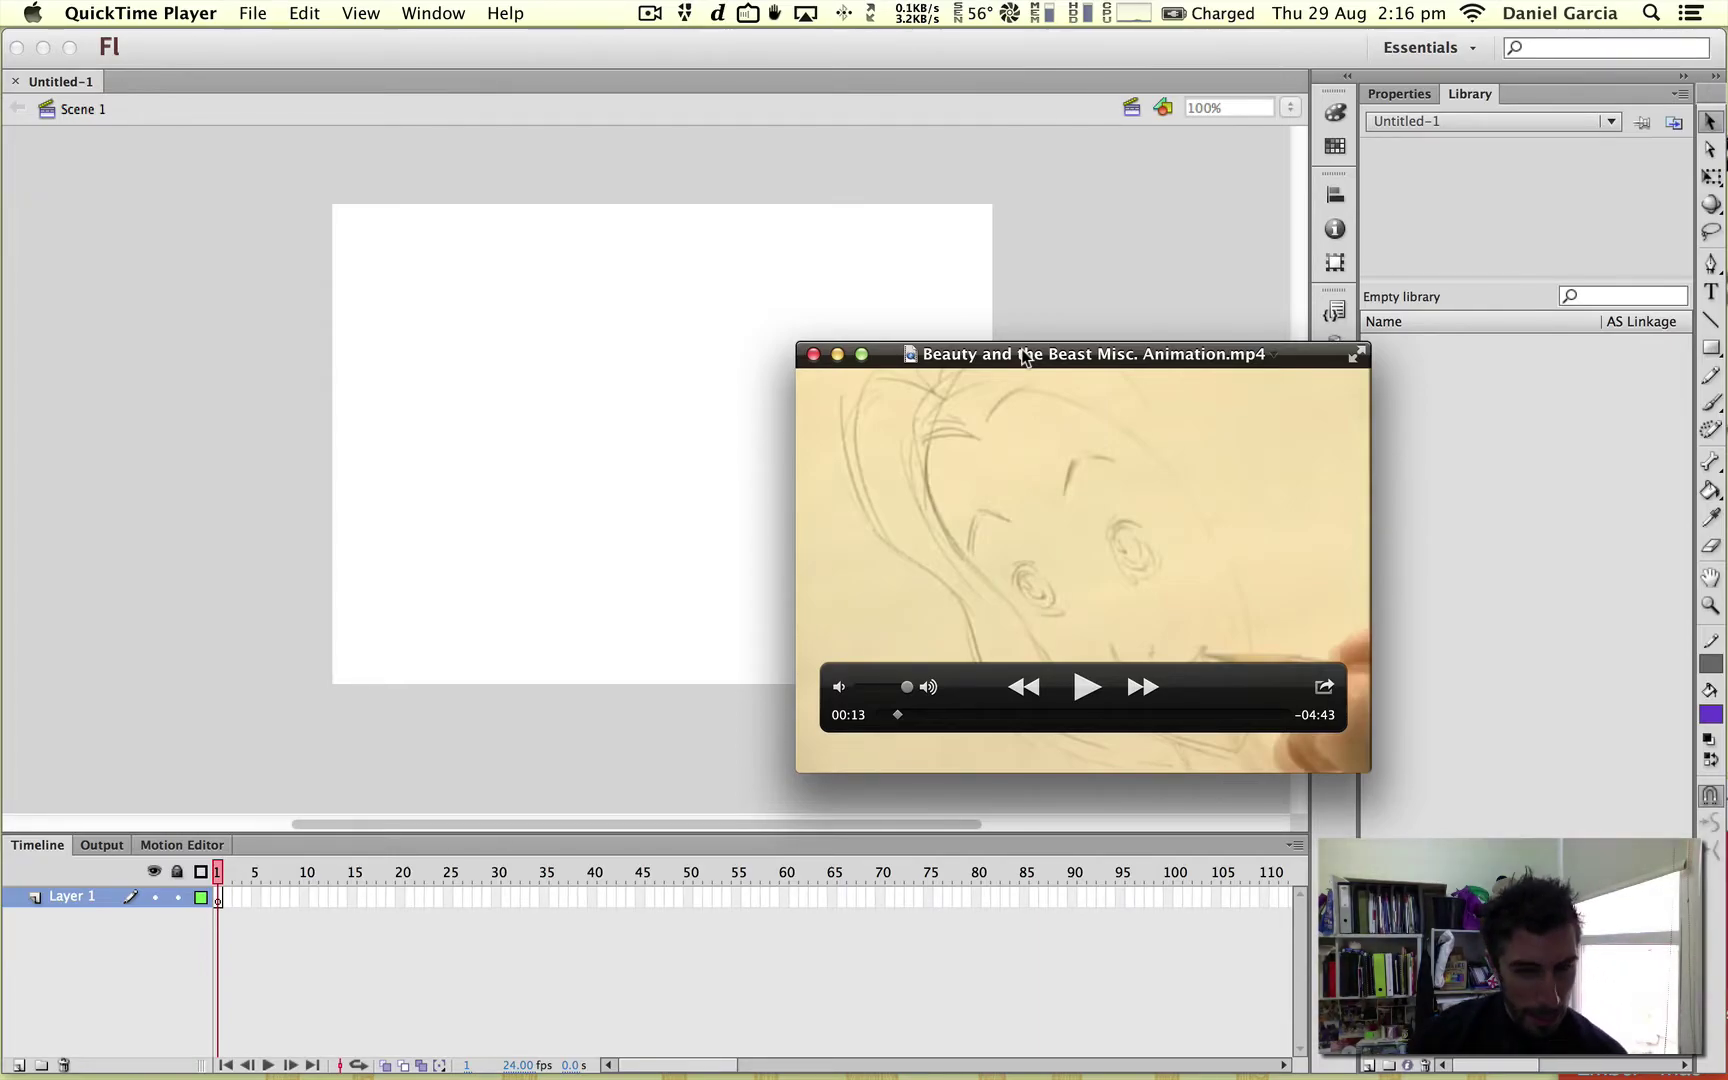
{"action": "left_click", "coordinate": [1089, 690]}
{"action": "key", "text": "XF86AudioRaiseVolume"}
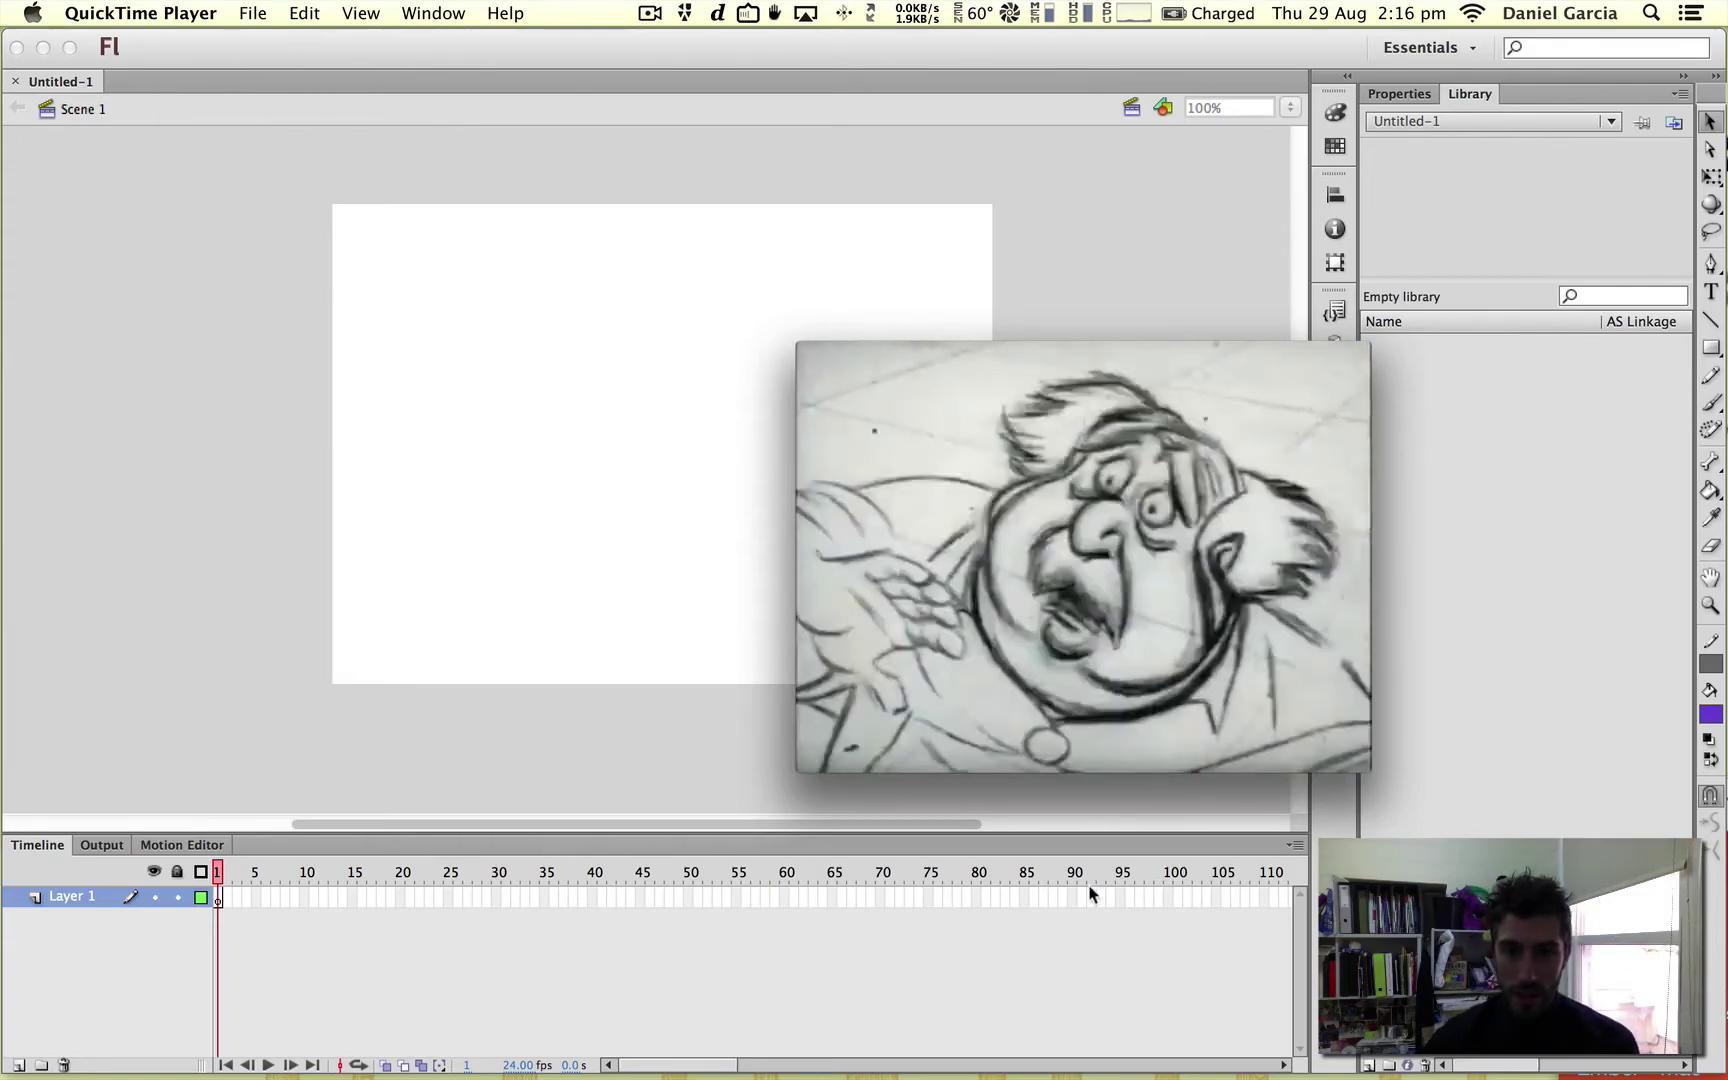
{"action": "left_click", "coordinate": [1081, 689]}
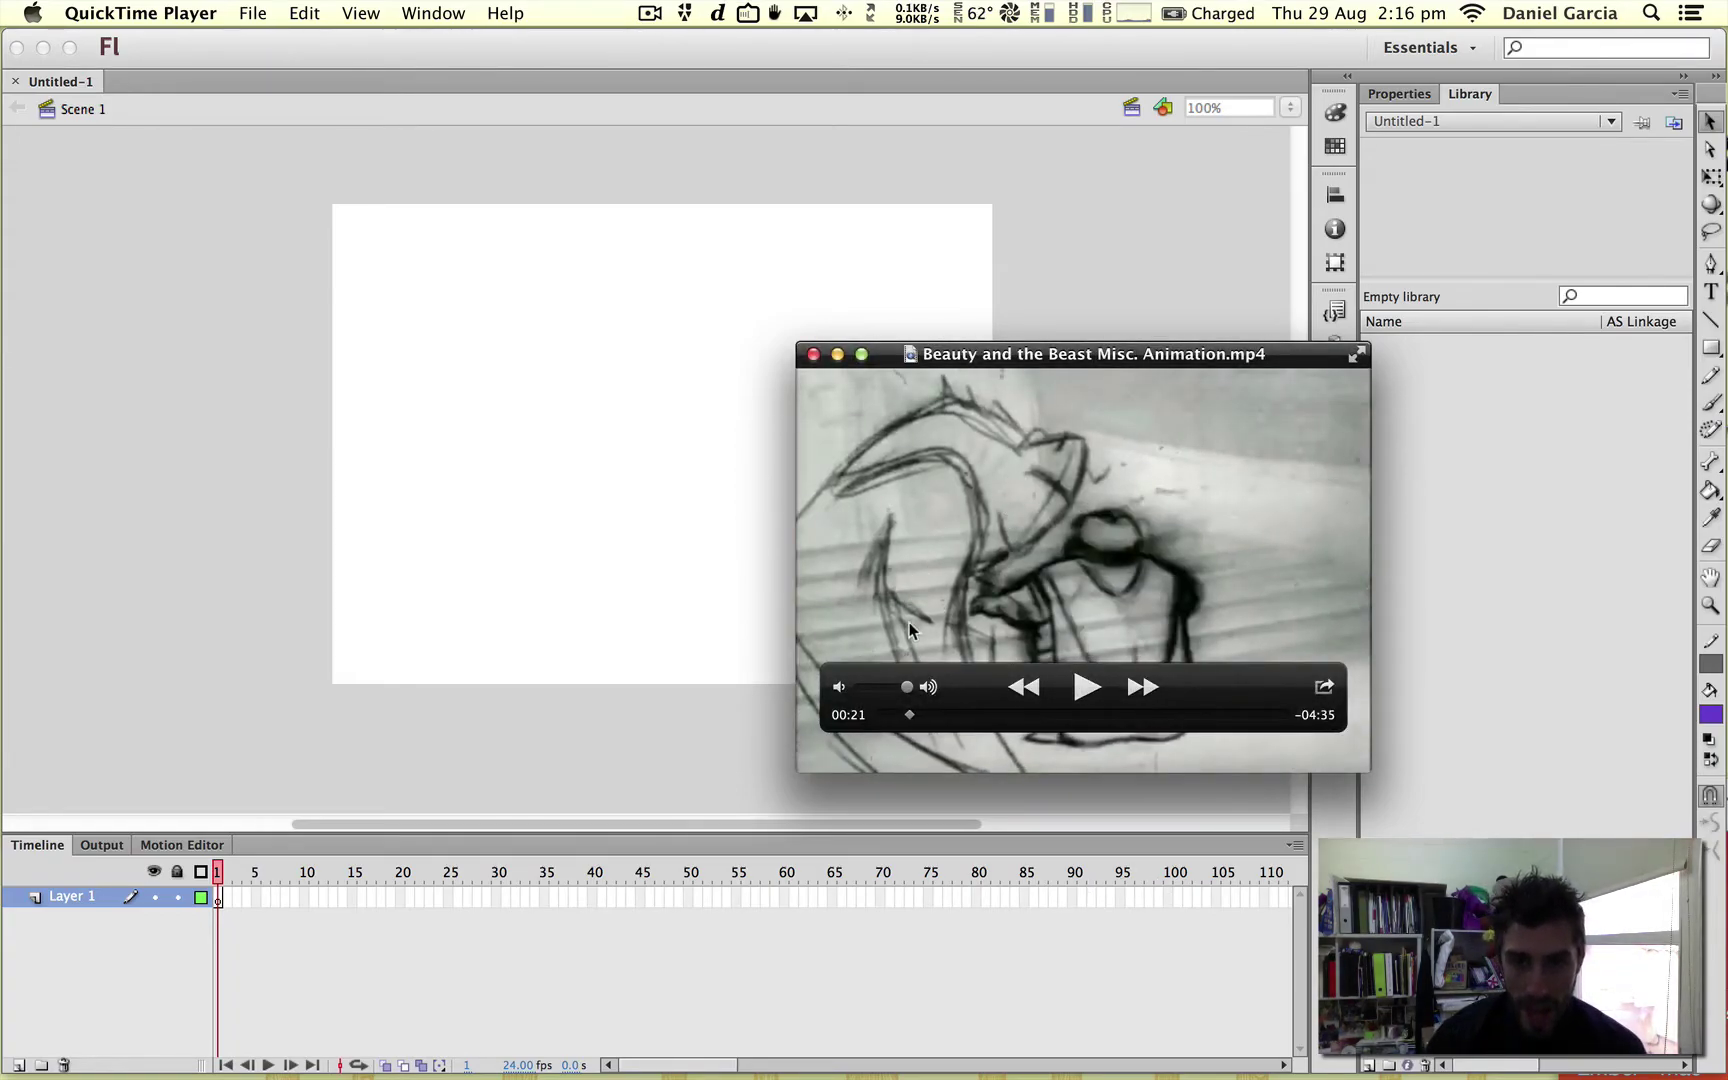
{"action": "left_click", "coordinate": [1087, 687]}
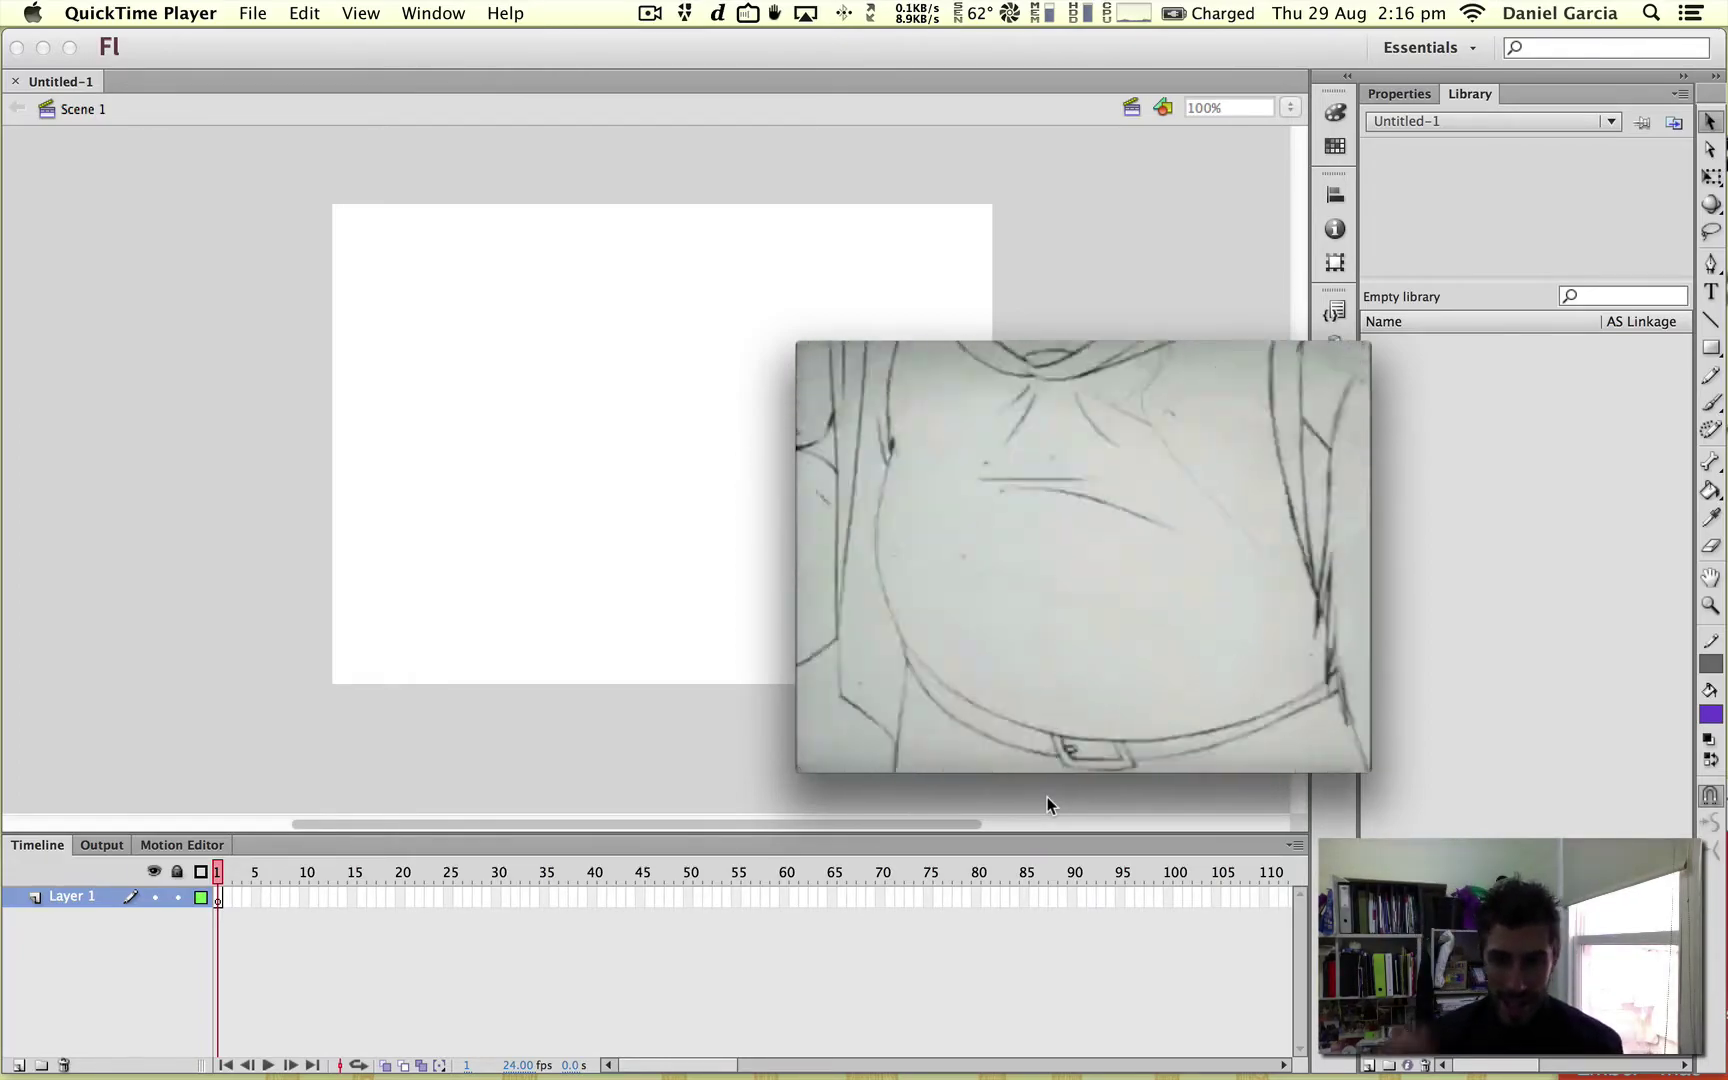
{"action": "mouse_move", "coordinate": [1044, 740]}
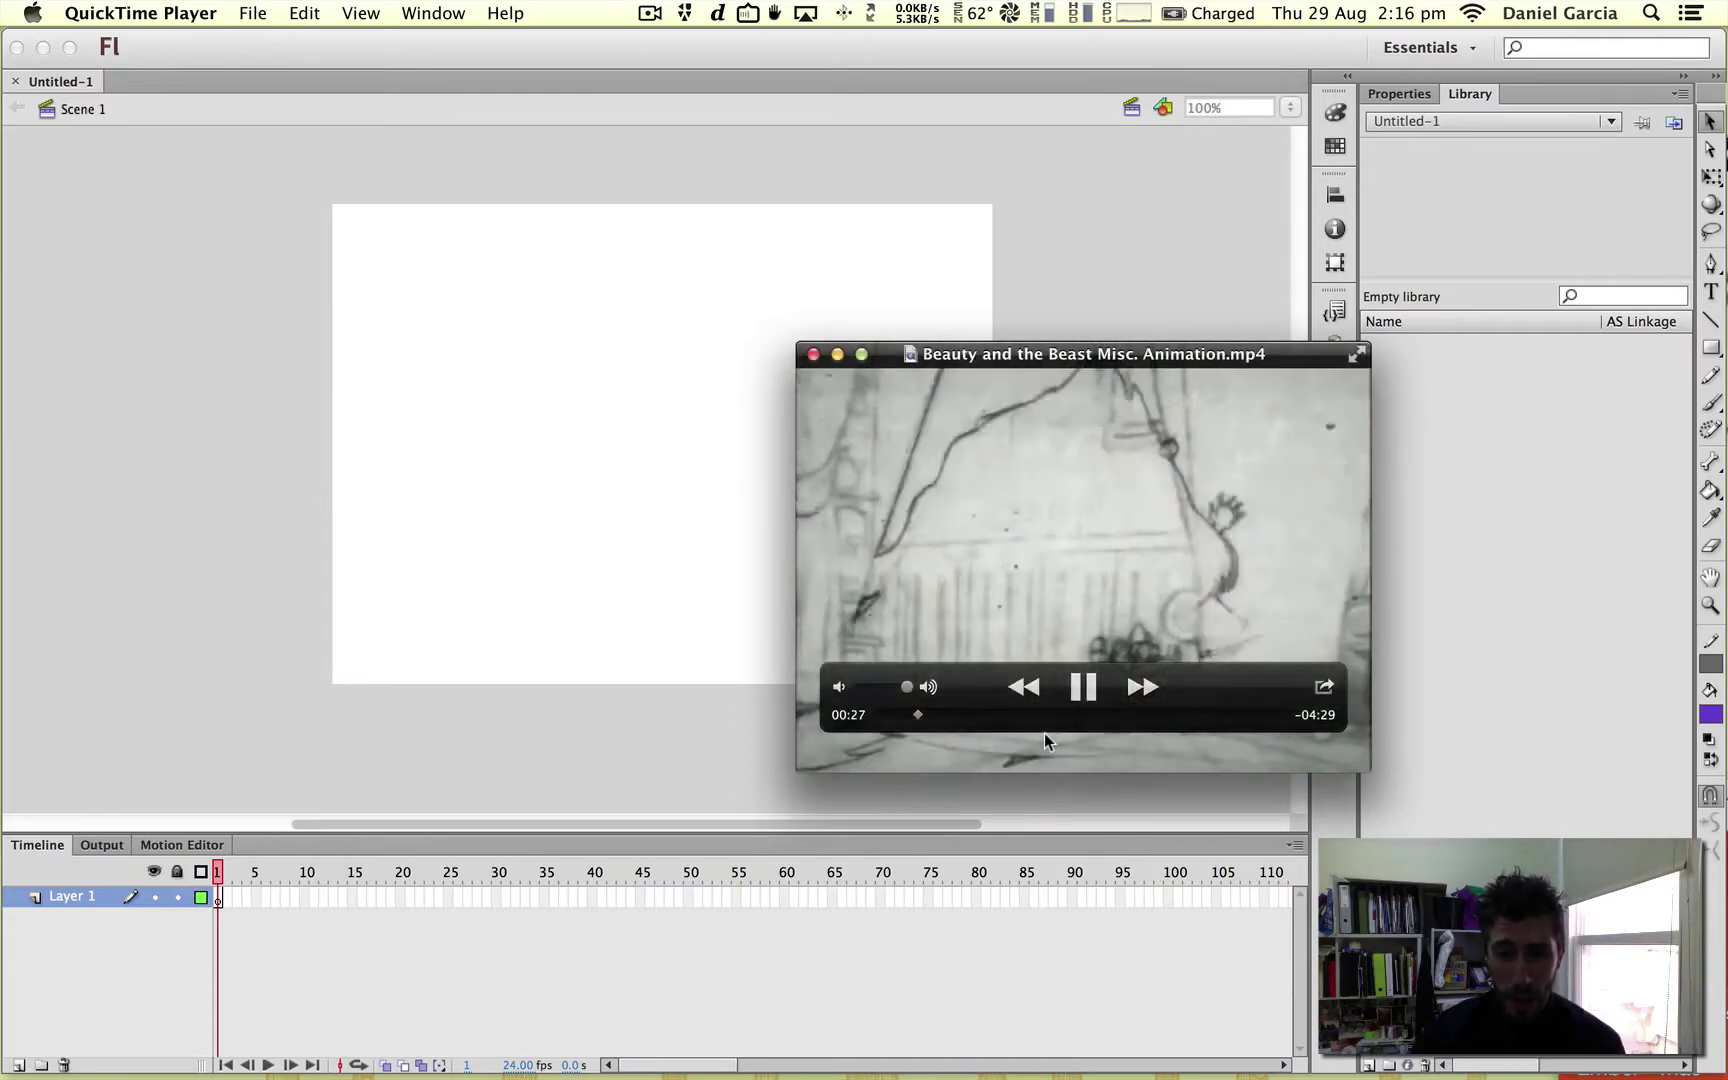
{"action": "left_click", "coordinate": [1083, 686]}
{"action": "left_click", "coordinate": [837, 355]}
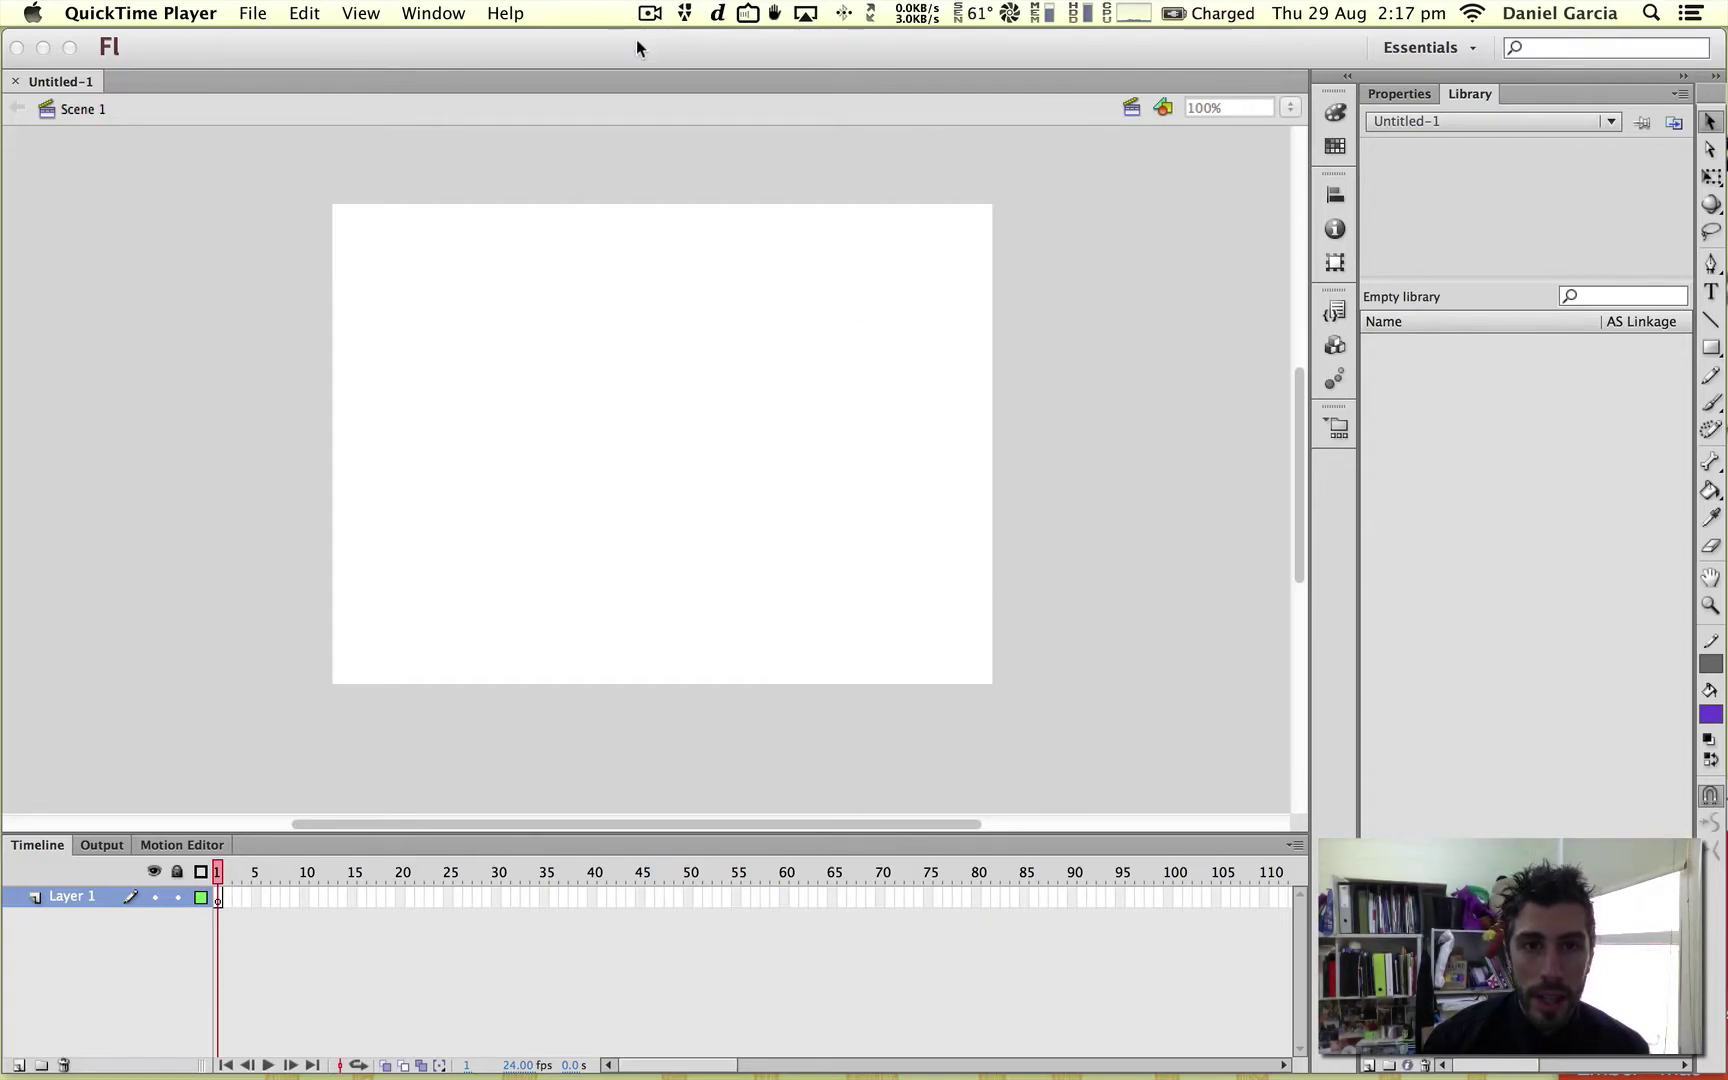
- Switch back to Flash and apply the Animator workspace from Window > Workspace
{"action": "left_click", "coordinate": [432, 12]}
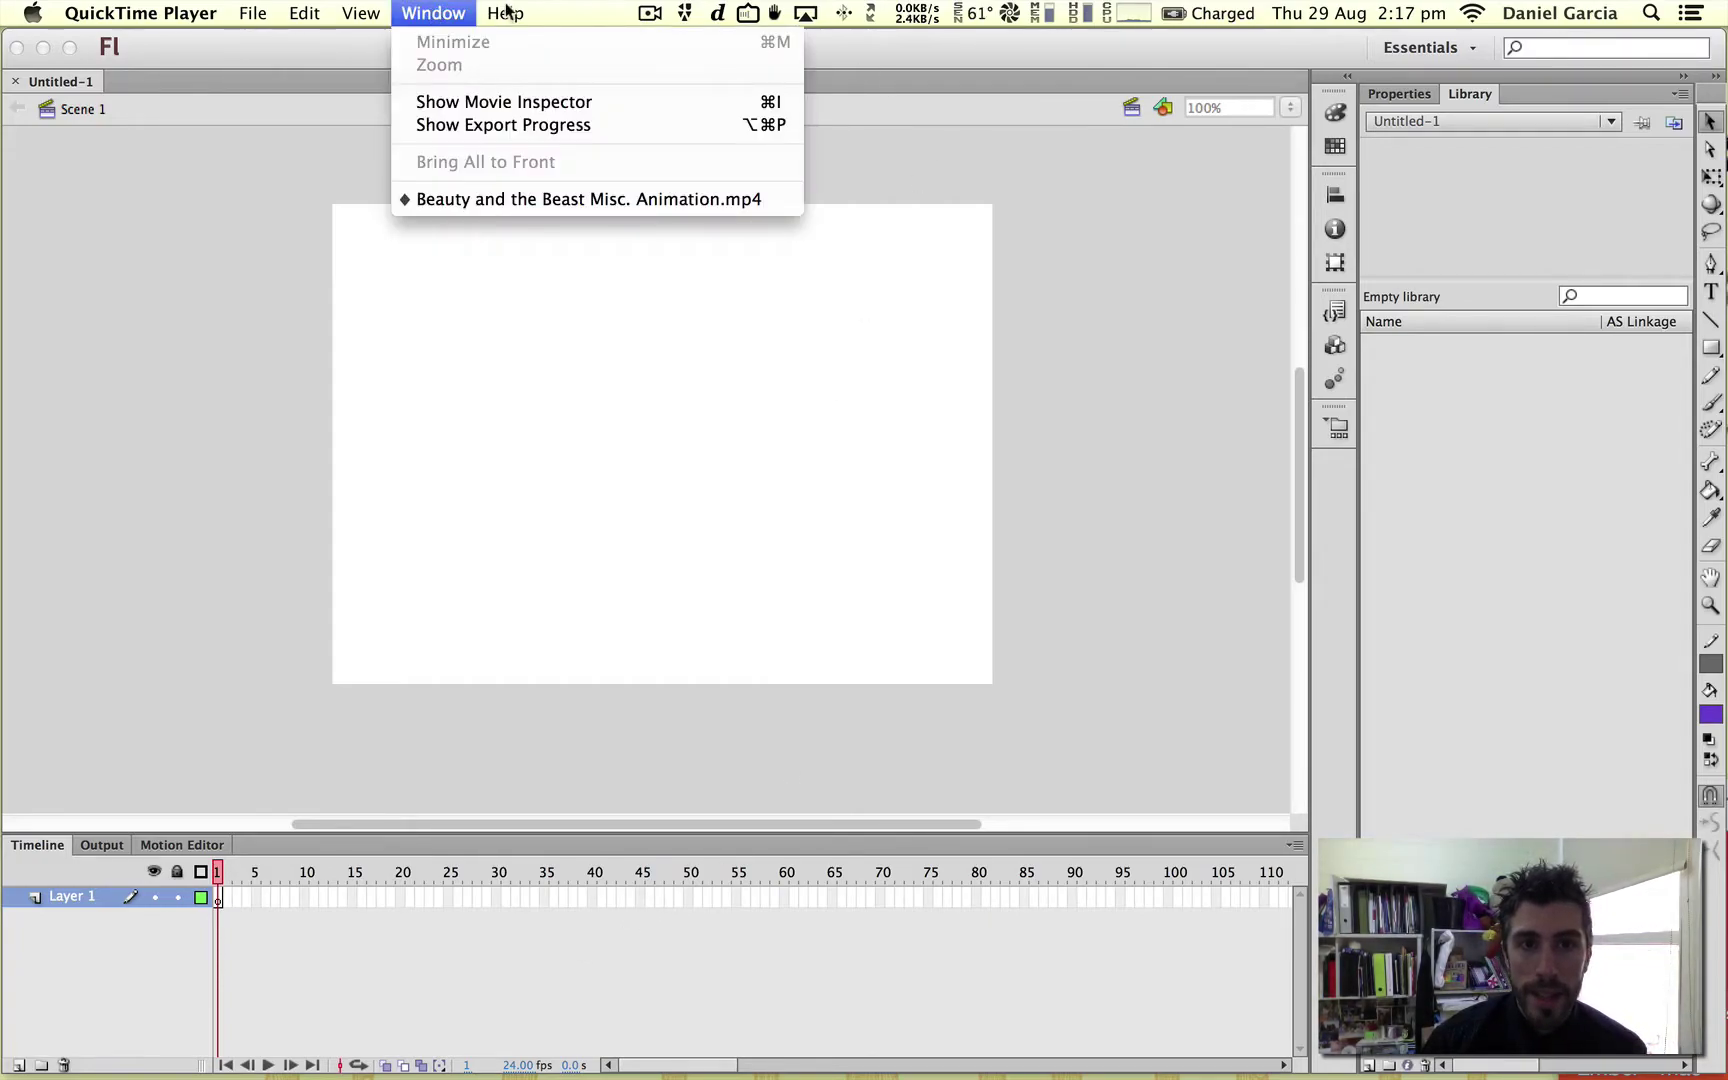
{"action": "left_click", "coordinate": [1098, 346]}
{"action": "left_click", "coordinate": [800, 12]}
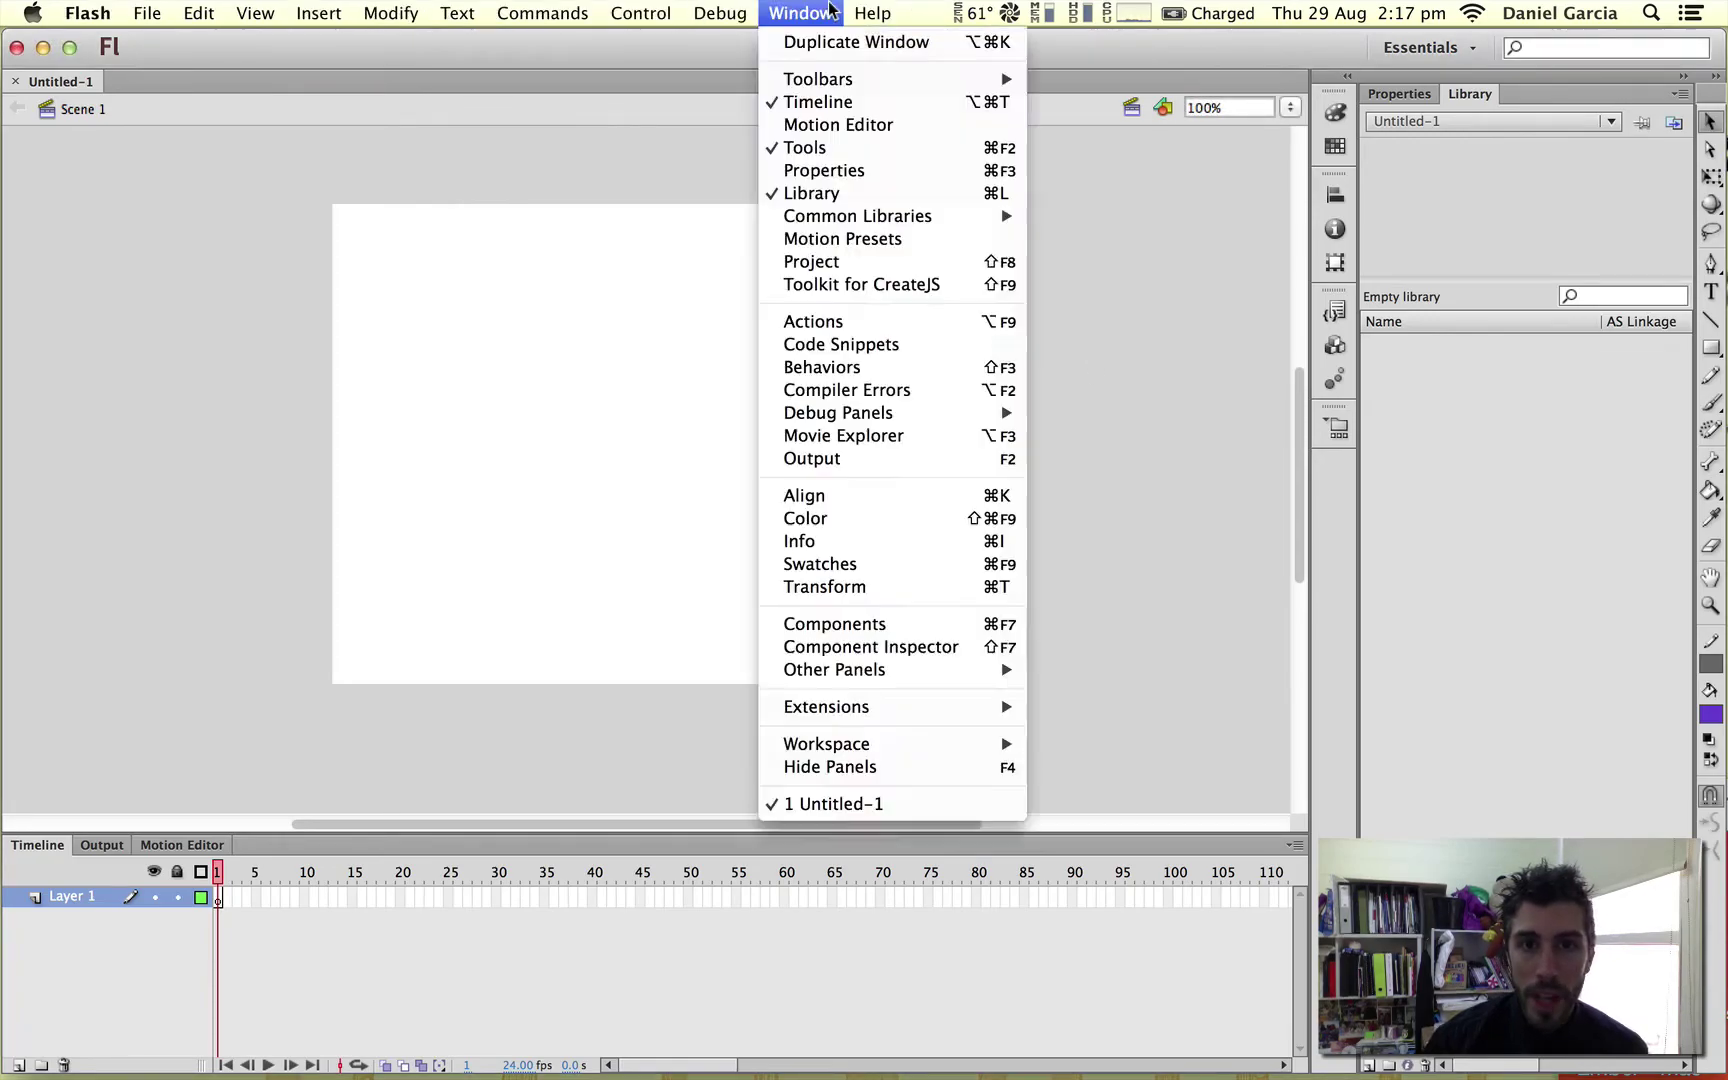
{"action": "mouse_move", "coordinate": [931, 745]}
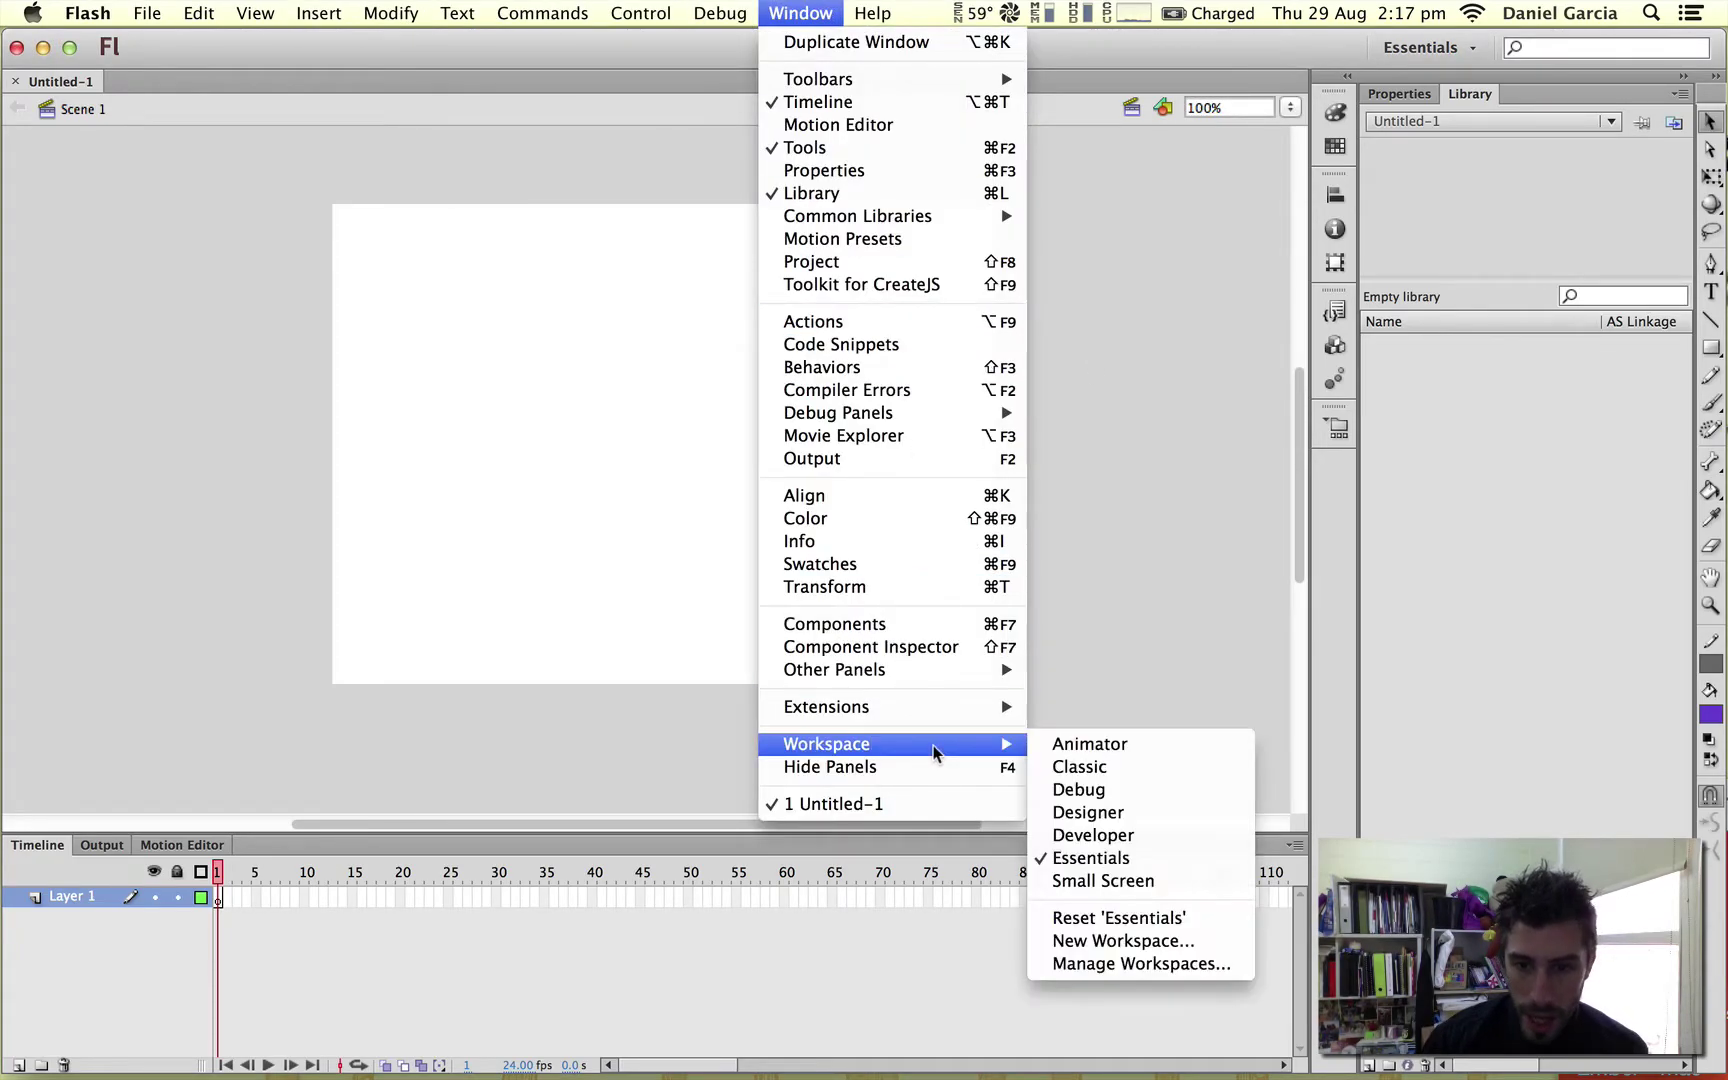
{"action": "left_click", "coordinate": [1114, 742]}
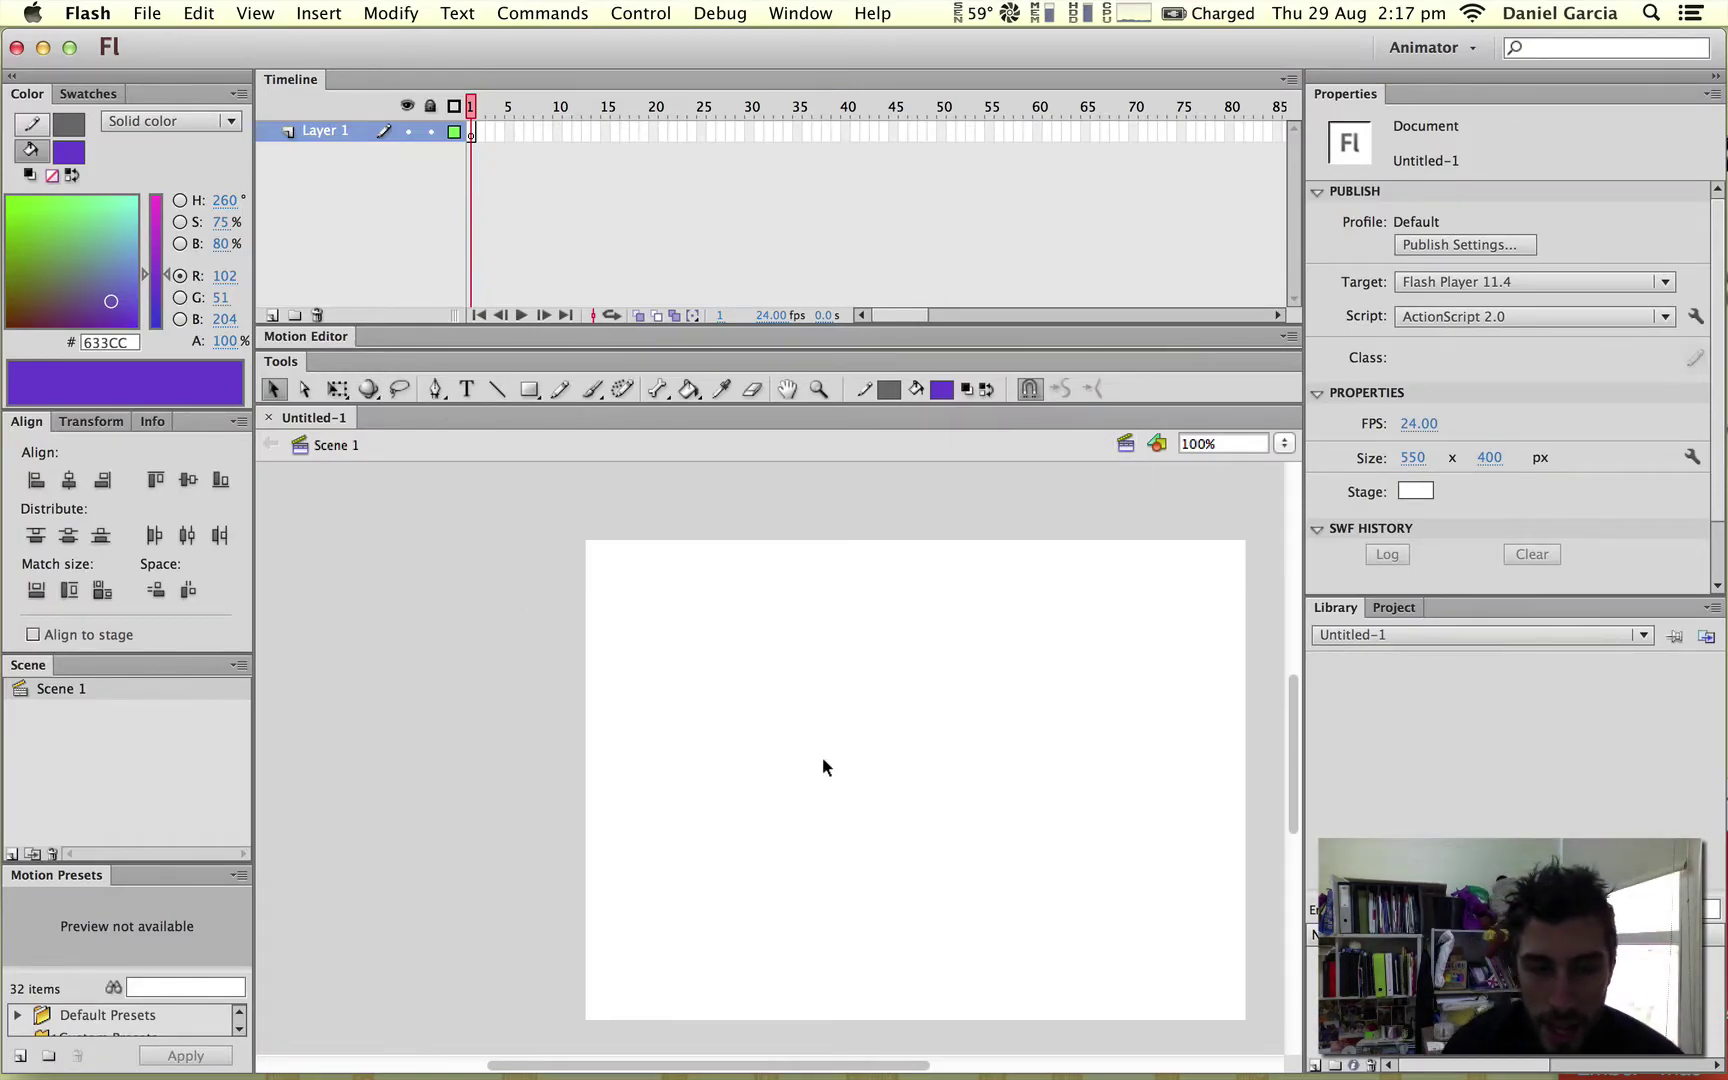
{"action": "scroll", "coordinate": [775, 716], "scroll_direction": "right", "scroll_amount": 10}
{"action": "scroll", "coordinate": [771, 717], "scroll_direction": "left", "scroll_amount": 10}
{"action": "scroll", "coordinate": [771, 725], "scroll_direction": "right", "scroll_amount": 5}
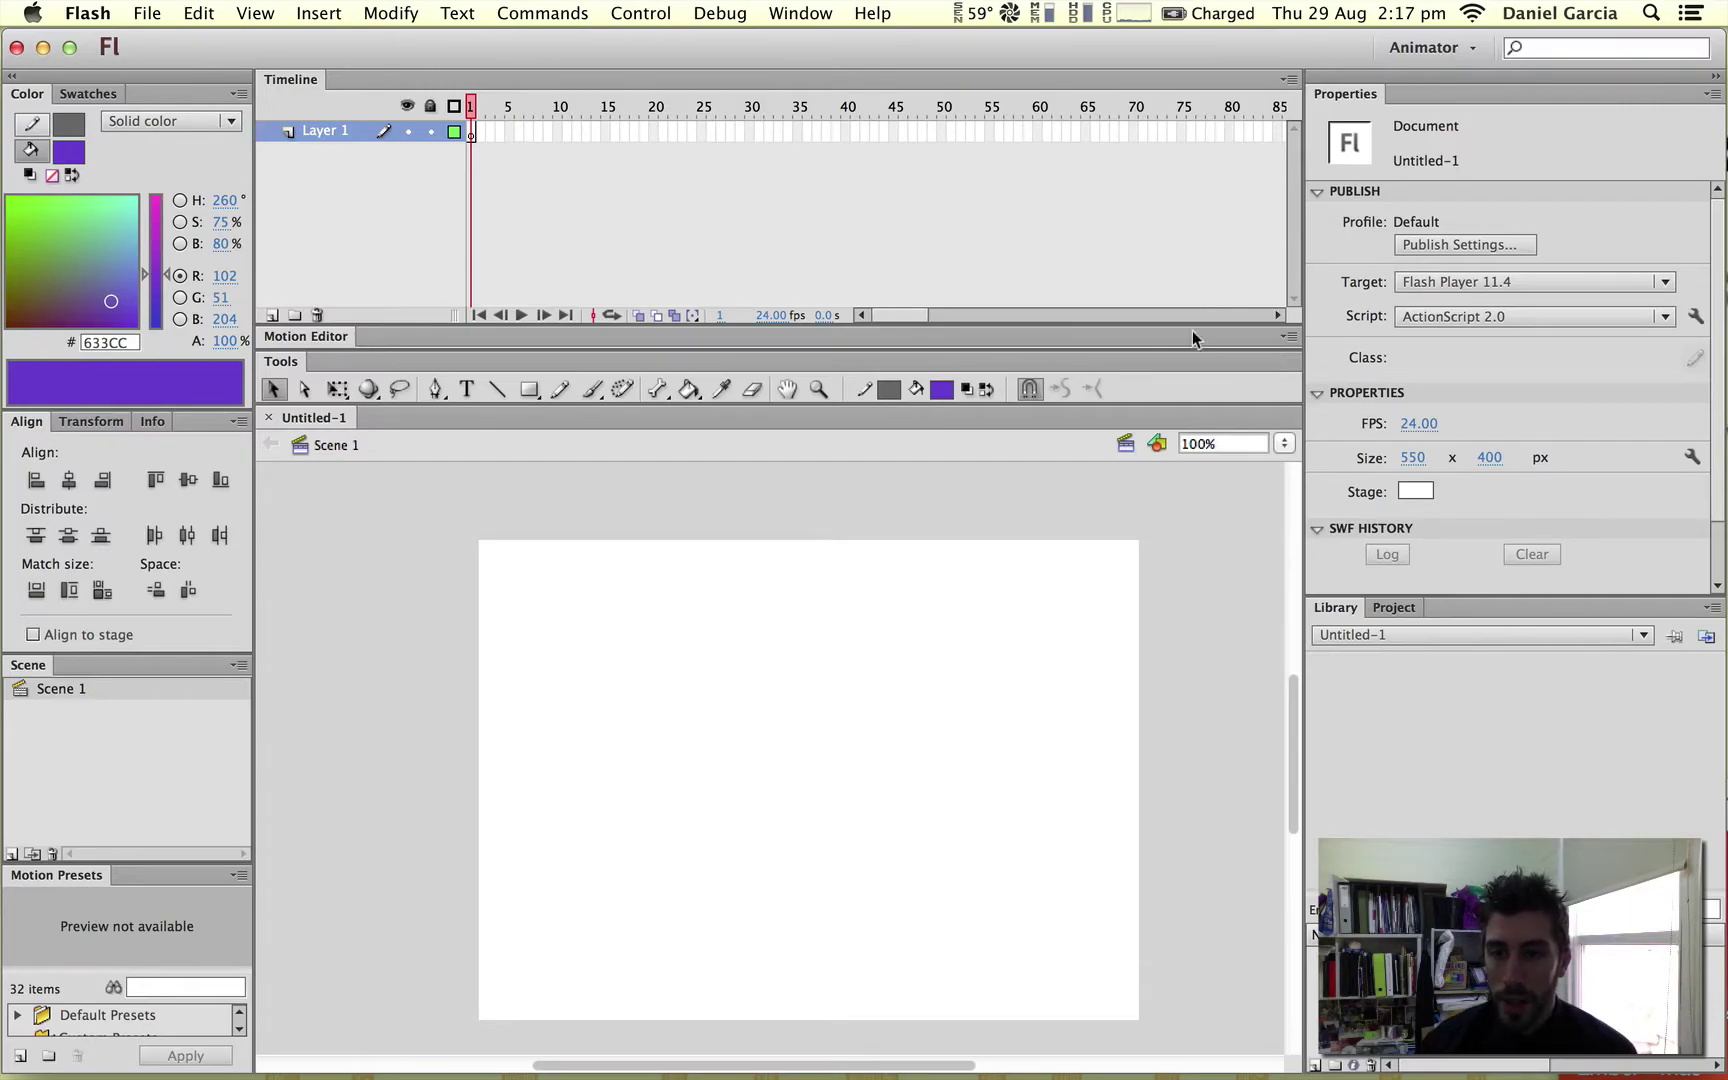
- From the Library panel, create a Movie Clip symbol named Symbol 1 and enter it
{"action": "right_click", "coordinate": [1432, 700]}
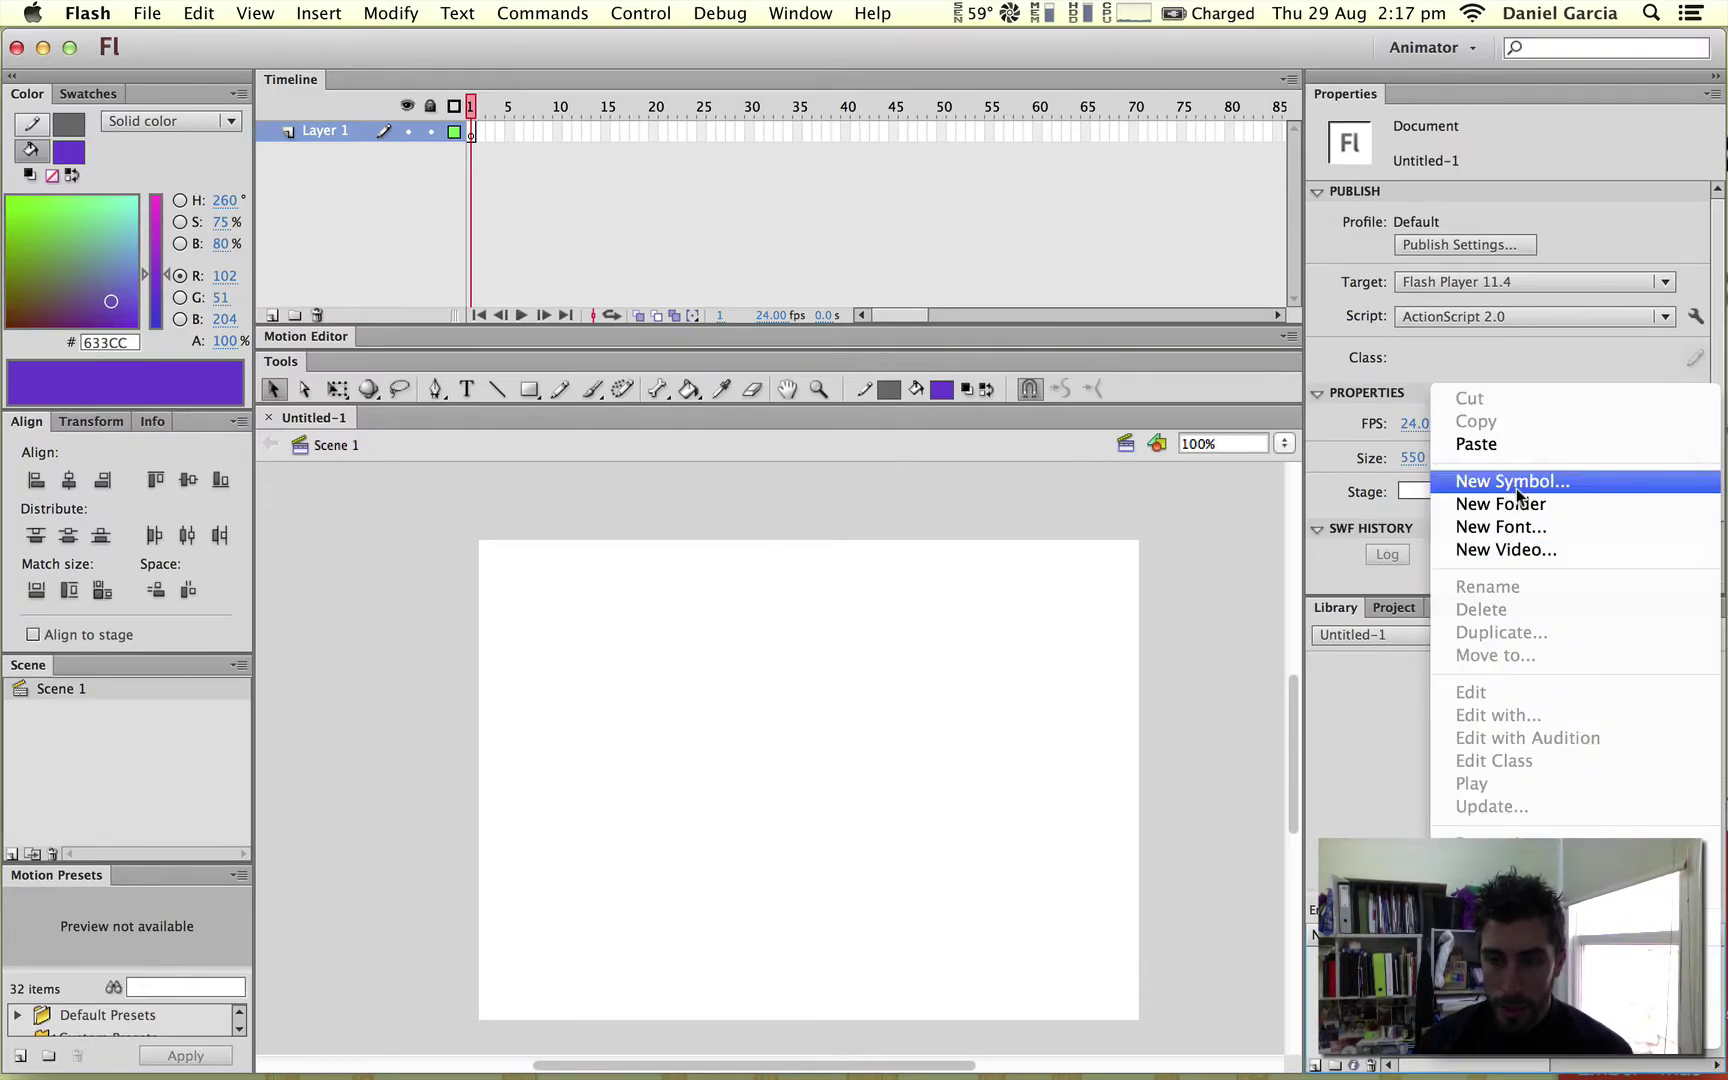
{"action": "left_click", "coordinate": [1514, 484]}
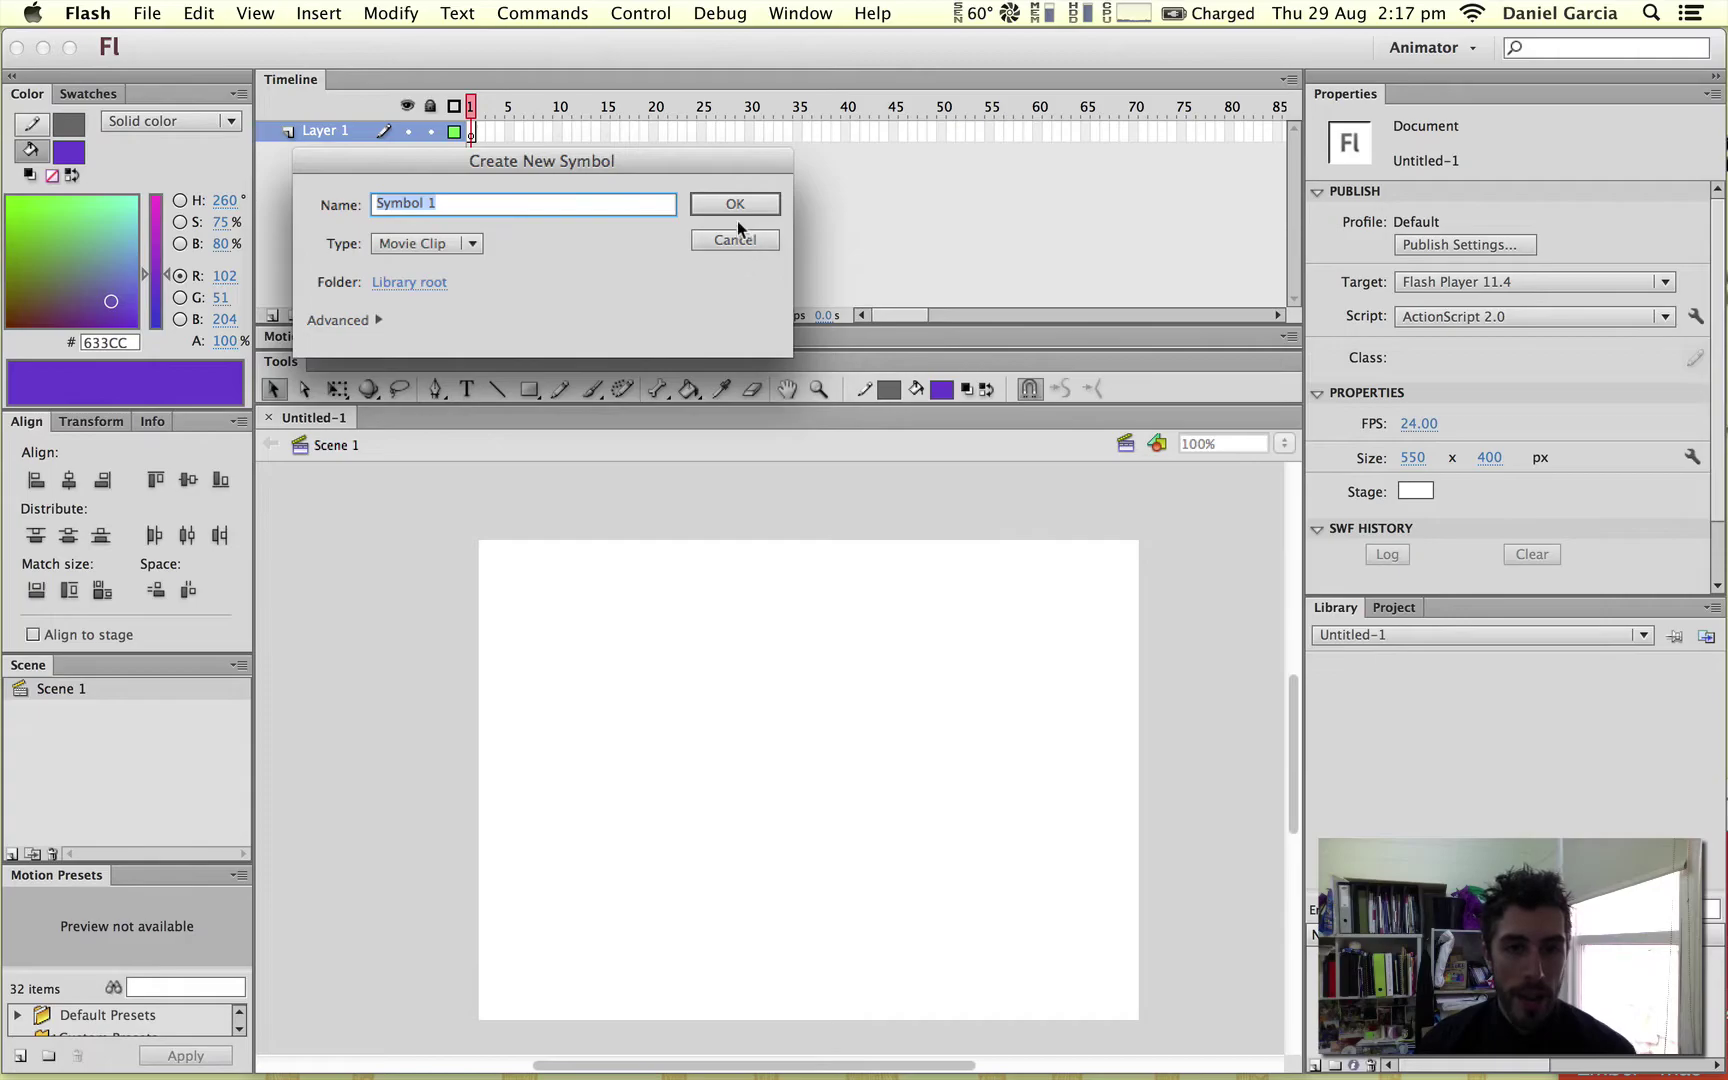
{"action": "left_click", "coordinate": [731, 204]}
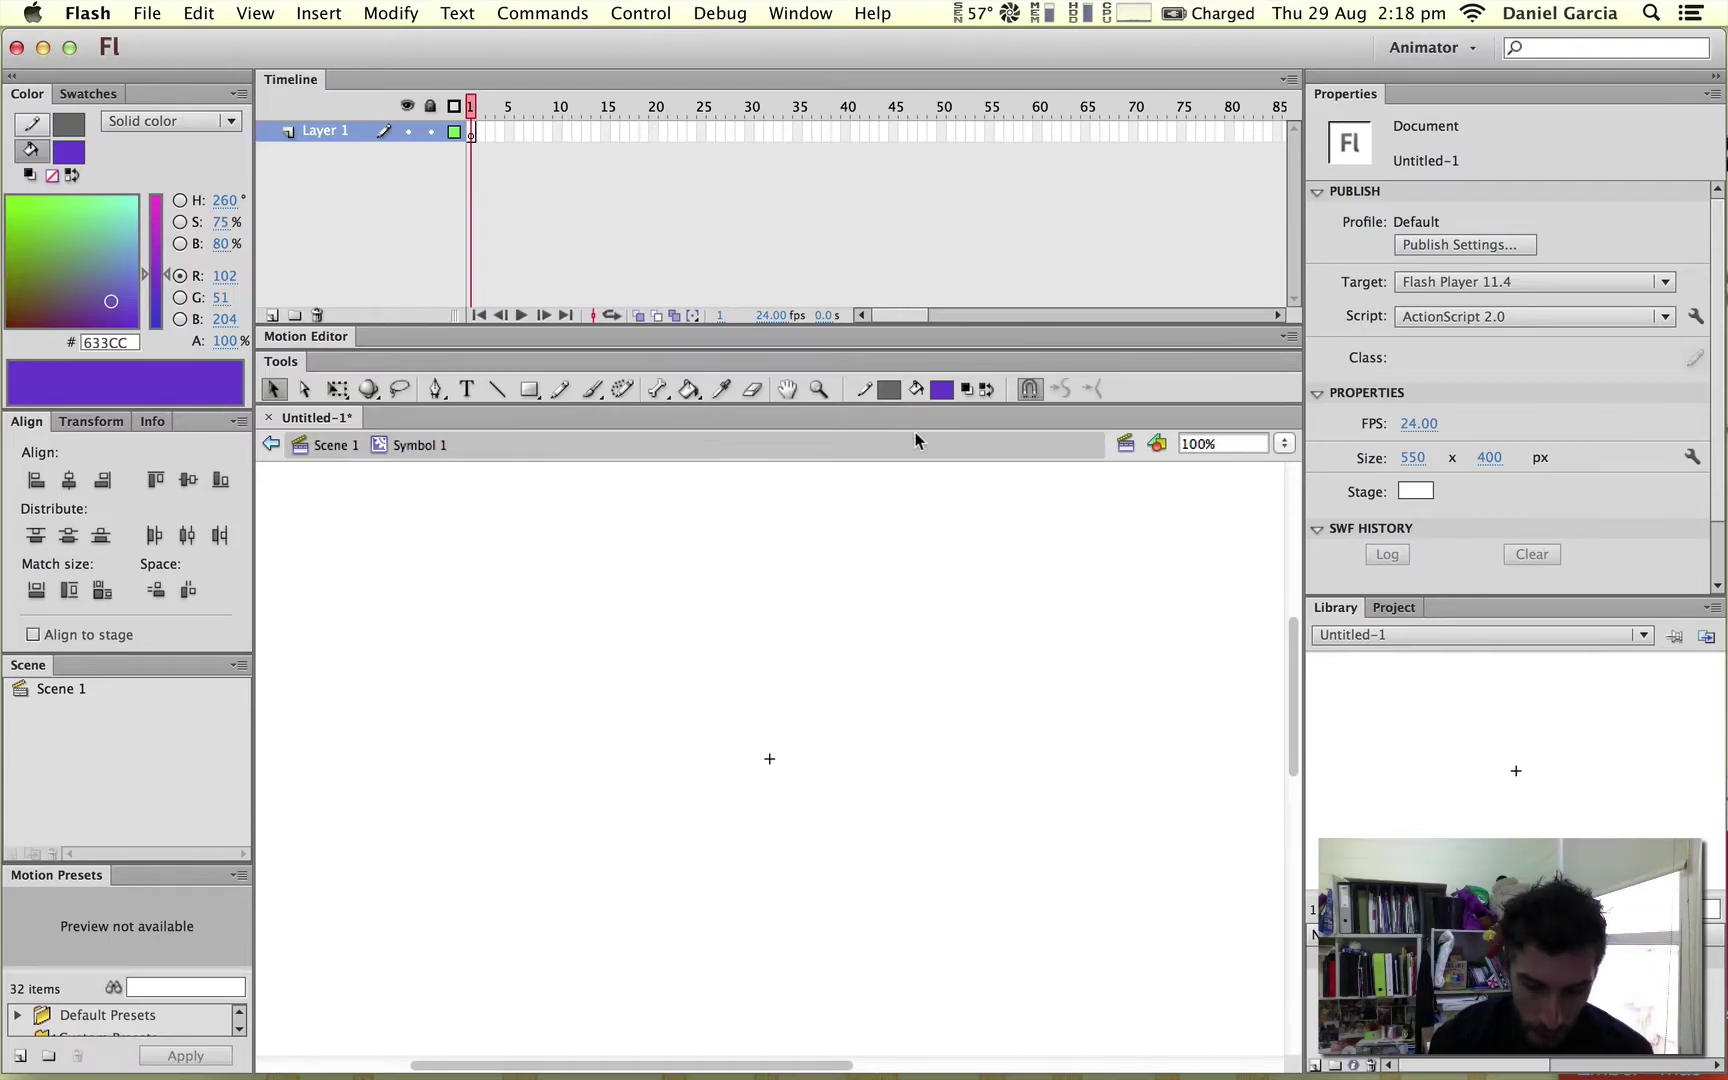
- With the Brush (B), paint a purple head circle, eyes and mouth, undoing the stray lower-left stroke
{"action": "key", "text": "b"}
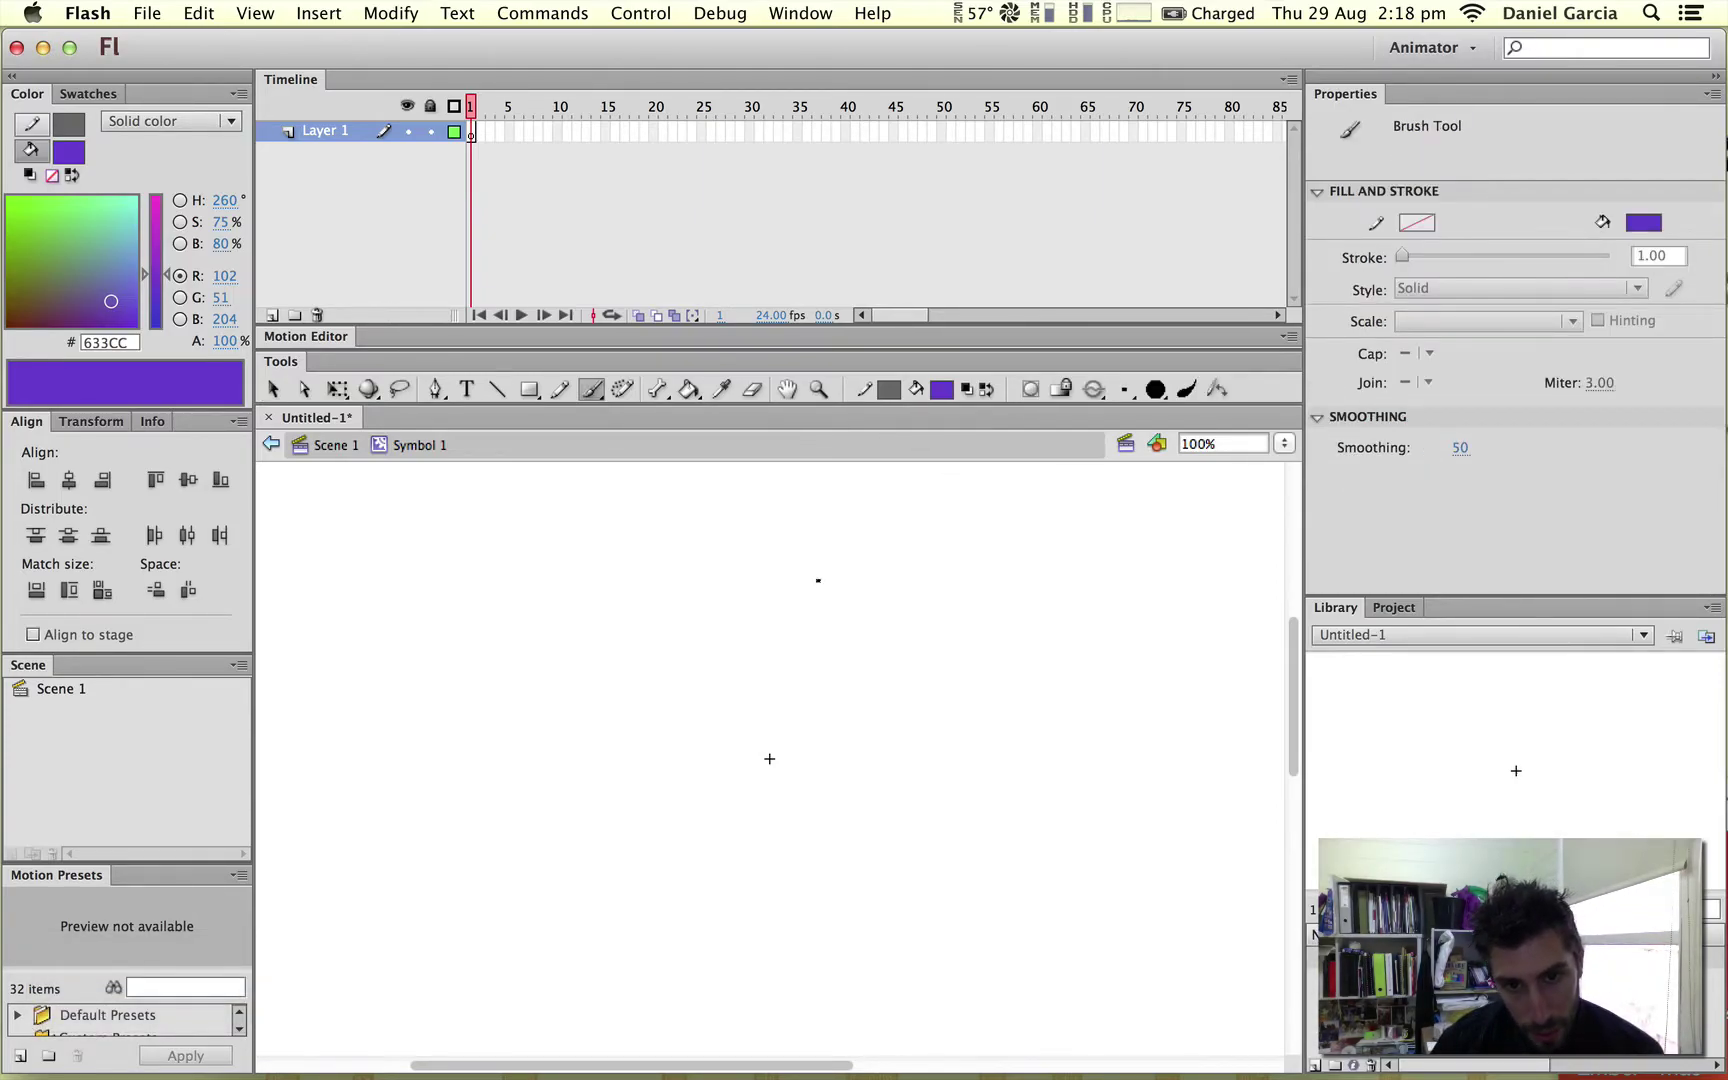
{"action": "mouse_move", "coordinate": [811, 577]}
{"action": "left_mouse_down"}
{"action": "mouse_move", "coordinate": [656, 632]}
{"action": "mouse_move", "coordinate": [810, 798]}
{"action": "mouse_move", "coordinate": [864, 594]}
{"action": "mouse_move", "coordinate": [812, 576]}
{"action": "left_mouse_up"}
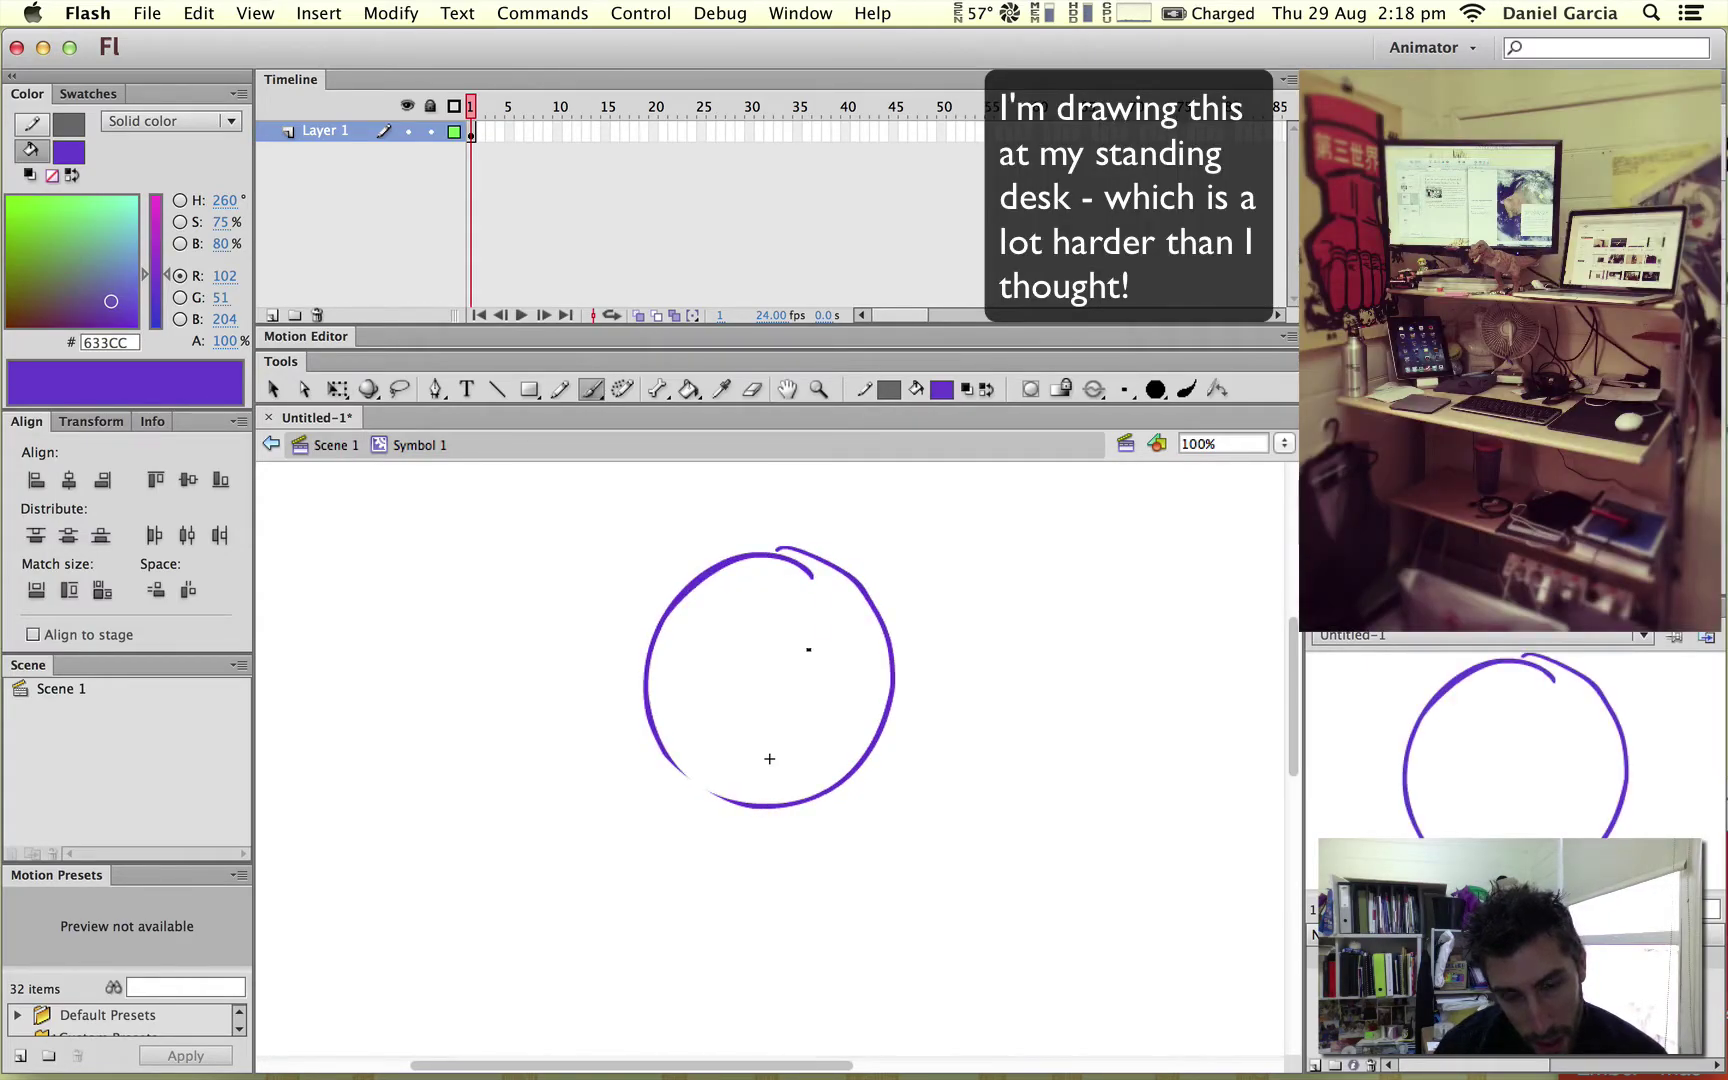
{"action": "left_click", "coordinate": [806, 649]}
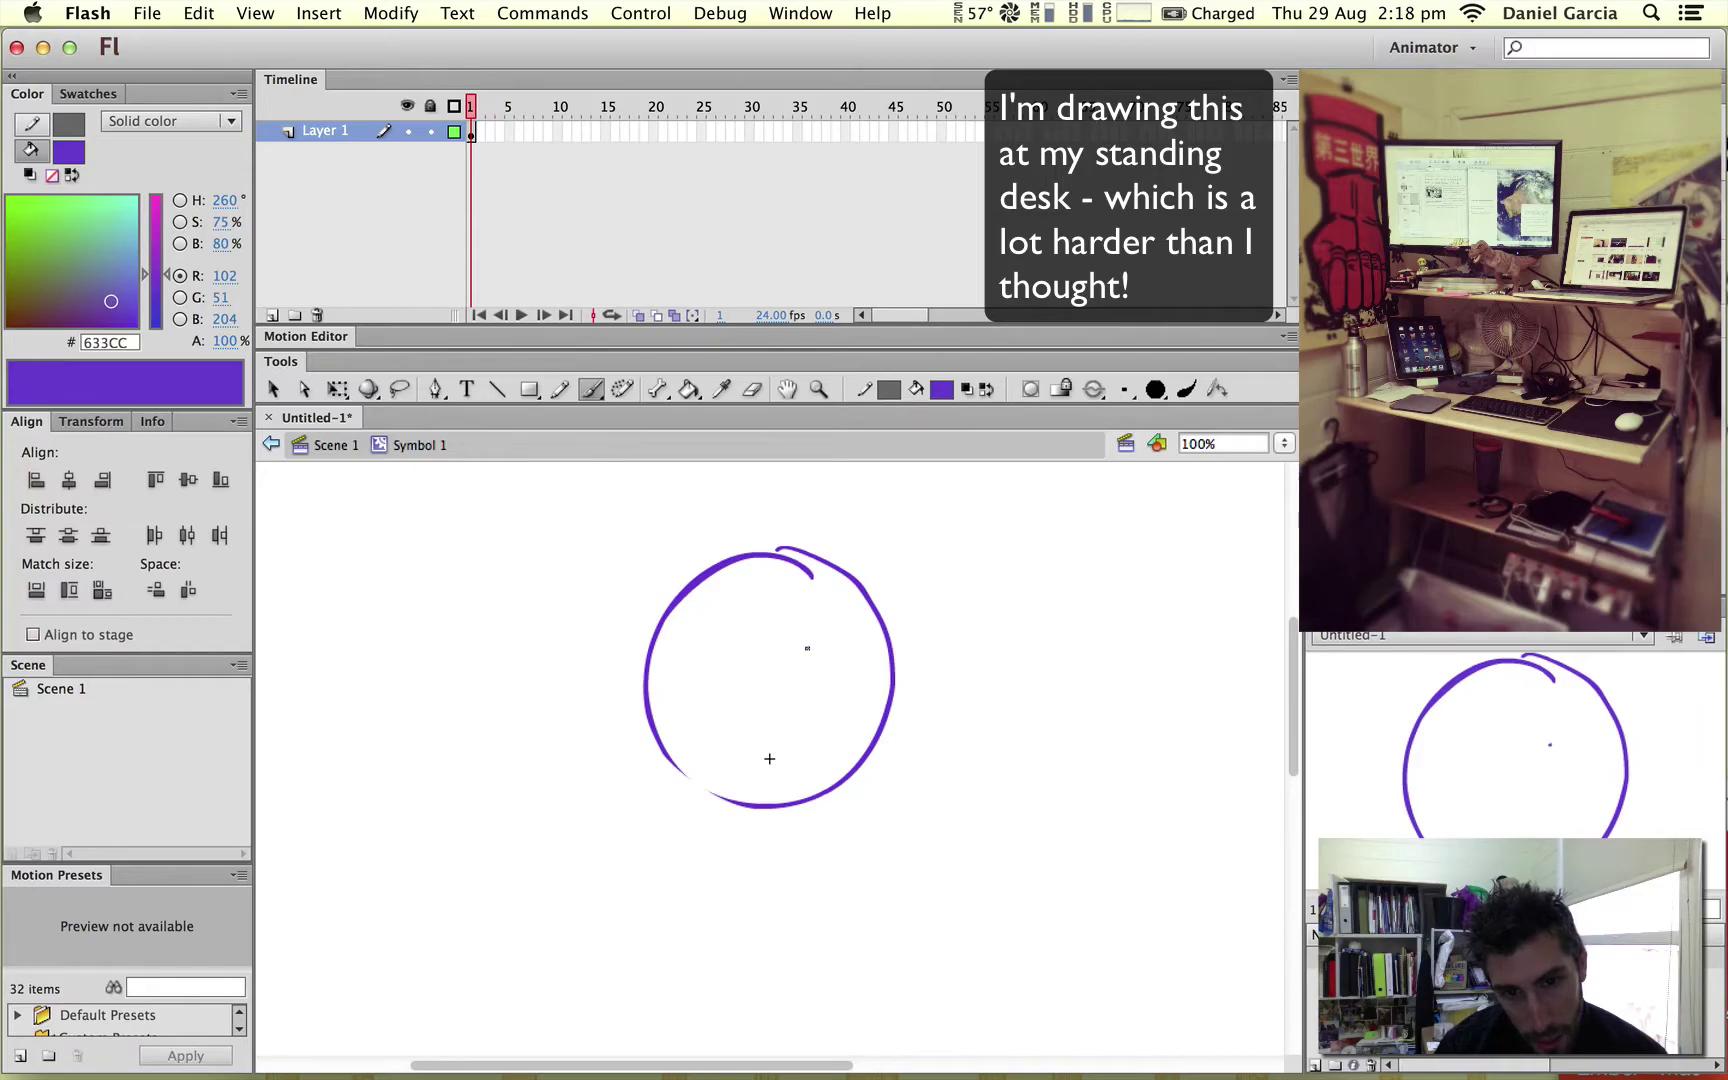
{"action": "mouse_move", "coordinate": [810, 649]}
{"action": "left_mouse_down"}
{"action": "mouse_move", "coordinate": [757, 645]}
{"action": "mouse_move", "coordinate": [725, 664]}
{"action": "mouse_move", "coordinate": [758, 642]}
{"action": "left_mouse_up"}
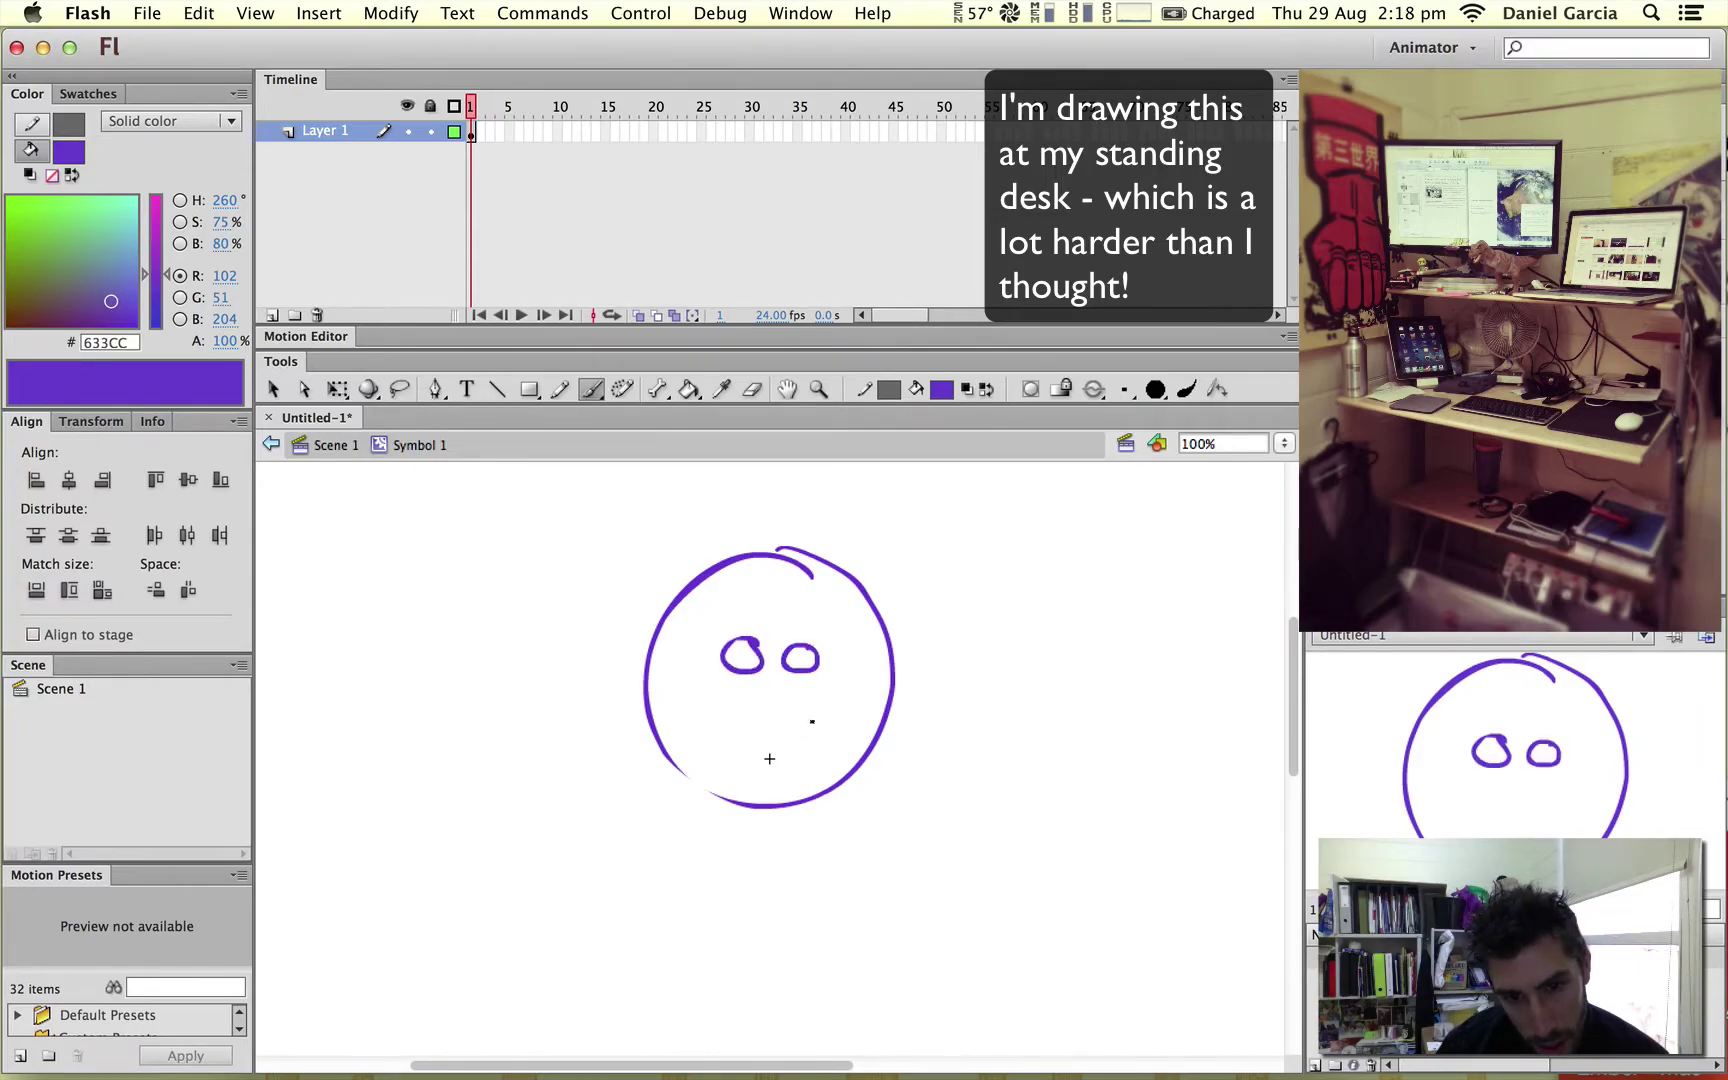
{"action": "left_click_drag", "start_coordinate": [818, 715], "coordinate": [769, 706]}
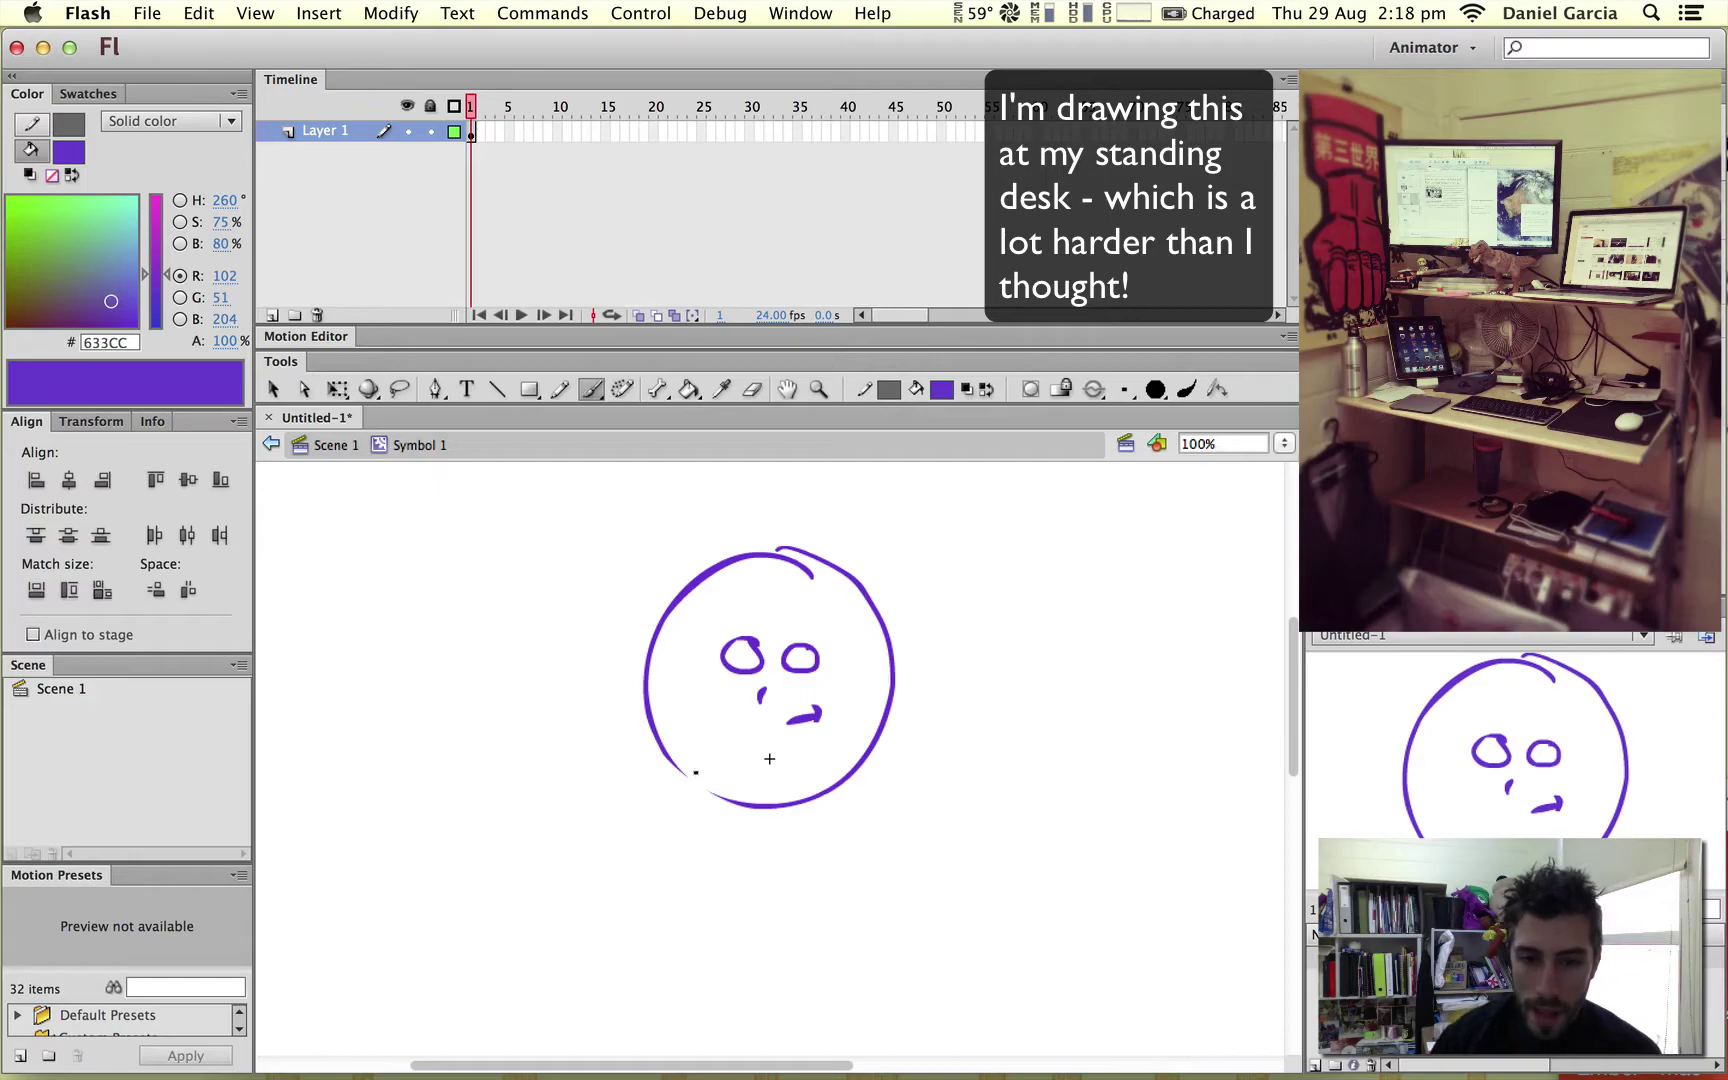
{"action": "left_click_drag", "start_coordinate": [689, 784], "coordinate": [714, 806]}
{"action": "key", "text": "alt"}
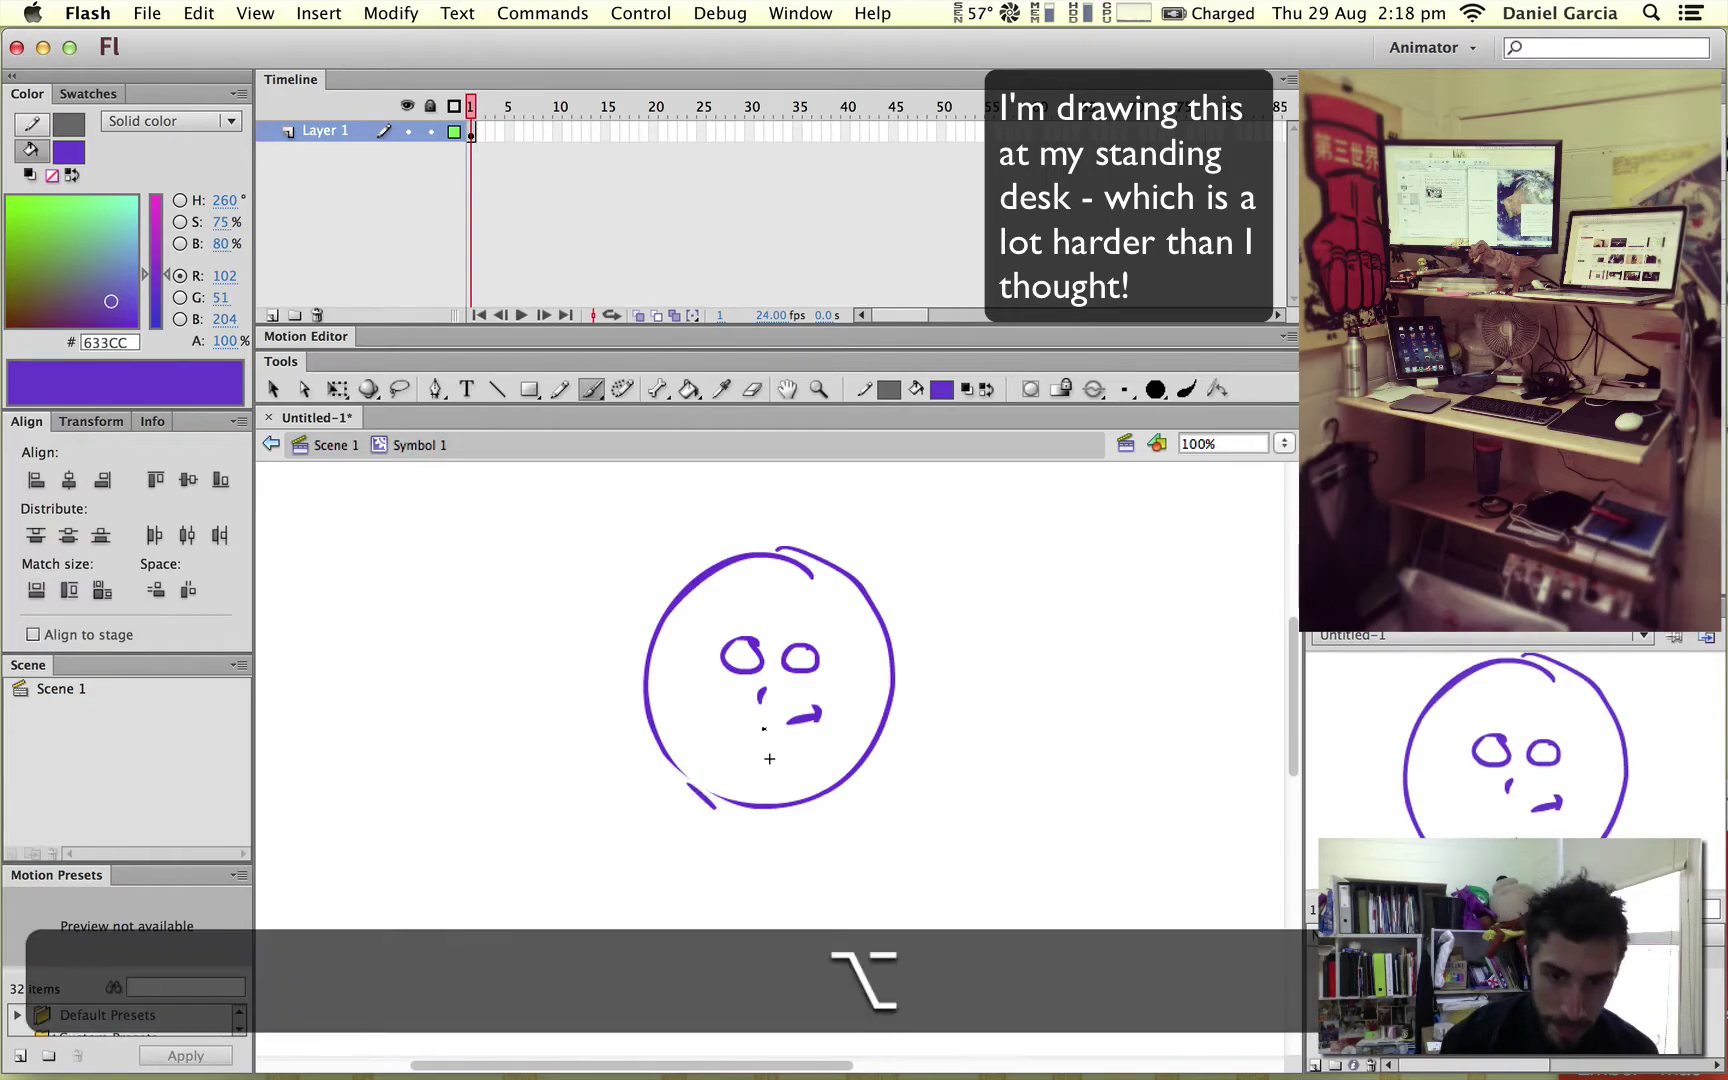
{"action": "key", "text": "alt+z"}
{"action": "key", "text": "super+z"}
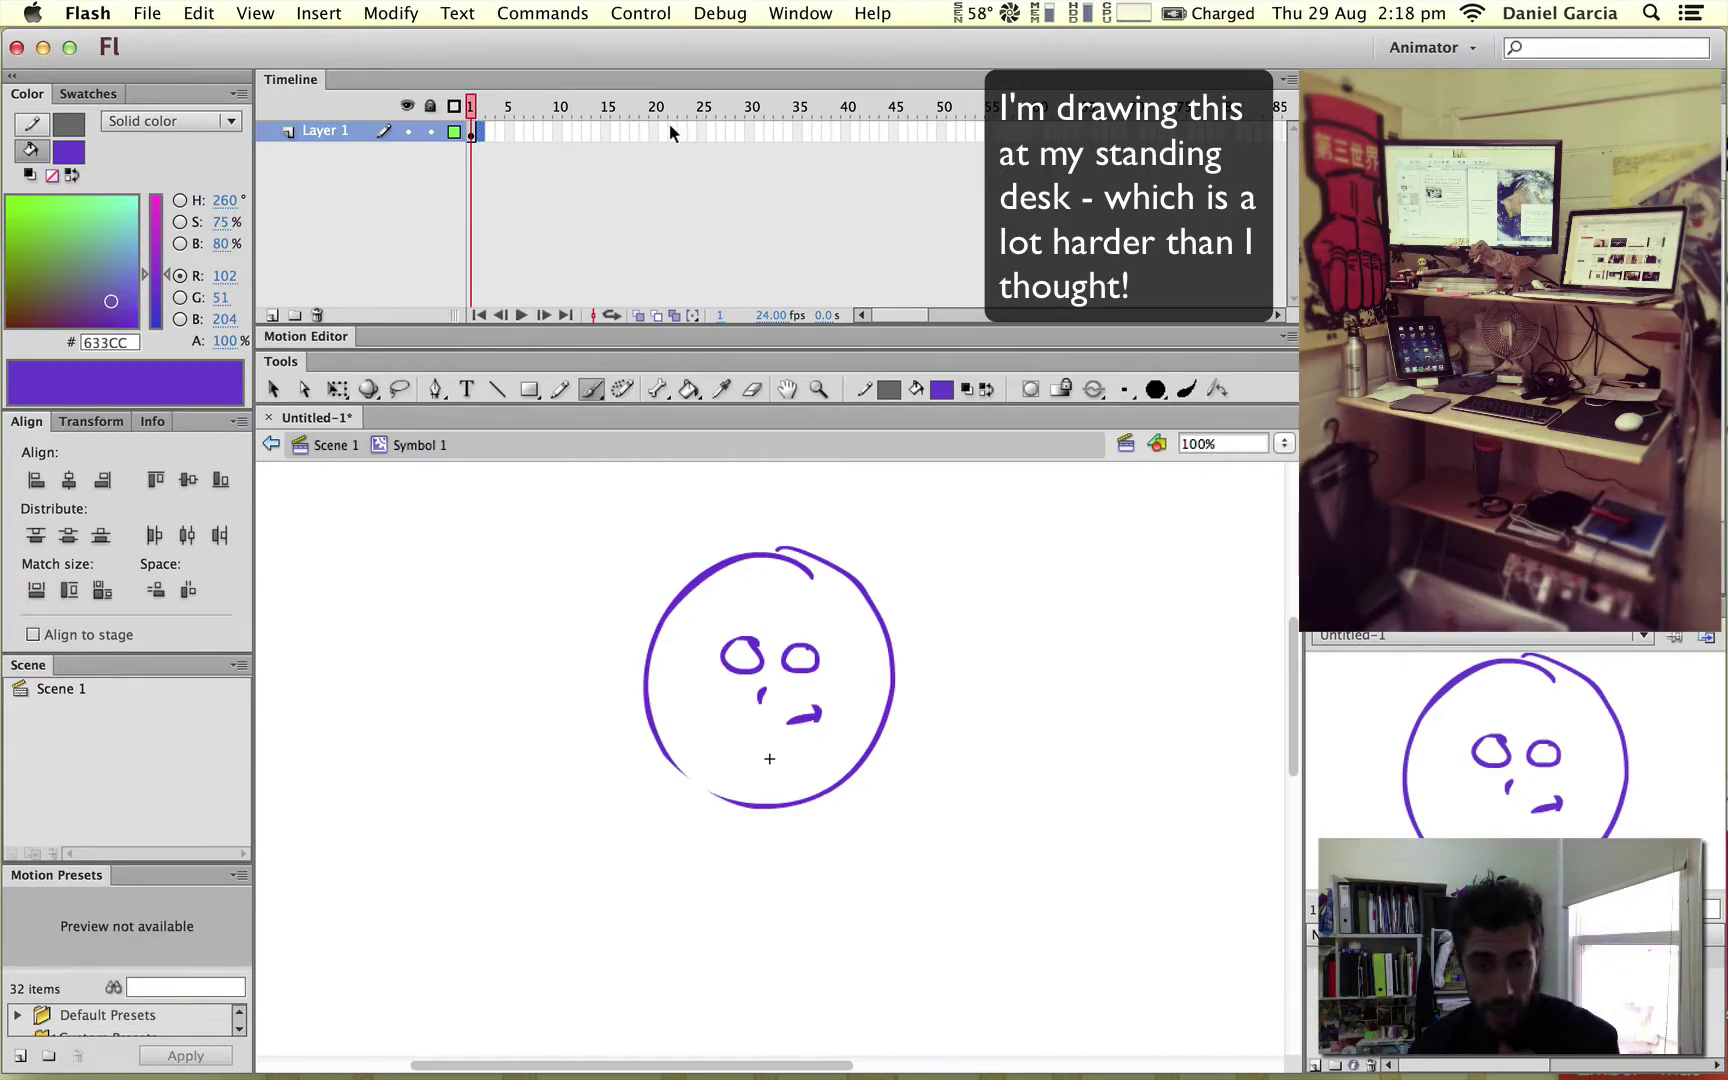
- Insert a blank keyframe at frame 2 and turn on Onion Skin
{"action": "right_click", "coordinate": [478, 133]}
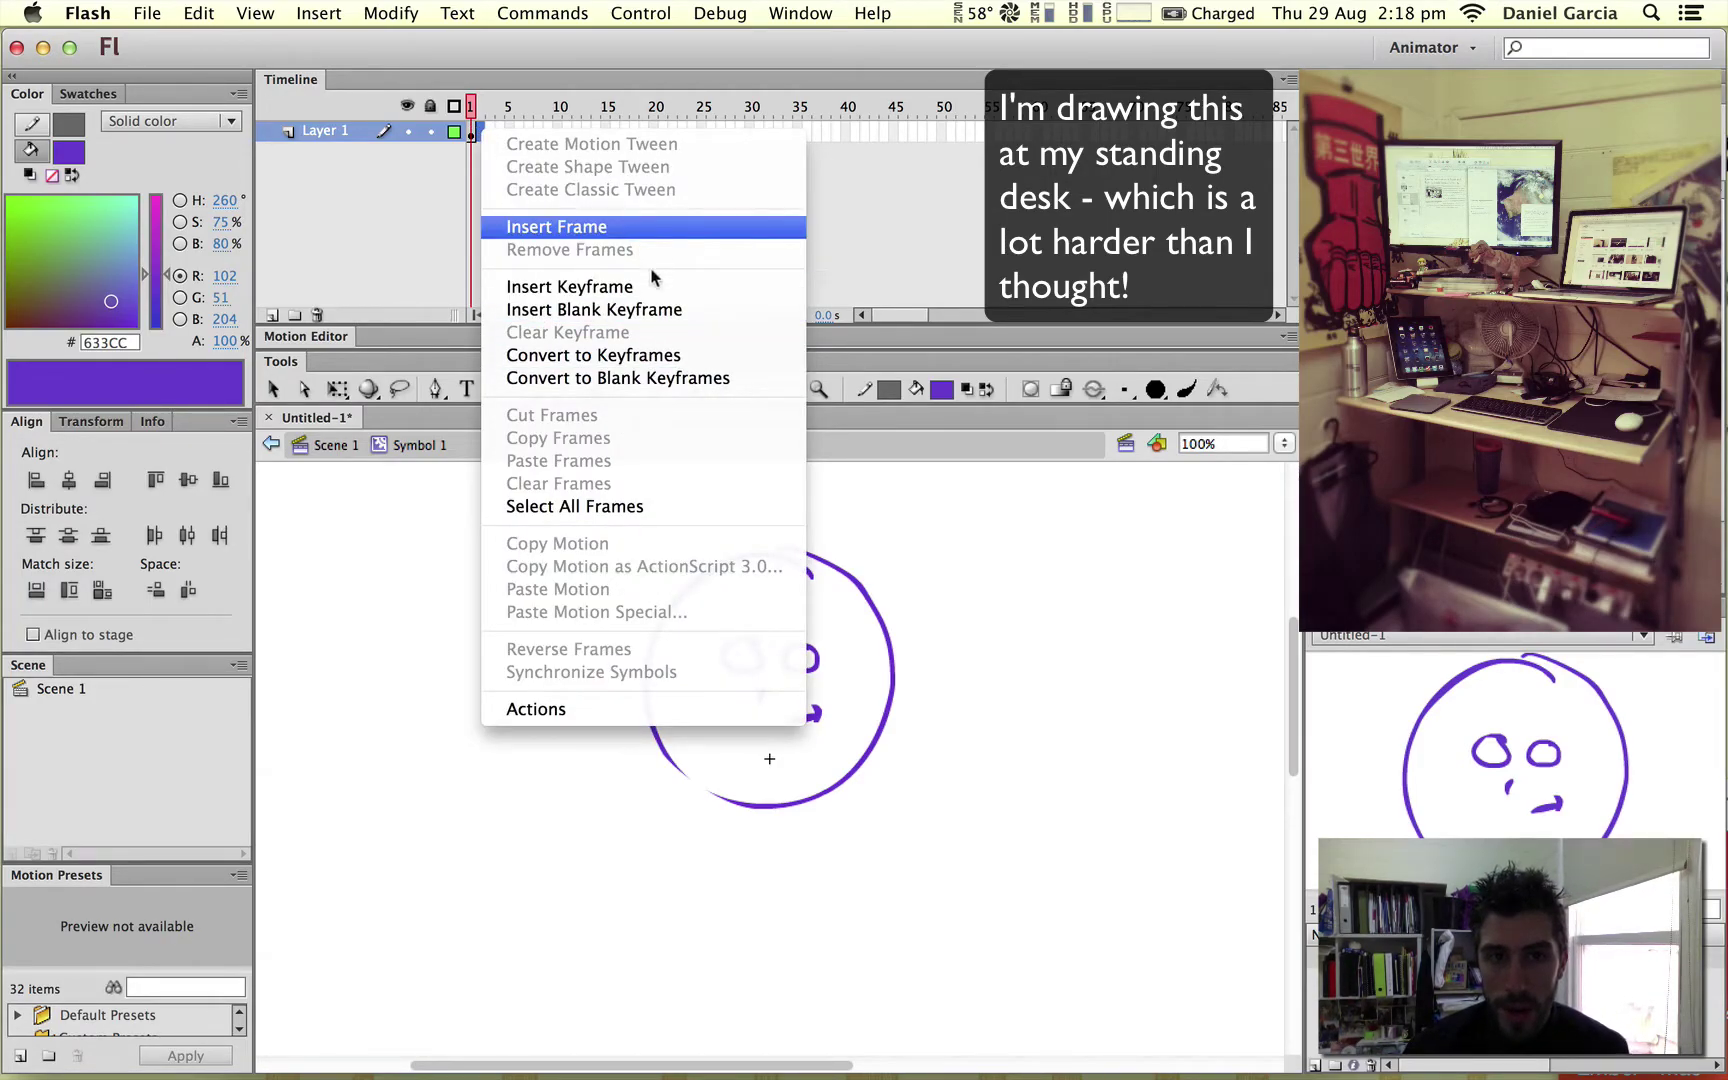
{"action": "left_click", "coordinate": [677, 315]}
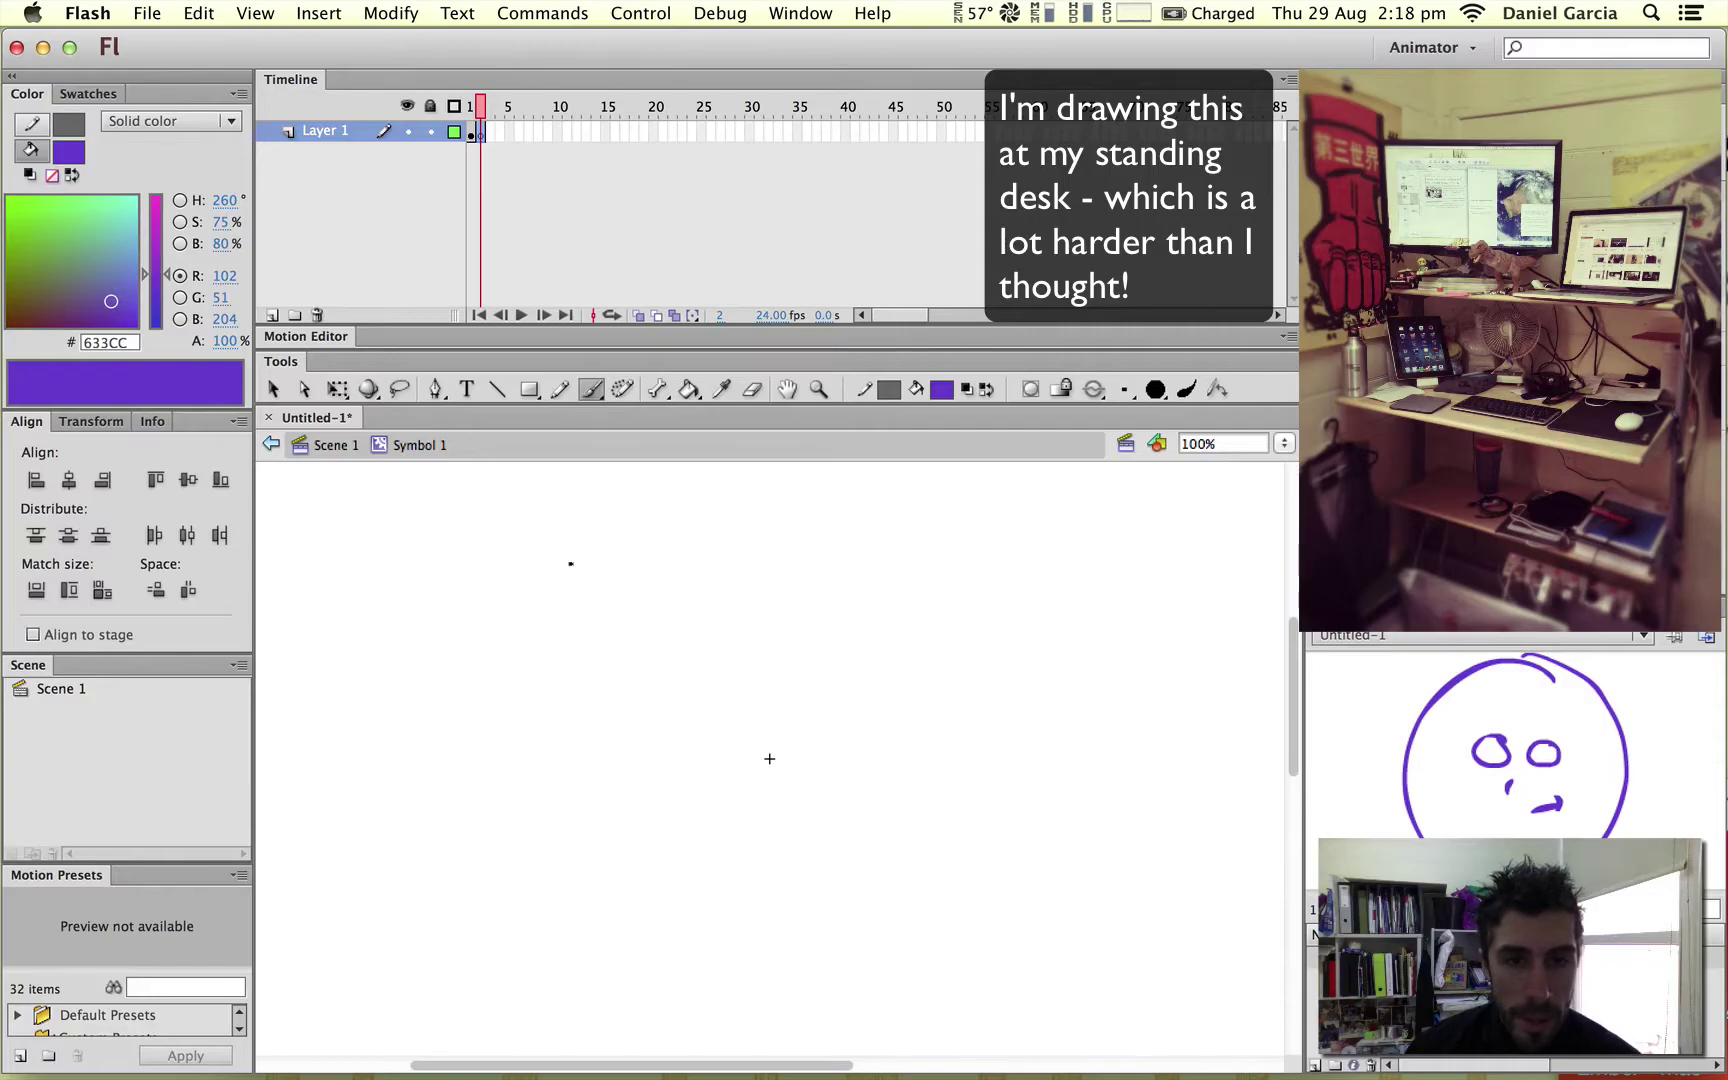
{"action": "left_click", "coordinate": [640, 315]}
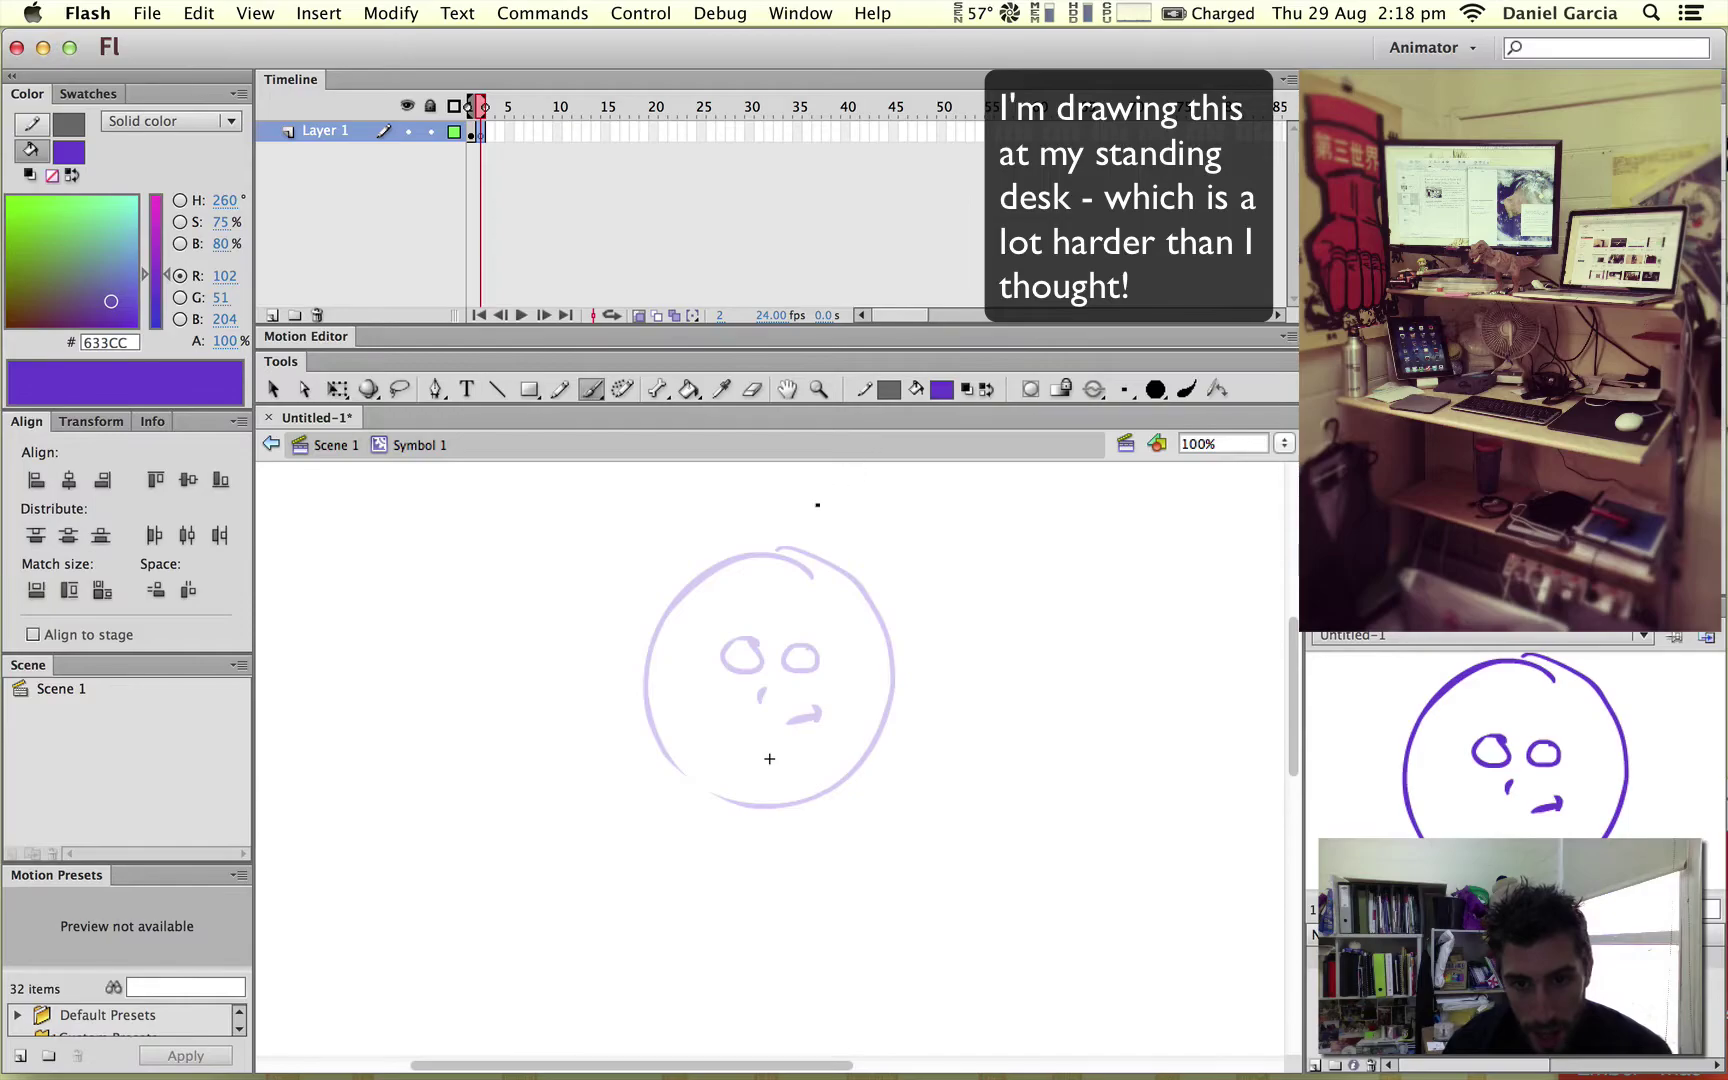
- Trace the frame 2 head outline over the onion-skin guide, undoing misplaced strokes
{"action": "mouse_move", "coordinate": [774, 549]}
{"action": "left_mouse_down"}
{"action": "mouse_move", "coordinate": [690, 565]}
{"action": "mouse_move", "coordinate": [627, 610]}
{"action": "left_mouse_up"}
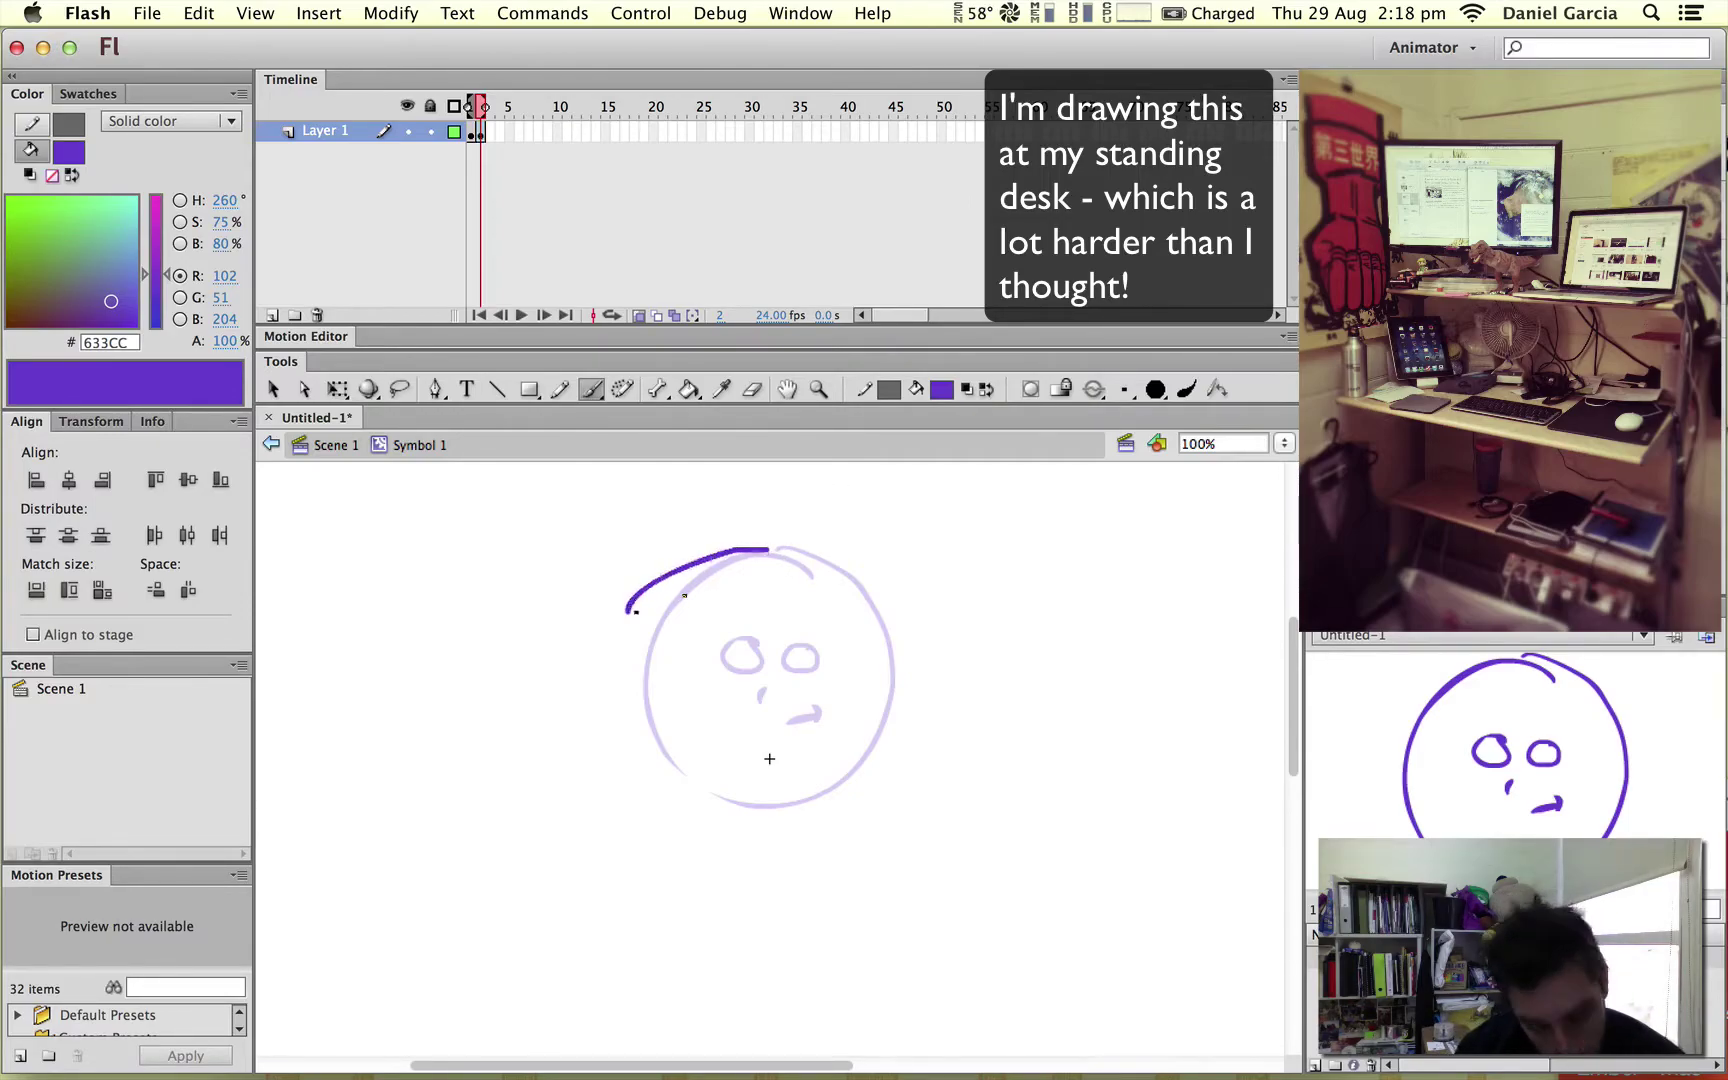
{"action": "key", "text": "alt"}
{"action": "key", "text": "super+z"}
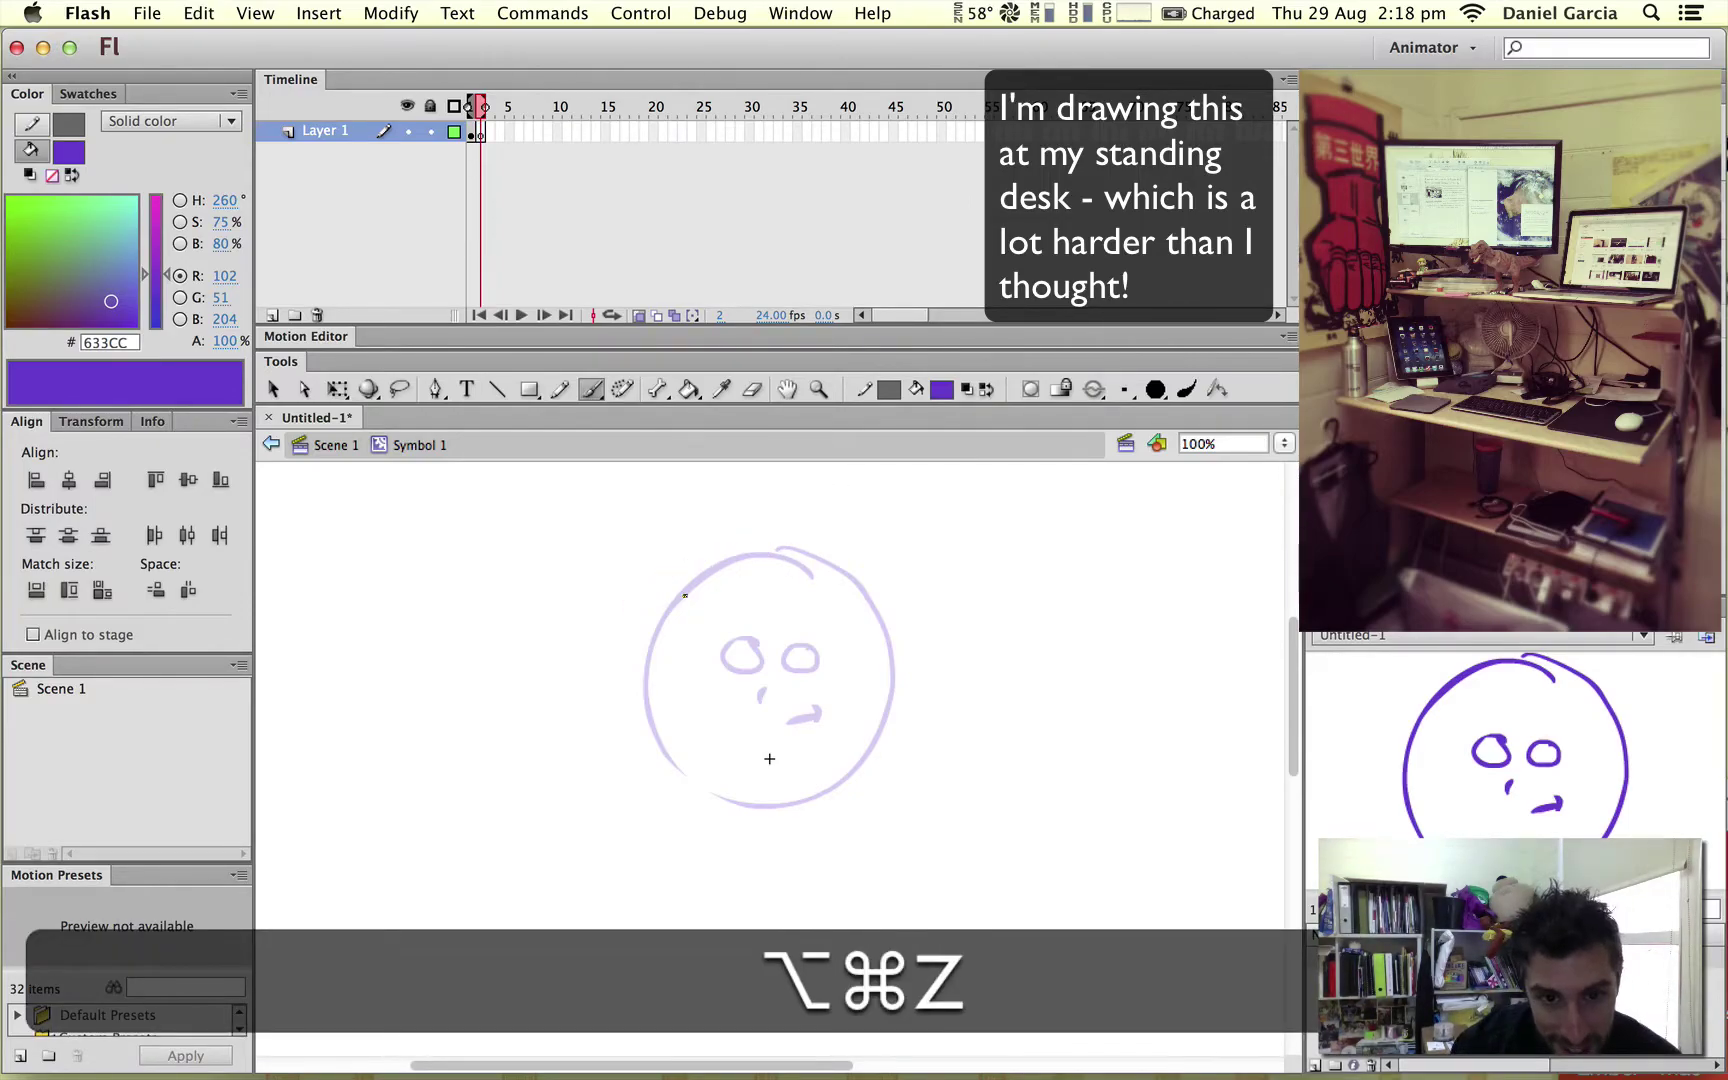
{"action": "mouse_move", "coordinate": [733, 561]}
{"action": "left_mouse_down"}
{"action": "mouse_move", "coordinate": [666, 601]}
{"action": "mouse_move", "coordinate": [637, 666]}
{"action": "mouse_move", "coordinate": [653, 754]}
{"action": "mouse_move", "coordinate": [688, 800]}
{"action": "mouse_move", "coordinate": [827, 825]}
{"action": "mouse_move", "coordinate": [905, 722]}
{"action": "mouse_move", "coordinate": [837, 612]}
{"action": "mouse_move", "coordinate": [772, 588]}
{"action": "left_mouse_up"}
{"action": "key", "text": "super+z"}
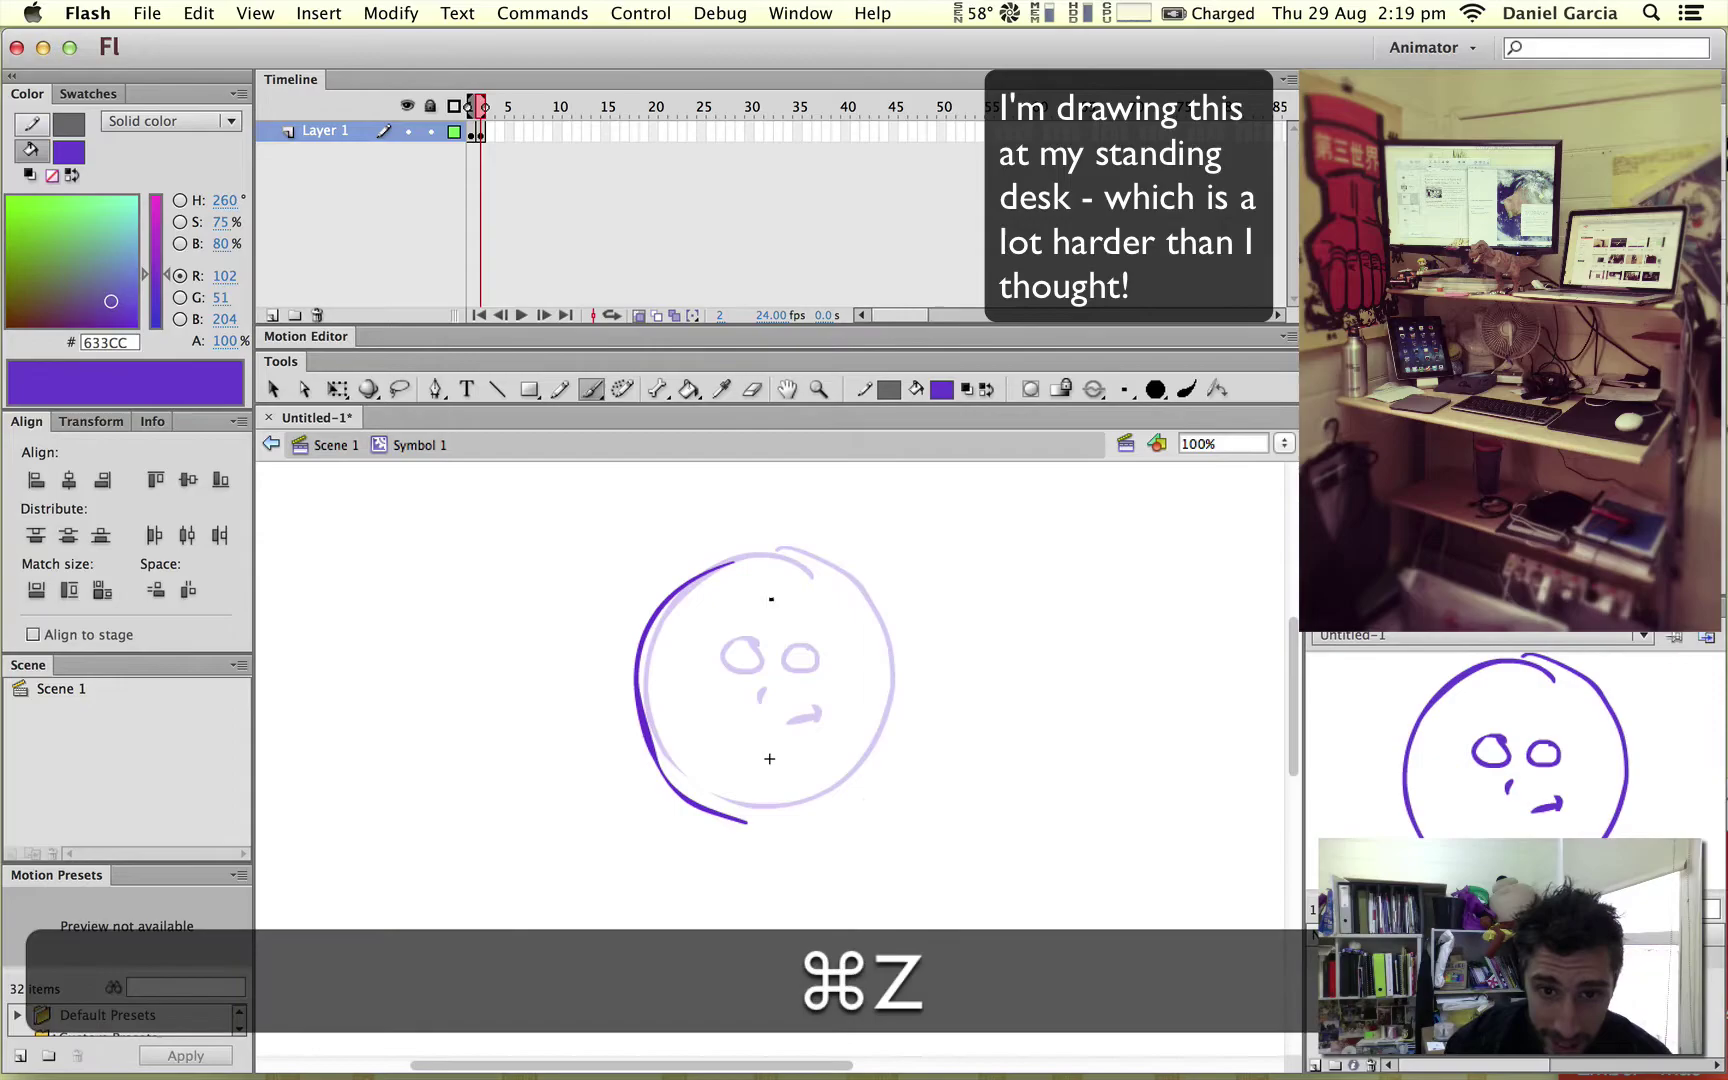
{"action": "key", "text": "super+z"}
{"action": "mouse_move", "coordinate": [769, 554]}
{"action": "left_mouse_down"}
{"action": "mouse_move", "coordinate": [707, 570]}
{"action": "mouse_move", "coordinate": [670, 607]}
{"action": "mouse_move", "coordinate": [648, 695]}
{"action": "mouse_move", "coordinate": [684, 777]}
{"action": "mouse_move", "coordinate": [725, 802]}
{"action": "mouse_move", "coordinate": [809, 806]}
{"action": "mouse_move", "coordinate": [873, 762]}
{"action": "mouse_move", "coordinate": [897, 681]}
{"action": "mouse_move", "coordinate": [890, 628]}
{"action": "mouse_move", "coordinate": [848, 574]}
{"action": "mouse_move", "coordinate": [760, 551]}
{"action": "left_mouse_up"}
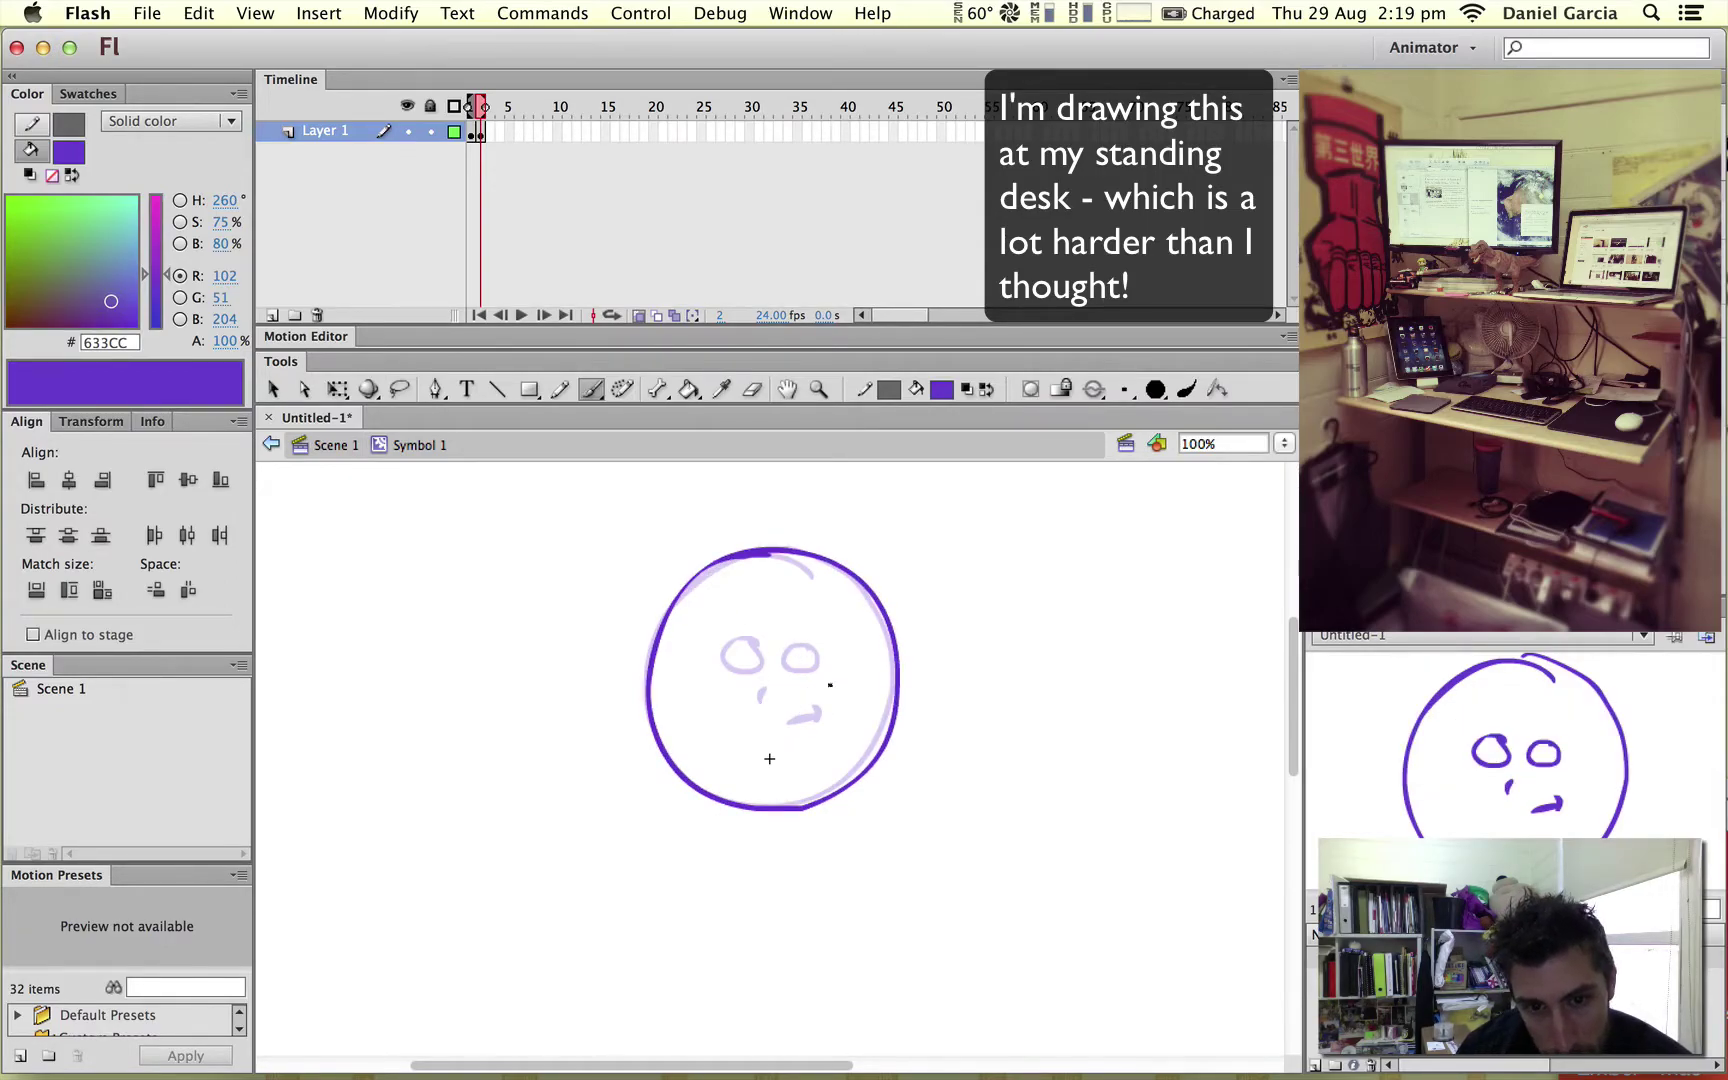
- Ink the right eye, an upward-curving mouth and a small hair curl on top
{"action": "mouse_move", "coordinate": [814, 654]}
{"action": "left_mouse_down"}
{"action": "mouse_move", "coordinate": [785, 676]}
{"action": "mouse_move", "coordinate": [813, 686]}
{"action": "mouse_move", "coordinate": [818, 662]}
{"action": "mouse_move", "coordinate": [723, 646]}
{"action": "mouse_move", "coordinate": [728, 671]}
{"action": "mouse_move", "coordinate": [760, 676]}
{"action": "mouse_move", "coordinate": [735, 637]}
{"action": "left_mouse_up"}
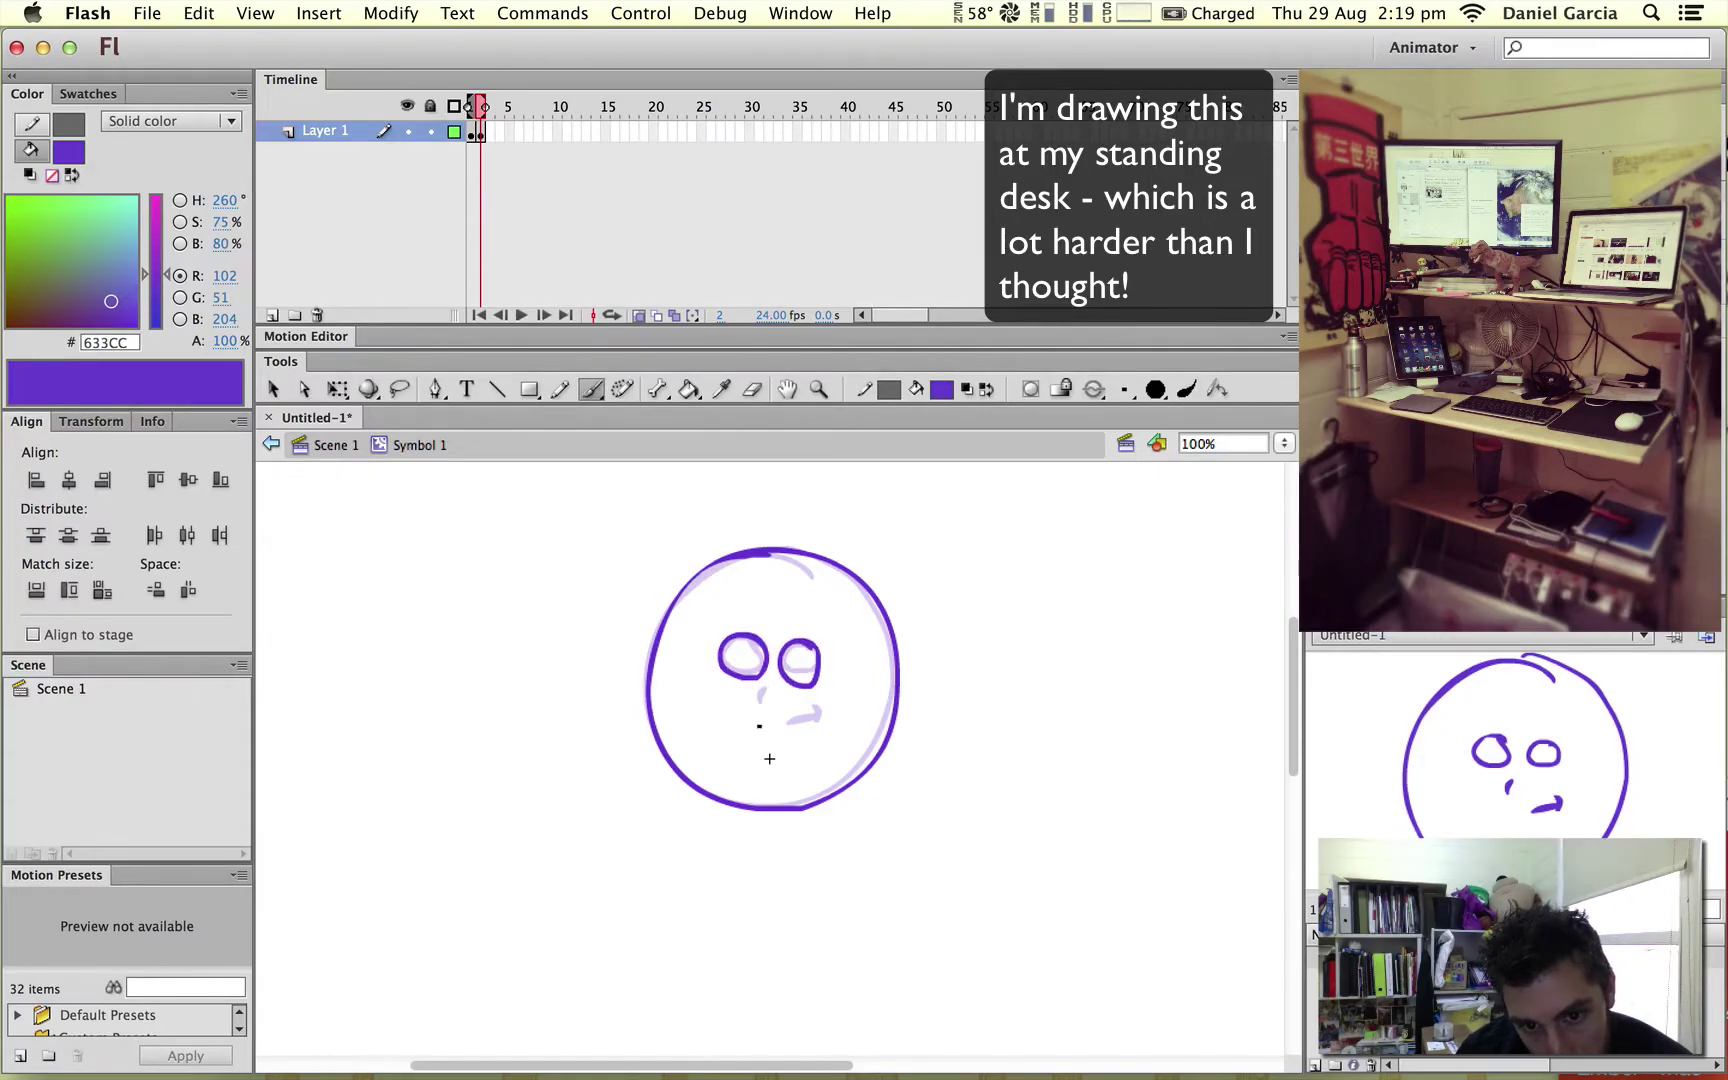
{"action": "mouse_move", "coordinate": [757, 726]}
{"action": "left_mouse_down"}
{"action": "mouse_move", "coordinate": [825, 709]}
{"action": "mouse_move", "coordinate": [807, 721]}
{"action": "mouse_move", "coordinate": [774, 697]}
{"action": "left_mouse_up"}
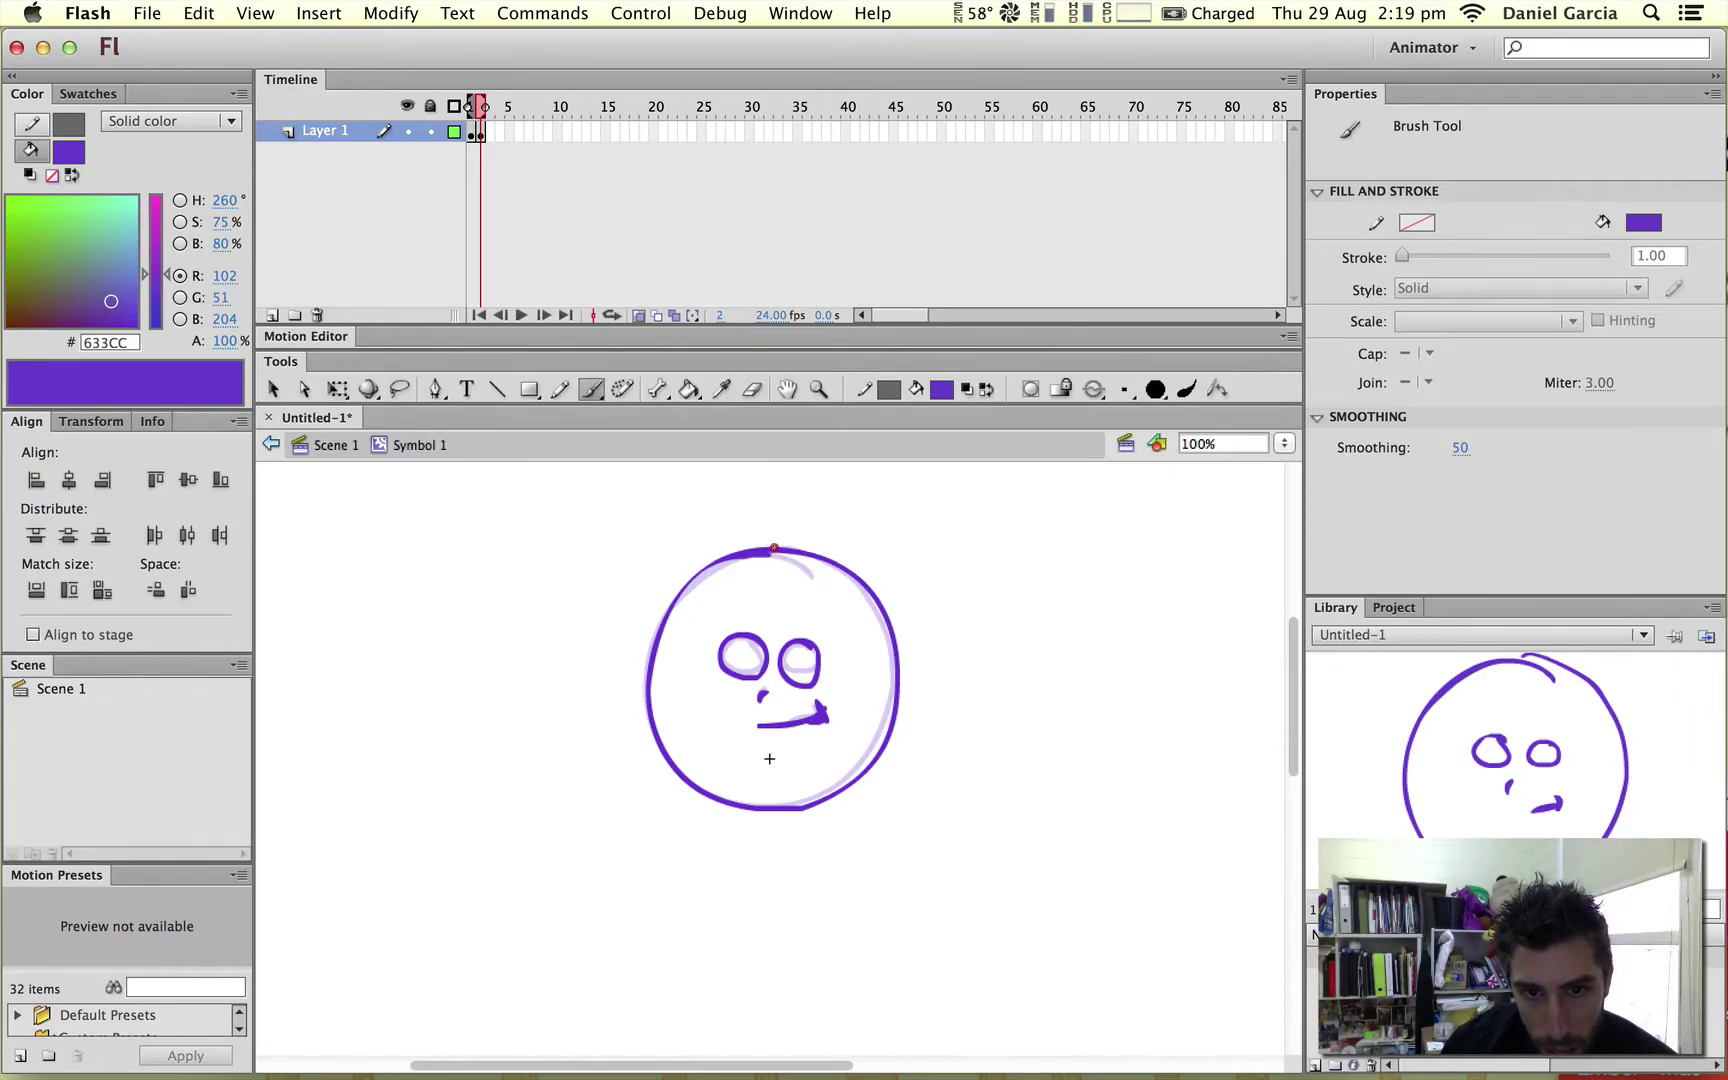
{"action": "left_click_drag", "start_coordinate": [774, 548], "coordinate": [770, 531]}
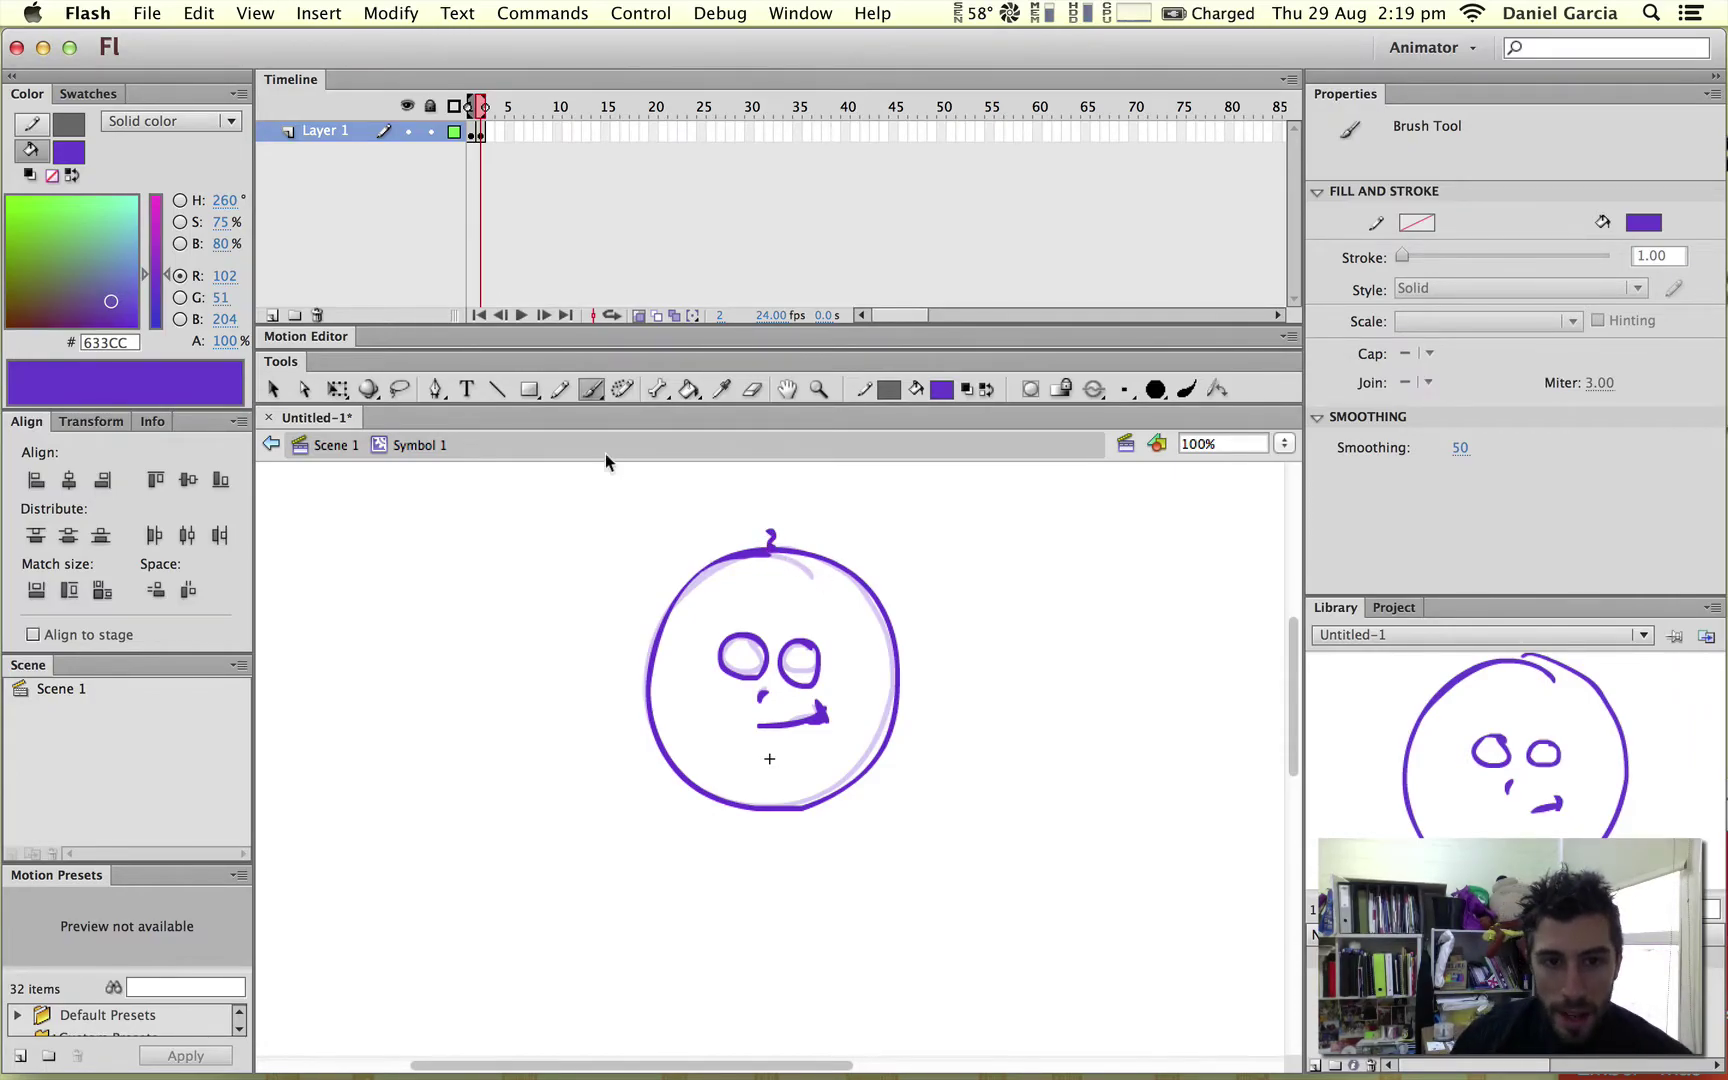
{"action": "left_click", "coordinate": [490, 133]}
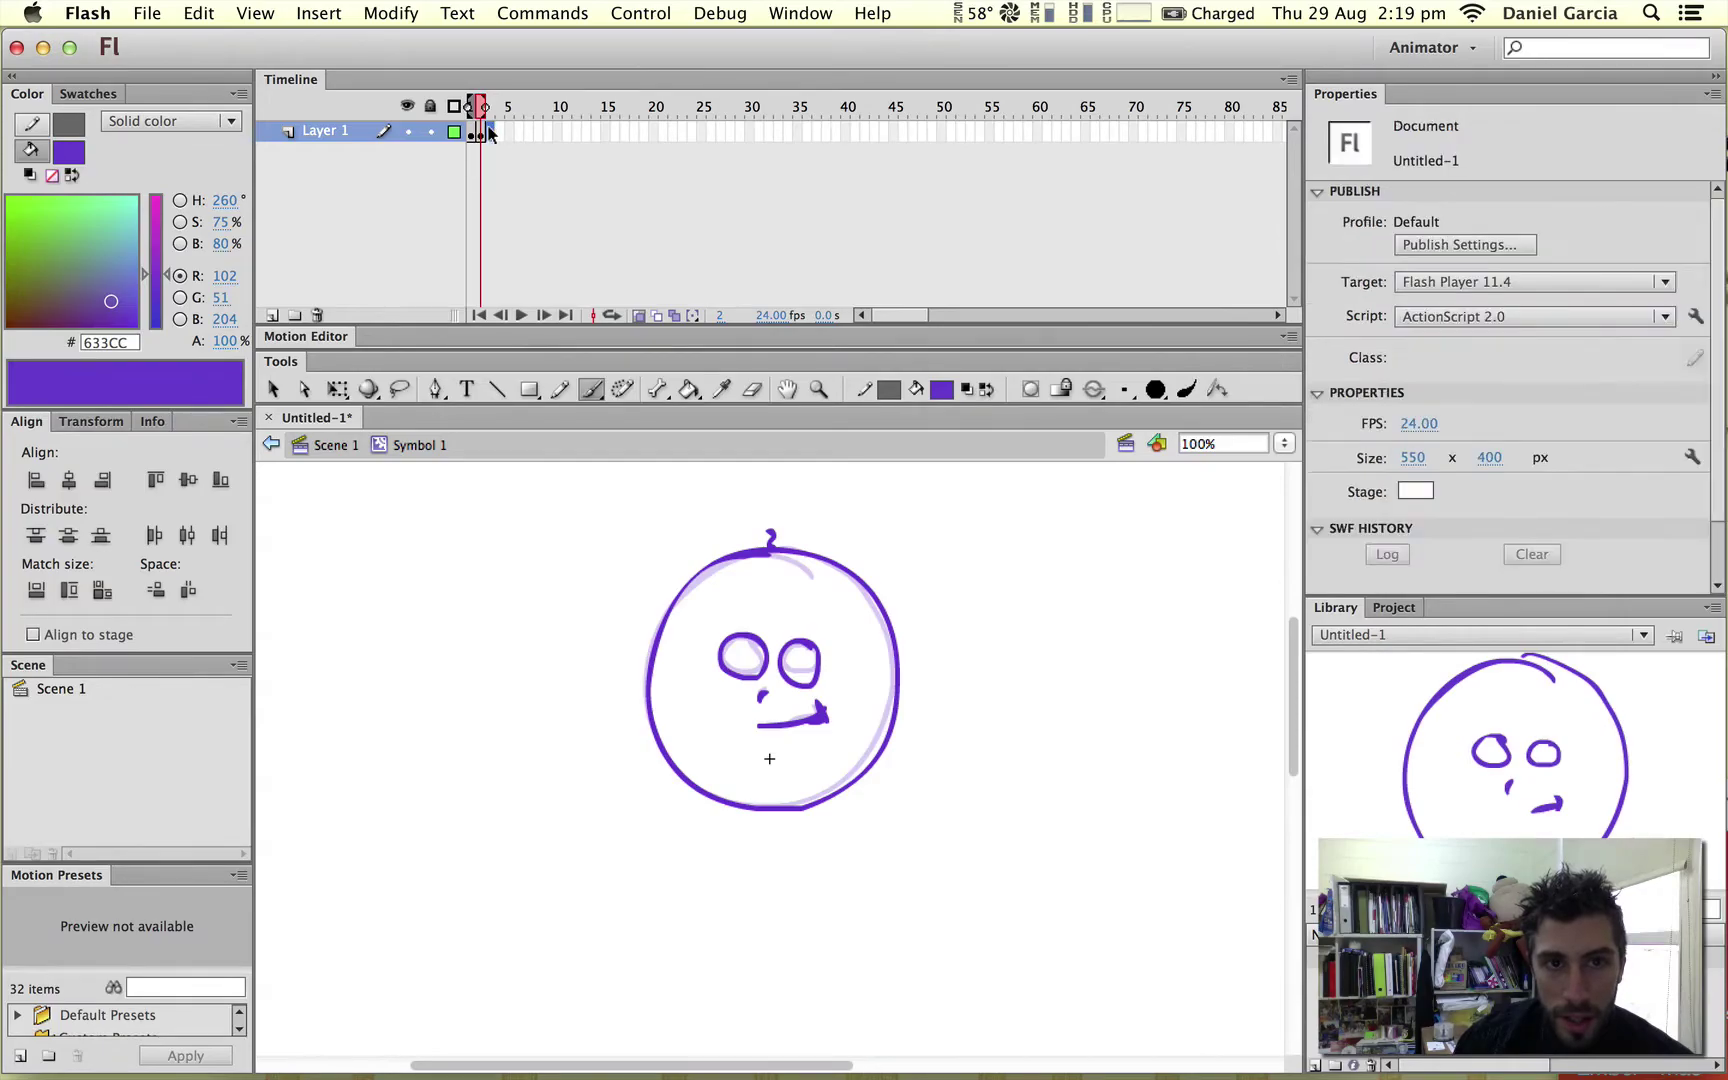
{"action": "right_click", "coordinate": [487, 127]}
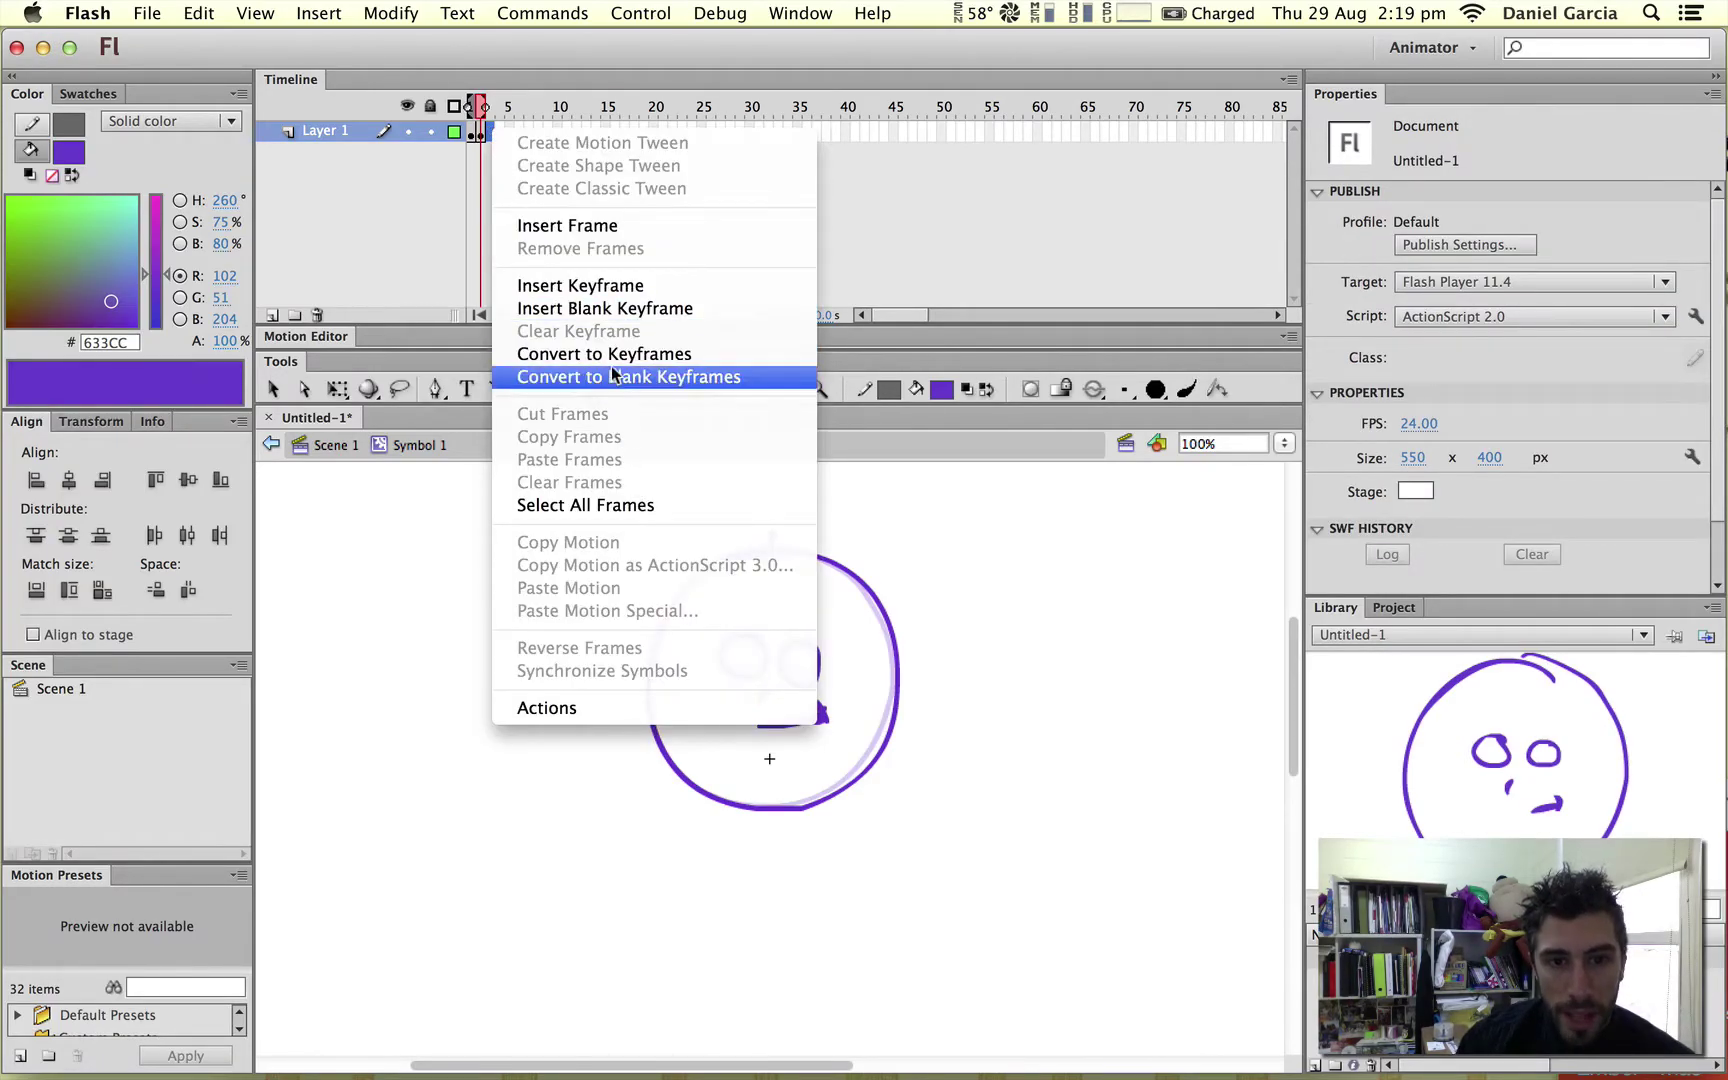
- Insert a blank keyframe at frame 3 and trace the head outline, left eye and mouth
{"action": "left_click", "coordinate": [603, 310]}
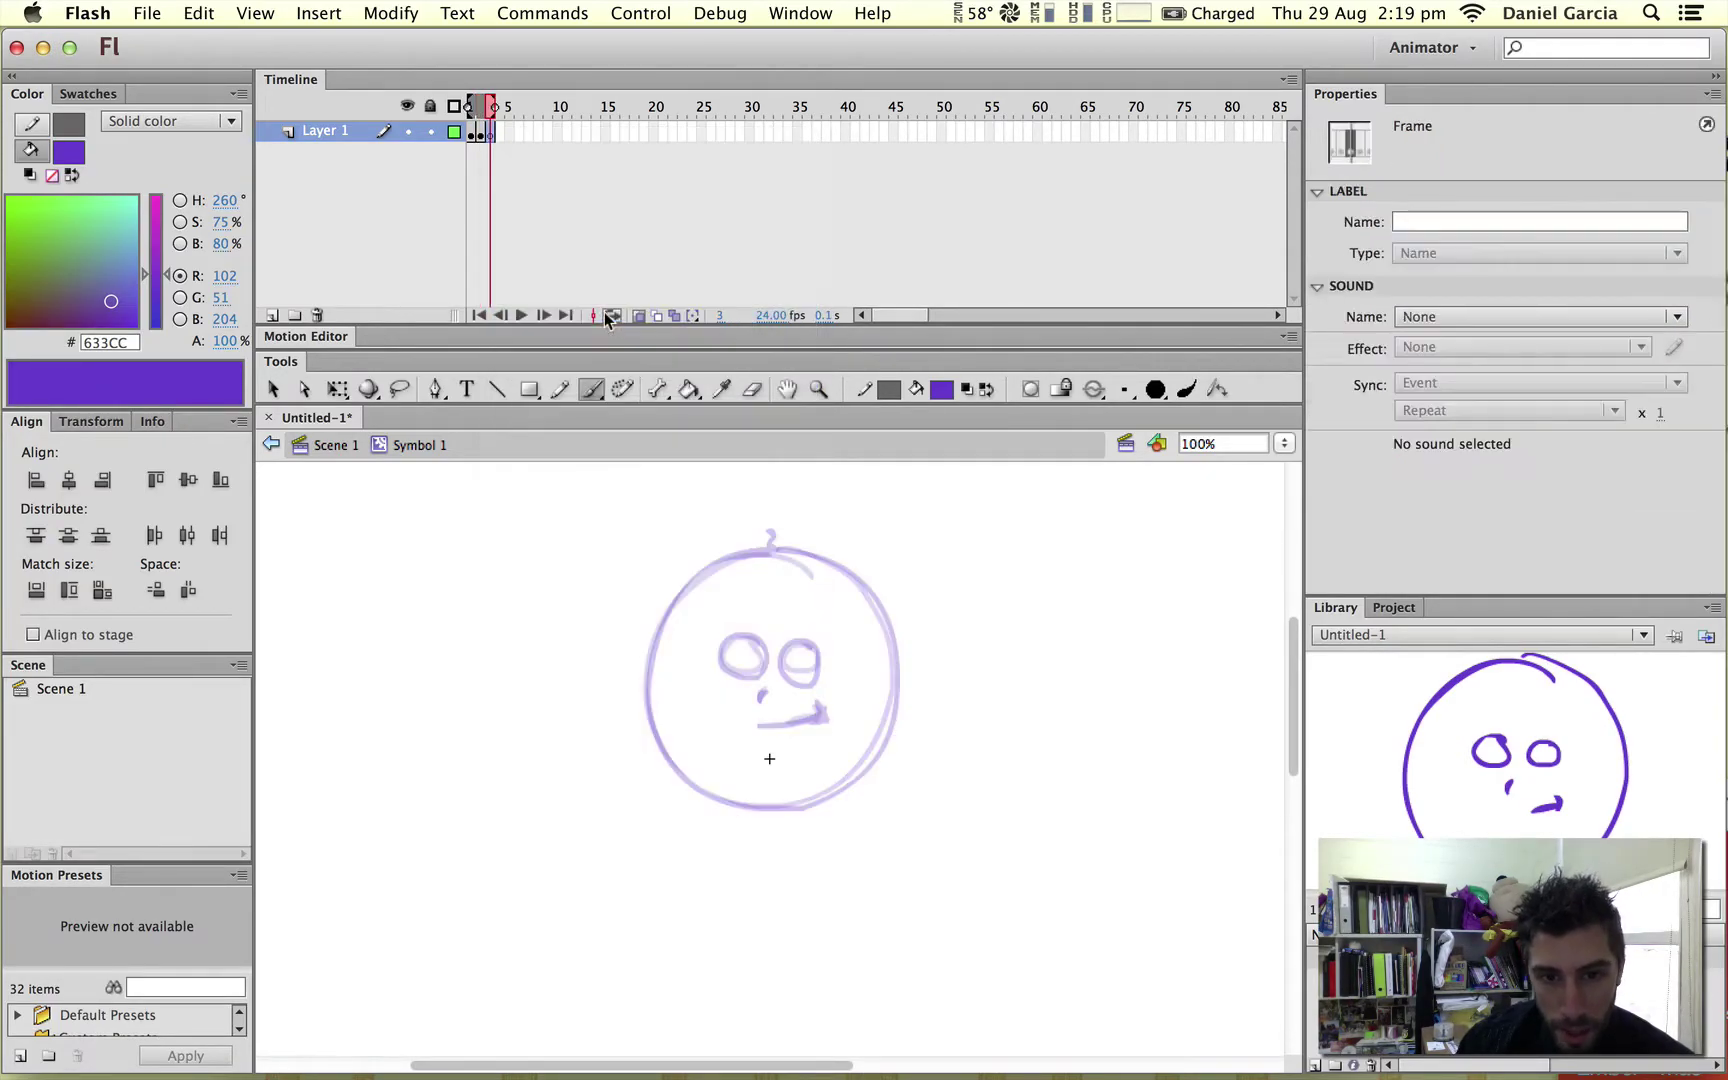
{"action": "left_click", "coordinate": [782, 689]}
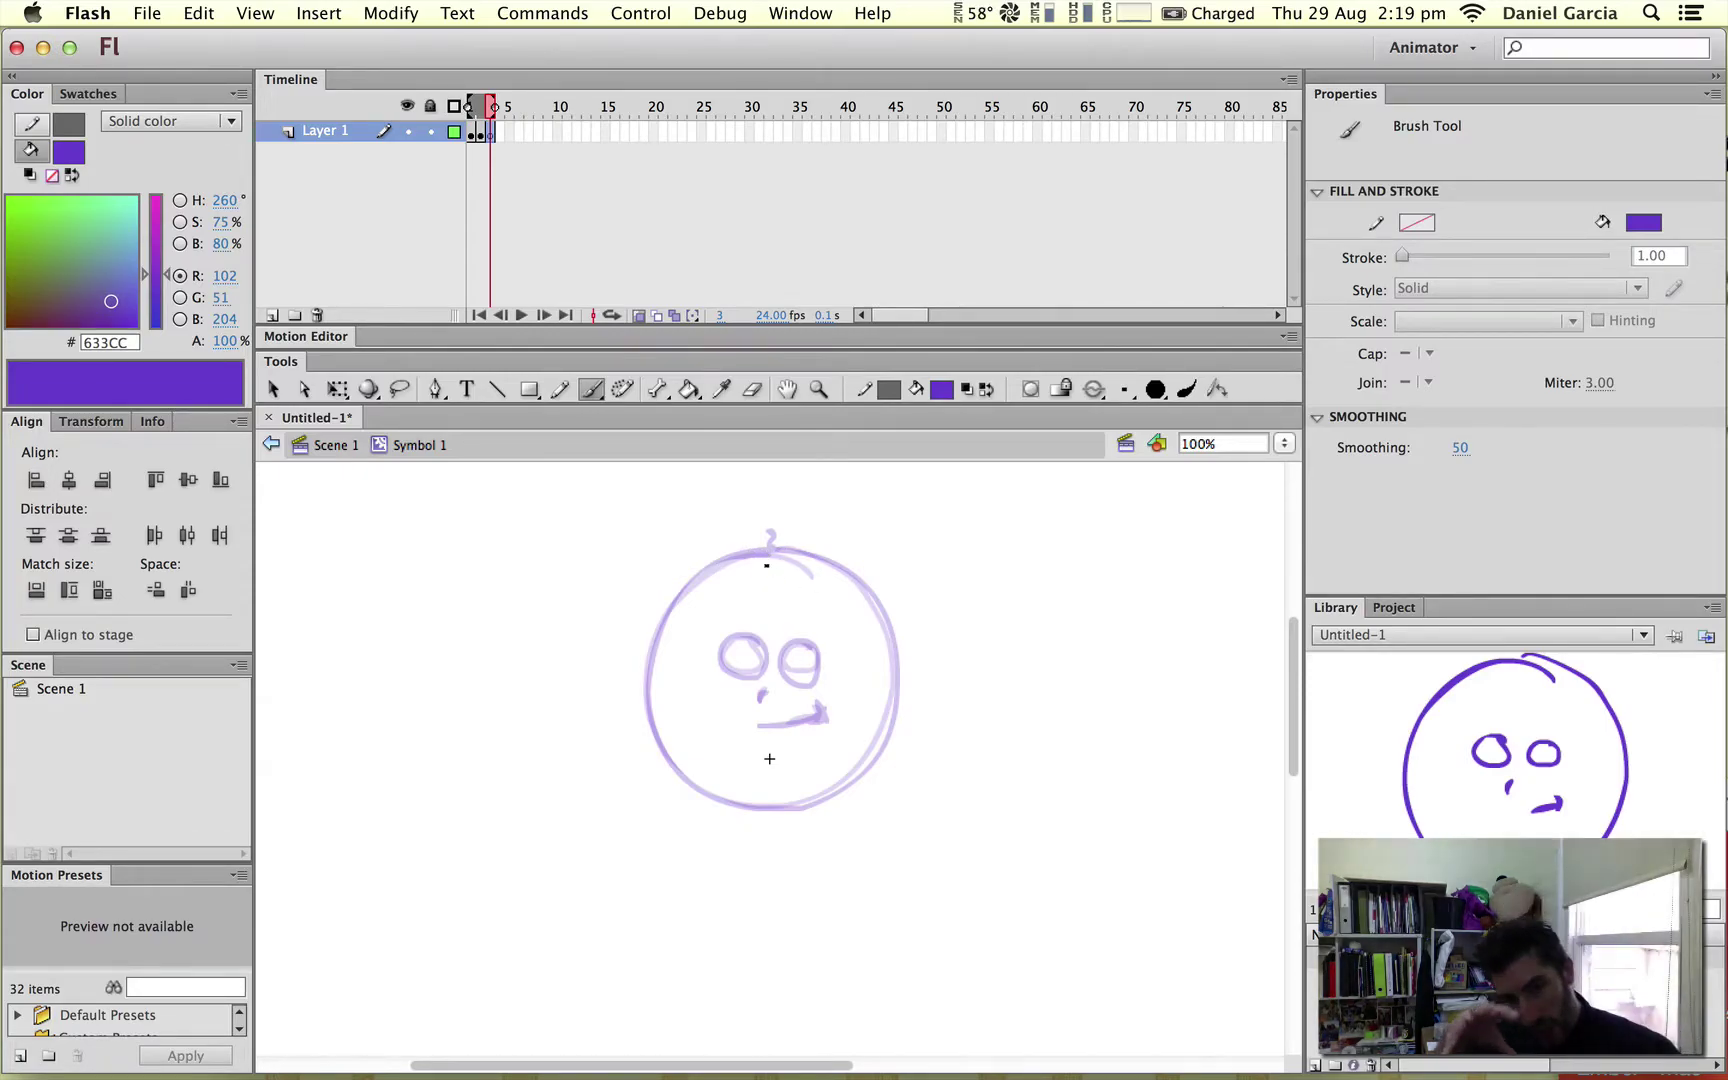
{"action": "mouse_move", "coordinate": [771, 548]}
{"action": "left_mouse_down"}
{"action": "mouse_move", "coordinate": [720, 555]}
{"action": "mouse_move", "coordinate": [648, 640]}
{"action": "mouse_move", "coordinate": [659, 733]}
{"action": "mouse_move", "coordinate": [716, 795]}
{"action": "mouse_move", "coordinate": [805, 807]}
{"action": "mouse_move", "coordinate": [878, 762]}
{"action": "mouse_move", "coordinate": [900, 676]}
{"action": "mouse_move", "coordinate": [848, 572]}
{"action": "mouse_move", "coordinate": [771, 548]}
{"action": "mouse_move", "coordinate": [776, 517]}
{"action": "left_mouse_up"}
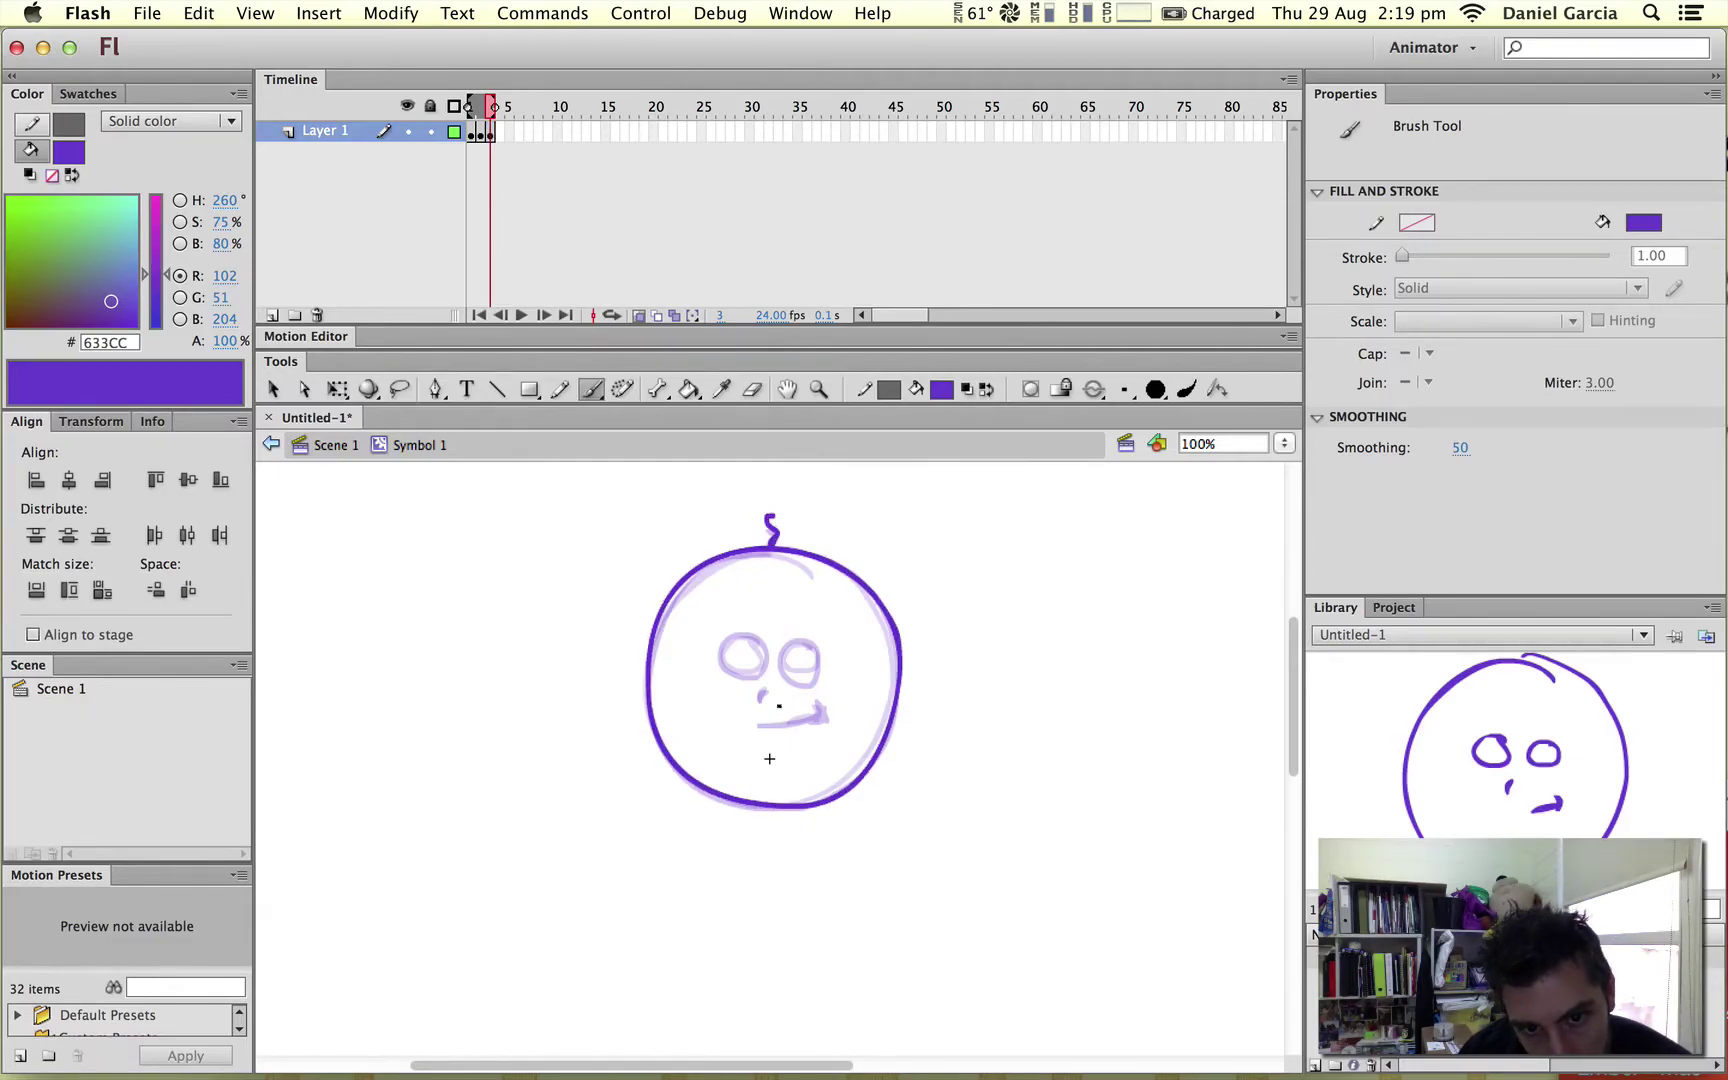
{"action": "mouse_move", "coordinate": [751, 647]}
{"action": "left_mouse_down"}
{"action": "mouse_move", "coordinate": [728, 670]}
{"action": "mouse_move", "coordinate": [761, 648]}
{"action": "mouse_move", "coordinate": [745, 642]}
{"action": "mouse_move", "coordinate": [788, 641]}
{"action": "mouse_move", "coordinate": [783, 676]}
{"action": "mouse_move", "coordinate": [820, 662]}
{"action": "mouse_move", "coordinate": [806, 645]}
{"action": "mouse_move", "coordinate": [770, 700]}
{"action": "left_mouse_up"}
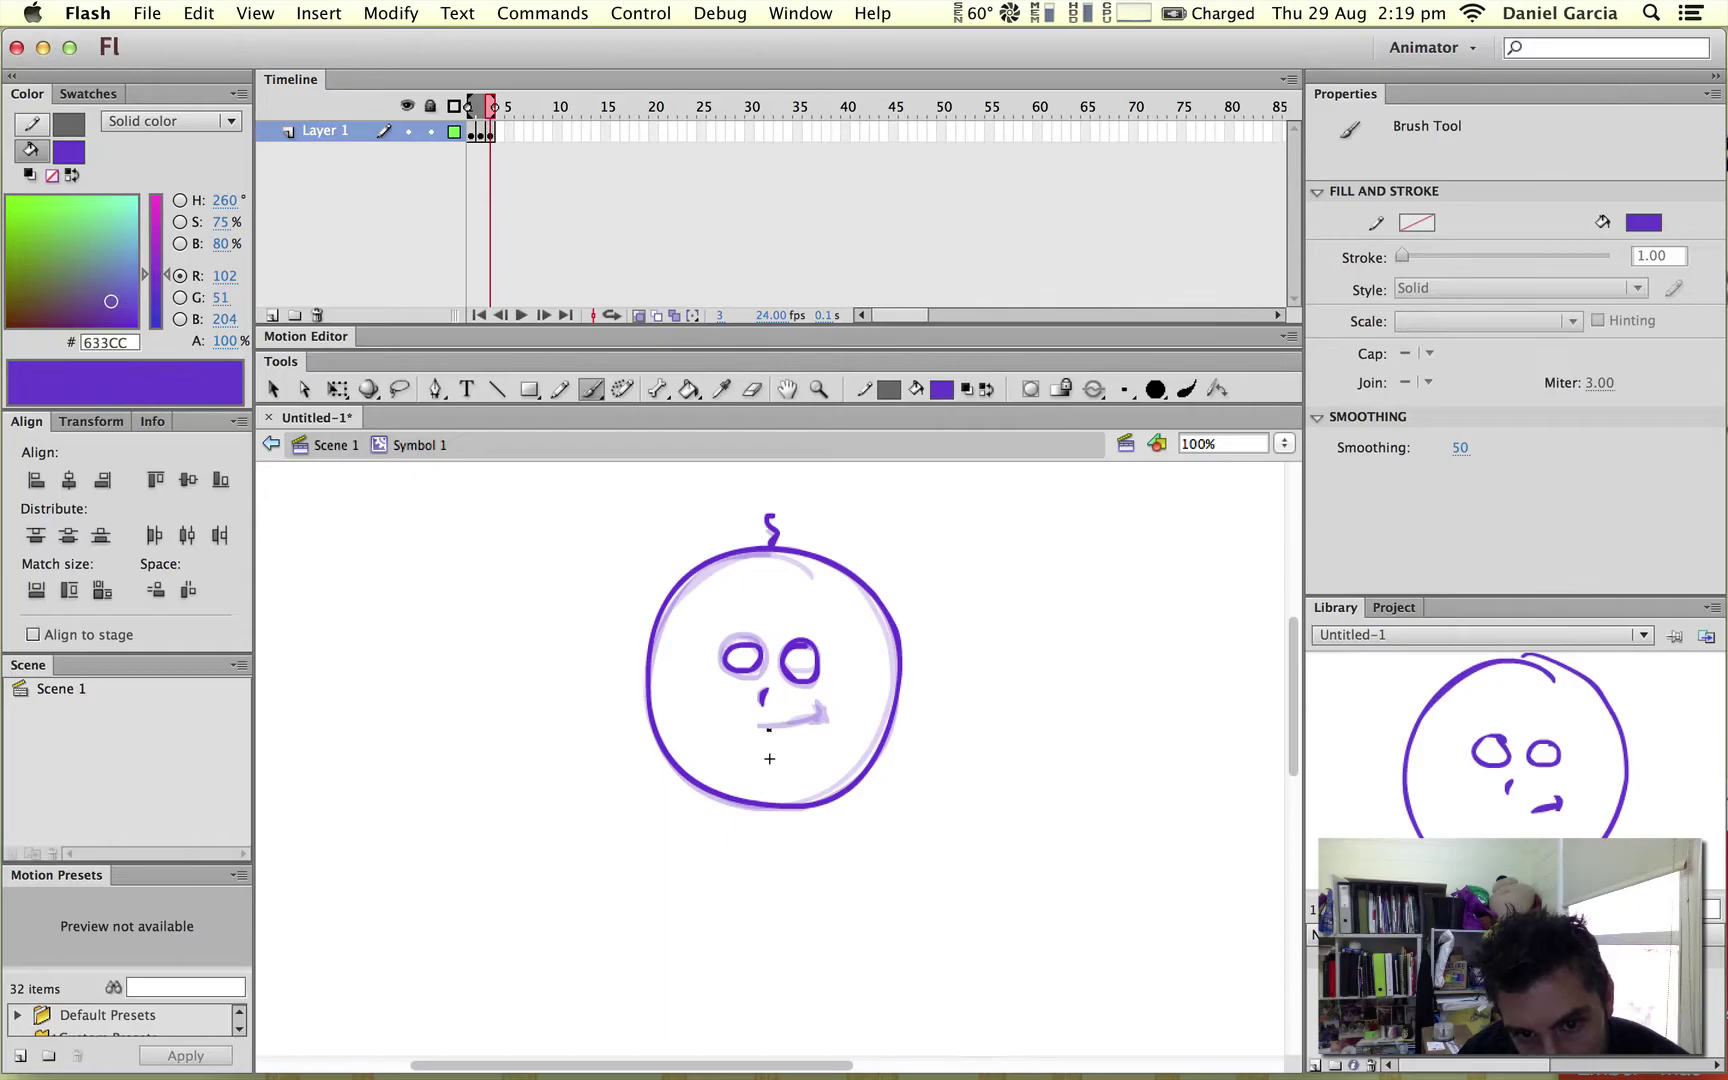
{"action": "mouse_move", "coordinate": [762, 725]}
{"action": "left_mouse_down"}
{"action": "mouse_move", "coordinate": [819, 705]}
{"action": "mouse_move", "coordinate": [800, 732]}
{"action": "left_mouse_up"}
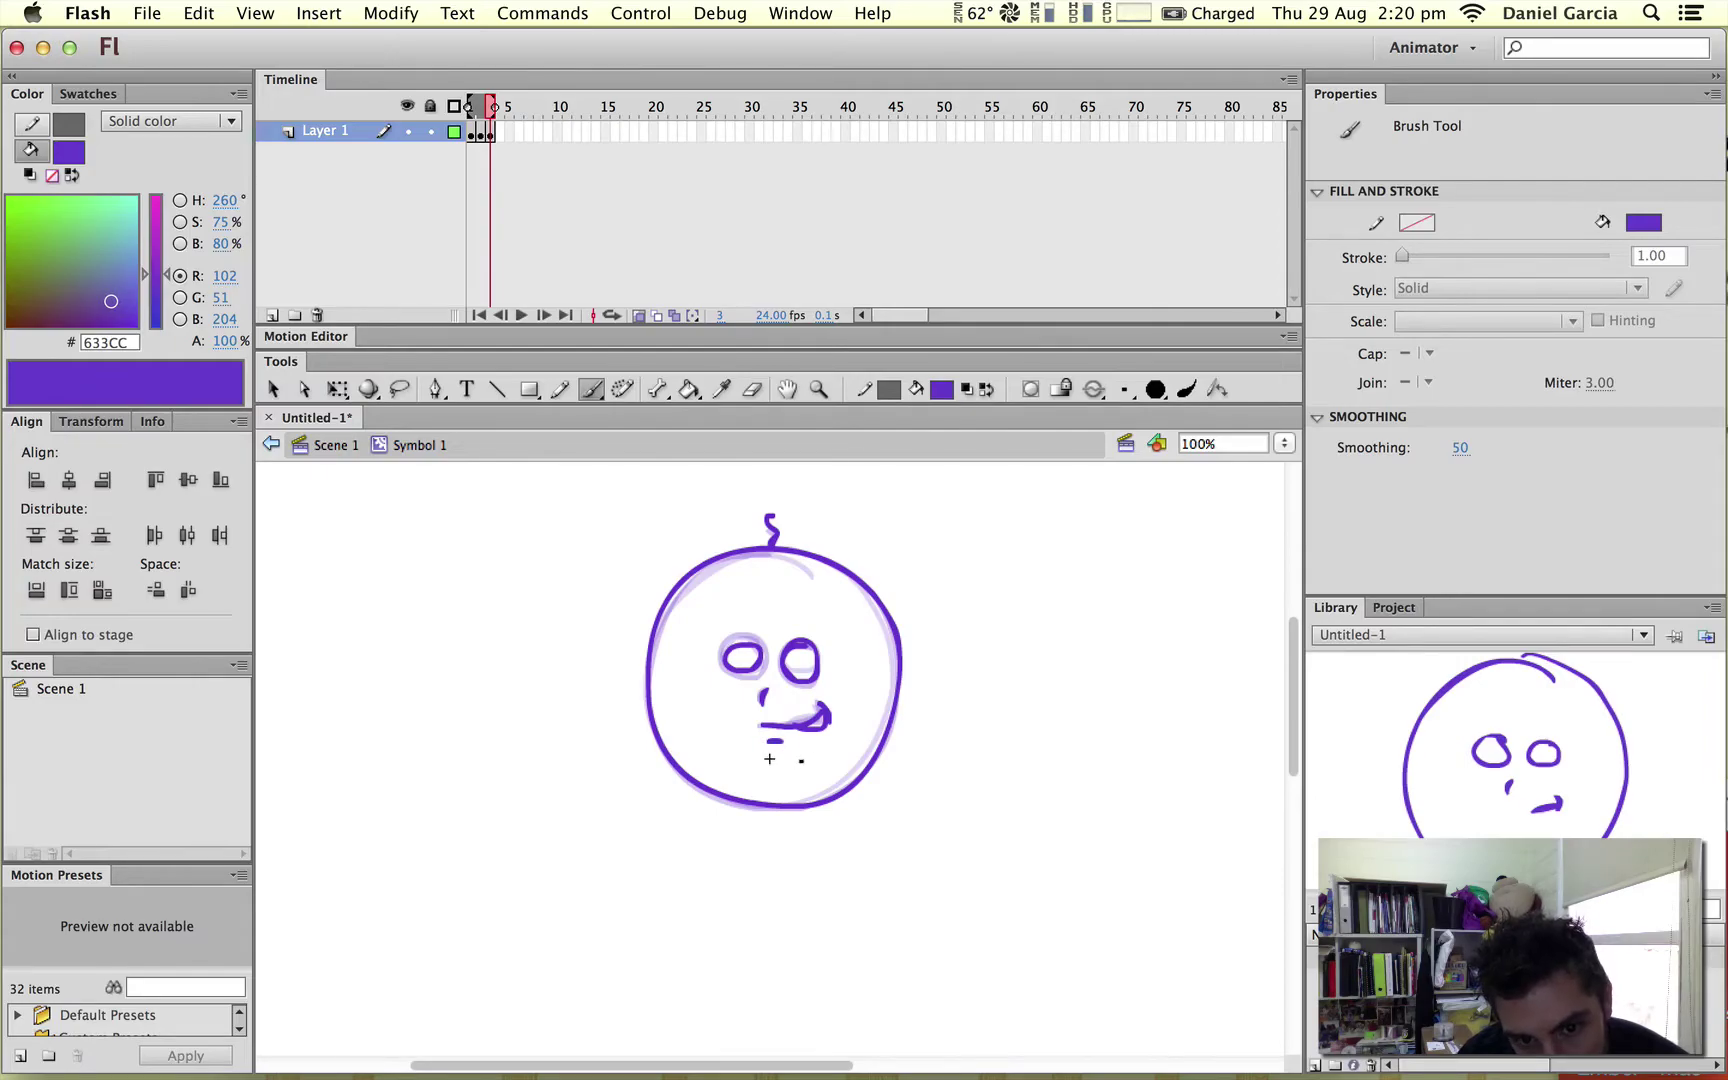
{"action": "left_click", "coordinate": [502, 135]}
- Add a blank keyframe at frame 4 and brush the eye, nose, outline and both cheek marks
{"action": "right_click", "coordinate": [505, 132]}
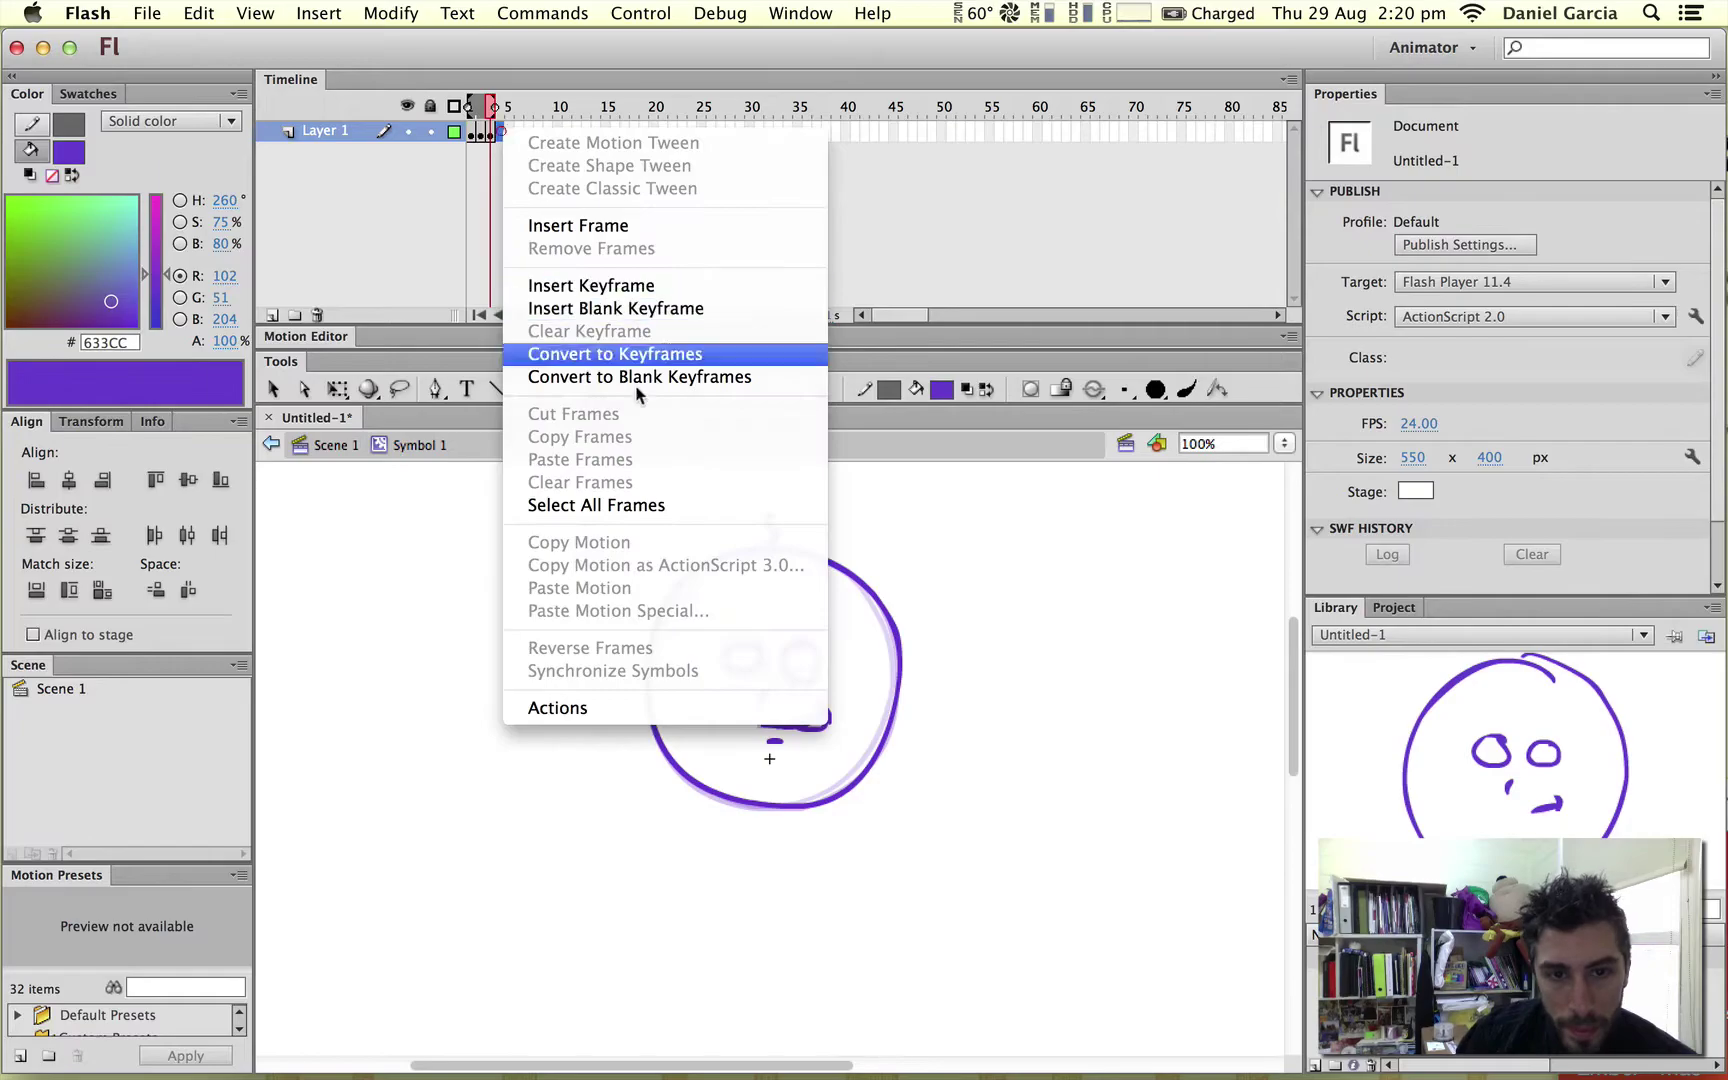
{"action": "left_click", "coordinate": [663, 308]}
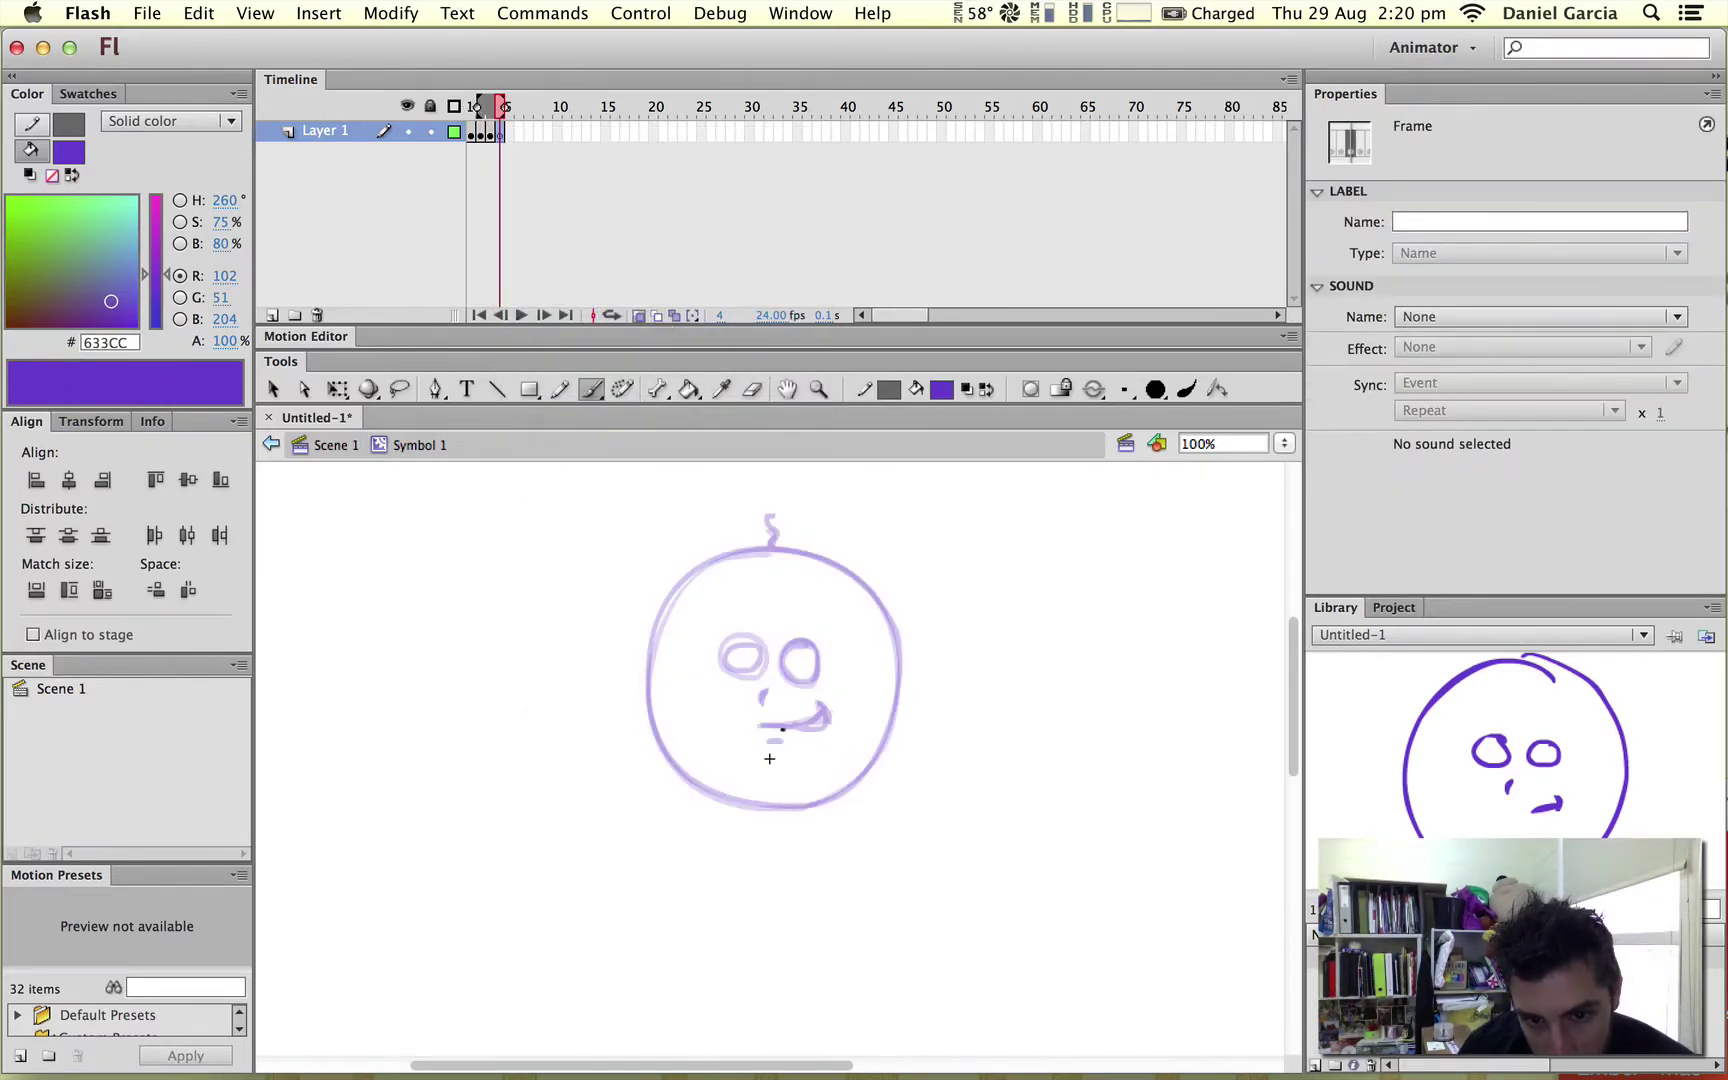
{"action": "mouse_move", "coordinate": [770, 722]}
{"action": "left_mouse_down"}
{"action": "mouse_move", "coordinate": [805, 730]}
{"action": "mouse_move", "coordinate": [766, 726]}
{"action": "mouse_move", "coordinate": [825, 707]}
{"action": "mouse_move", "coordinate": [824, 732]}
{"action": "mouse_move", "coordinate": [775, 724]}
{"action": "mouse_move", "coordinate": [781, 745]}
{"action": "left_mouse_up"}
{"action": "key", "text": "super+z"}
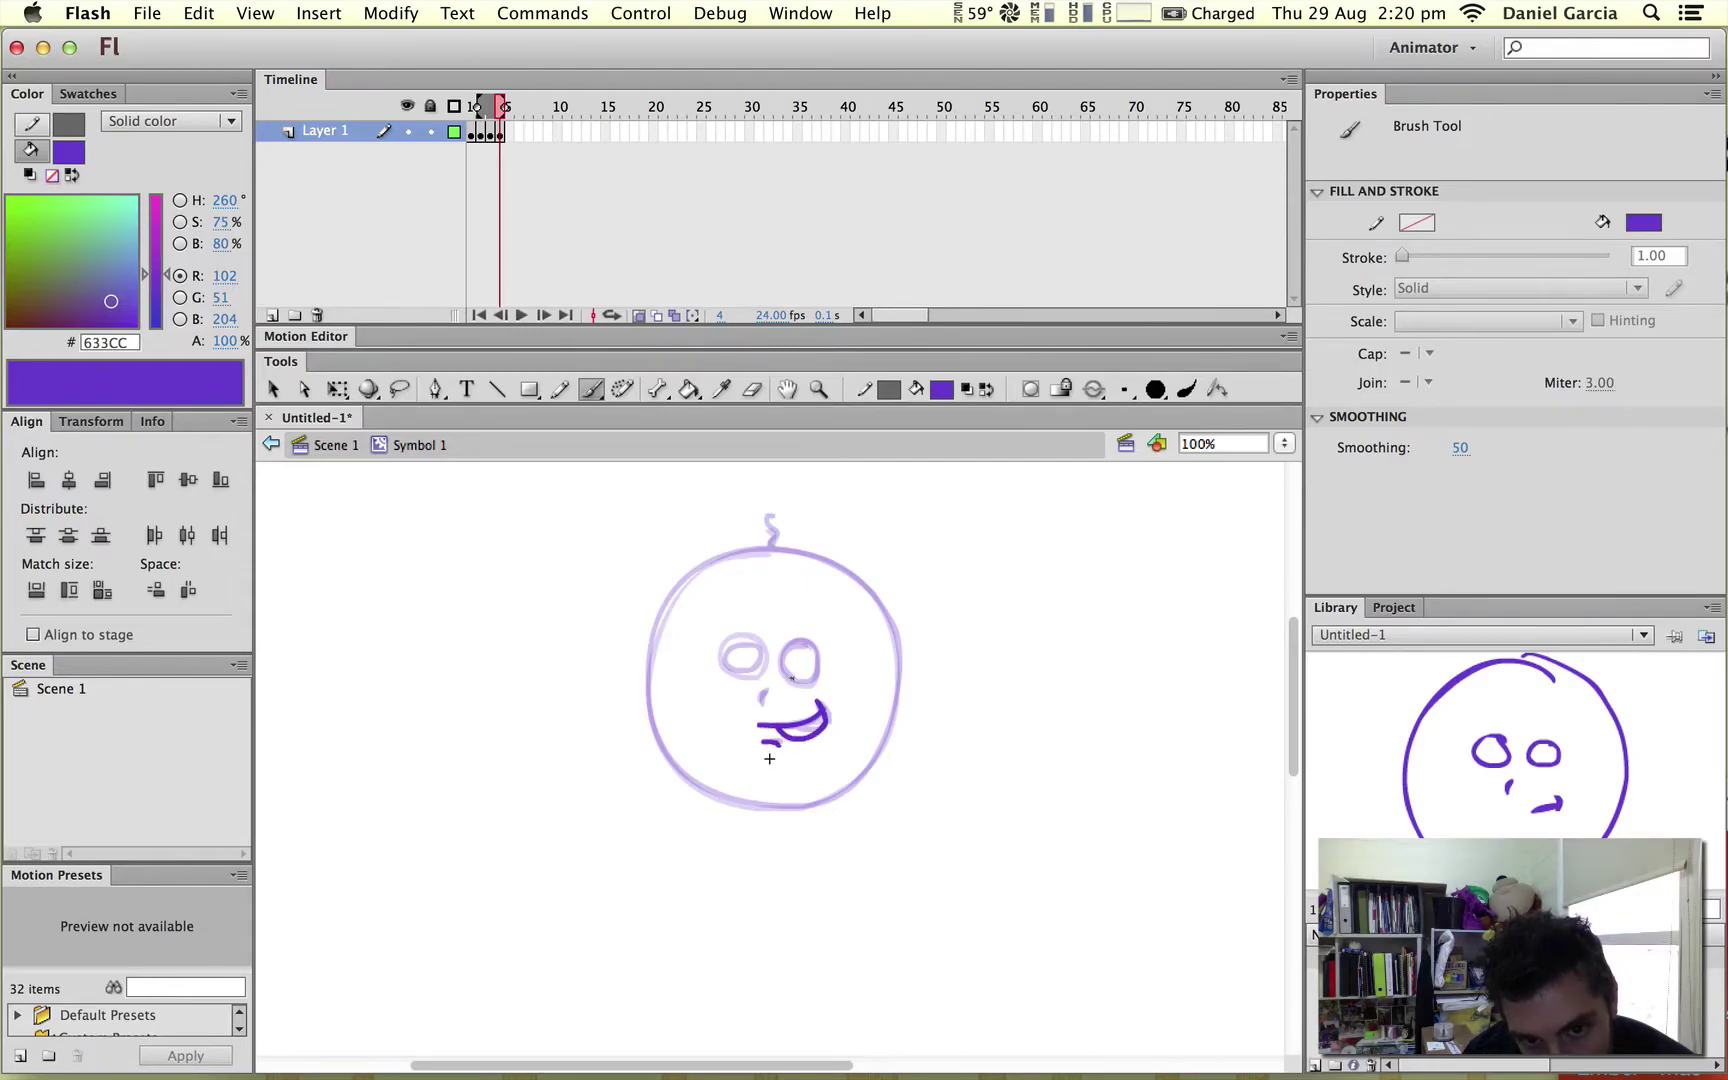
{"action": "mouse_move", "coordinate": [808, 648]}
{"action": "left_mouse_down"}
{"action": "mouse_move", "coordinate": [782, 660]}
{"action": "mouse_move", "coordinate": [822, 680]}
{"action": "mouse_move", "coordinate": [812, 648]}
{"action": "mouse_move", "coordinate": [727, 654]}
{"action": "mouse_move", "coordinate": [768, 662]}
{"action": "mouse_move", "coordinate": [758, 645]}
{"action": "mouse_move", "coordinate": [764, 704]}
{"action": "left_mouse_up"}
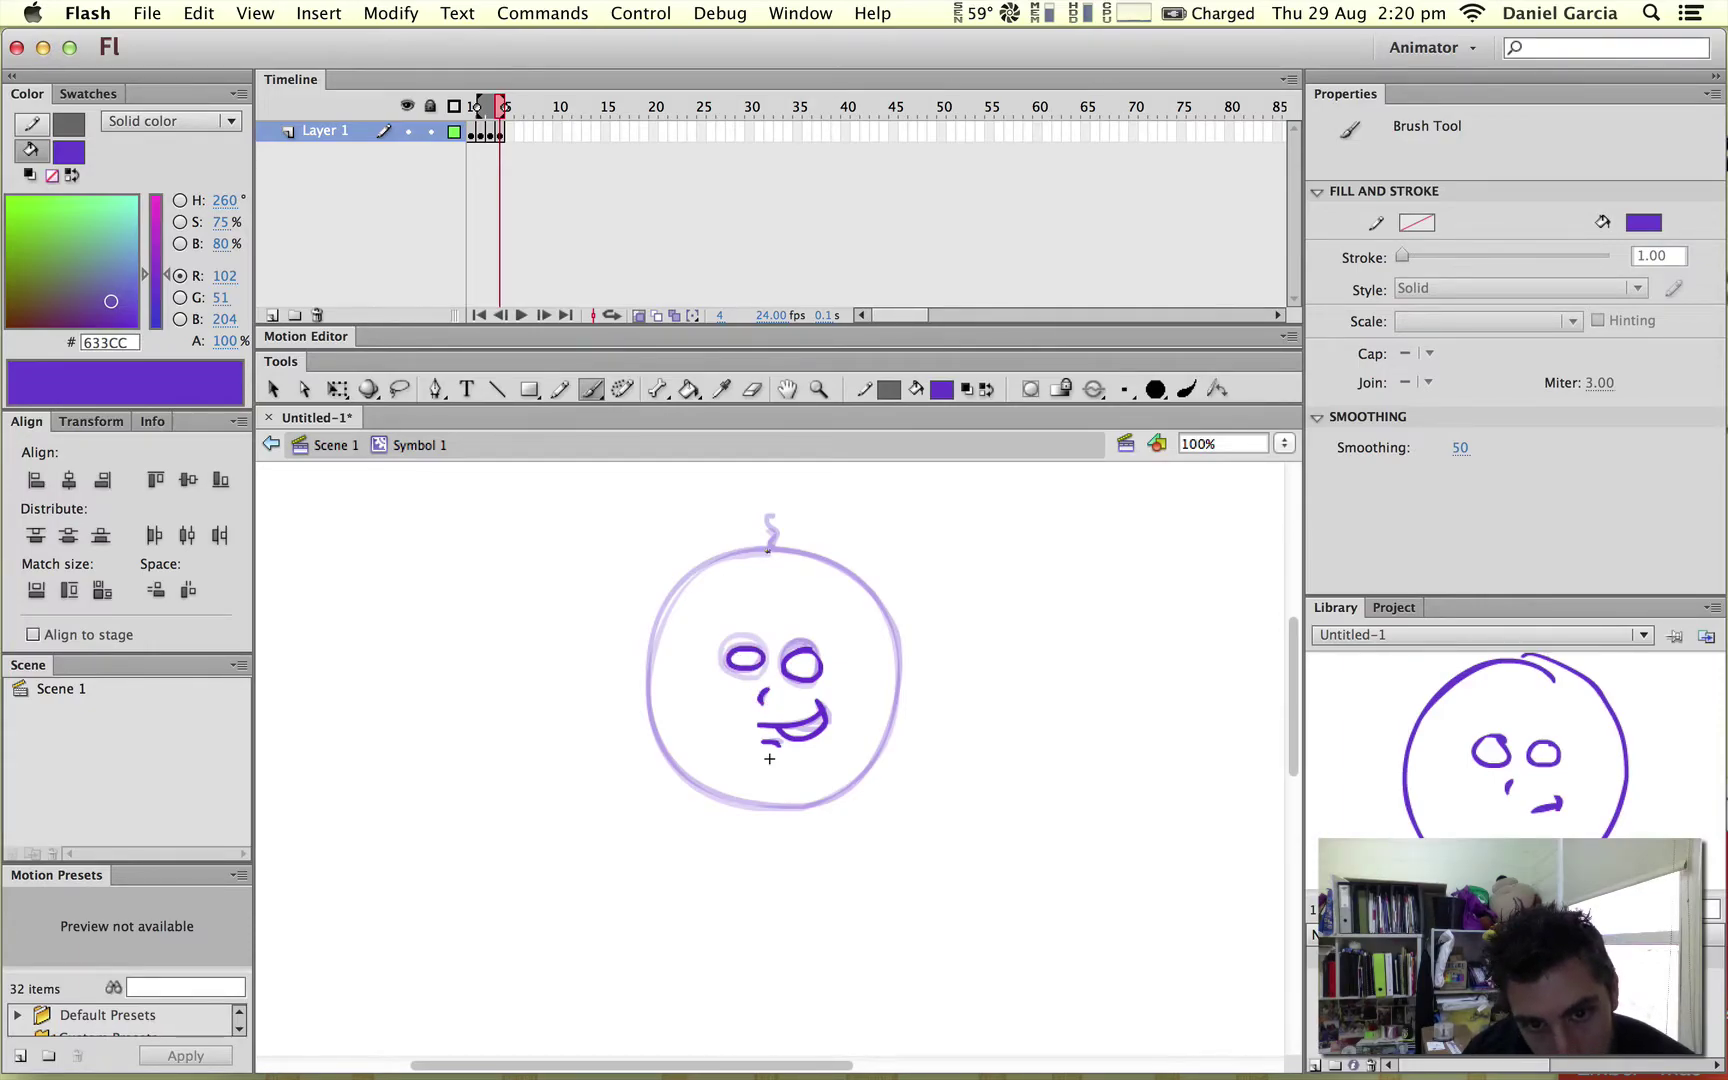
{"action": "mouse_move", "coordinate": [772, 546]}
{"action": "left_mouse_down"}
{"action": "mouse_move", "coordinate": [700, 572]}
{"action": "mouse_move", "coordinate": [654, 644]}
{"action": "mouse_move", "coordinate": [653, 740]}
{"action": "mouse_move", "coordinate": [735, 800]}
{"action": "mouse_move", "coordinate": [820, 800]}
{"action": "mouse_move", "coordinate": [884, 756]}
{"action": "mouse_move", "coordinate": [905, 660]}
{"action": "mouse_move", "coordinate": [835, 570]}
{"action": "mouse_move", "coordinate": [769, 545]}
{"action": "mouse_move", "coordinate": [780, 521]}
{"action": "left_mouse_up"}
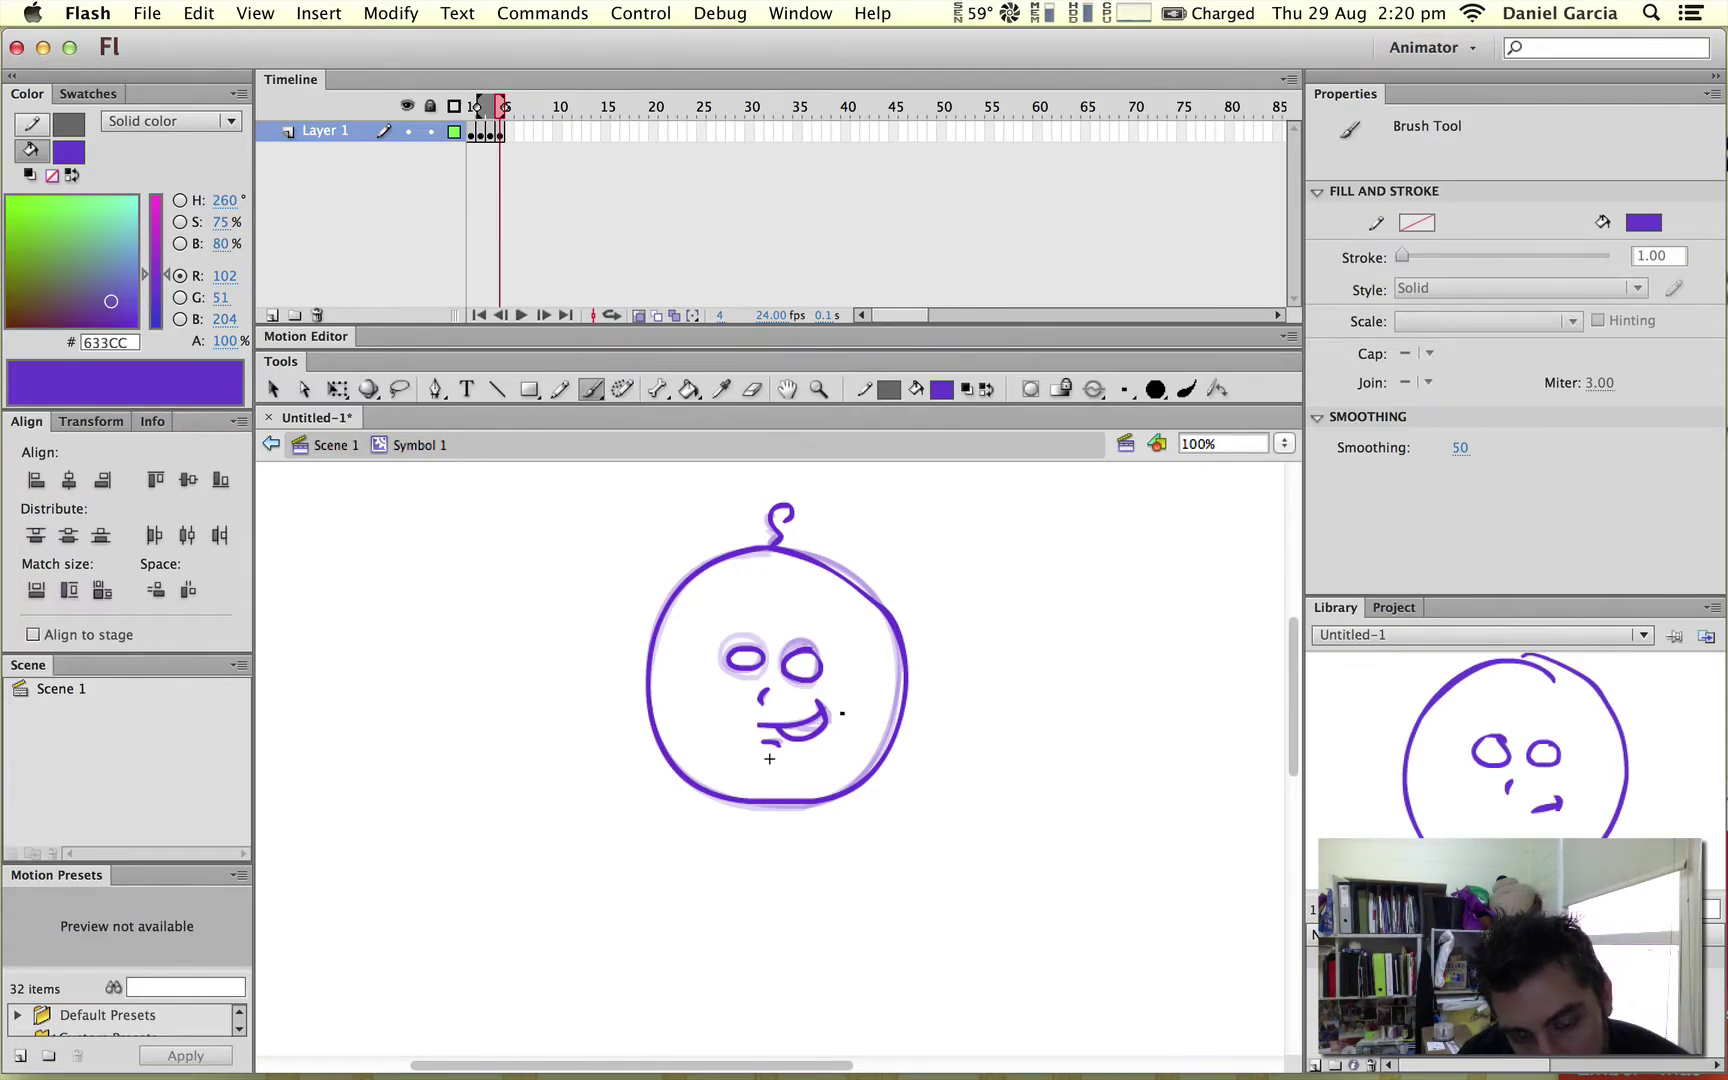
{"action": "left_click_drag", "start_coordinate": [854, 696], "coordinate": [851, 732]}
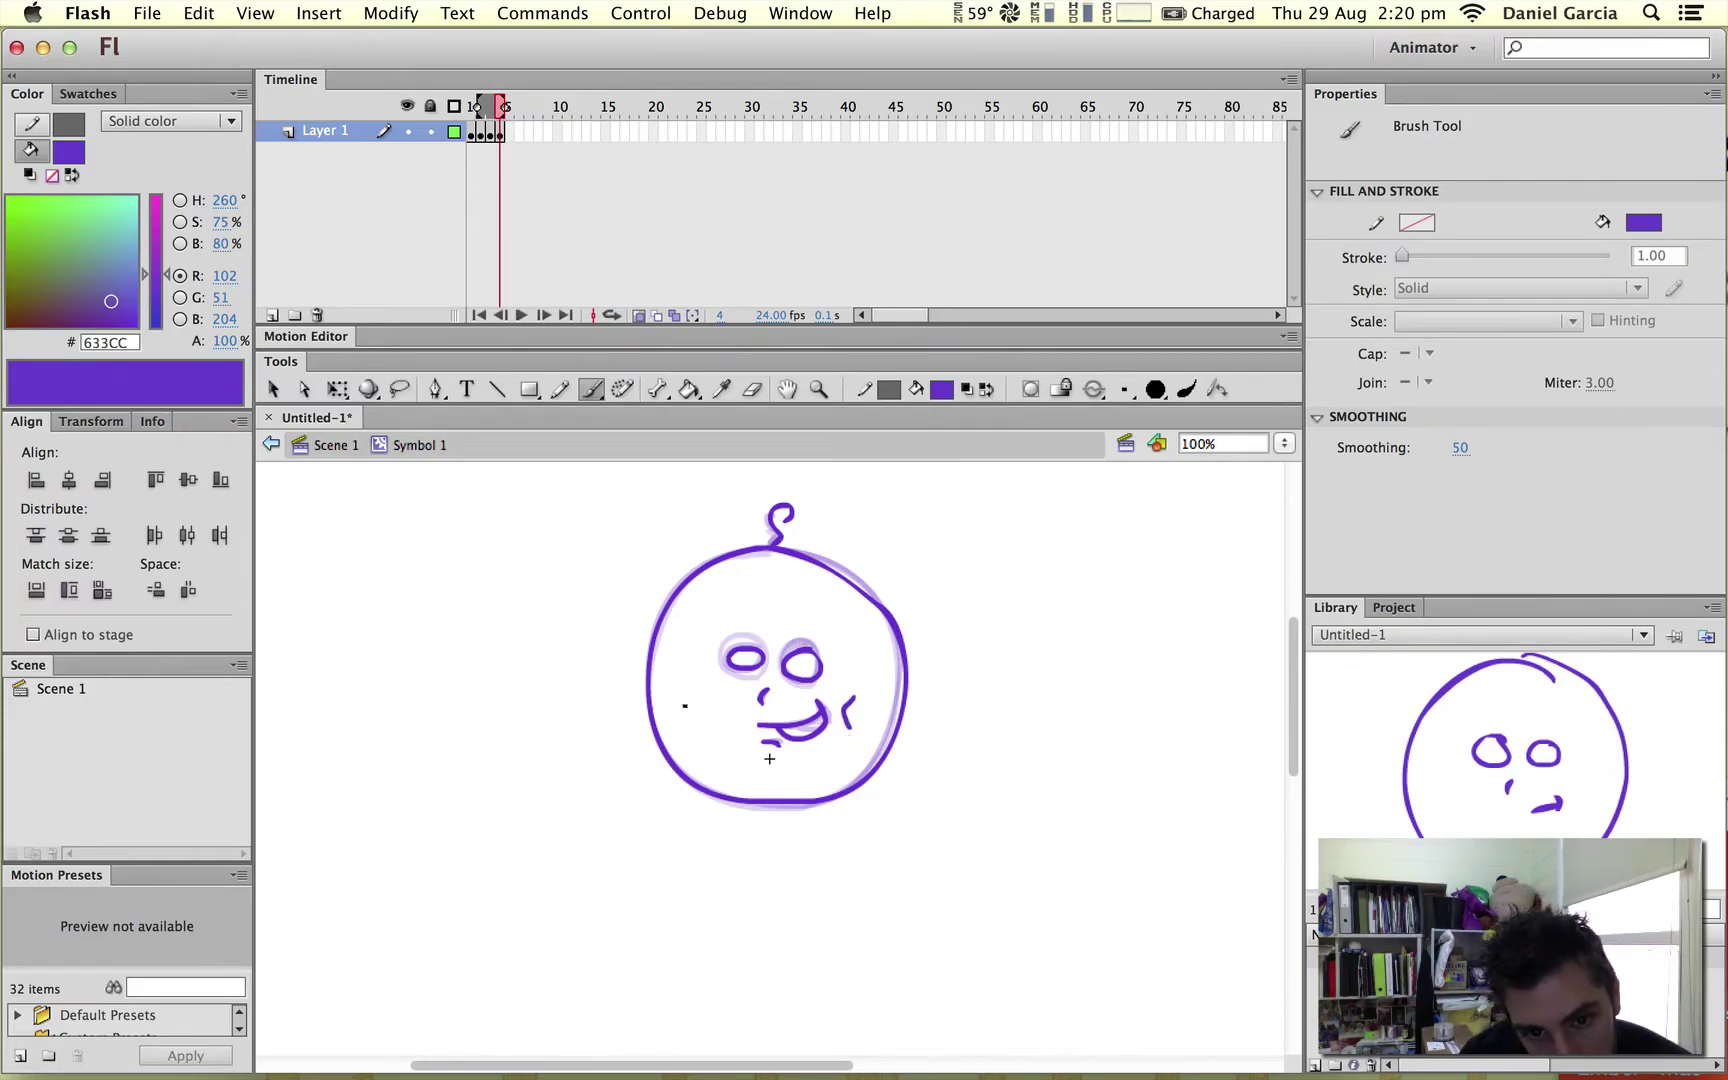
{"action": "left_click_drag", "start_coordinate": [688, 699], "coordinate": [691, 727]}
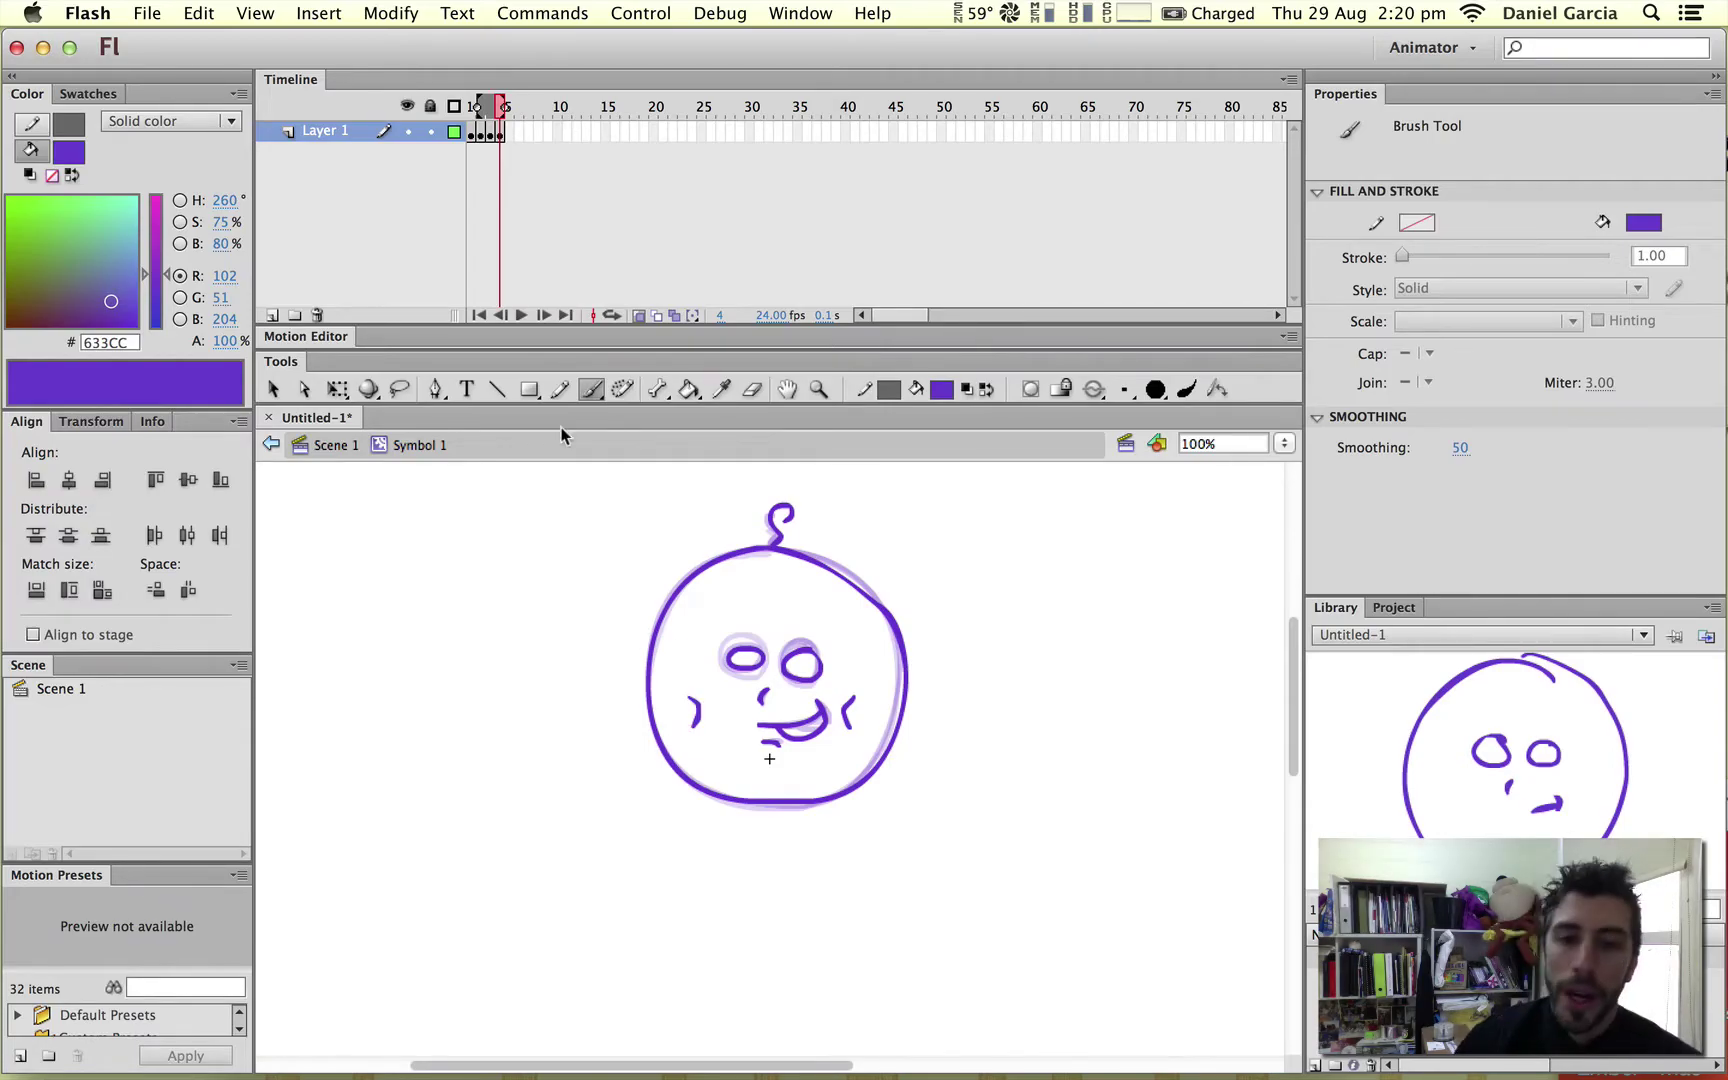
- Insert a blank keyframe at frame 5 and ink a wide grin, left eye, right cheek and outline
{"action": "left_click", "coordinate": [508, 130]}
{"action": "right_click", "coordinate": [508, 130]}
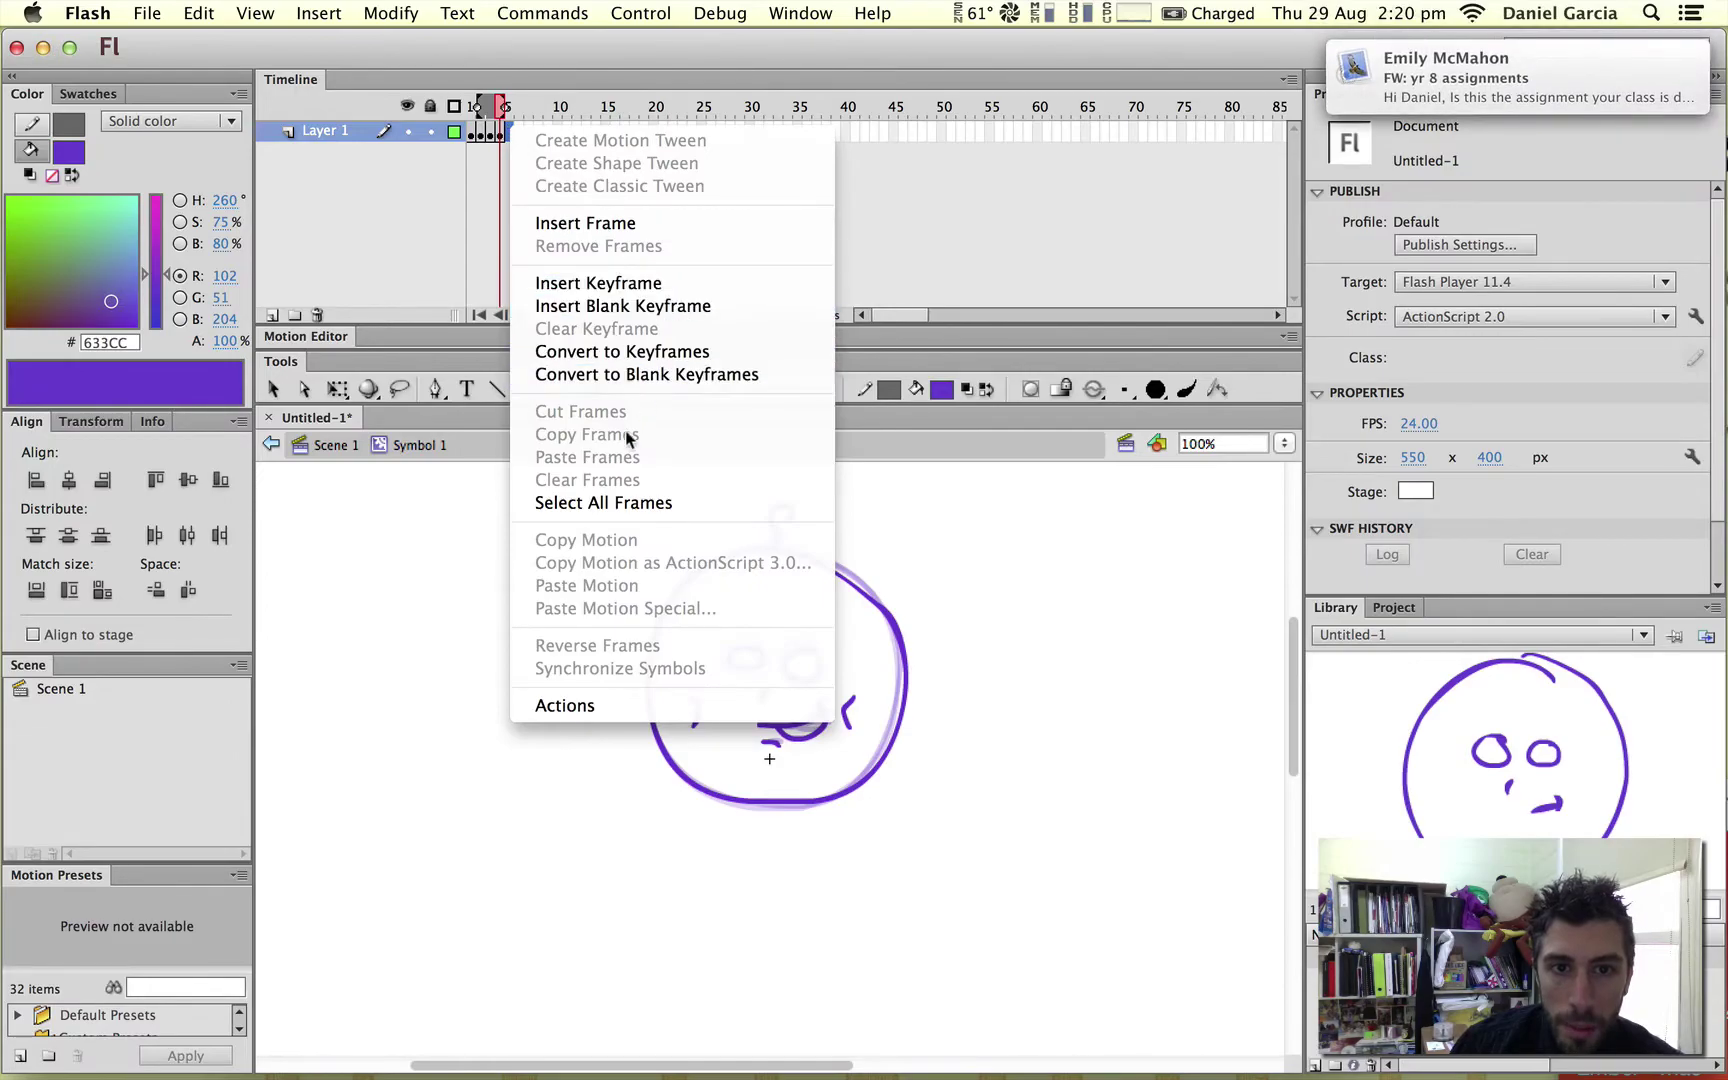
{"action": "left_click", "coordinate": [606, 308]}
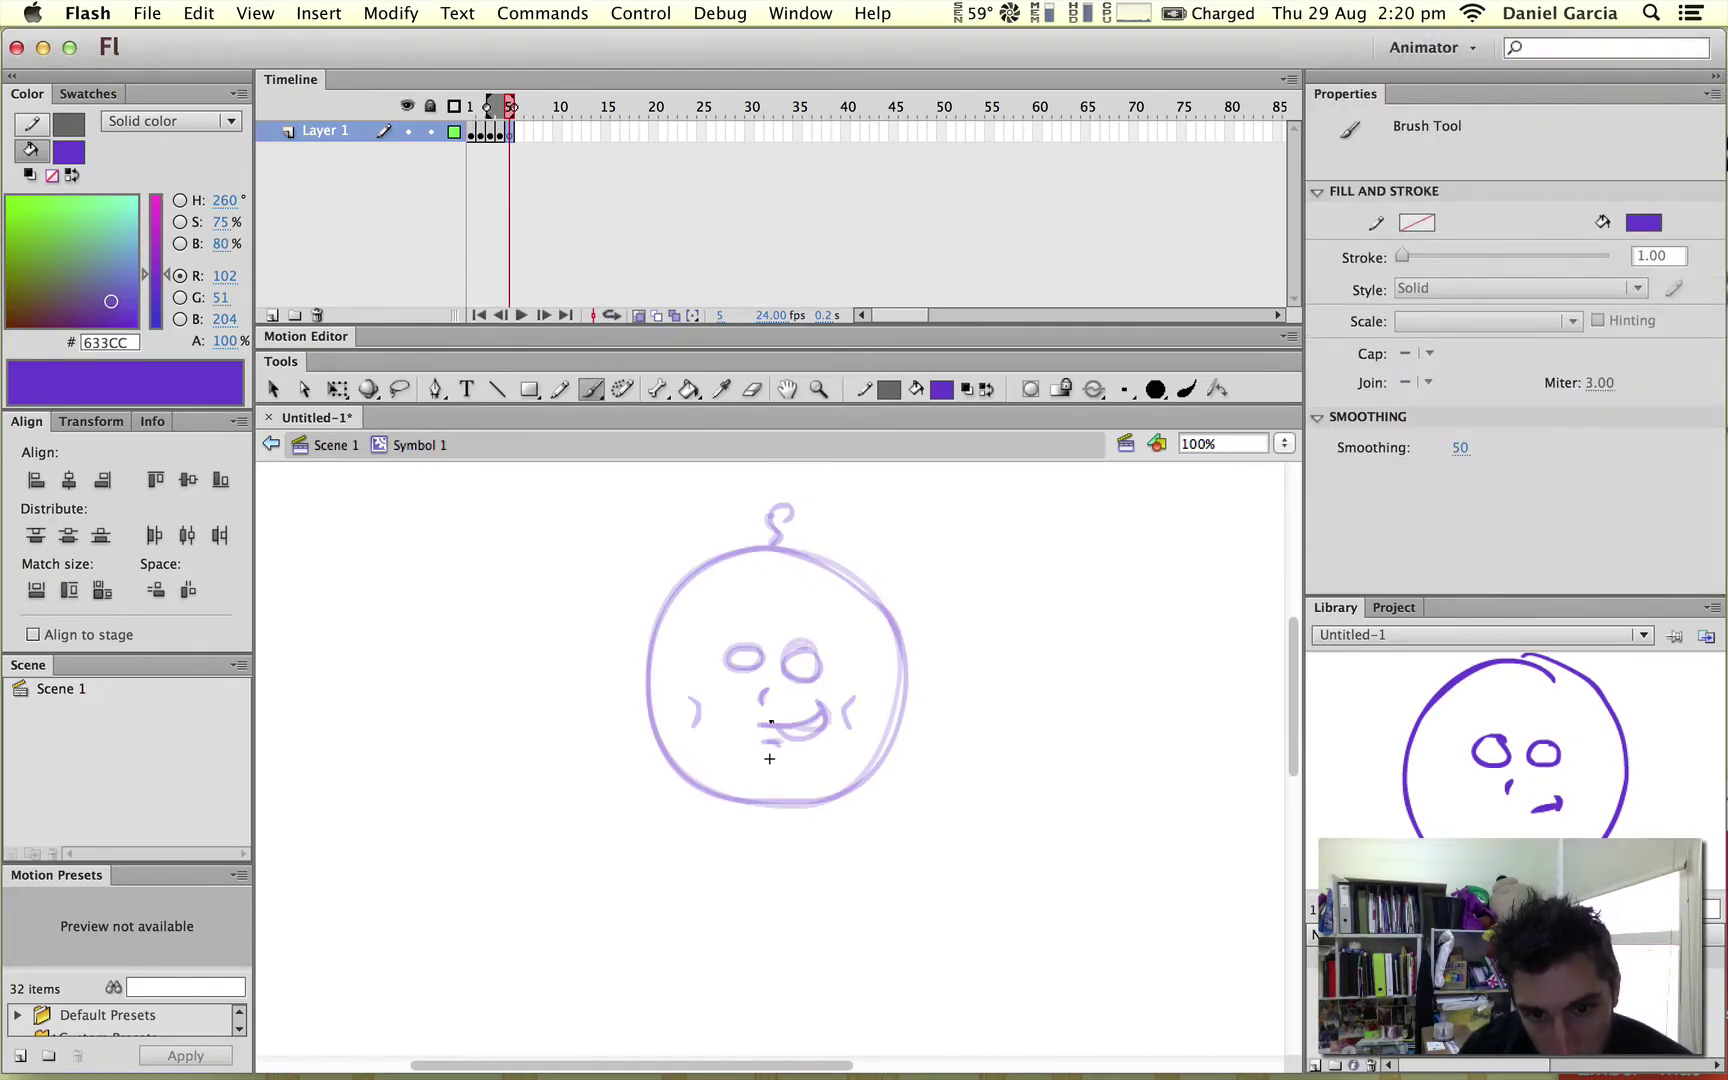
{"action": "mouse_move", "coordinate": [760, 726]}
{"action": "left_mouse_down"}
{"action": "mouse_move", "coordinate": [825, 708]}
{"action": "mouse_move", "coordinate": [819, 755]}
{"action": "mouse_move", "coordinate": [774, 732]}
{"action": "mouse_move", "coordinate": [819, 738]}
{"action": "mouse_move", "coordinate": [825, 717]}
{"action": "mouse_move", "coordinate": [783, 733]}
{"action": "left_mouse_up"}
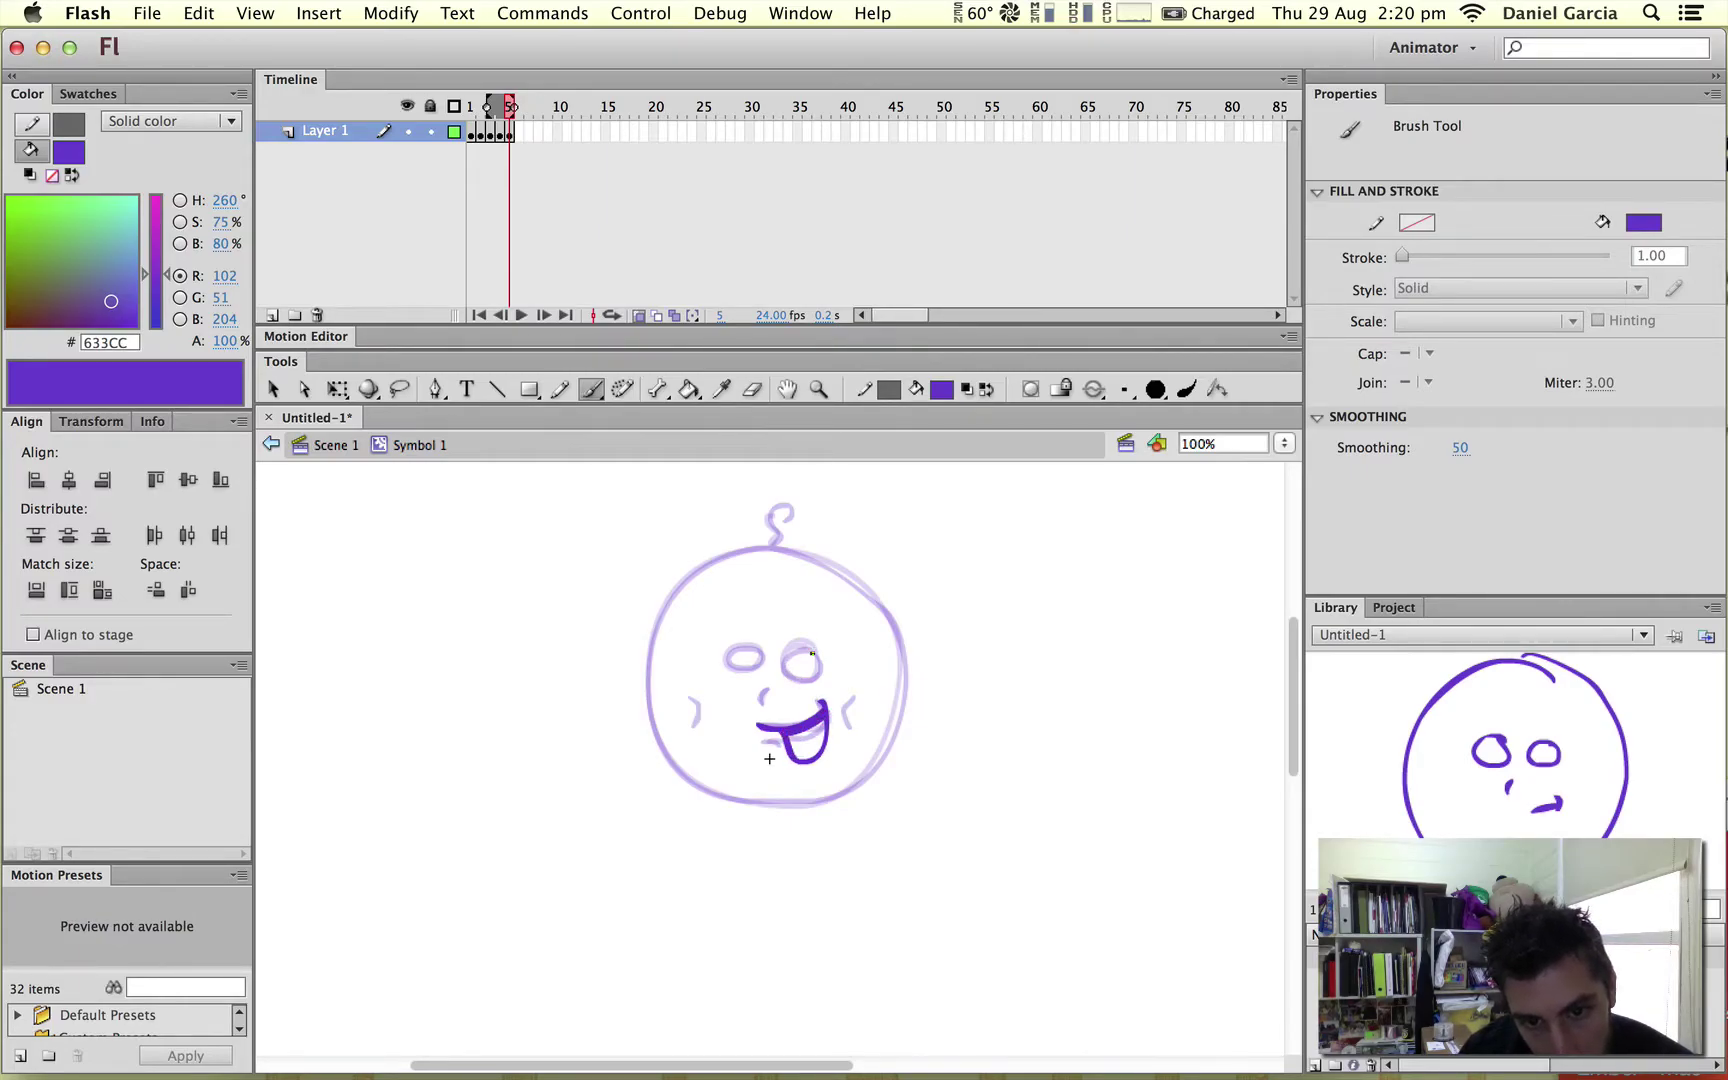
{"action": "mouse_move", "coordinate": [755, 650]}
{"action": "left_mouse_down"}
{"action": "mouse_move", "coordinate": [728, 662]}
{"action": "mouse_move", "coordinate": [745, 648]}
{"action": "mouse_move", "coordinate": [820, 674]}
{"action": "mouse_move", "coordinate": [795, 650]}
{"action": "mouse_move", "coordinate": [768, 701]}
{"action": "mouse_move", "coordinate": [686, 738]}
{"action": "left_mouse_up"}
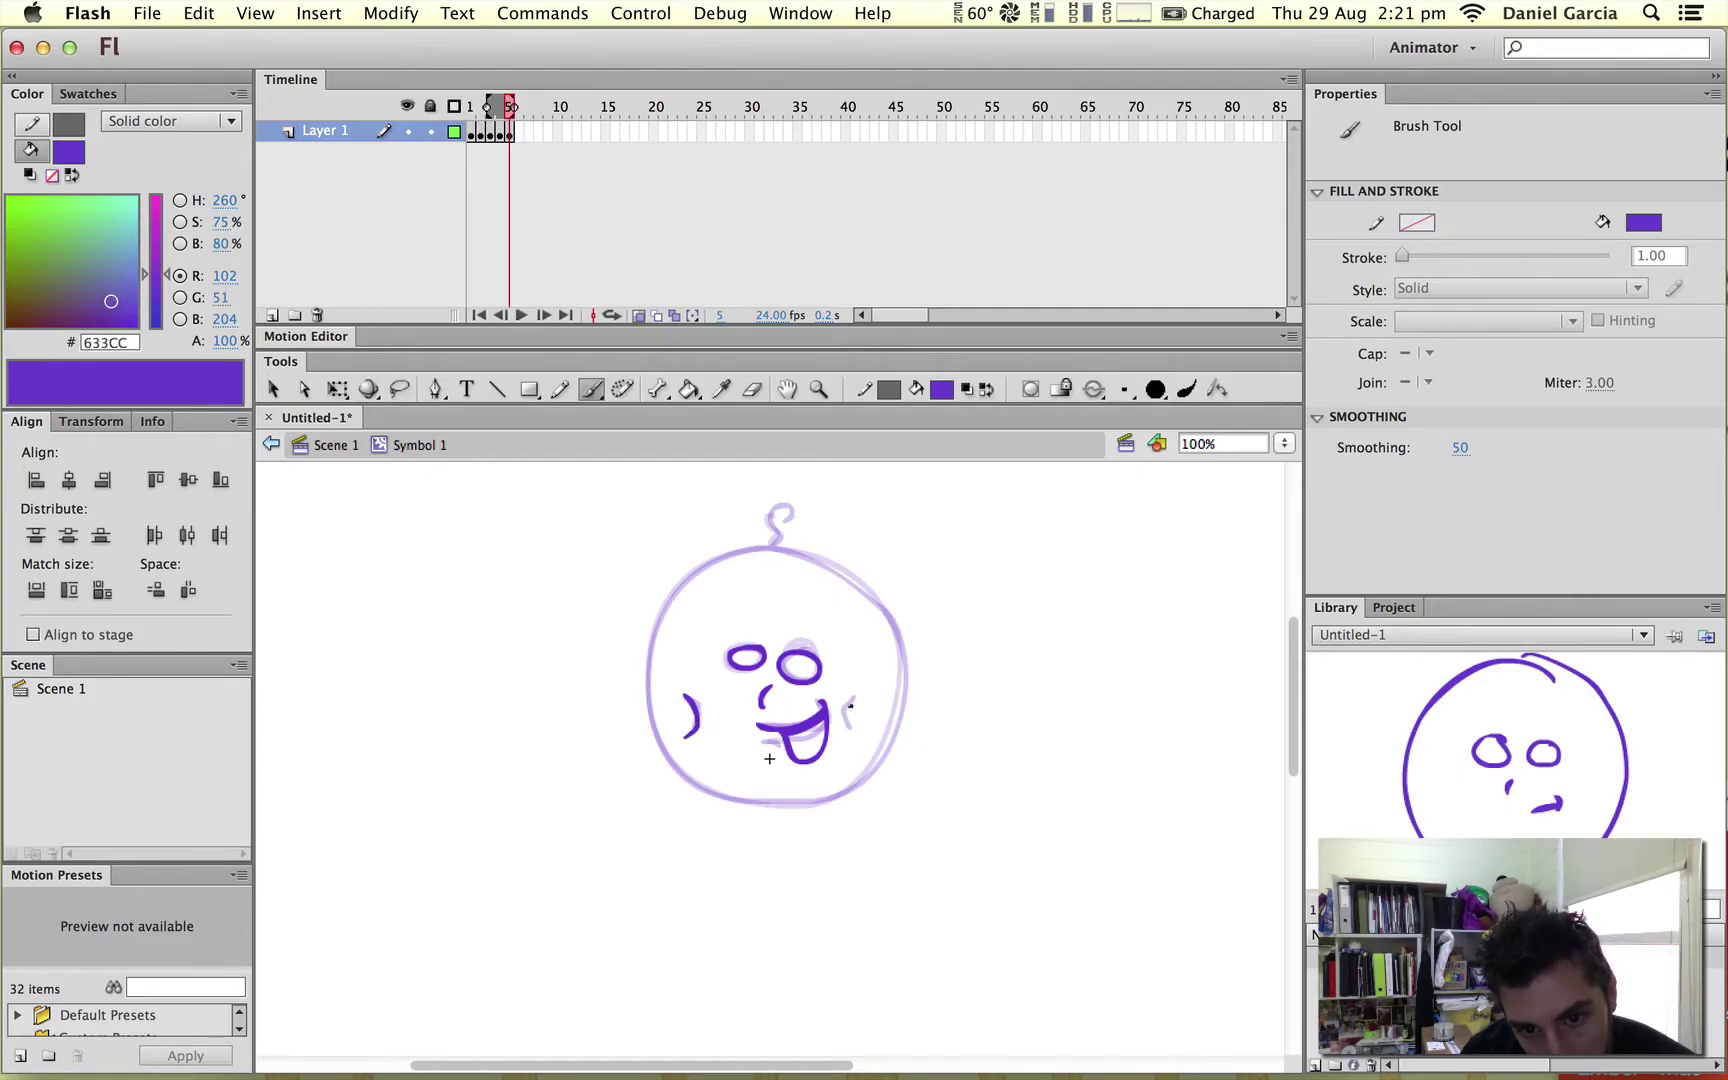
{"action": "mouse_move", "coordinate": [855, 696]}
{"action": "left_mouse_down"}
{"action": "mouse_move", "coordinate": [849, 735]}
{"action": "mouse_move", "coordinate": [770, 758]}
{"action": "left_mouse_up"}
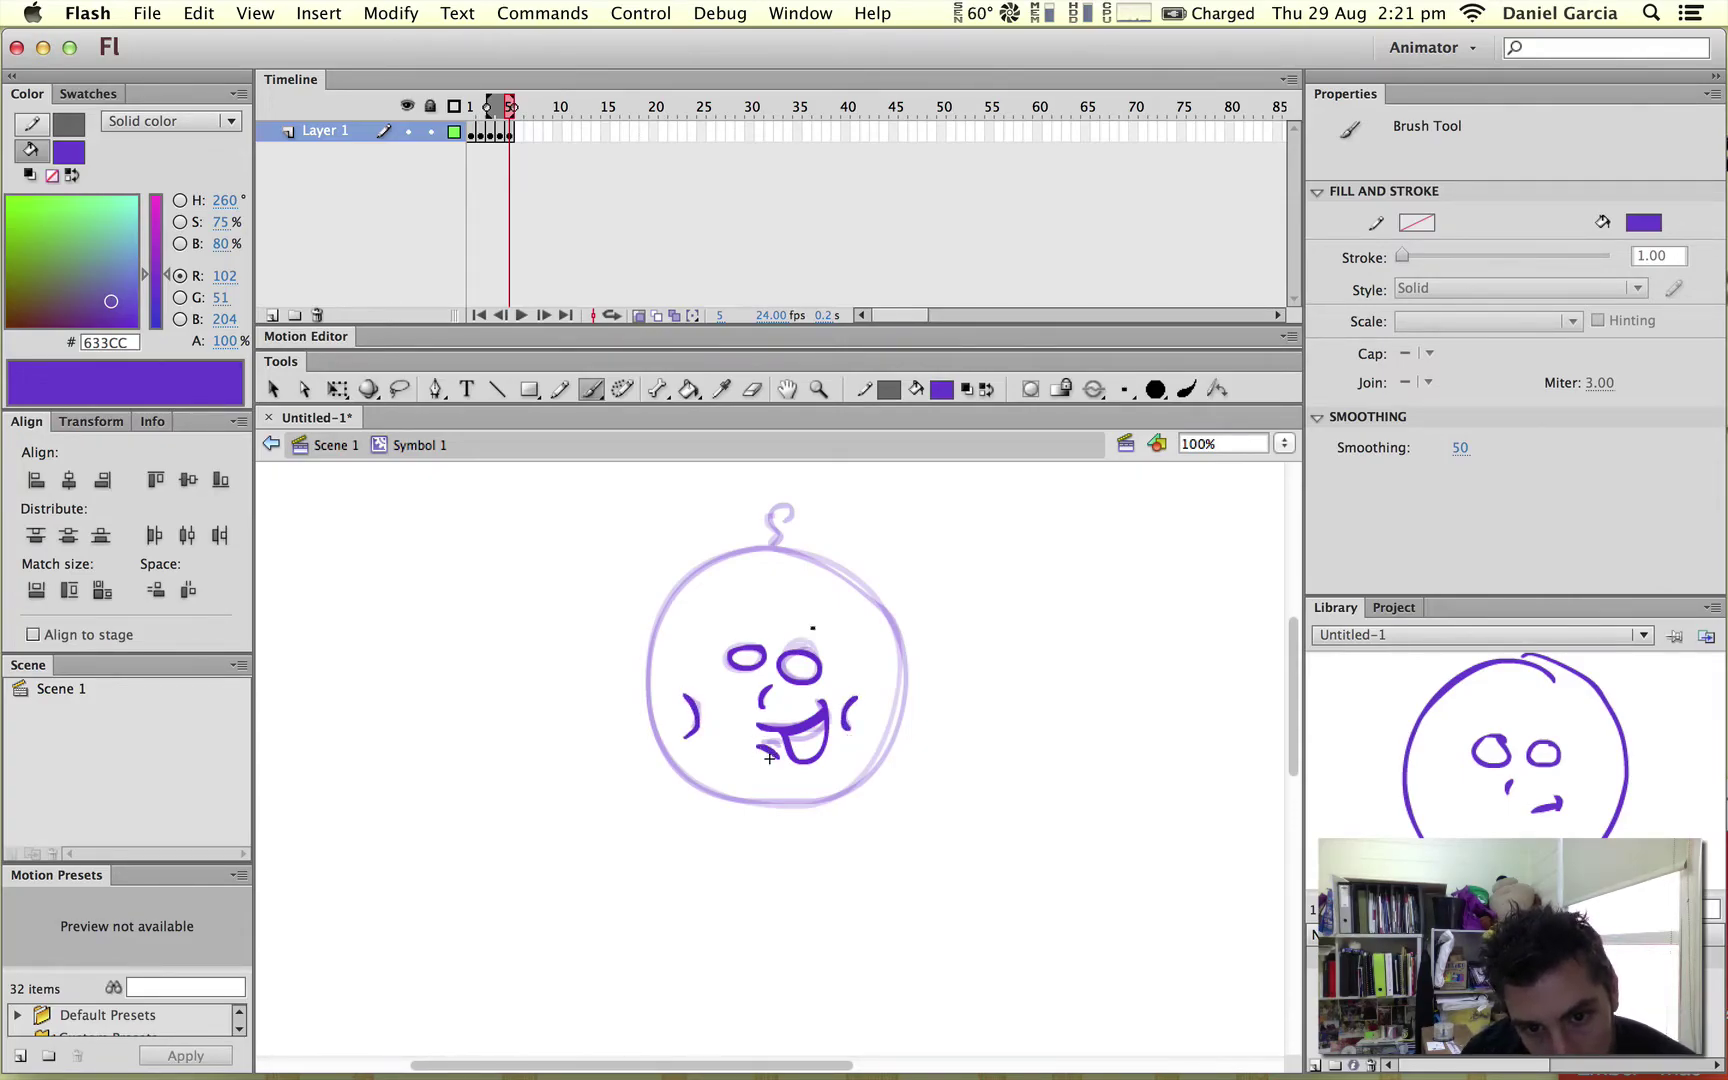
{"action": "mouse_move", "coordinate": [768, 547]}
{"action": "left_mouse_down"}
{"action": "mouse_move", "coordinate": [669, 604]}
{"action": "mouse_move", "coordinate": [643, 680]}
{"action": "mouse_move", "coordinate": [671, 750]}
{"action": "mouse_move", "coordinate": [730, 795]}
{"action": "mouse_move", "coordinate": [812, 799]}
{"action": "mouse_move", "coordinate": [868, 776]}
{"action": "mouse_move", "coordinate": [908, 691]}
{"action": "mouse_move", "coordinate": [892, 605]}
{"action": "mouse_move", "coordinate": [820, 552]}
{"action": "mouse_move", "coordinate": [770, 543]}
{"action": "mouse_move", "coordinate": [777, 507]}
{"action": "mouse_move", "coordinate": [793, 524]}
{"action": "left_mouse_up"}
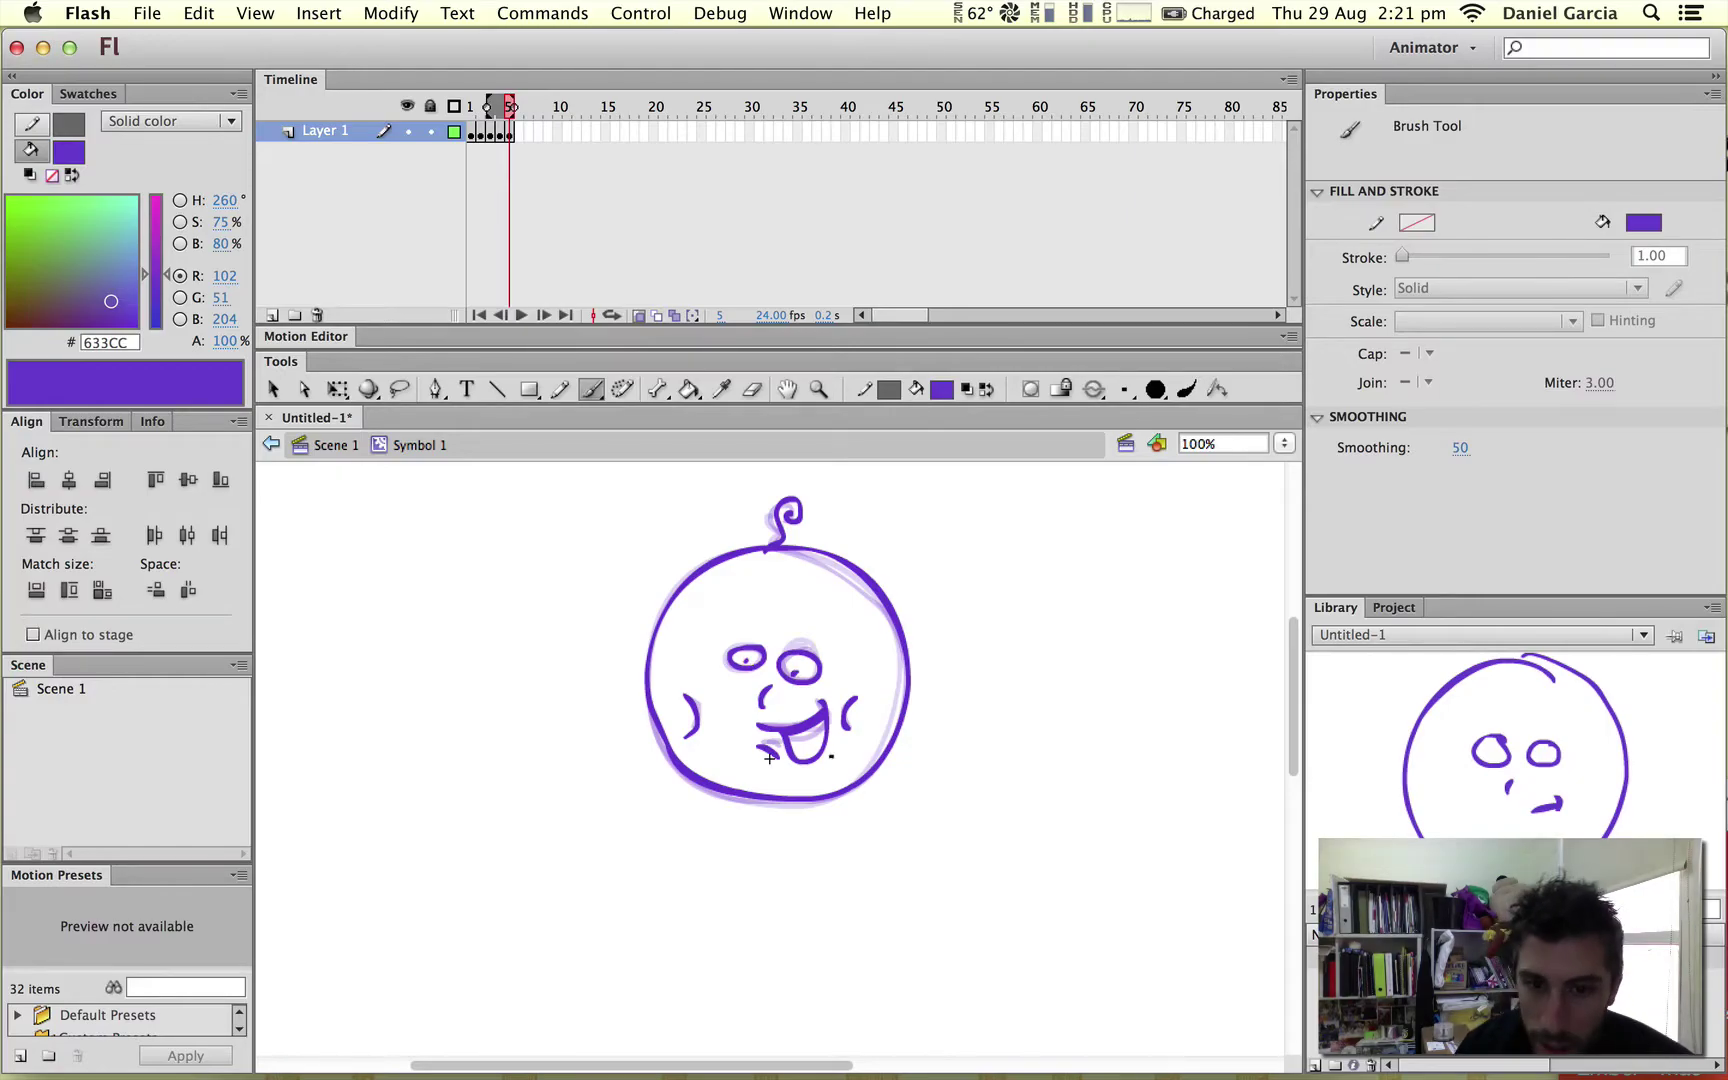
- Insert a blank keyframe at frame 6 and trace the face's left outline with the Brush
{"action": "left_click", "coordinate": [514, 128]}
{"action": "right_click", "coordinate": [517, 130]}
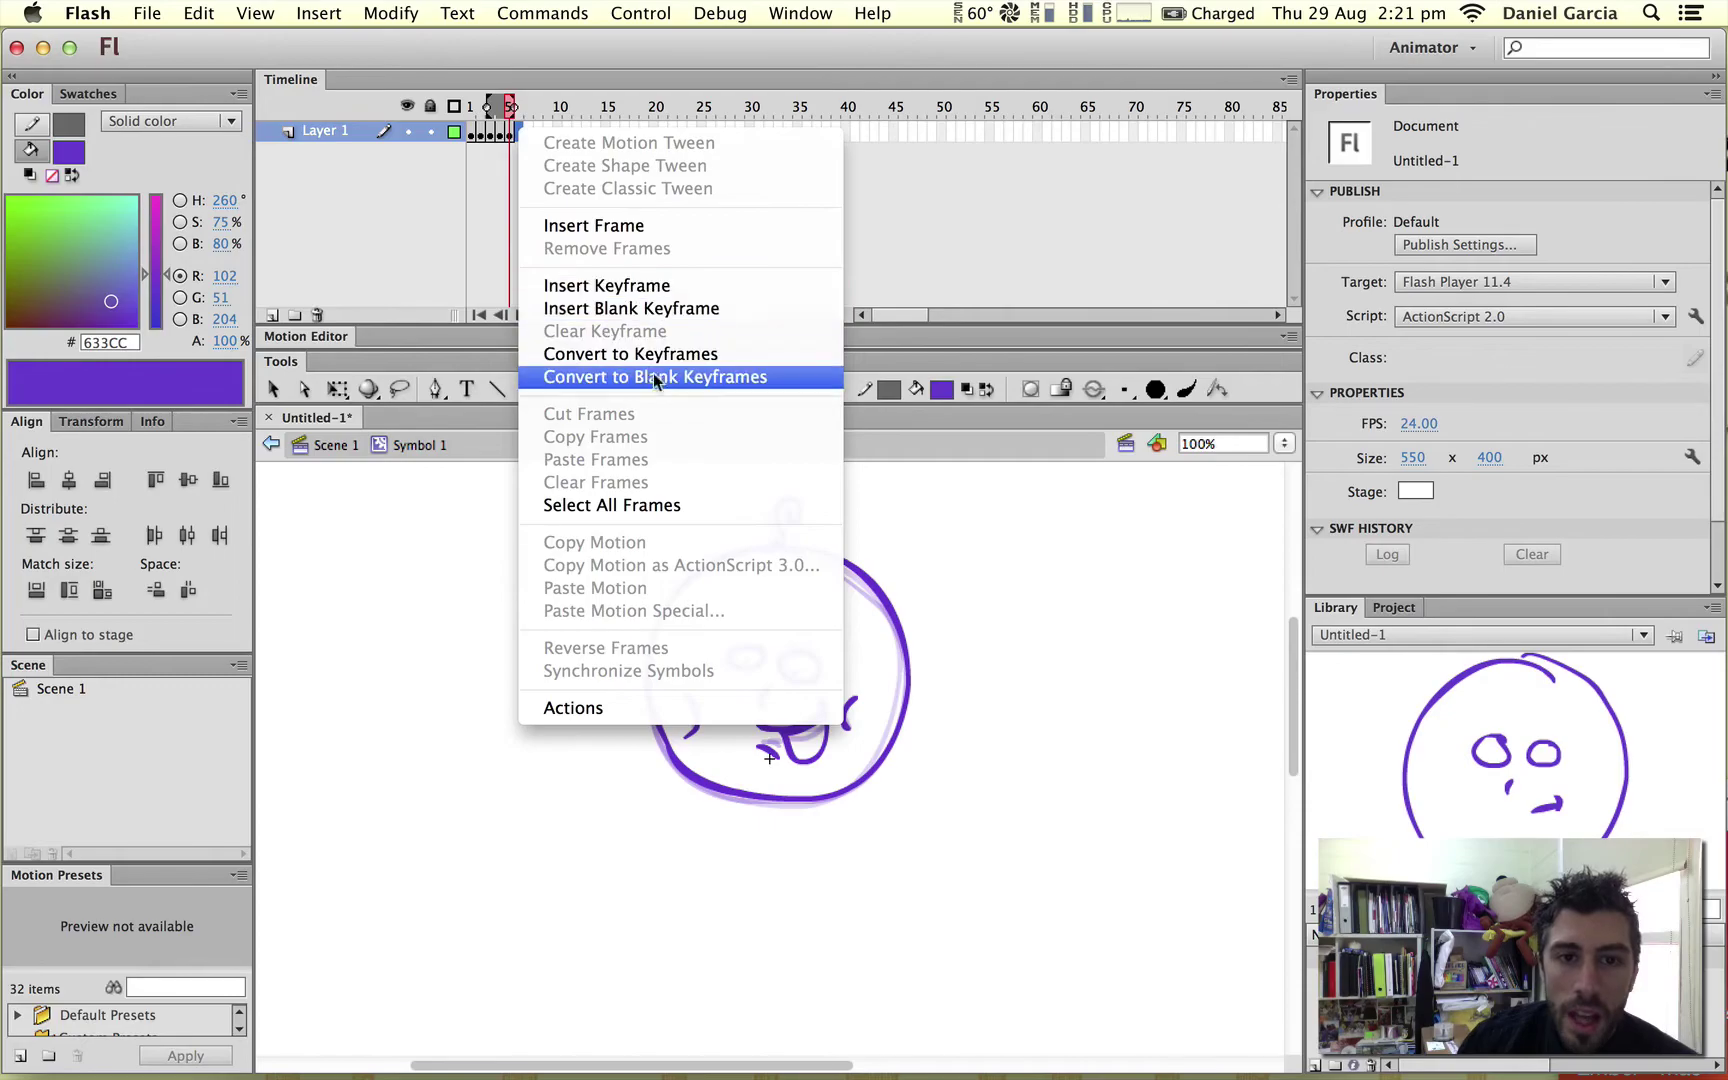
{"action": "left_click", "coordinate": [636, 310]}
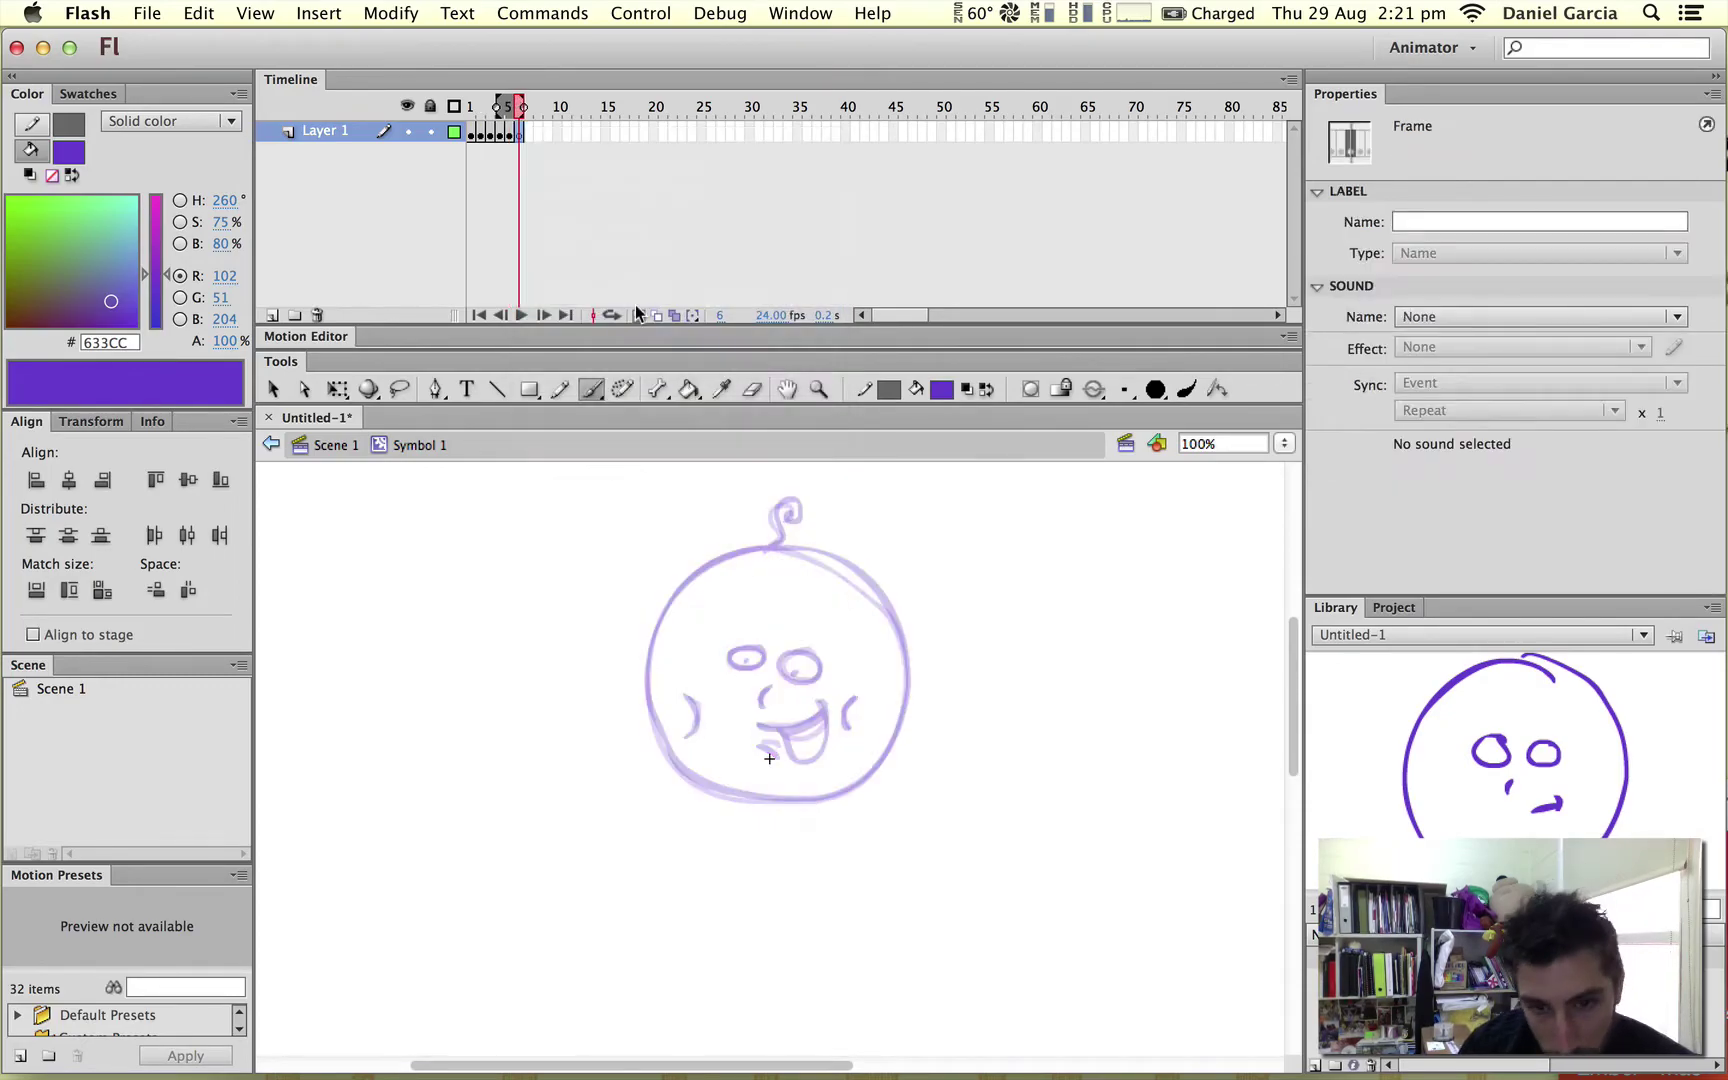
{"action": "key", "text": "b"}
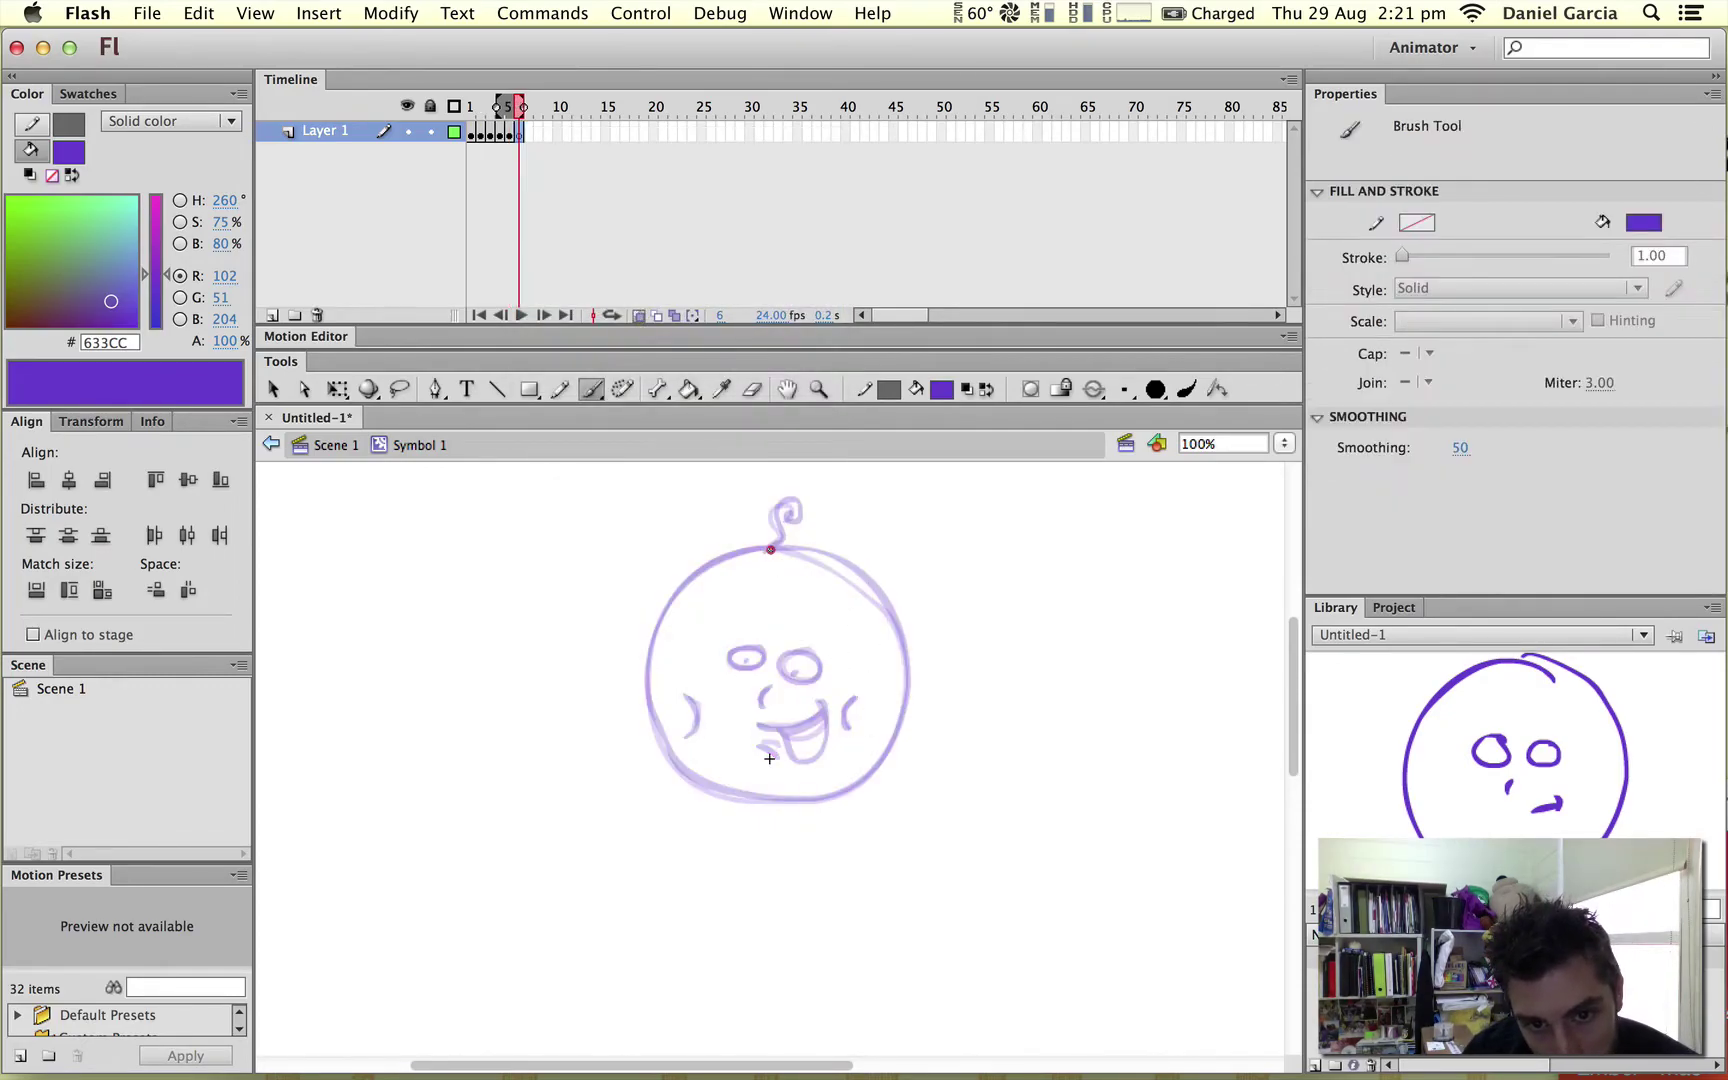
{"action": "mouse_move", "coordinate": [770, 549]}
{"action": "left_mouse_down"}
{"action": "mouse_move", "coordinate": [674, 597]}
{"action": "mouse_move", "coordinate": [645, 670]}
{"action": "mouse_move", "coordinate": [675, 762]}
{"action": "mouse_move", "coordinate": [764, 800]}
{"action": "mouse_move", "coordinate": [870, 790]}
{"action": "mouse_move", "coordinate": [906, 655]}
{"action": "mouse_move", "coordinate": [830, 556]}
{"action": "mouse_move", "coordinate": [777, 555]}
{"action": "mouse_move", "coordinate": [800, 497]}
{"action": "mouse_move", "coordinate": [801, 533]}
{"action": "left_mouse_up"}
{"action": "scroll", "coordinate": [856, 736], "scroll_direction": "up", "scroll_amount": 5}
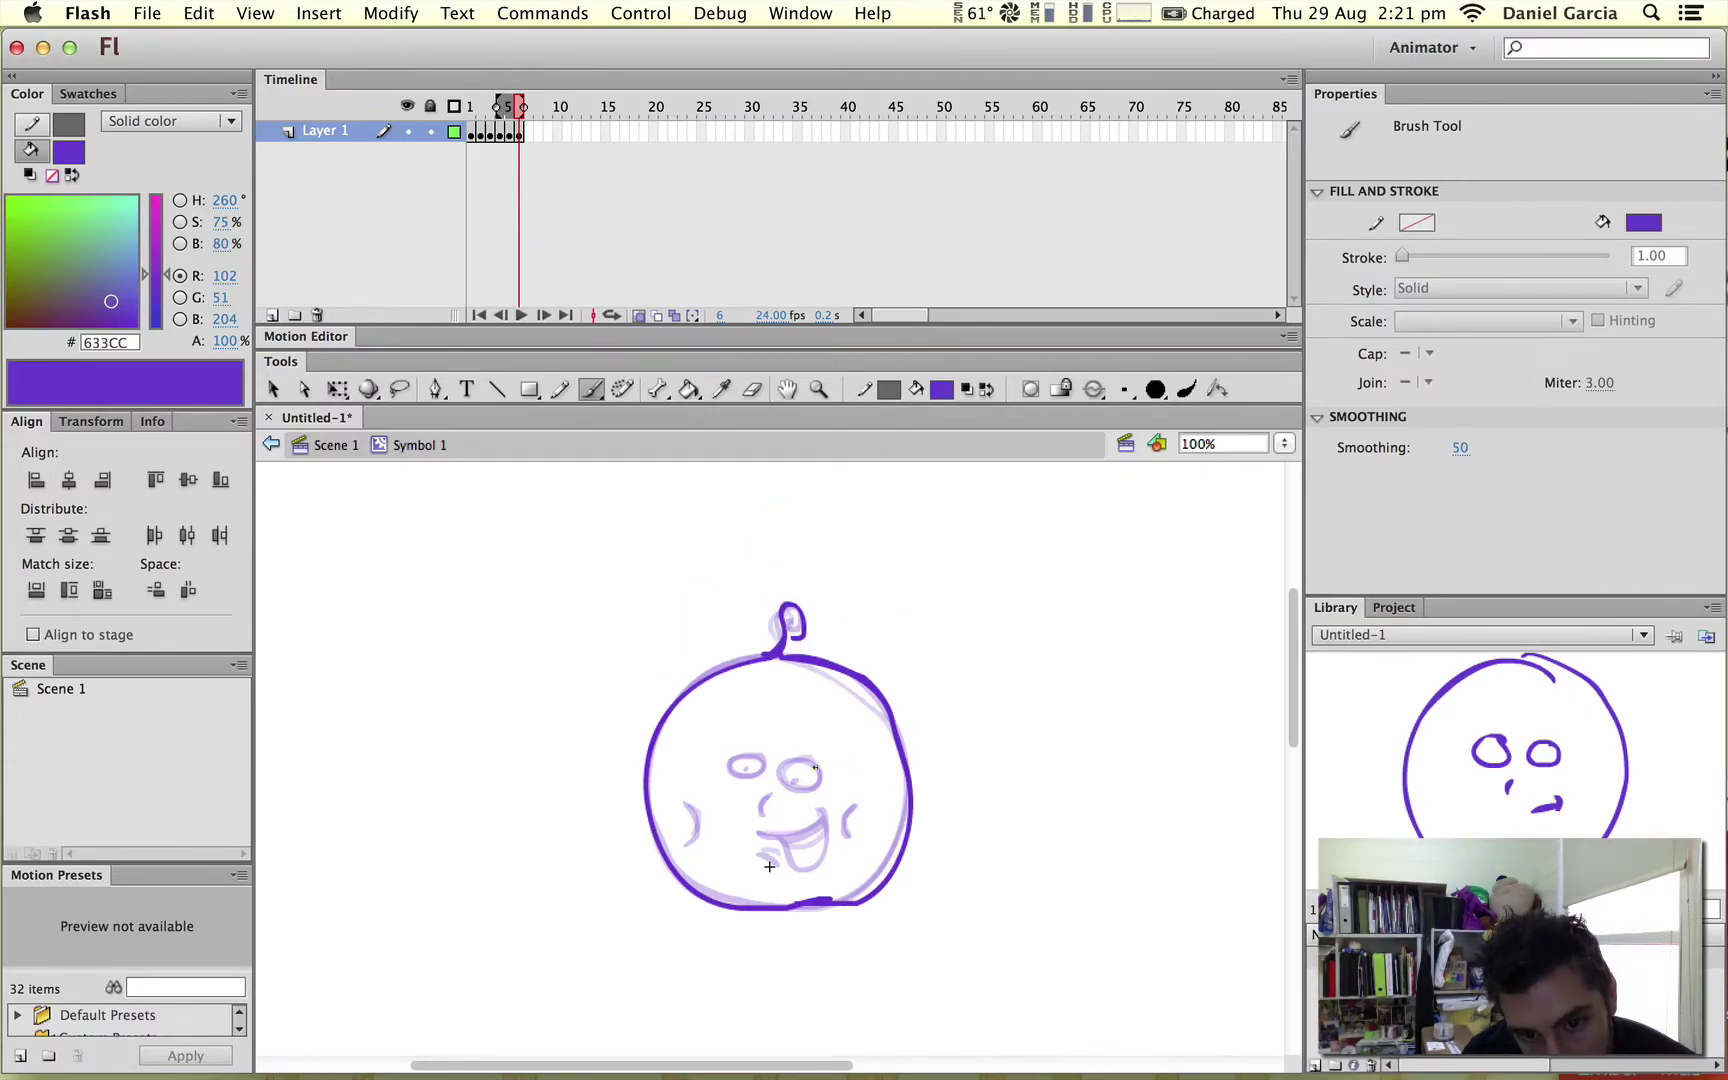
- Ink the right eye, nose, grinning mouth, chin mark and both cheek lines
{"action": "mouse_move", "coordinate": [810, 766]}
{"action": "left_mouse_down"}
{"action": "mouse_move", "coordinate": [780, 758]}
{"action": "mouse_move", "coordinate": [814, 790]}
{"action": "mouse_move", "coordinate": [806, 756]}
{"action": "mouse_move", "coordinate": [750, 778]}
{"action": "mouse_move", "coordinate": [768, 754]}
{"action": "left_mouse_up"}
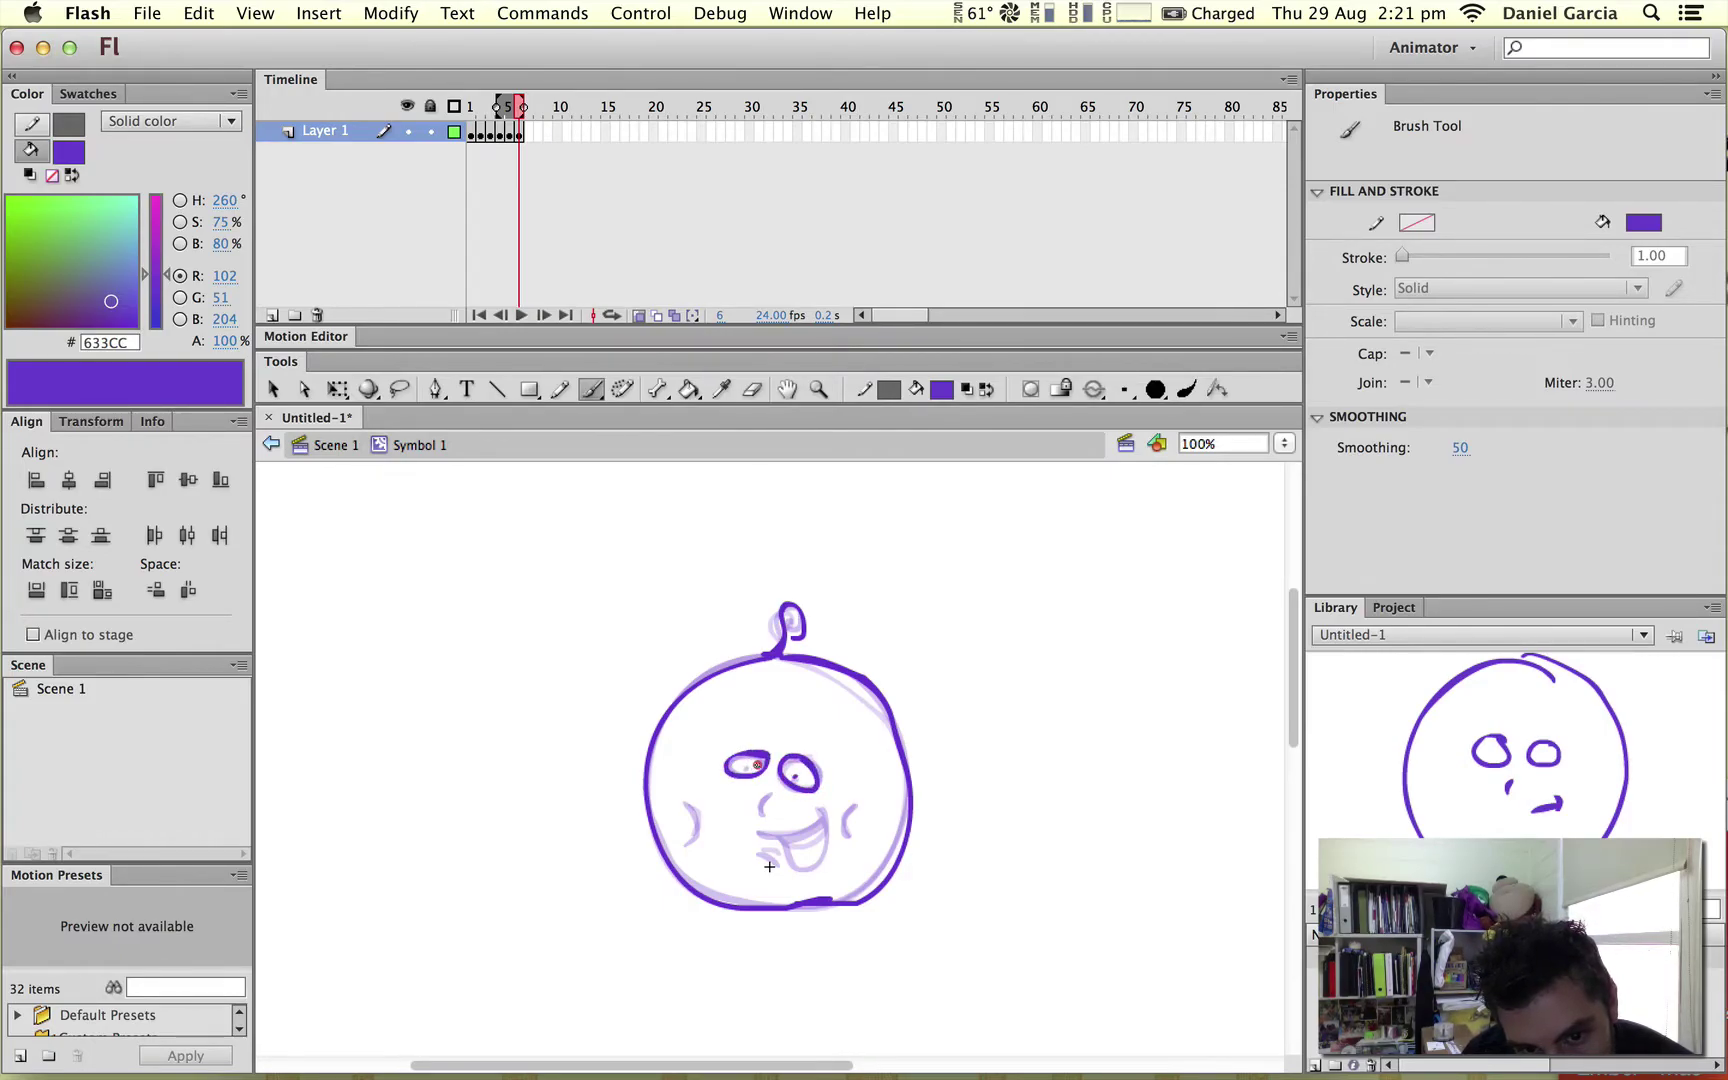
{"action": "mouse_move", "coordinate": [770, 793]}
{"action": "left_mouse_down"}
{"action": "mouse_move", "coordinate": [771, 834]}
{"action": "mouse_move", "coordinate": [829, 816]}
{"action": "mouse_move", "coordinate": [824, 852]}
{"action": "mouse_move", "coordinate": [794, 866]}
{"action": "mouse_move", "coordinate": [778, 835]}
{"action": "mouse_move", "coordinate": [814, 858]}
{"action": "left_mouse_up"}
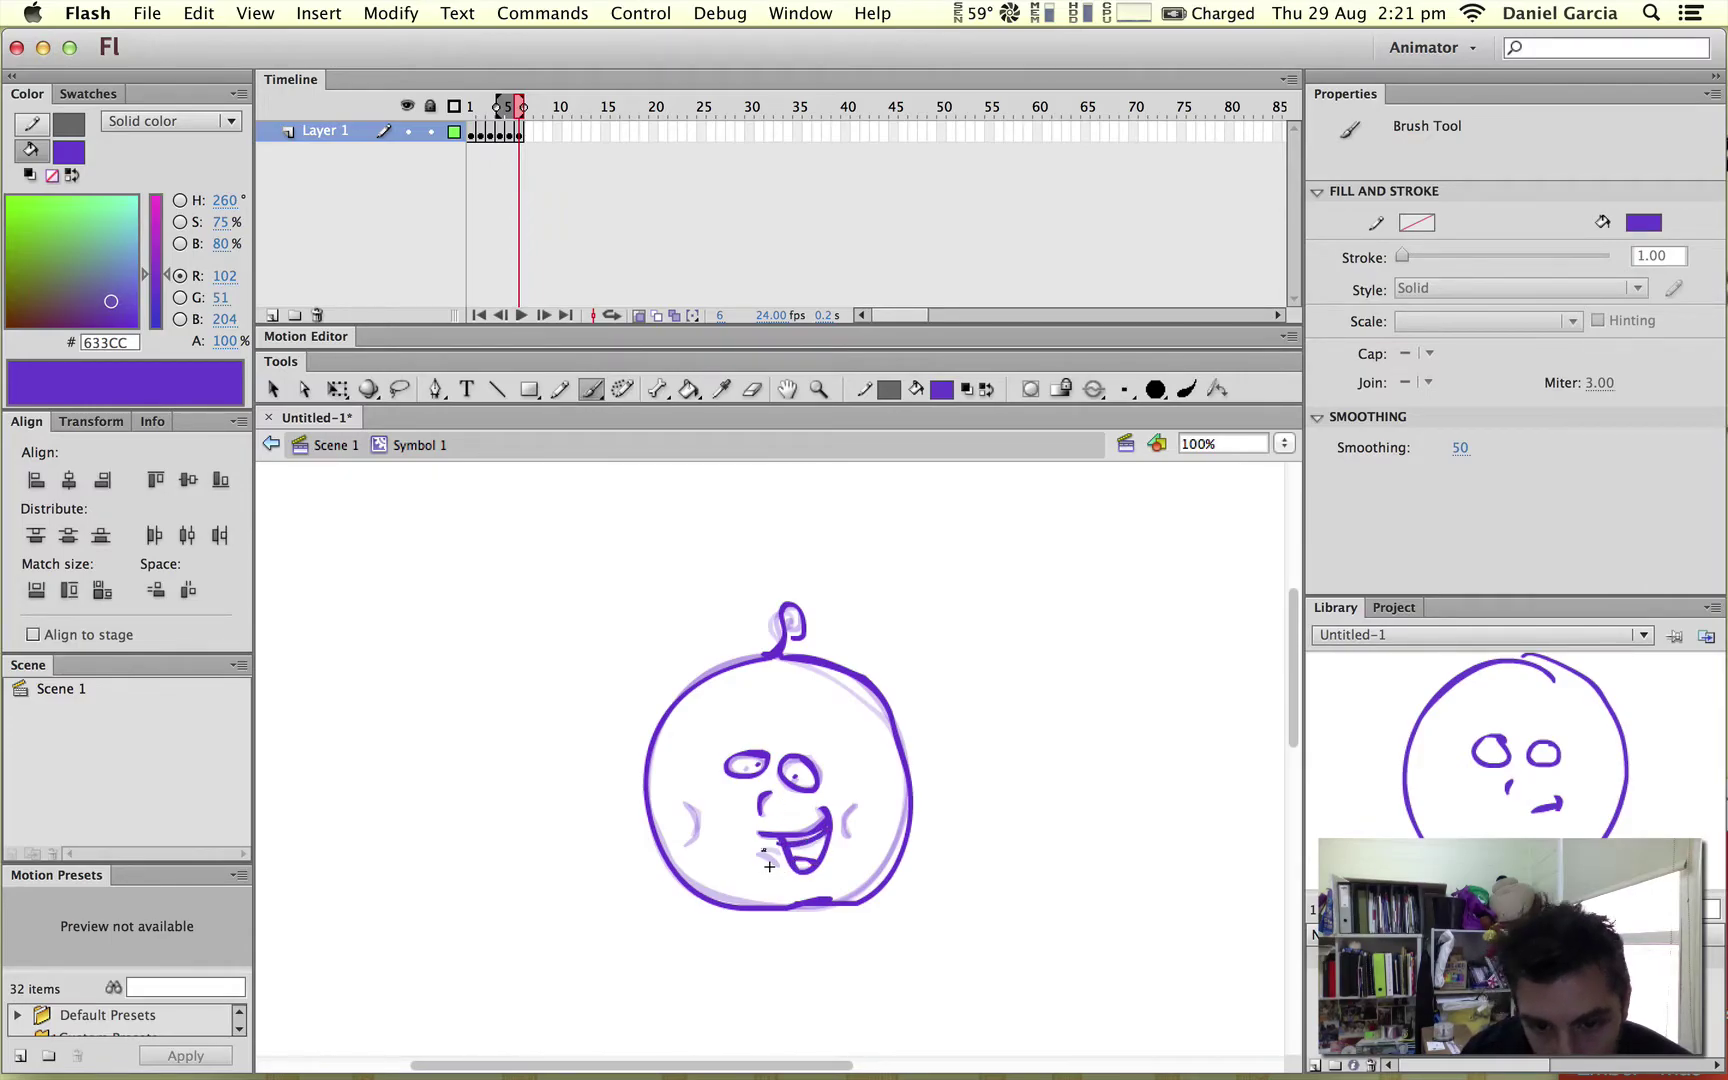
{"action": "left_click", "coordinate": [768, 865]}
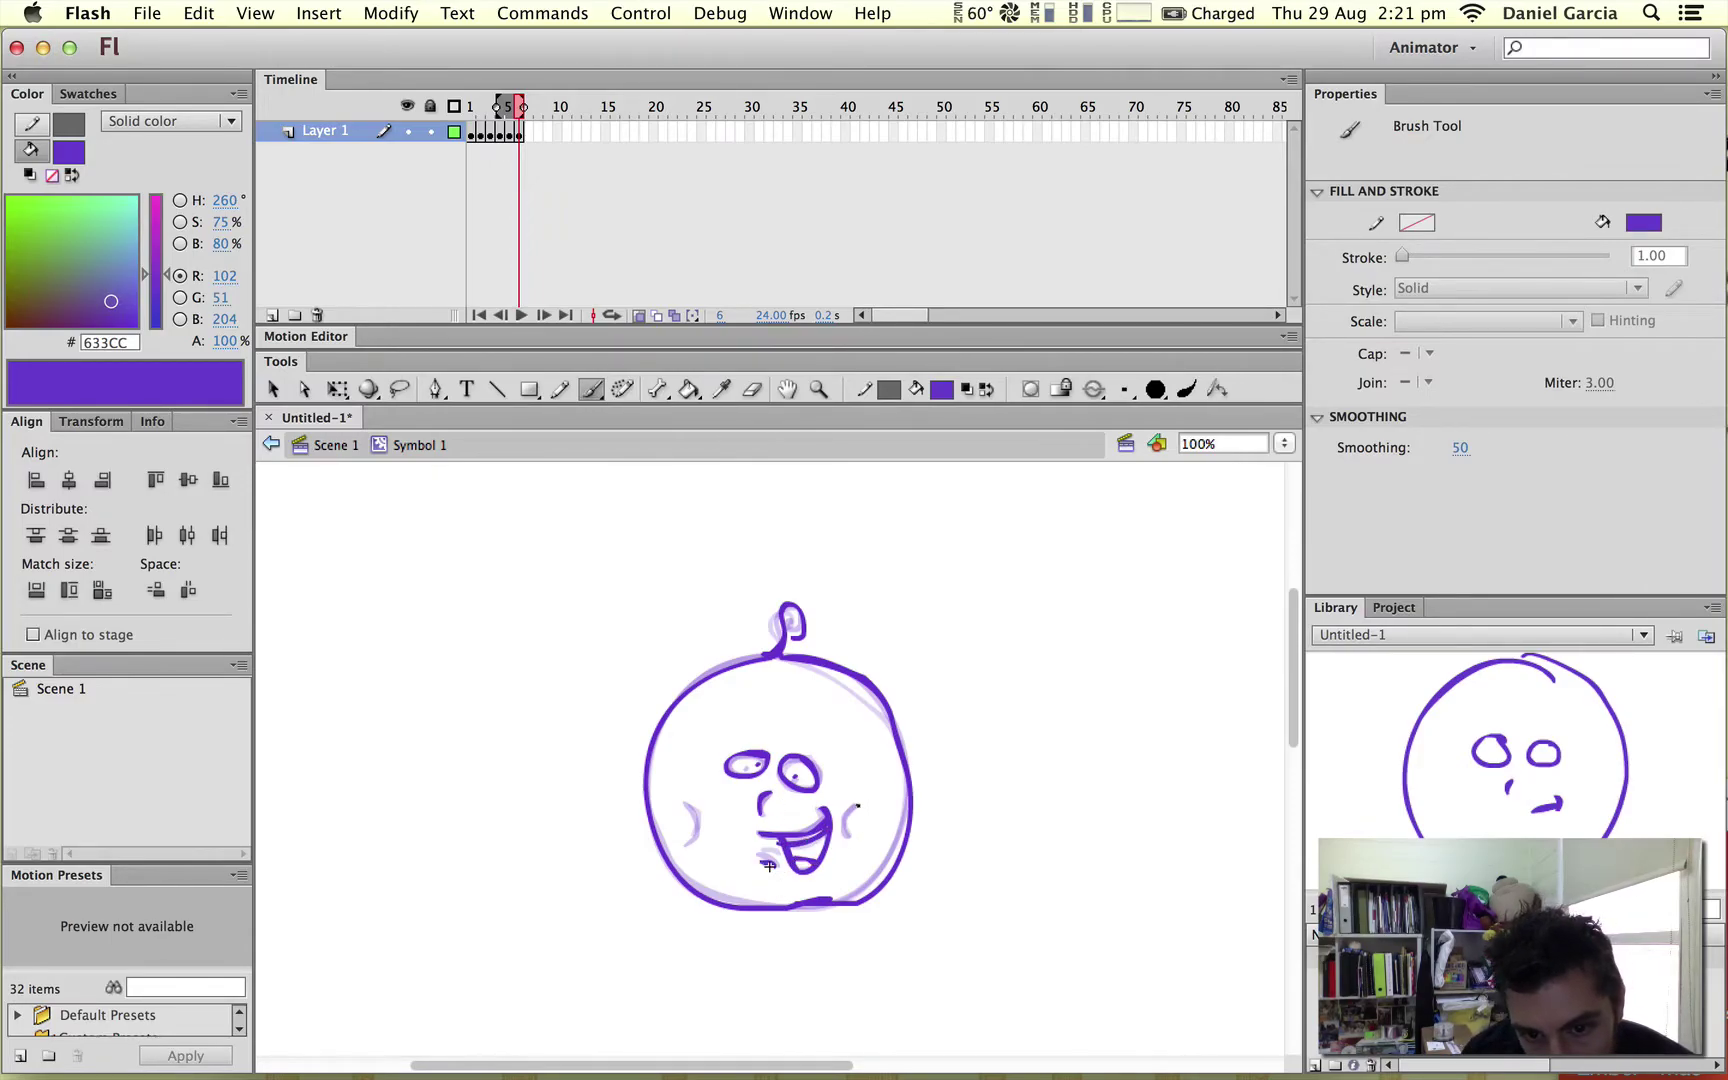
{"action": "left_click_drag", "start_coordinate": [866, 805], "coordinate": [855, 842]}
{"action": "left_click_drag", "start_coordinate": [686, 800], "coordinate": [688, 843]}
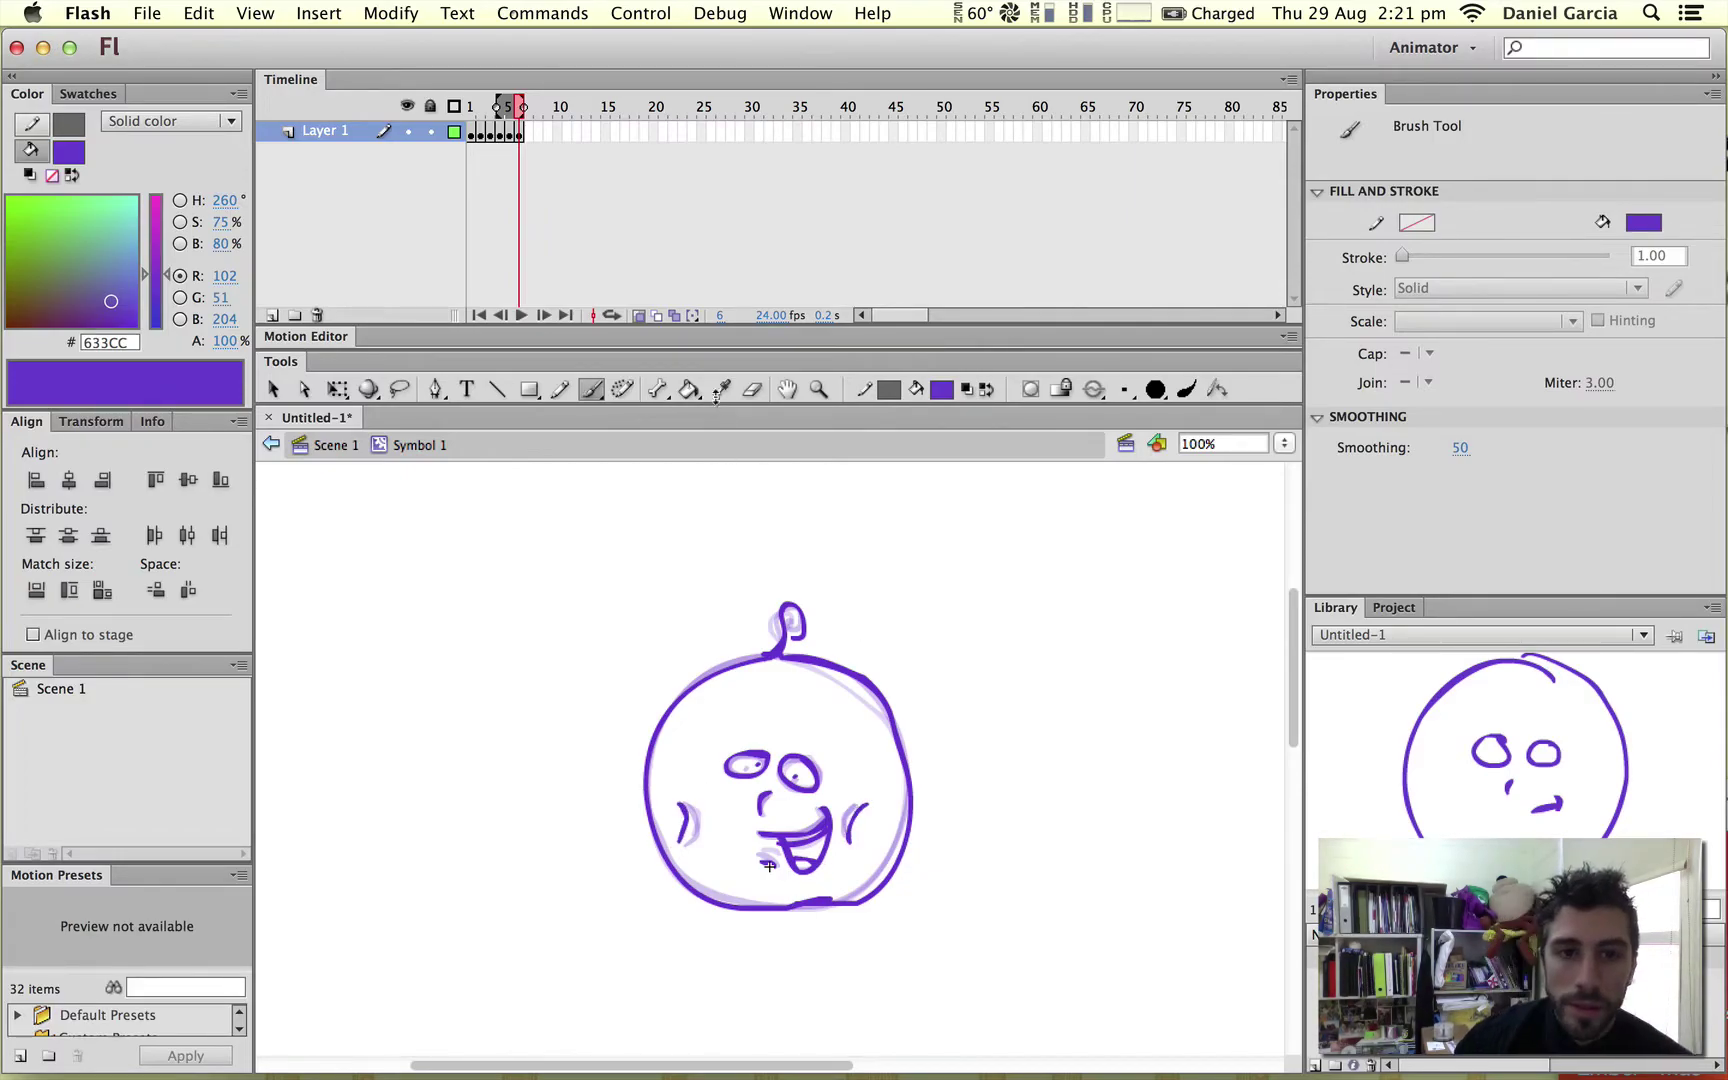
{"action": "left_click", "coordinate": [527, 132]}
- Insert a blank keyframe at frame 7 and brush the eyes, head, mouth and tongue over the onion skin
{"action": "right_click", "coordinate": [526, 131]}
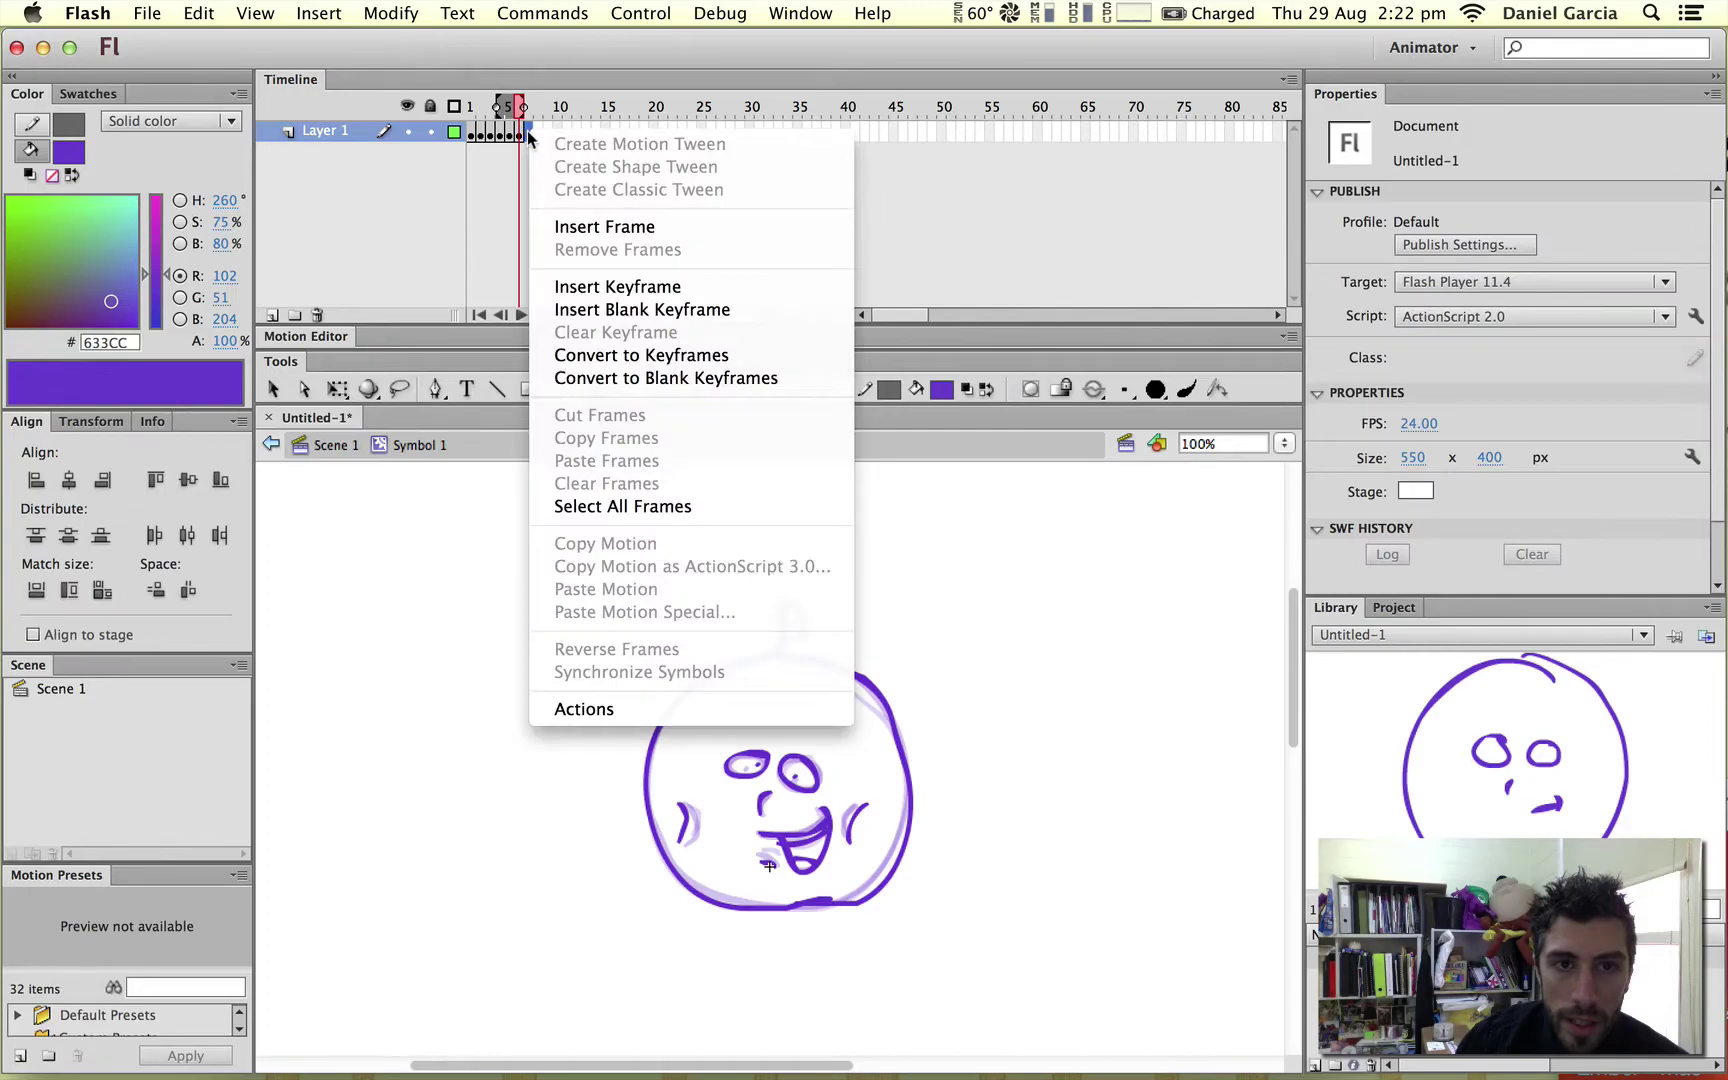
{"action": "left_click", "coordinate": [624, 311]}
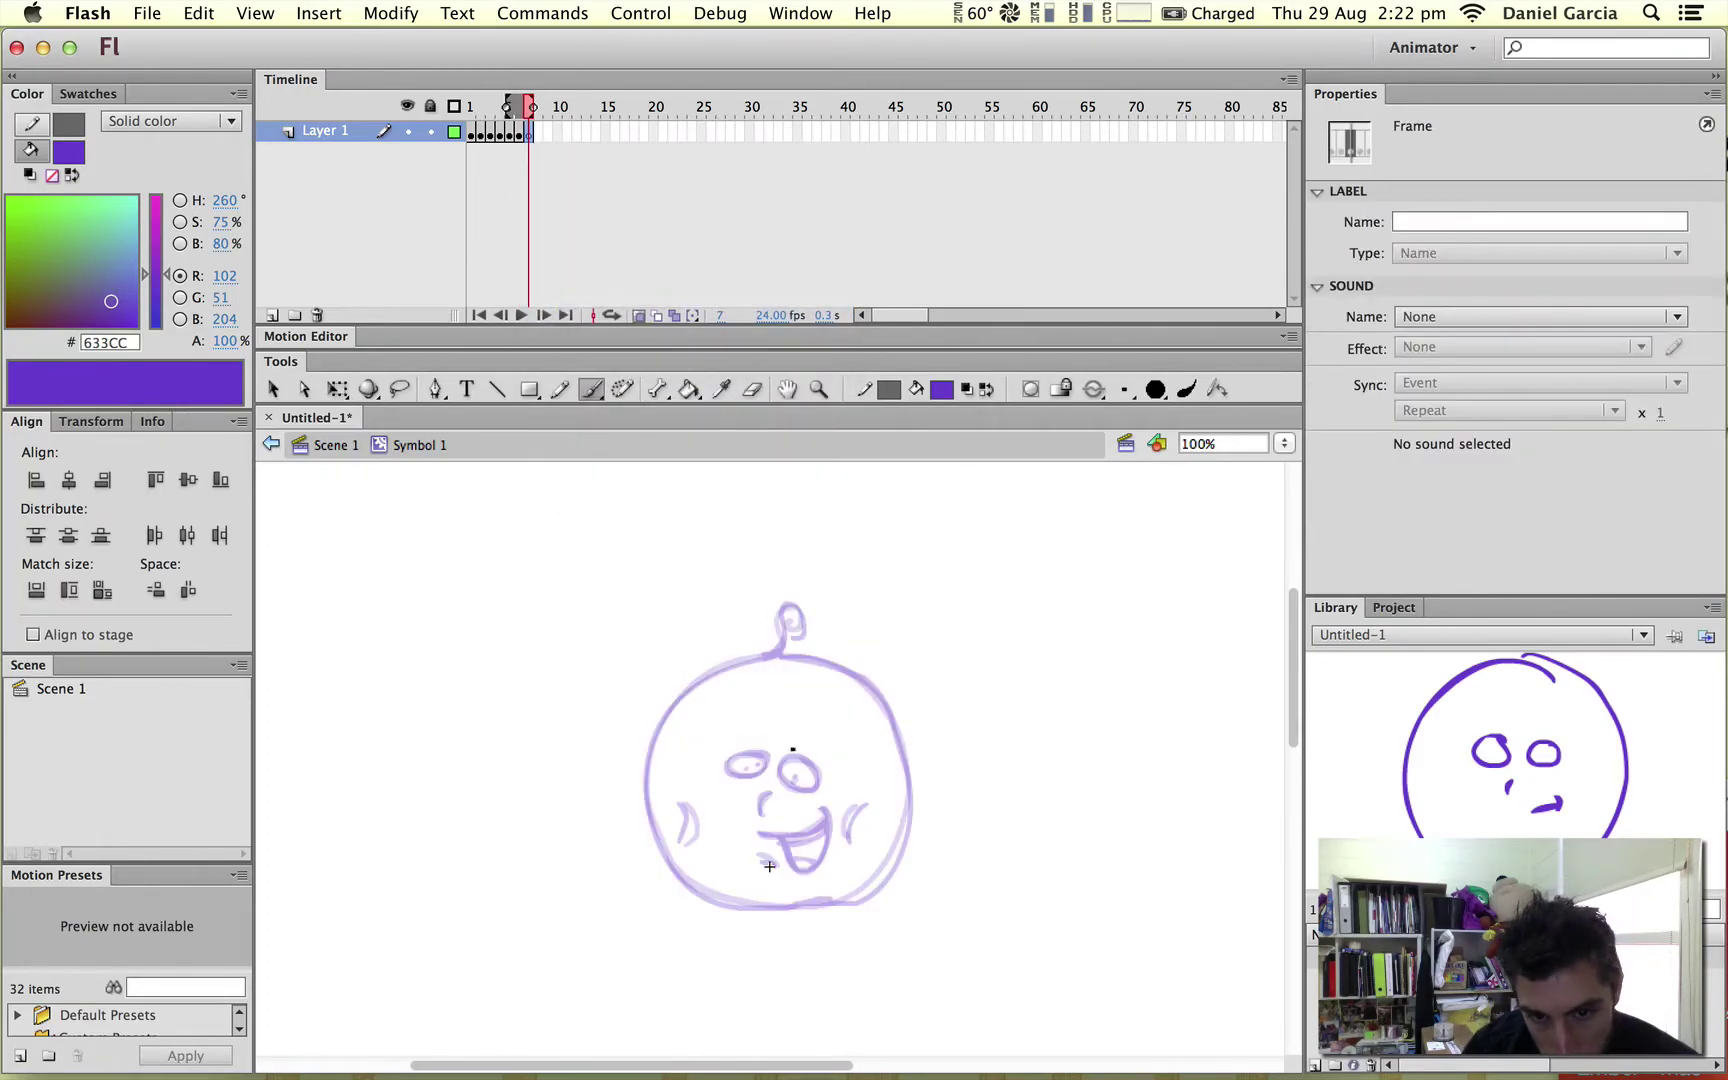
{"action": "key", "text": "b"}
{"action": "mouse_move", "coordinate": [806, 762]}
{"action": "left_mouse_down"}
{"action": "mouse_move", "coordinate": [779, 778]}
{"action": "mouse_move", "coordinate": [818, 780]}
{"action": "mouse_move", "coordinate": [797, 752]}
{"action": "mouse_move", "coordinate": [747, 773]}
{"action": "mouse_move", "coordinate": [768, 758]}
{"action": "left_mouse_up"}
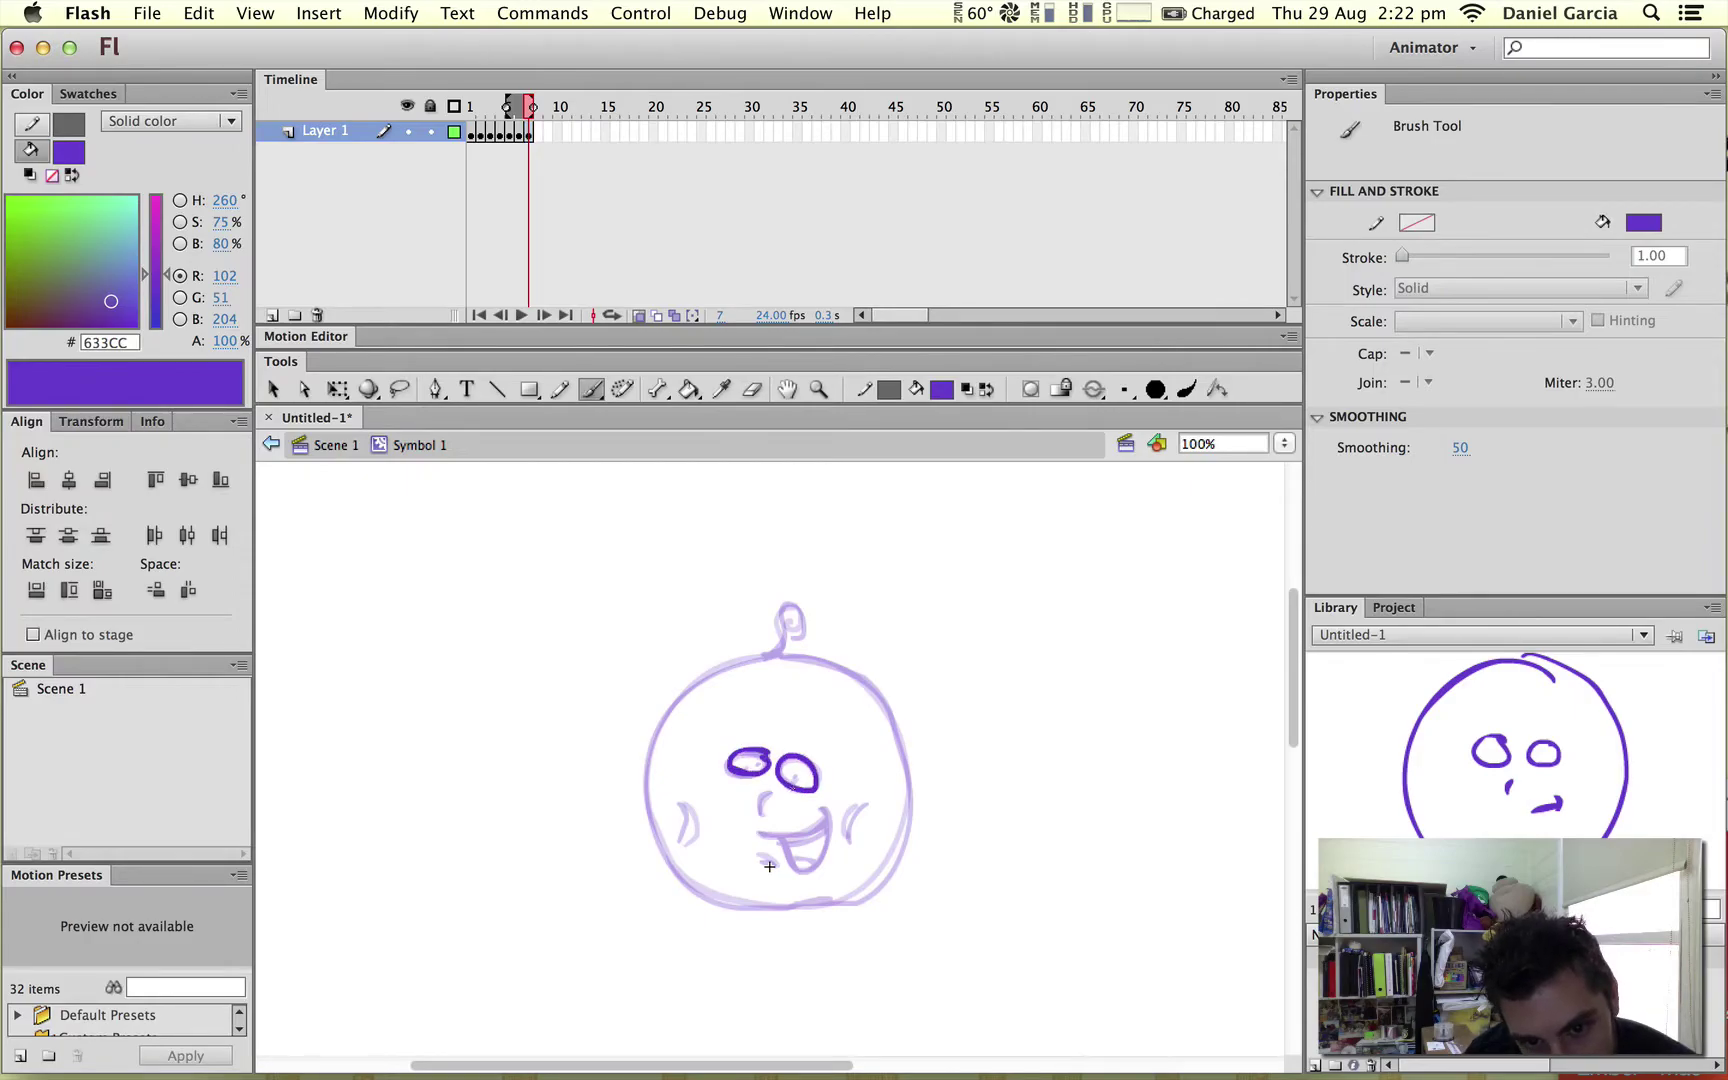
{"action": "mouse_move", "coordinate": [776, 655]}
{"action": "left_mouse_down"}
{"action": "mouse_move", "coordinate": [675, 710]}
{"action": "mouse_move", "coordinate": [648, 775]}
{"action": "mouse_move", "coordinate": [654, 836]}
{"action": "mouse_move", "coordinate": [692, 891]}
{"action": "mouse_move", "coordinate": [792, 911]}
{"action": "mouse_move", "coordinate": [872, 876]}
{"action": "mouse_move", "coordinate": [904, 832]}
{"action": "mouse_move", "coordinate": [910, 761]}
{"action": "mouse_move", "coordinate": [884, 704]}
{"action": "mouse_move", "coordinate": [839, 668]}
{"action": "mouse_move", "coordinate": [773, 652]}
{"action": "mouse_move", "coordinate": [793, 611]}
{"action": "mouse_move", "coordinate": [820, 648]}
{"action": "left_mouse_up"}
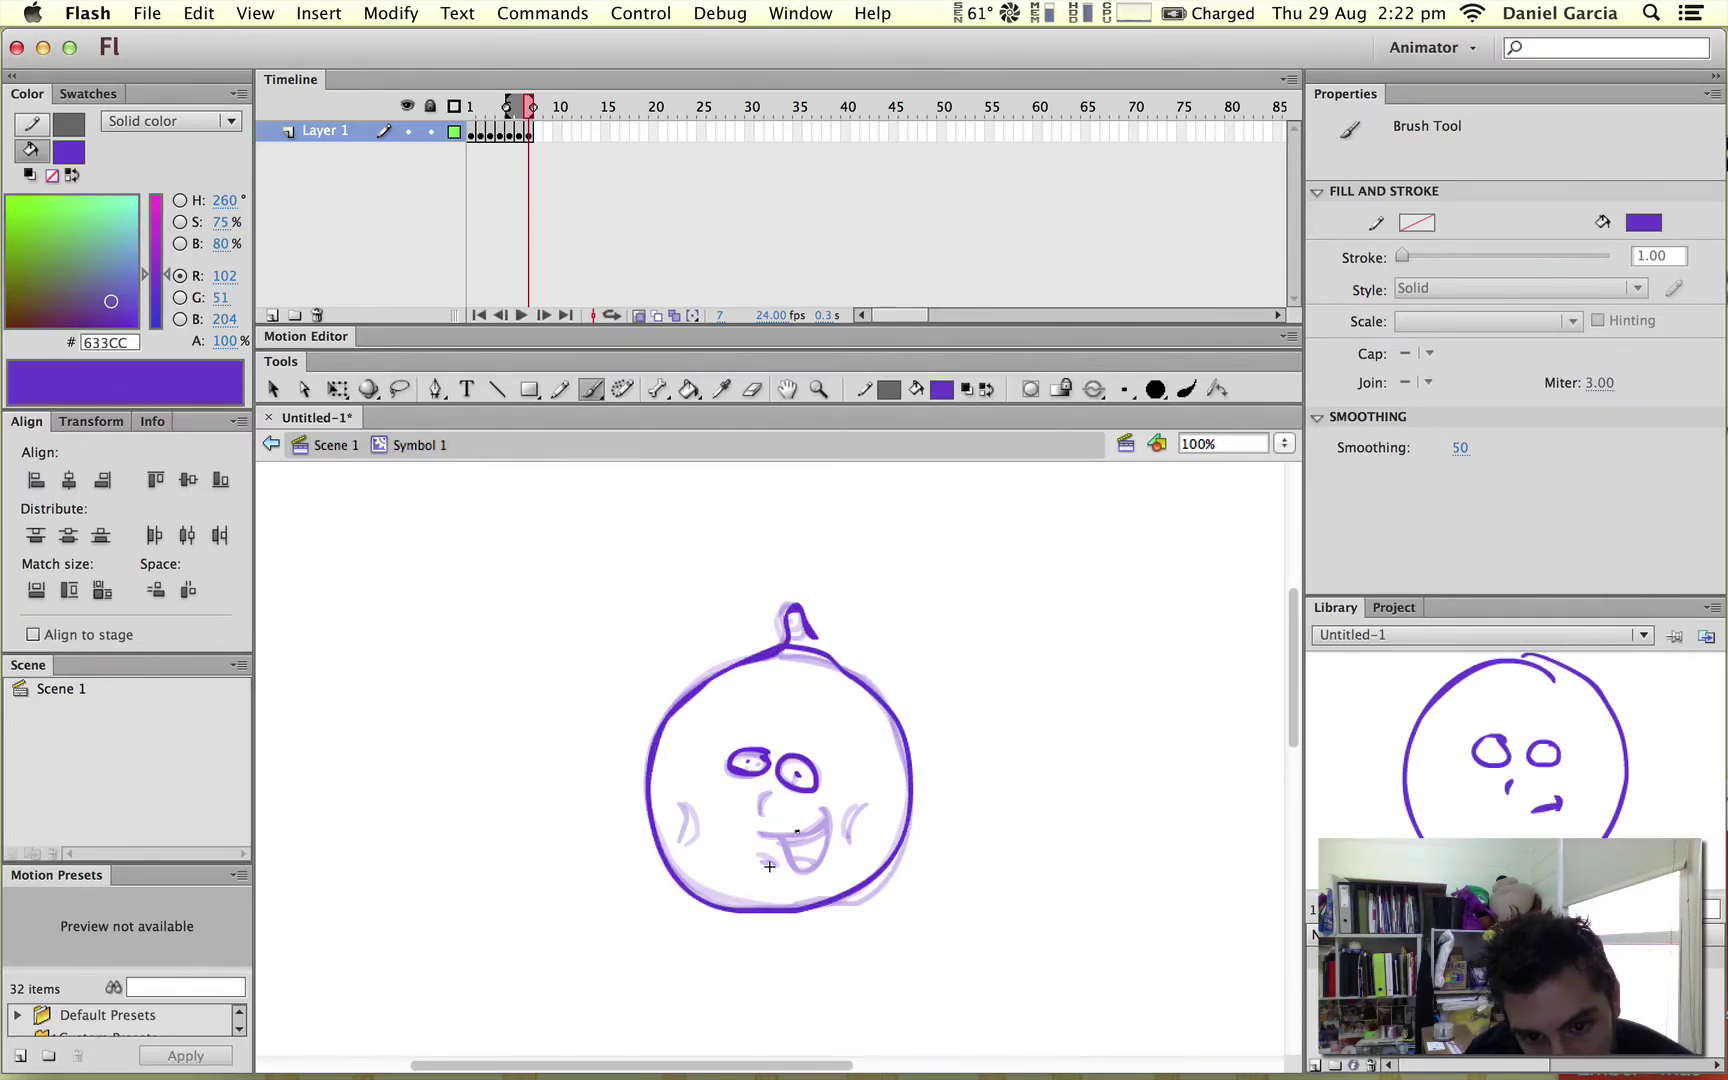
{"action": "left_click_drag", "start_coordinate": [750, 828], "coordinate": [825, 818]}
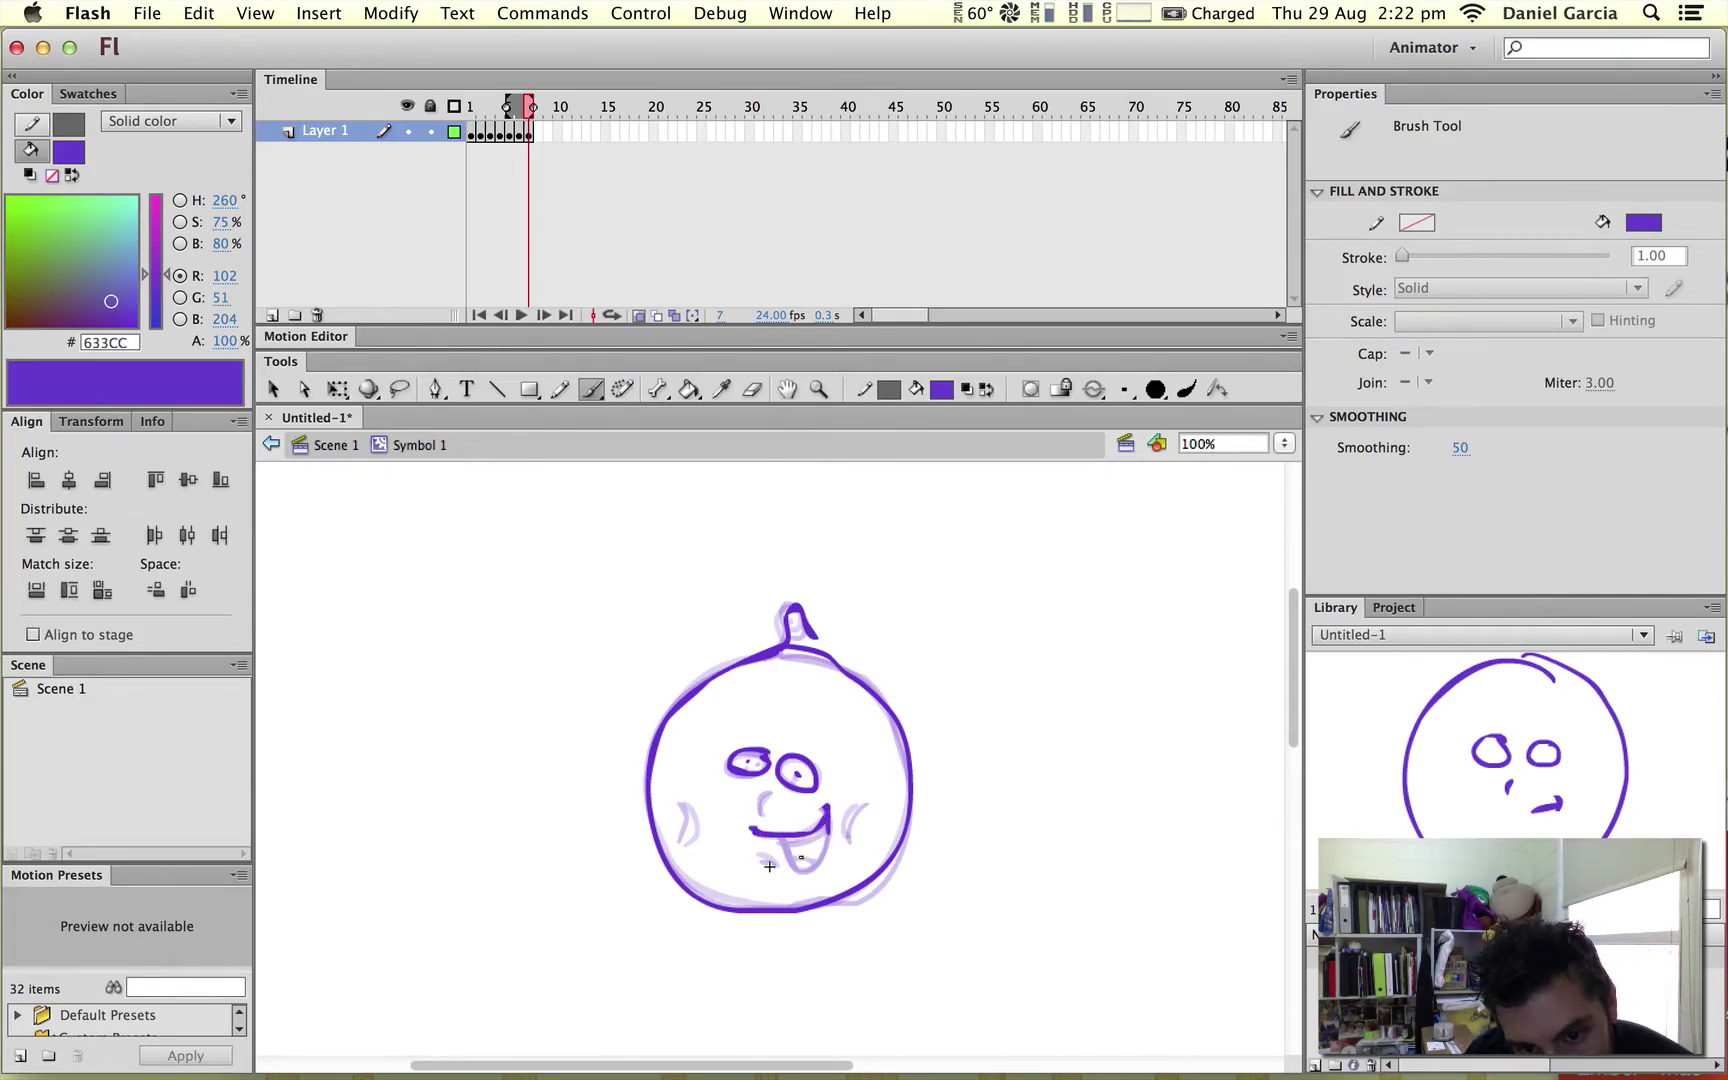
{"action": "mouse_move", "coordinate": [795, 852]}
{"action": "left_mouse_down"}
{"action": "mouse_move", "coordinate": [762, 866]}
{"action": "mouse_move", "coordinate": [785, 882]}
{"action": "mouse_move", "coordinate": [812, 834]}
{"action": "mouse_move", "coordinate": [818, 847]}
{"action": "left_mouse_up"}
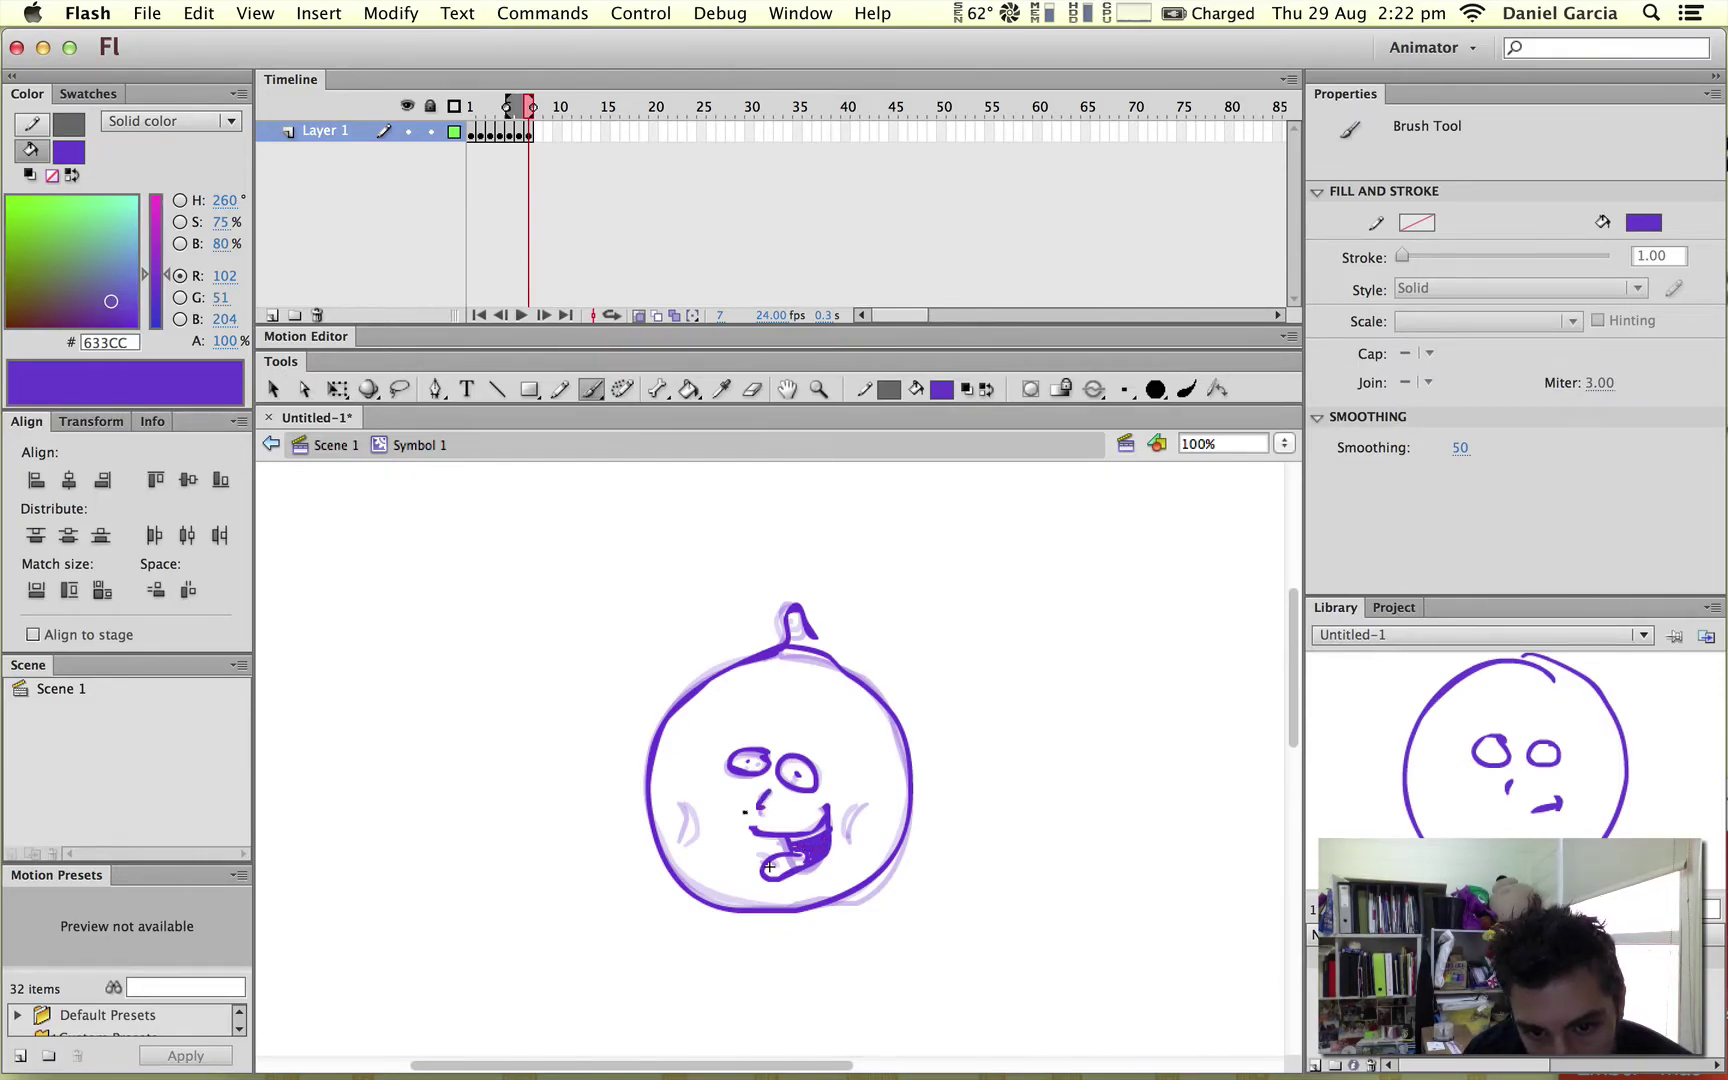
- Undo and redraw the nose, then add the right cheek line and a raised eyebrow
{"action": "key", "text": "super+z"}
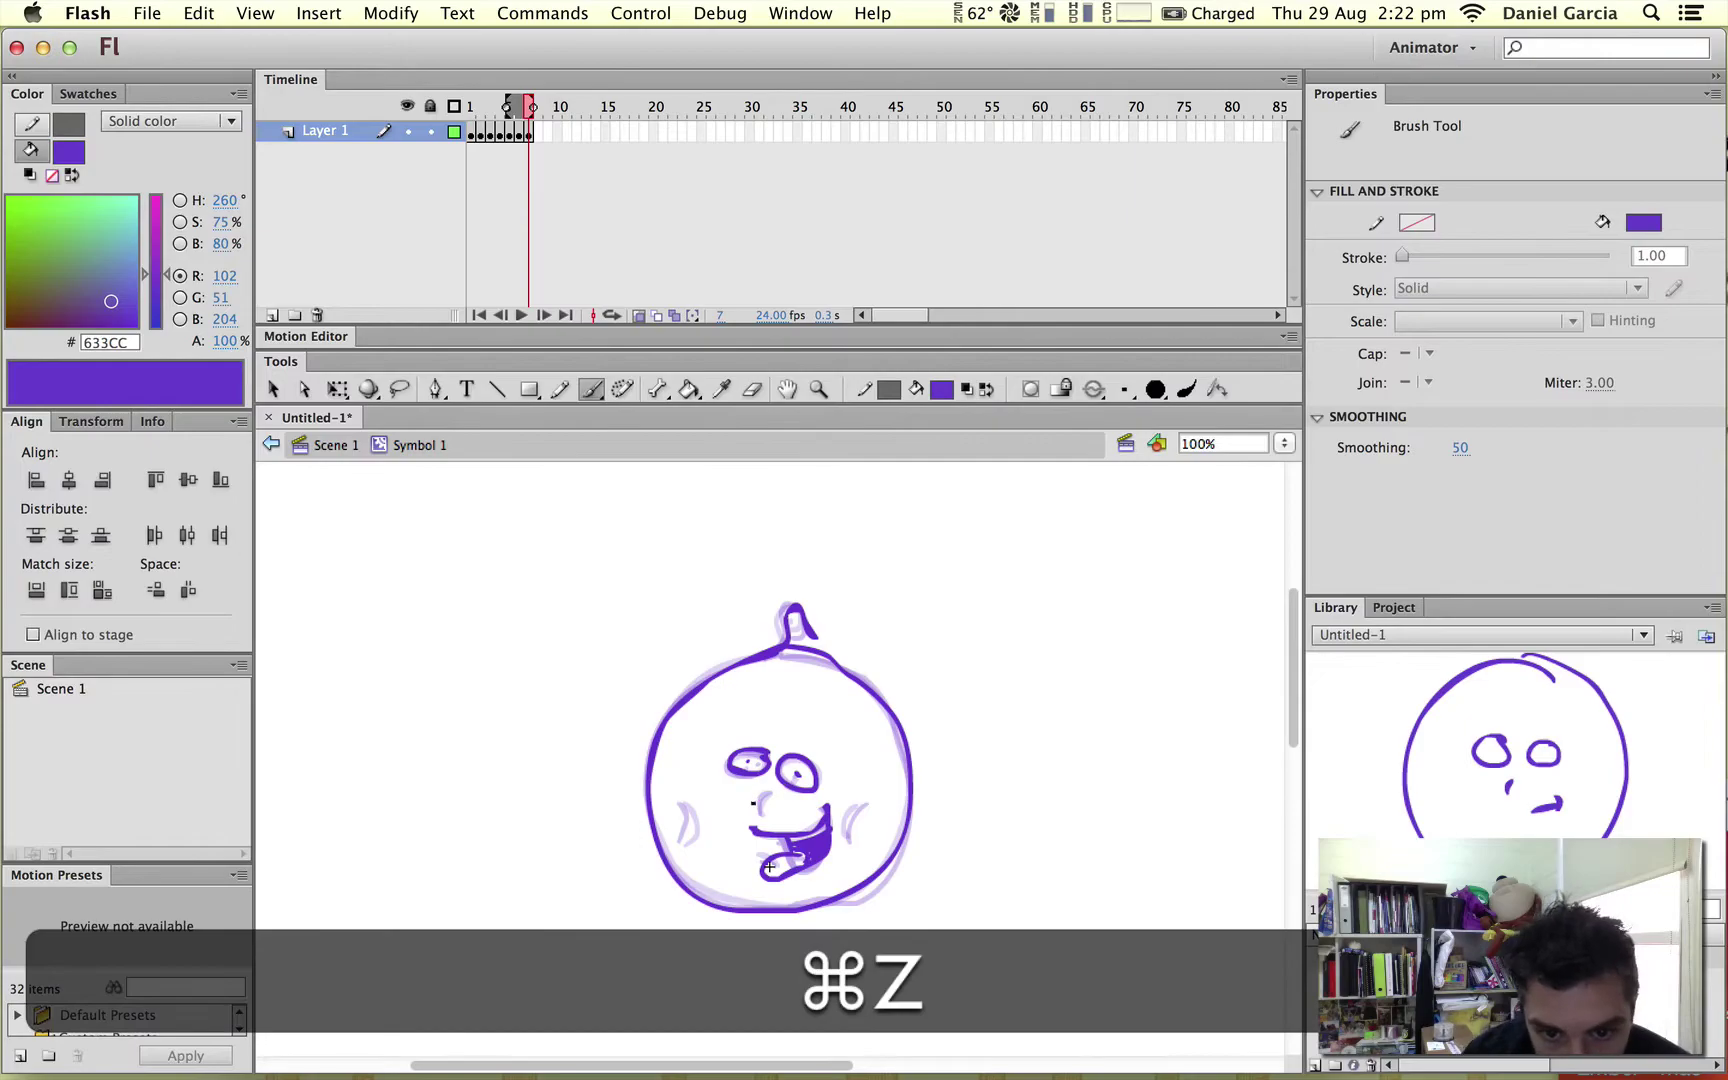
{"action": "mouse_move", "coordinate": [765, 795]}
{"action": "left_mouse_down"}
{"action": "mouse_move", "coordinate": [770, 814]}
{"action": "mouse_move", "coordinate": [684, 826]}
{"action": "left_mouse_up"}
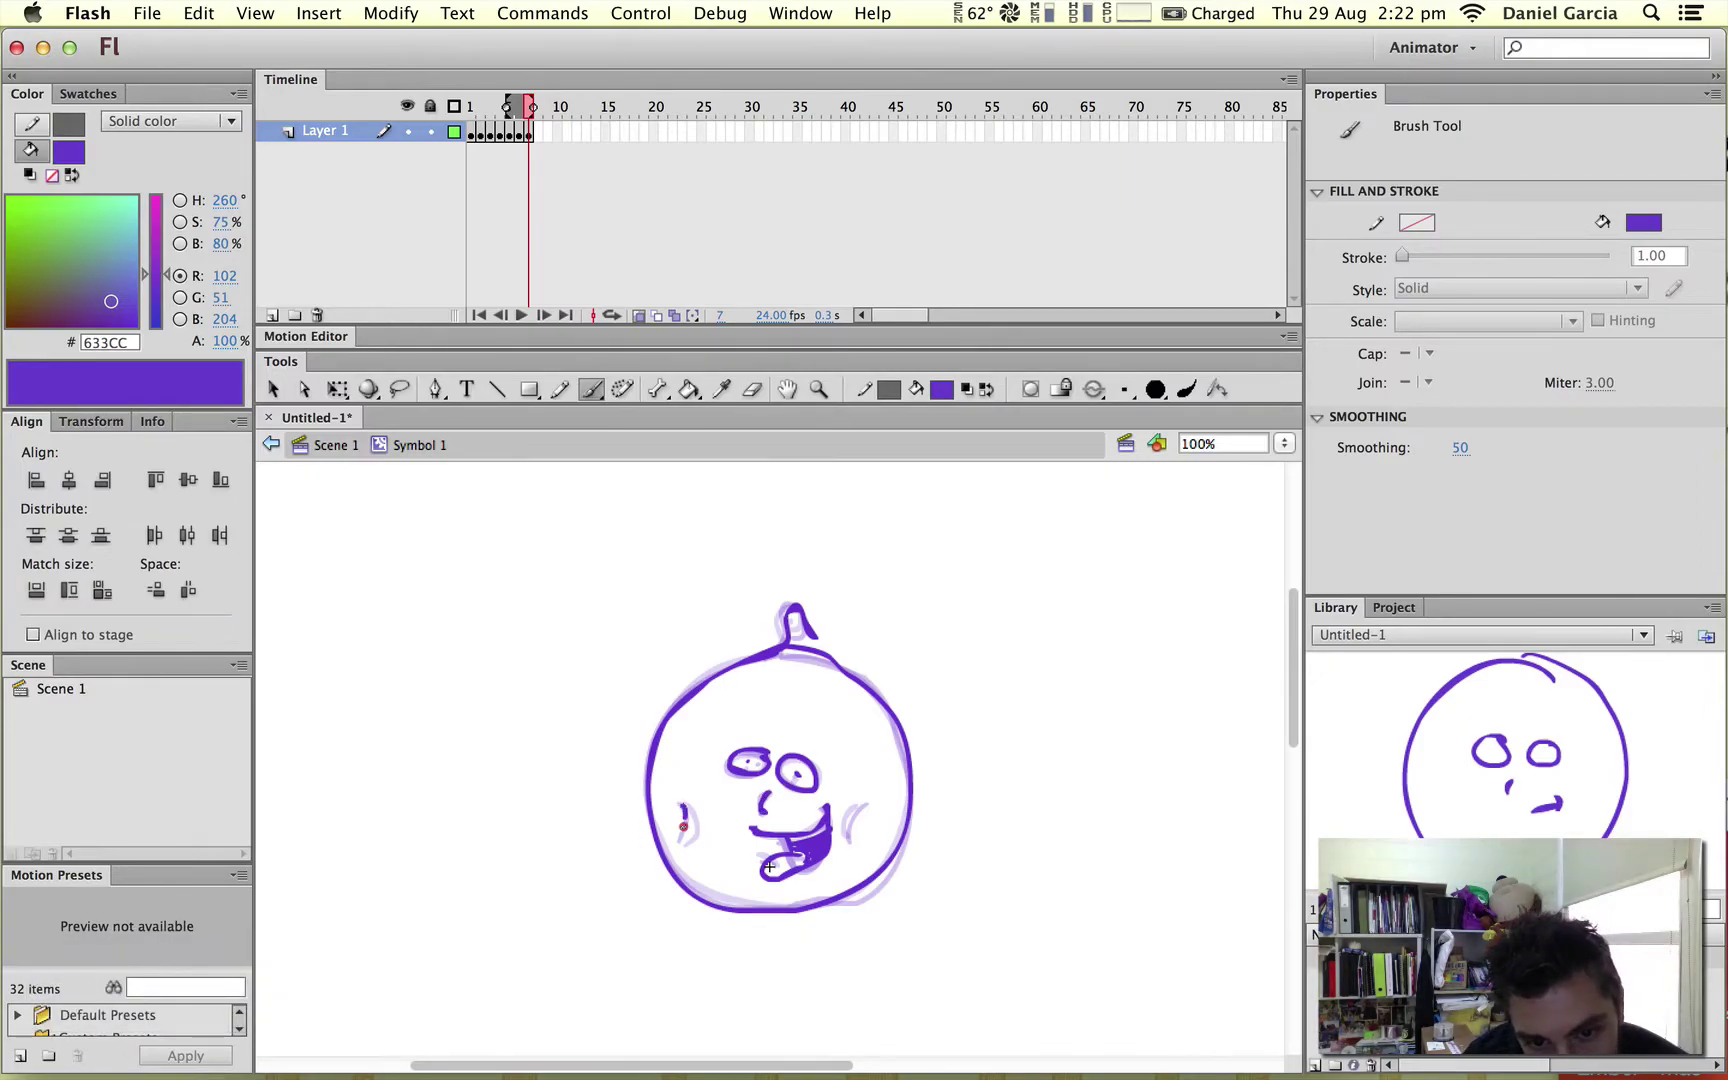
{"action": "left_click_drag", "start_coordinate": [864, 808], "coordinate": [853, 838]}
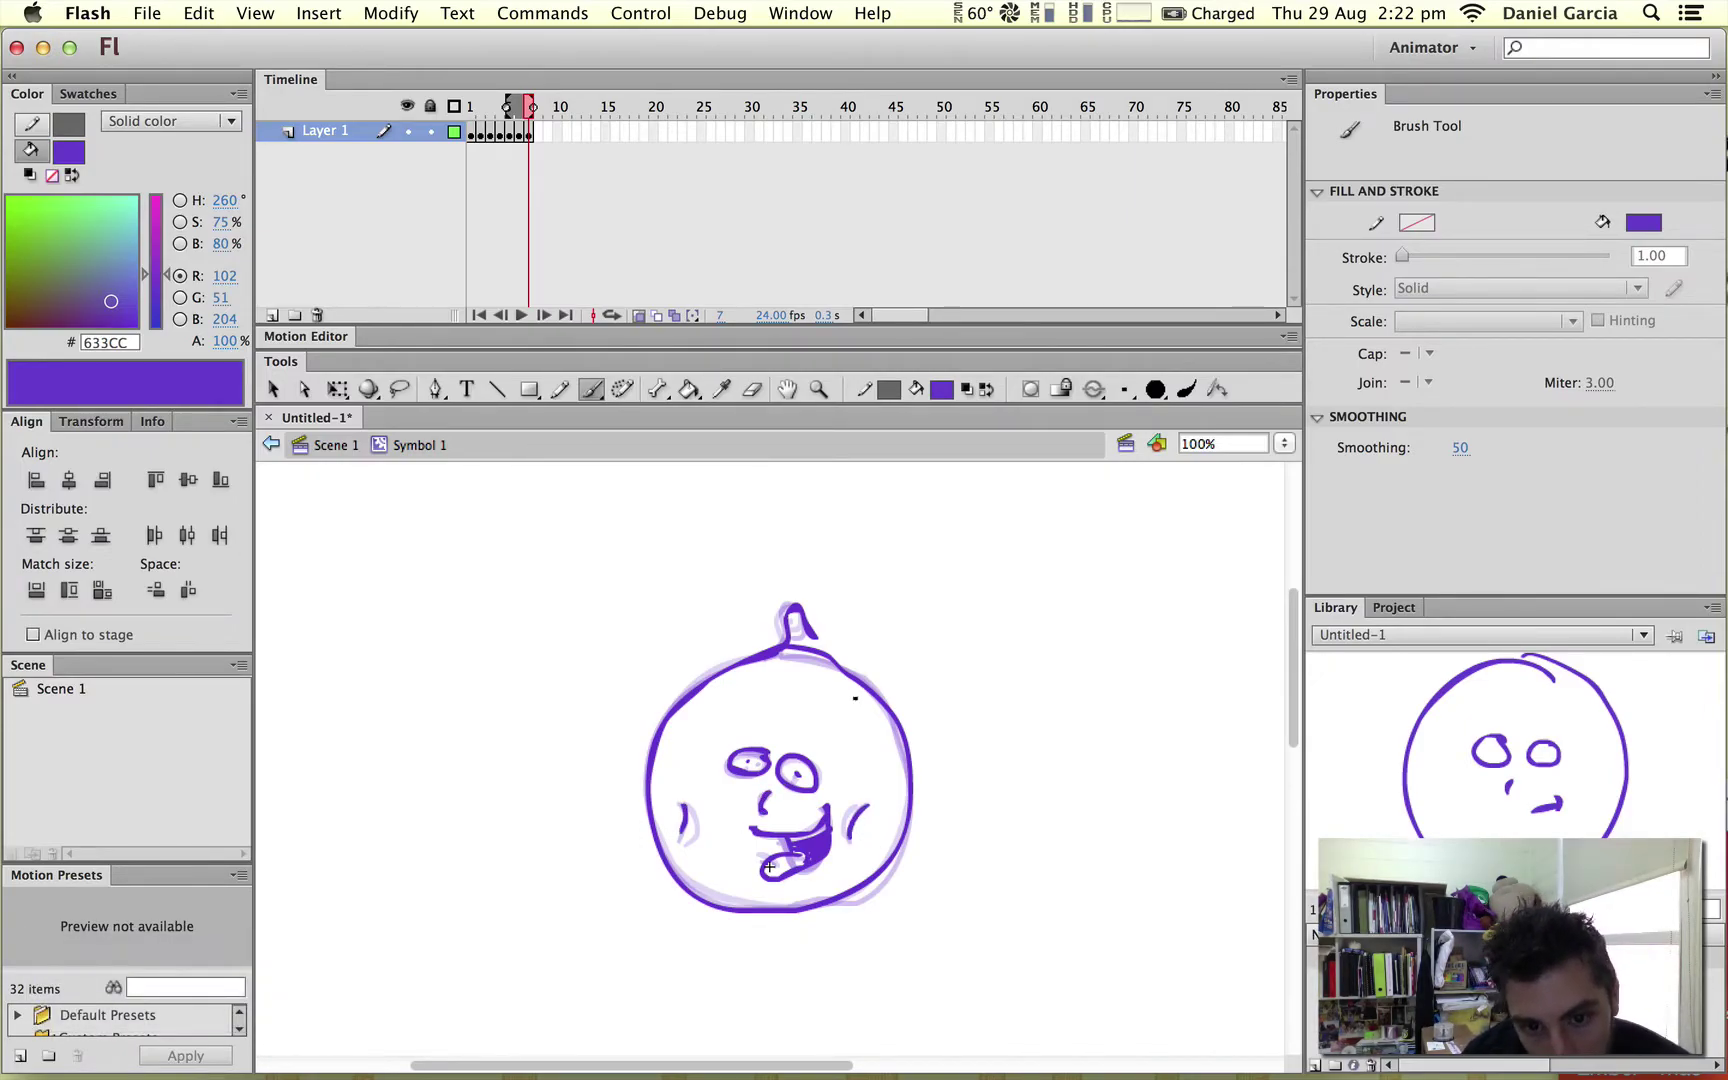
{"action": "mouse_move", "coordinate": [824, 758]}
{"action": "left_mouse_down"}
{"action": "mouse_move", "coordinate": [804, 741]}
{"action": "mouse_move", "coordinate": [722, 744]}
{"action": "left_mouse_up"}
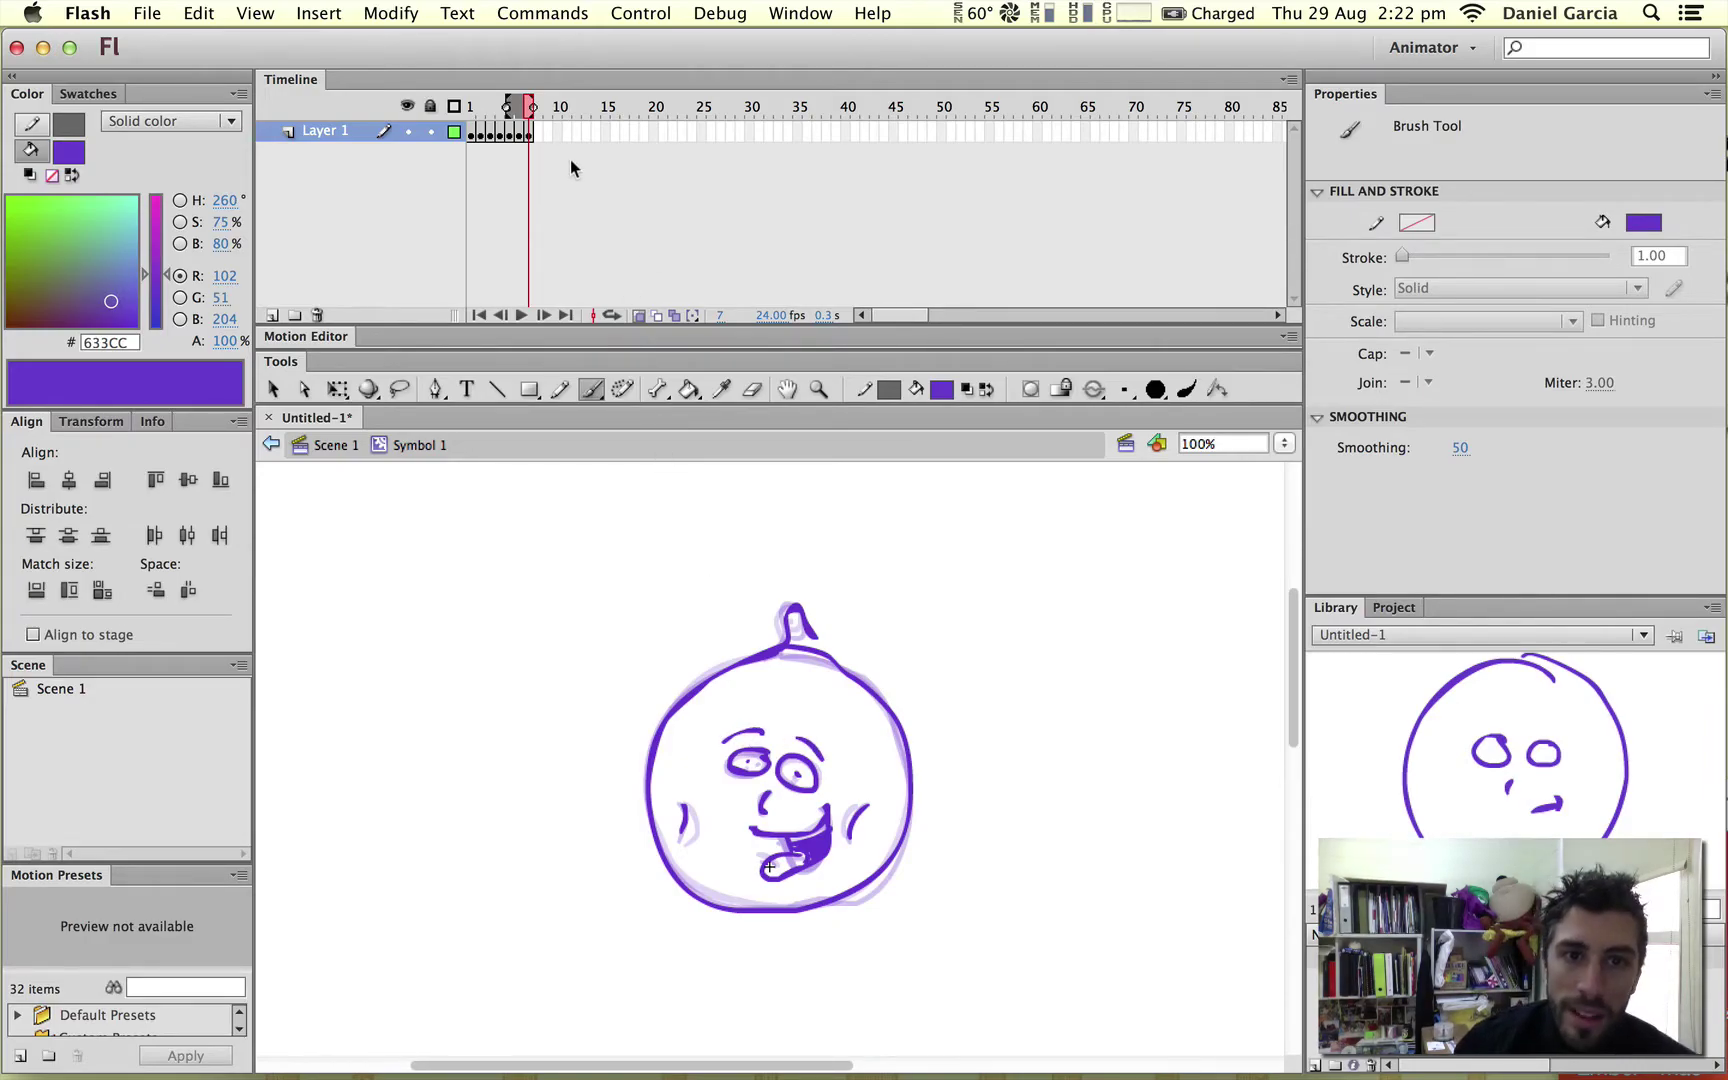
- On a new blank keyframe 8, draw the head, eyes, smiling mouth, drool drop, cheek lines and nose
{"action": "right_click", "coordinate": [538, 131]}
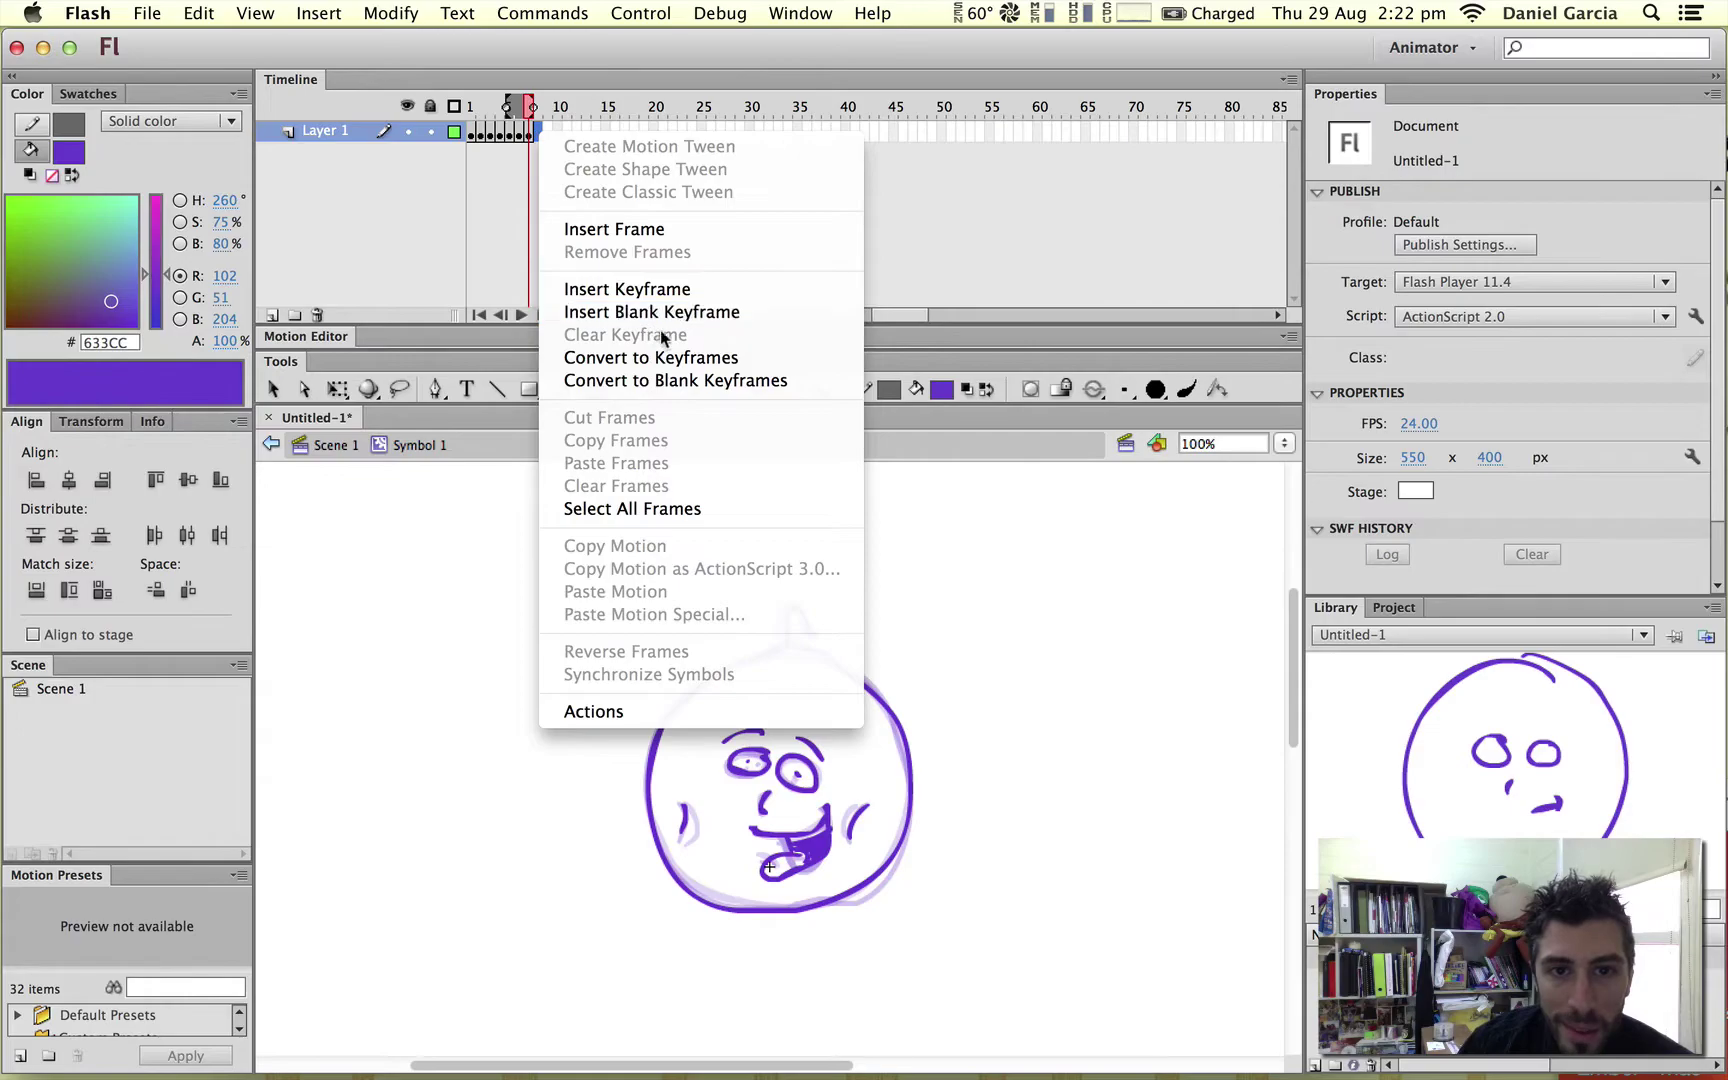
{"action": "left_click", "coordinate": [663, 313]}
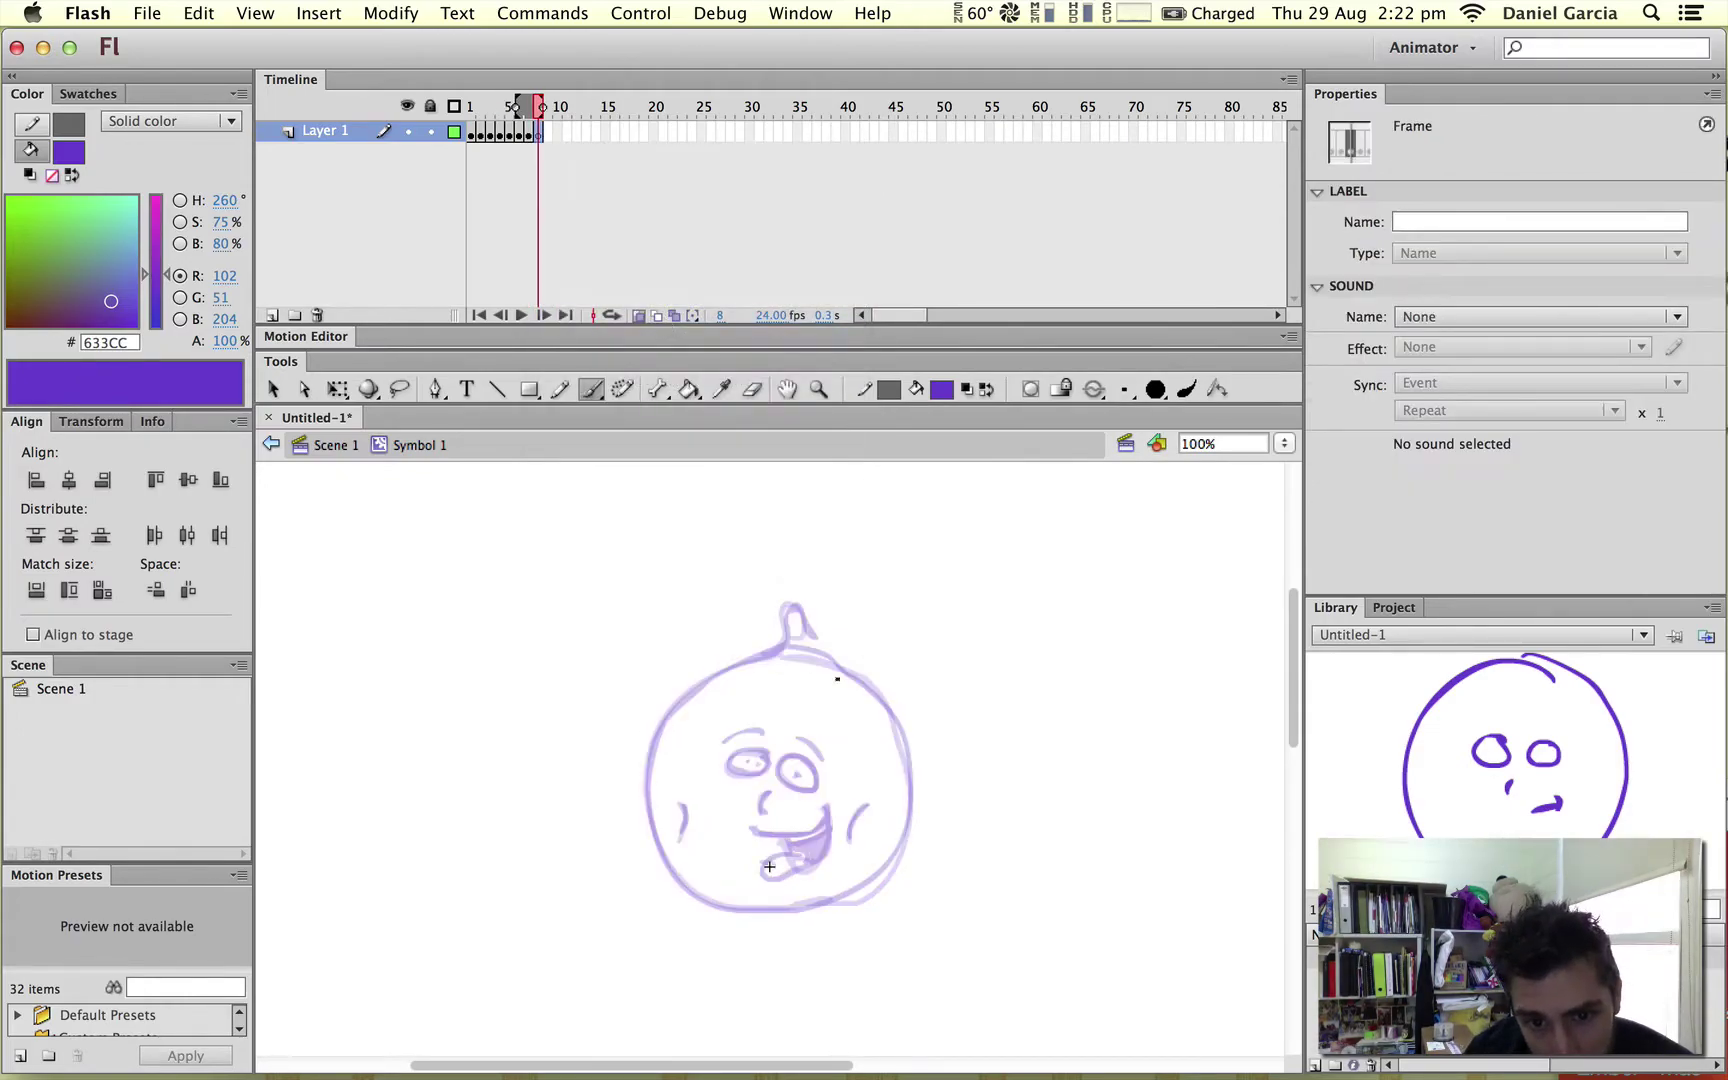
{"action": "mouse_move", "coordinate": [783, 648]}
{"action": "left_mouse_down"}
{"action": "mouse_move", "coordinate": [704, 678]}
{"action": "mouse_move", "coordinate": [665, 721]}
{"action": "mouse_move", "coordinate": [648, 819]}
{"action": "mouse_move", "coordinate": [677, 870]}
{"action": "mouse_move", "coordinate": [761, 910]}
{"action": "mouse_move", "coordinate": [861, 884]}
{"action": "mouse_move", "coordinate": [910, 808]}
{"action": "mouse_move", "coordinate": [888, 705]}
{"action": "mouse_move", "coordinate": [782, 646]}
{"action": "mouse_move", "coordinate": [792, 628]}
{"action": "mouse_move", "coordinate": [833, 656]}
{"action": "left_mouse_up"}
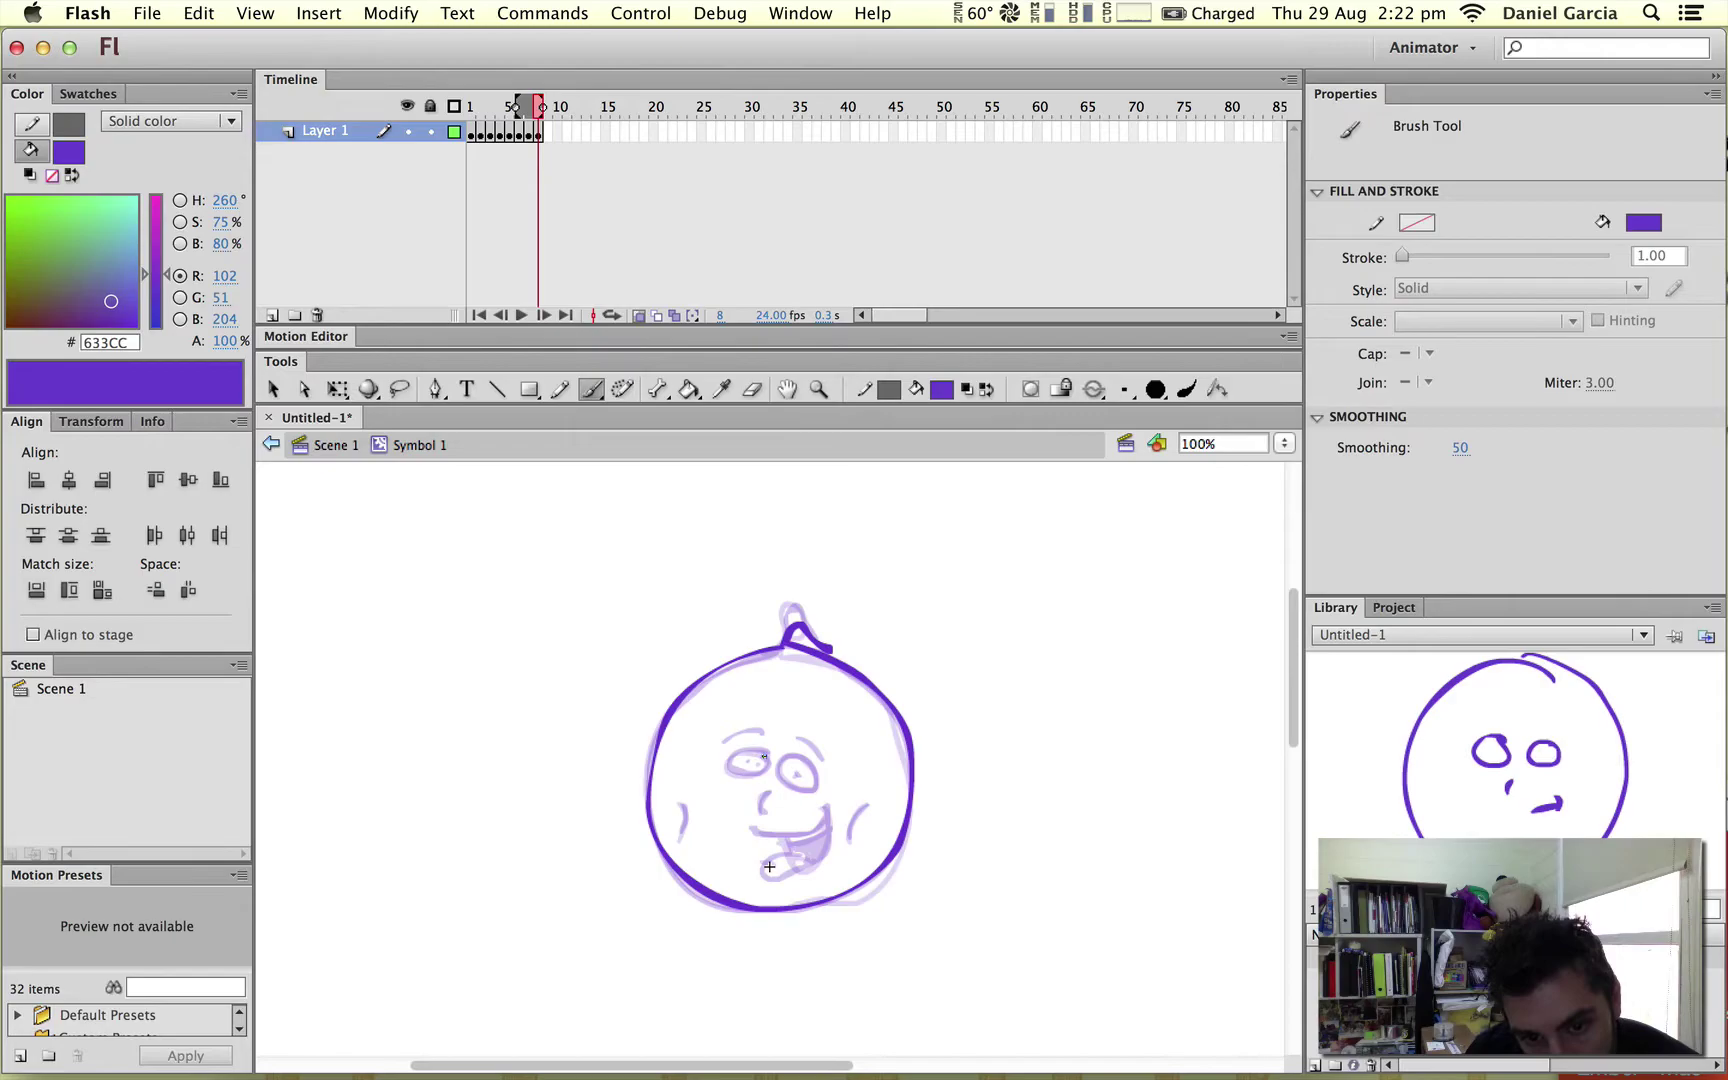
{"action": "mouse_move", "coordinate": [764, 756]}
{"action": "left_mouse_down"}
{"action": "mouse_move", "coordinate": [791, 787]}
{"action": "mouse_move", "coordinate": [805, 768]}
{"action": "mouse_move", "coordinate": [782, 763]}
{"action": "mouse_move", "coordinate": [811, 781]}
{"action": "mouse_move", "coordinate": [725, 738]}
{"action": "mouse_move", "coordinate": [749, 722]}
{"action": "mouse_move", "coordinate": [822, 760]}
{"action": "left_mouse_up"}
{"action": "key", "text": "super+z"}
{"action": "mouse_move", "coordinate": [754, 829]}
{"action": "left_mouse_down"}
{"action": "mouse_move", "coordinate": [828, 815]}
{"action": "mouse_move", "coordinate": [790, 841]}
{"action": "mouse_move", "coordinate": [828, 831]}
{"action": "mouse_move", "coordinate": [805, 866]}
{"action": "mouse_move", "coordinate": [761, 863]}
{"action": "mouse_move", "coordinate": [800, 845]}
{"action": "left_mouse_up"}
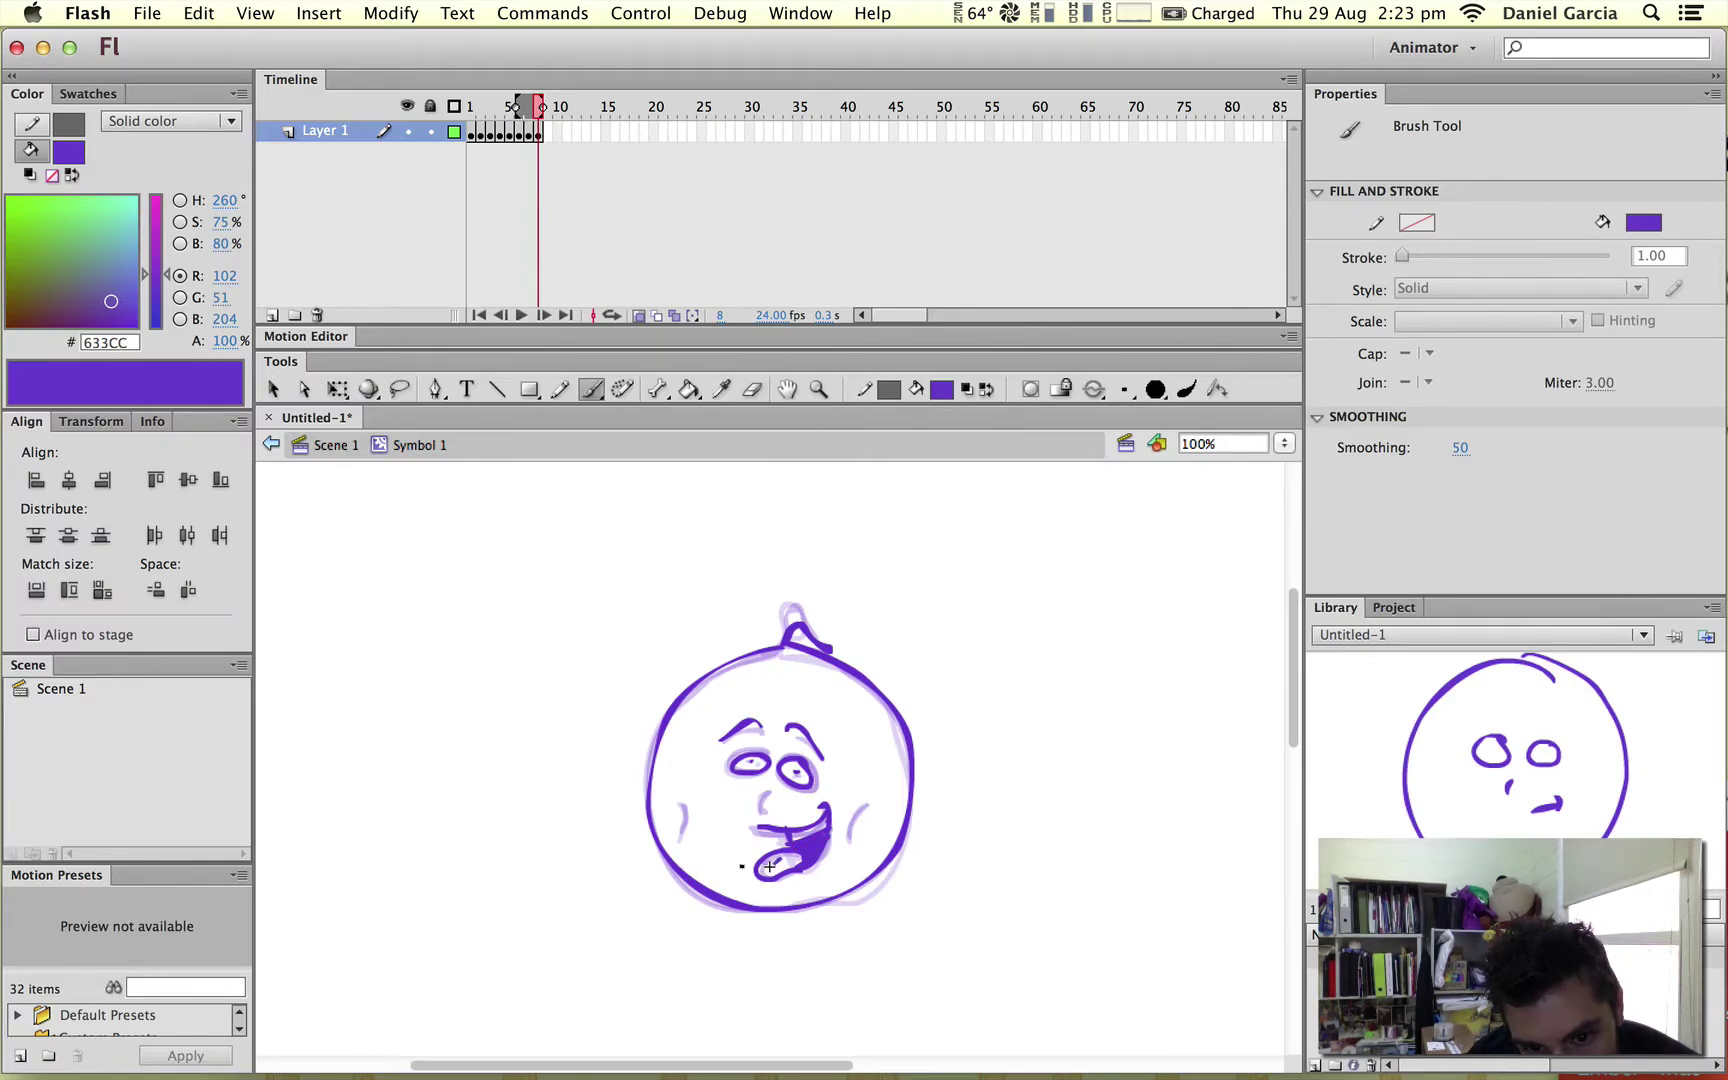
{"action": "left_click_drag", "start_coordinate": [741, 866], "coordinate": [754, 888]}
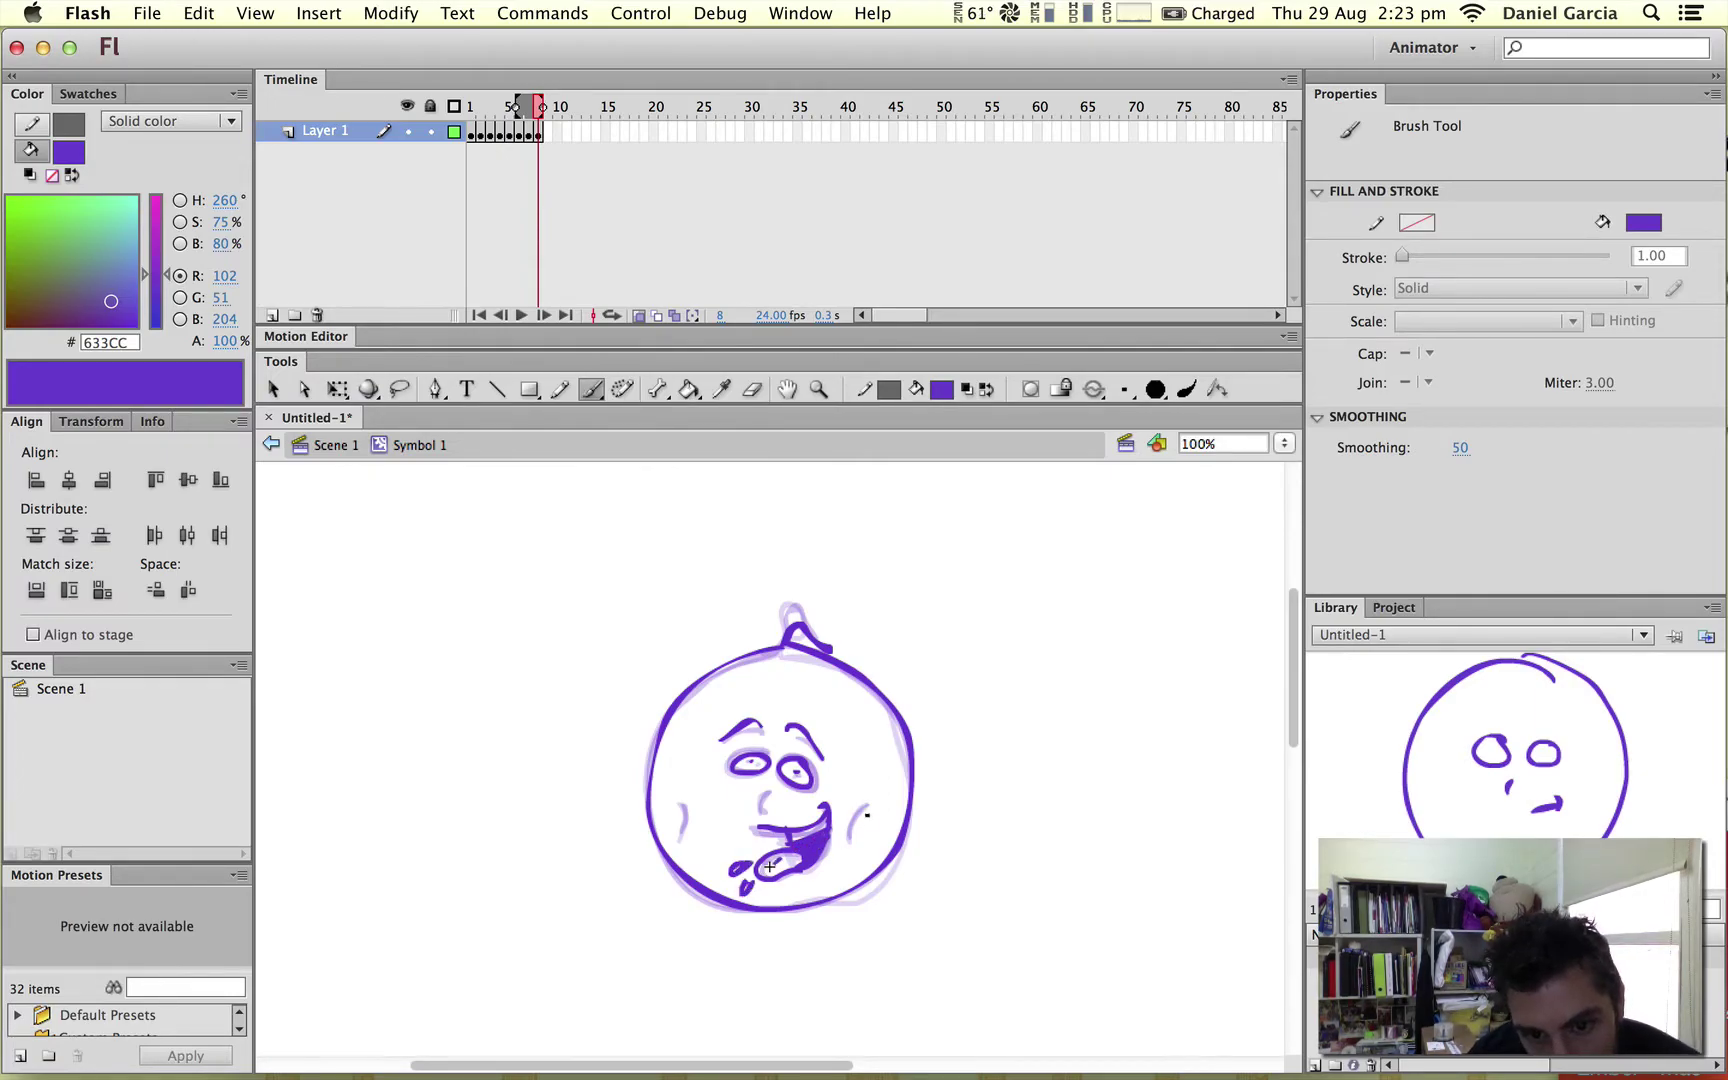
{"action": "left_click_drag", "start_coordinate": [866, 812], "coordinate": [849, 846]}
{"action": "left_click_drag", "start_coordinate": [681, 801], "coordinate": [674, 838]}
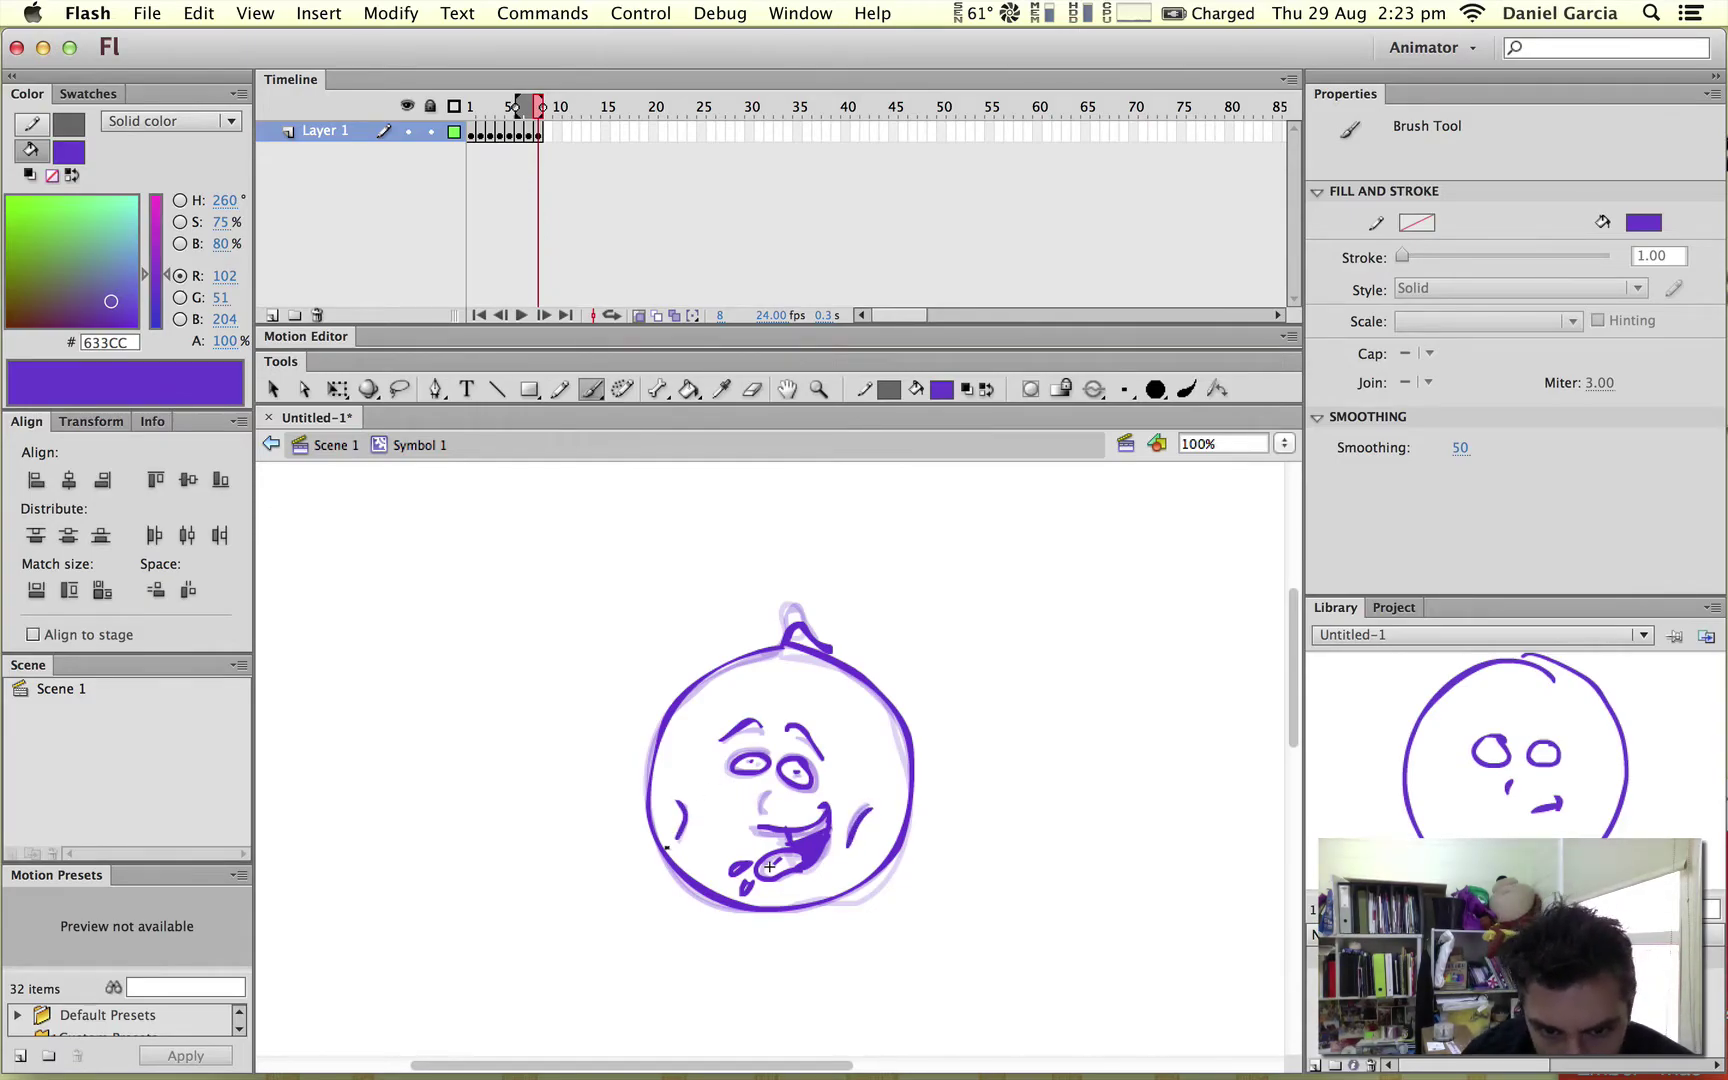
{"action": "left_click_drag", "start_coordinate": [767, 795], "coordinate": [773, 821]}
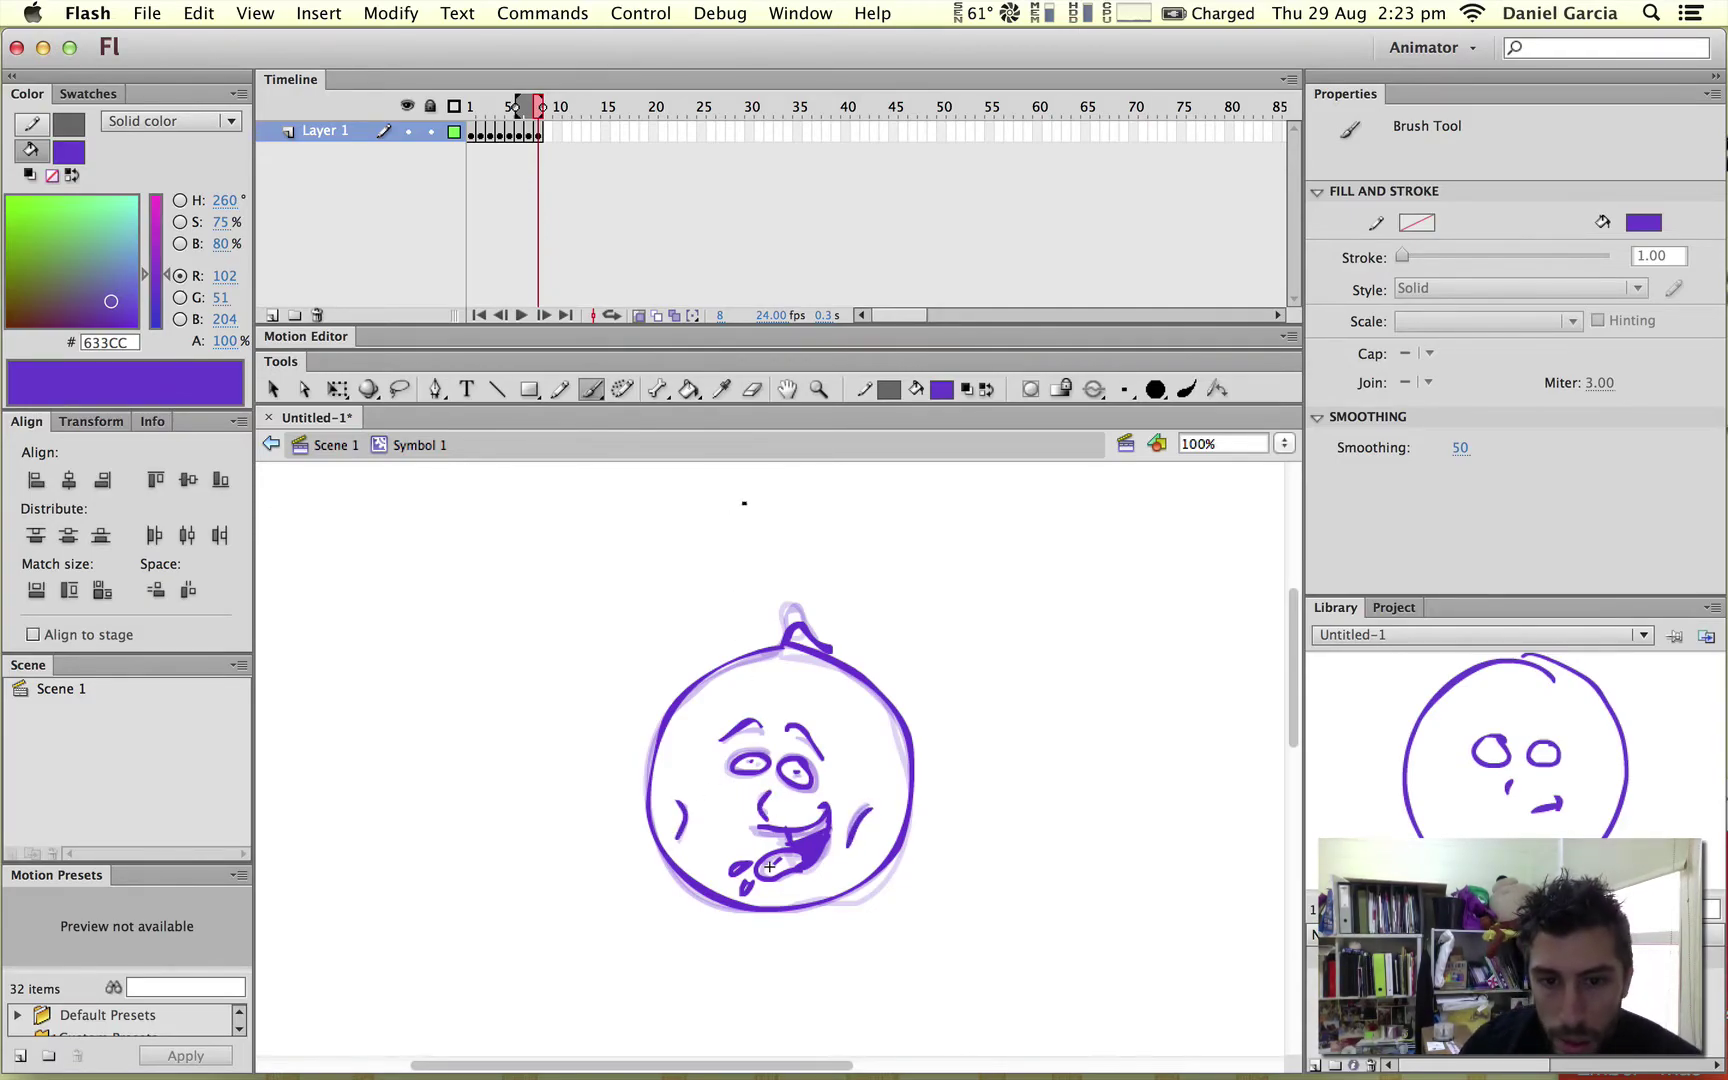
- Turn off onion skinning and scrub through the frames to preview the face
{"action": "mouse_move", "coordinate": [541, 107]}
{"action": "left_mouse_down"}
{"action": "mouse_move", "coordinate": [457, 124]}
{"action": "mouse_move", "coordinate": [540, 130]}
{"action": "mouse_move", "coordinate": [470, 130]}
{"action": "mouse_move", "coordinate": [537, 135]}
{"action": "mouse_move", "coordinate": [481, 146]}
{"action": "mouse_move", "coordinate": [547, 254]}
{"action": "left_mouse_up"}
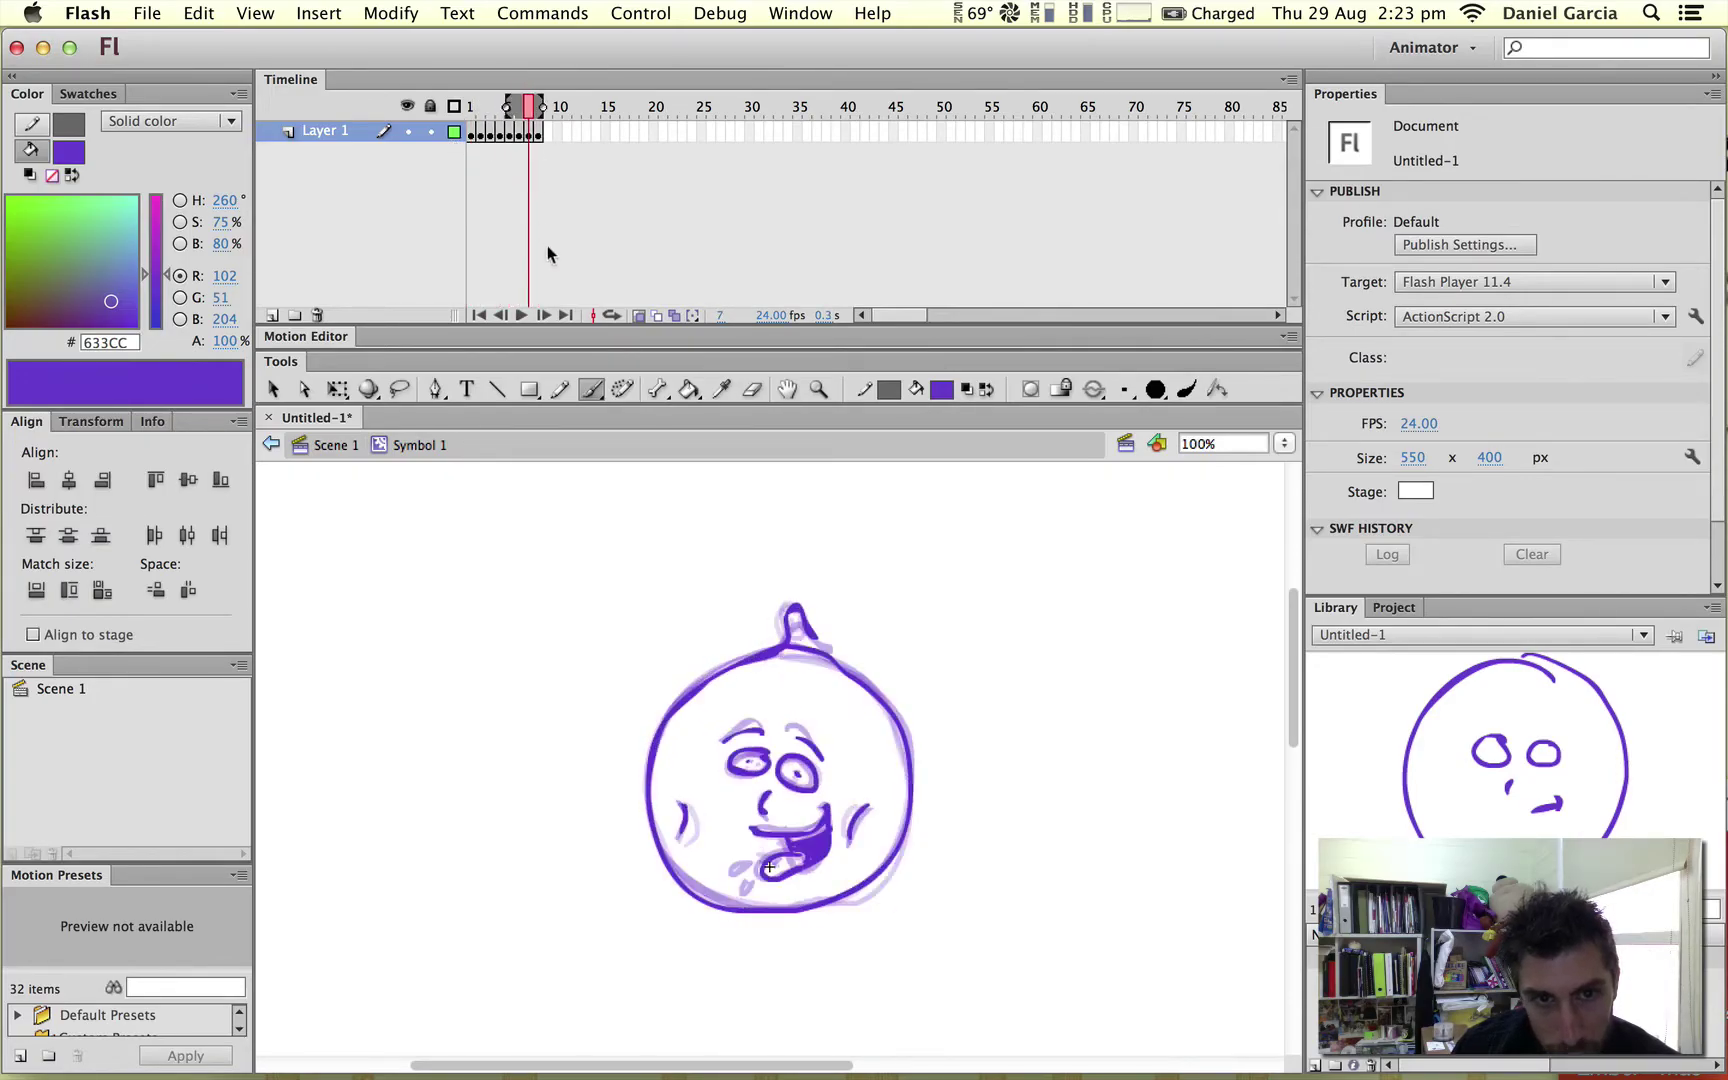
{"action": "left_click", "coordinate": [640, 315]}
{"action": "mouse_move", "coordinate": [520, 124]}
{"action": "left_mouse_down"}
{"action": "mouse_move", "coordinate": [470, 130]}
{"action": "mouse_move", "coordinate": [561, 136]}
{"action": "mouse_move", "coordinate": [480, 135]}
{"action": "mouse_move", "coordinate": [526, 169]}
{"action": "mouse_move", "coordinate": [558, 166]}
{"action": "mouse_move", "coordinate": [548, 135]}
{"action": "left_mouse_up"}
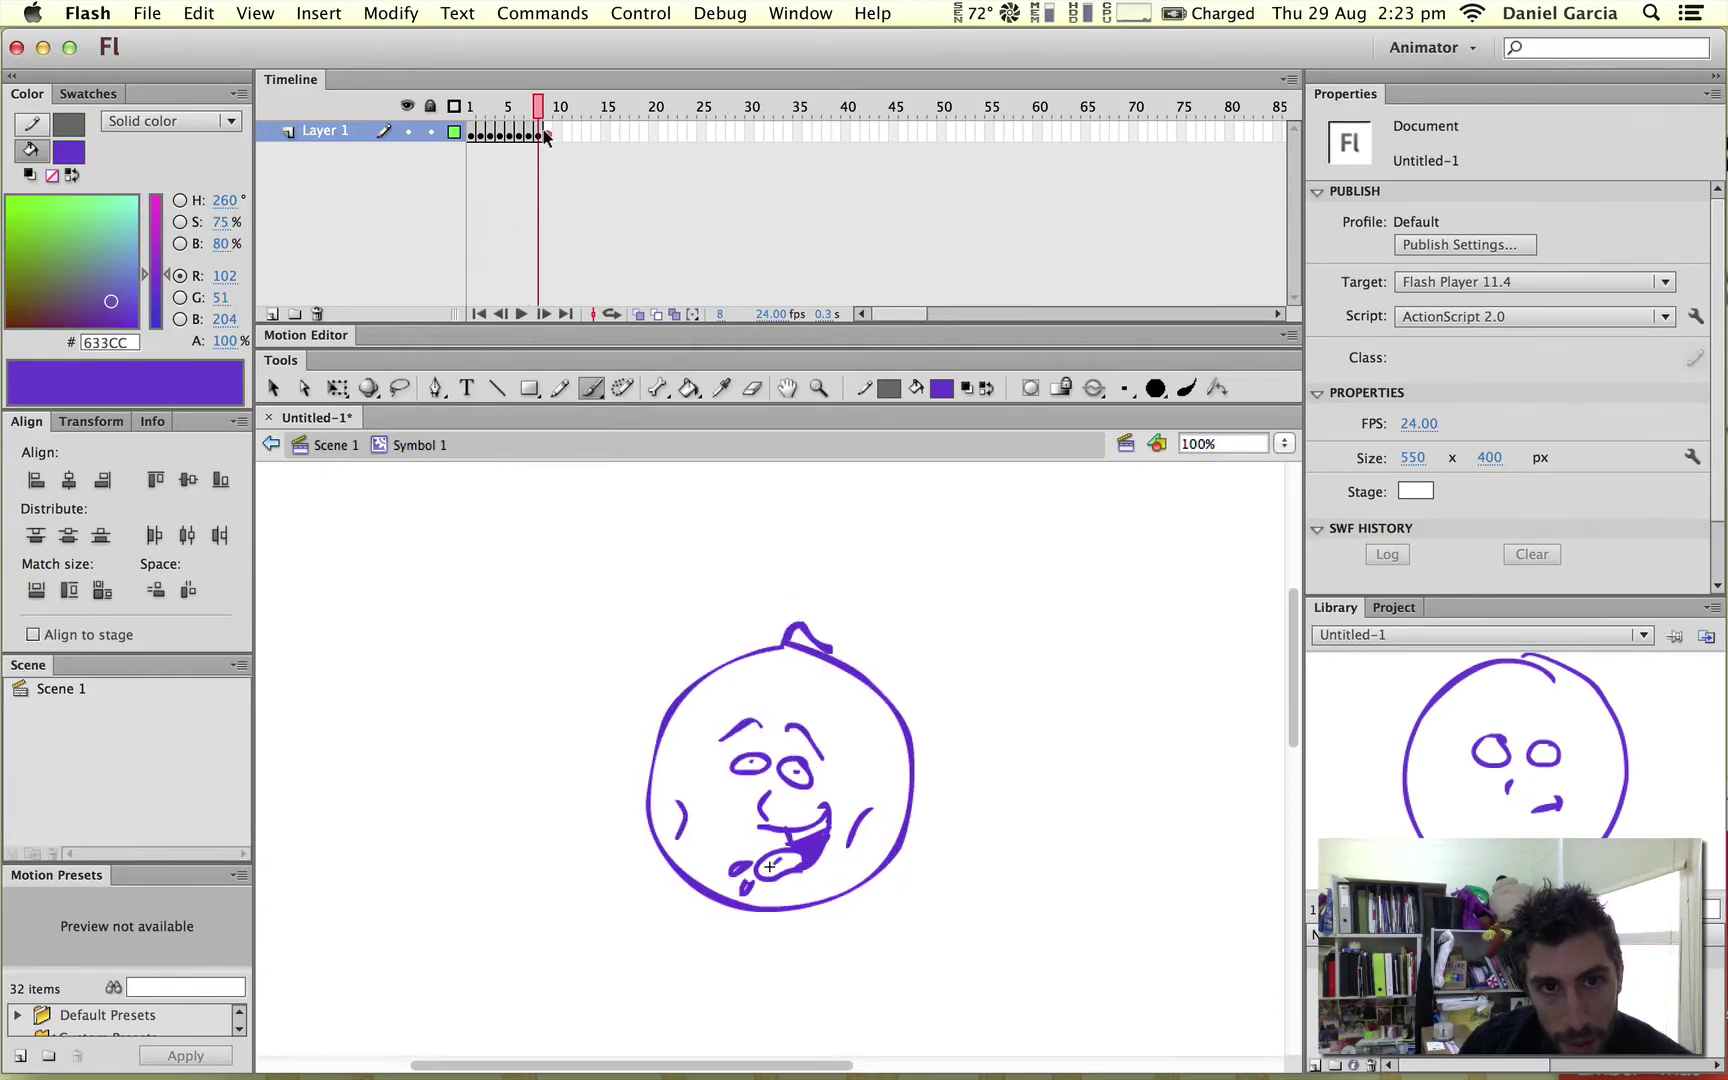
- Add a blank keyframe at frame 9 with onion skinning on to show frame 8
{"action": "right_click", "coordinate": [545, 134]}
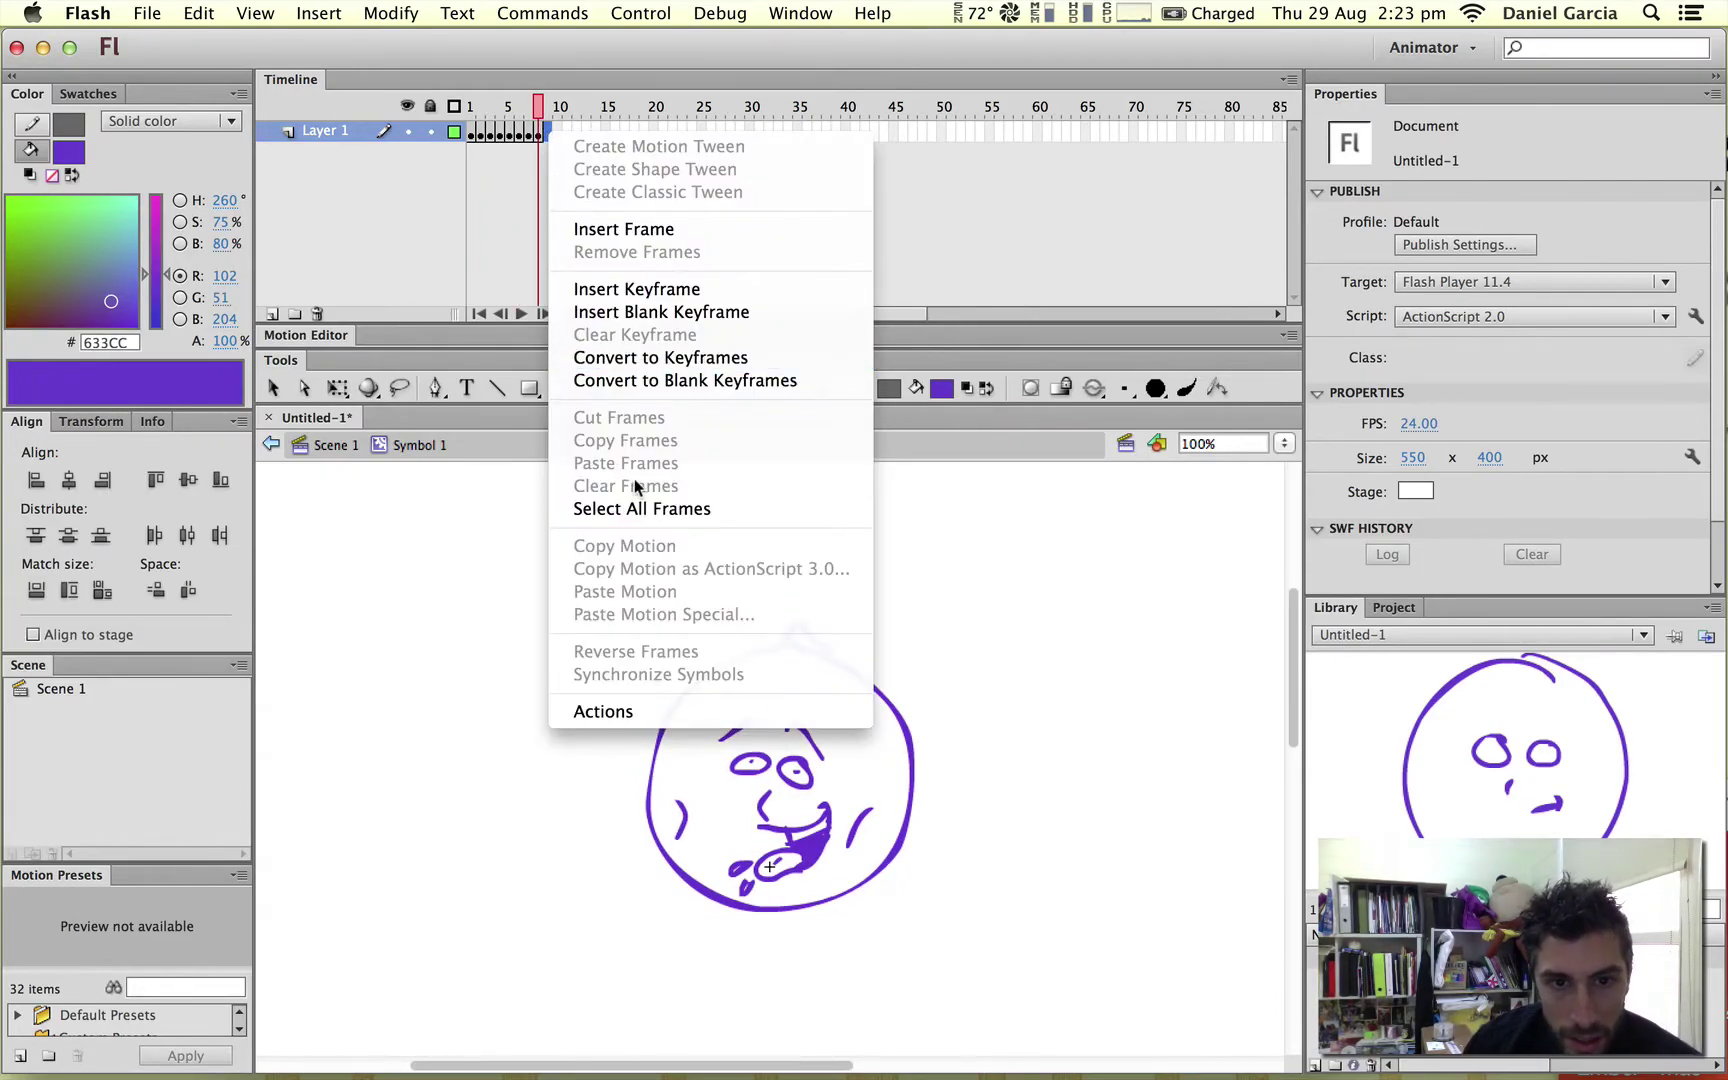
{"action": "left_click", "coordinate": [690, 314]}
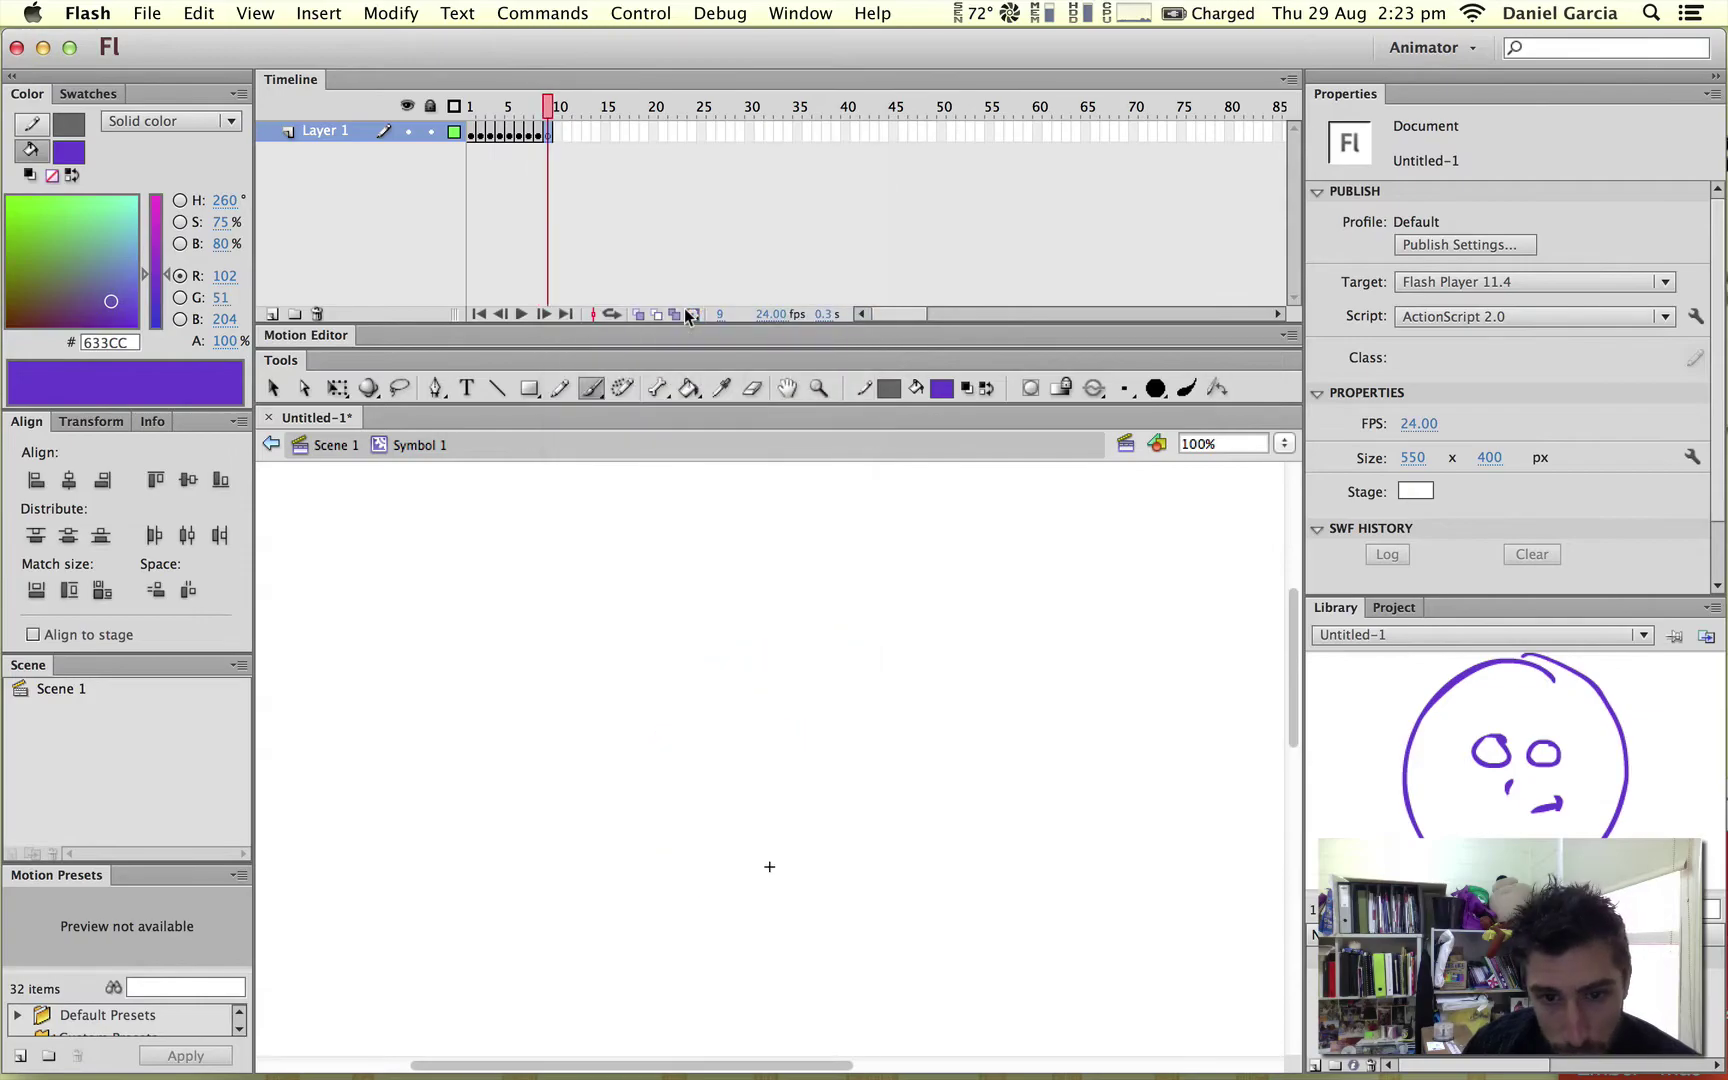
{"action": "left_click", "coordinate": [637, 314]}
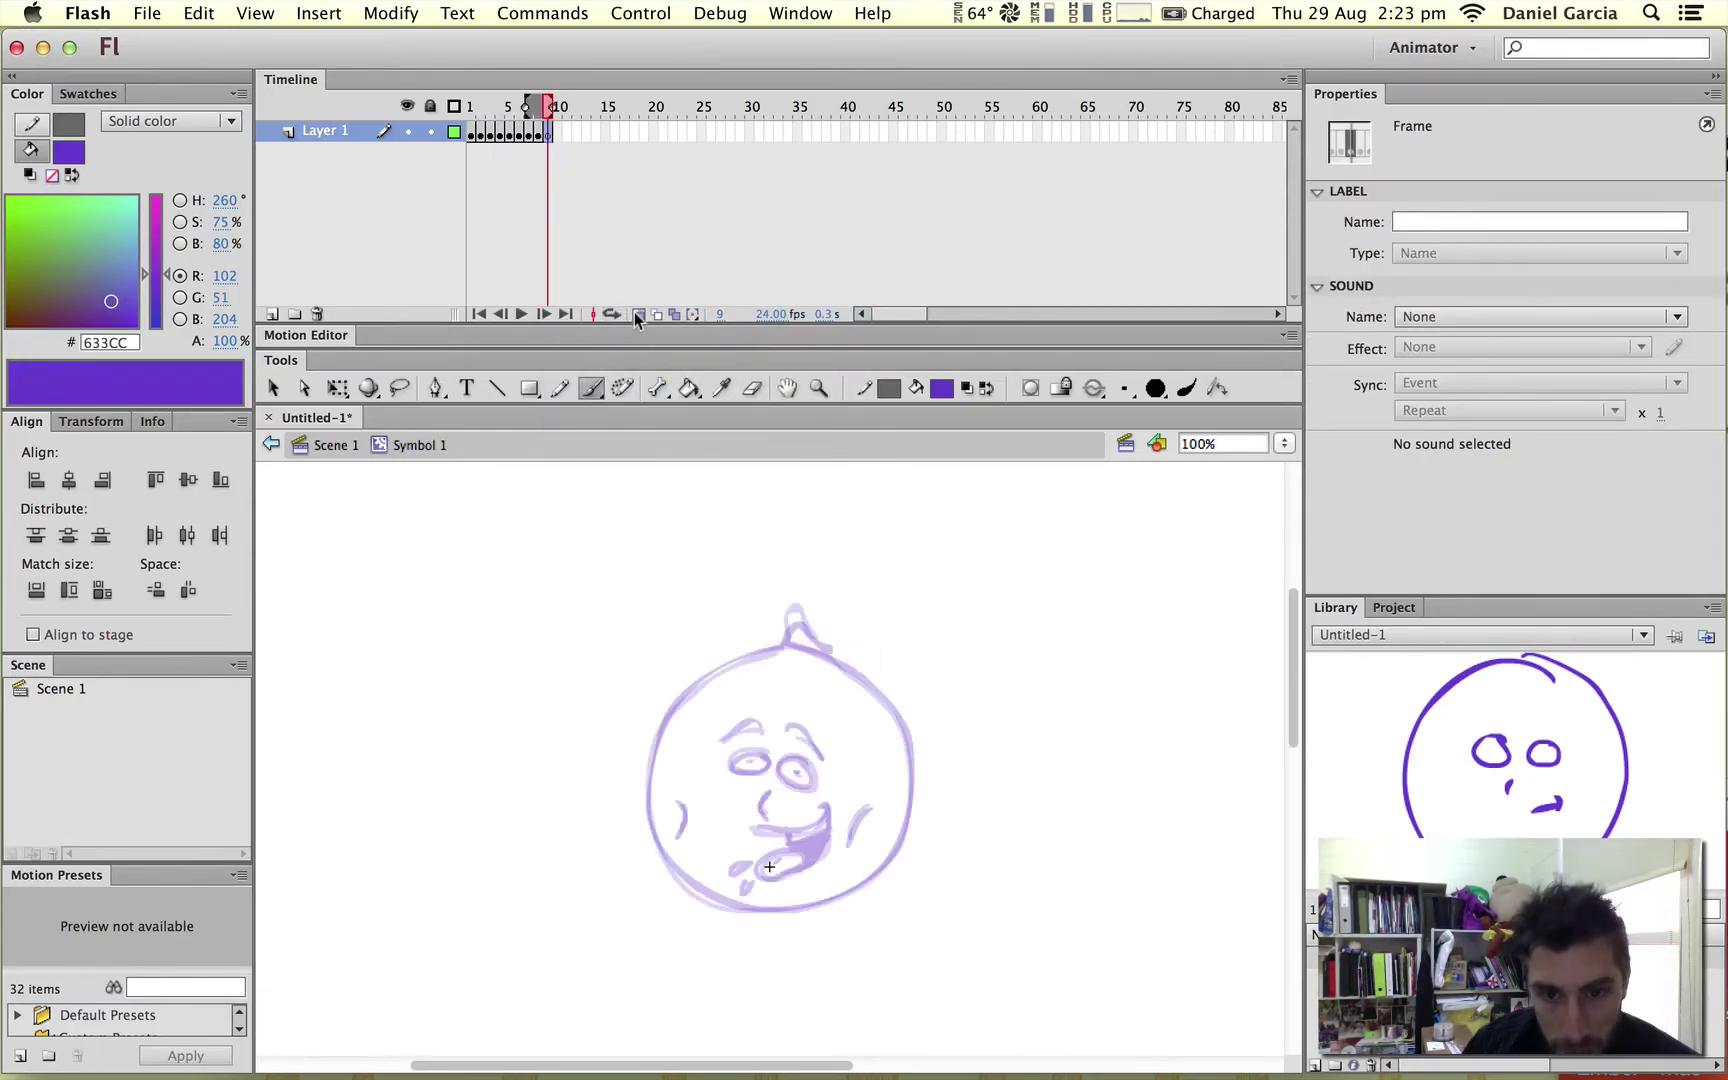
{"action": "key", "text": "b"}
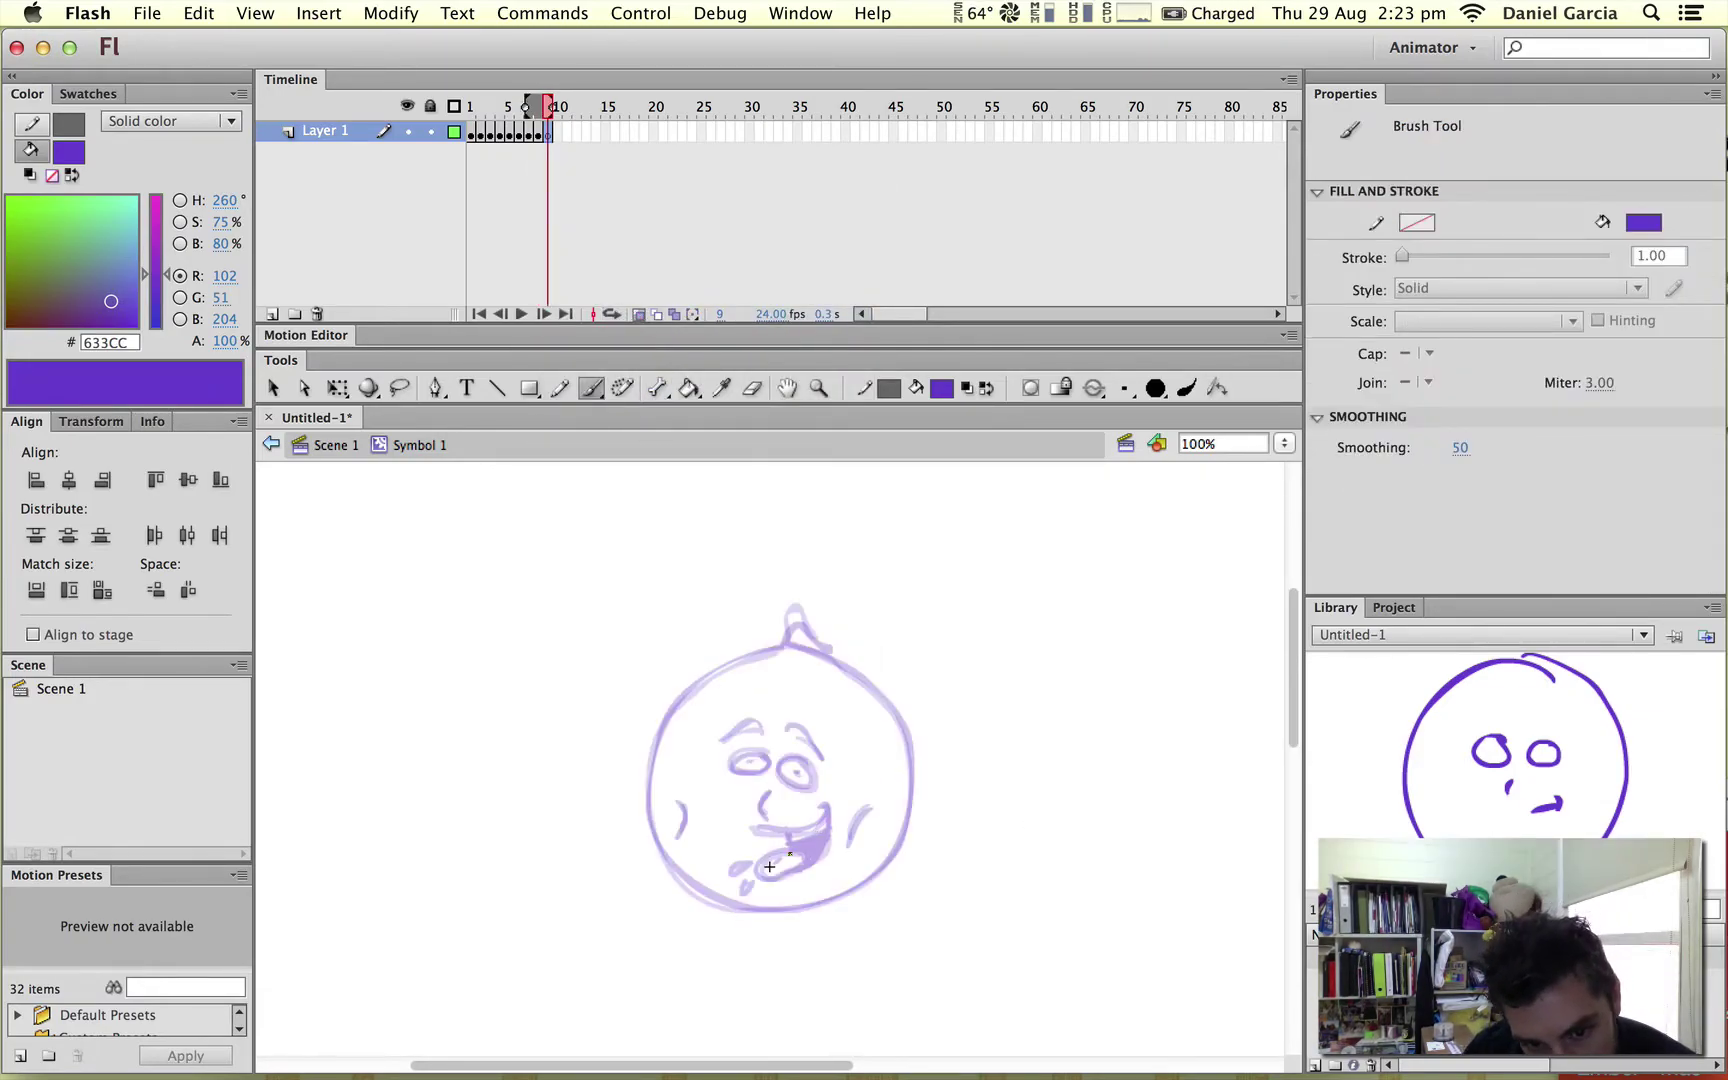
- Brush the mouth, curled tongue, drip, both cheek lines, eyes and eyebrows on frame 9
{"action": "mouse_move", "coordinate": [822, 818]}
{"action": "left_mouse_down"}
{"action": "mouse_move", "coordinate": [831, 806]}
{"action": "mouse_move", "coordinate": [758, 872]}
{"action": "mouse_move", "coordinate": [800, 884]}
{"action": "left_mouse_up"}
{"action": "key", "text": "super+z"}
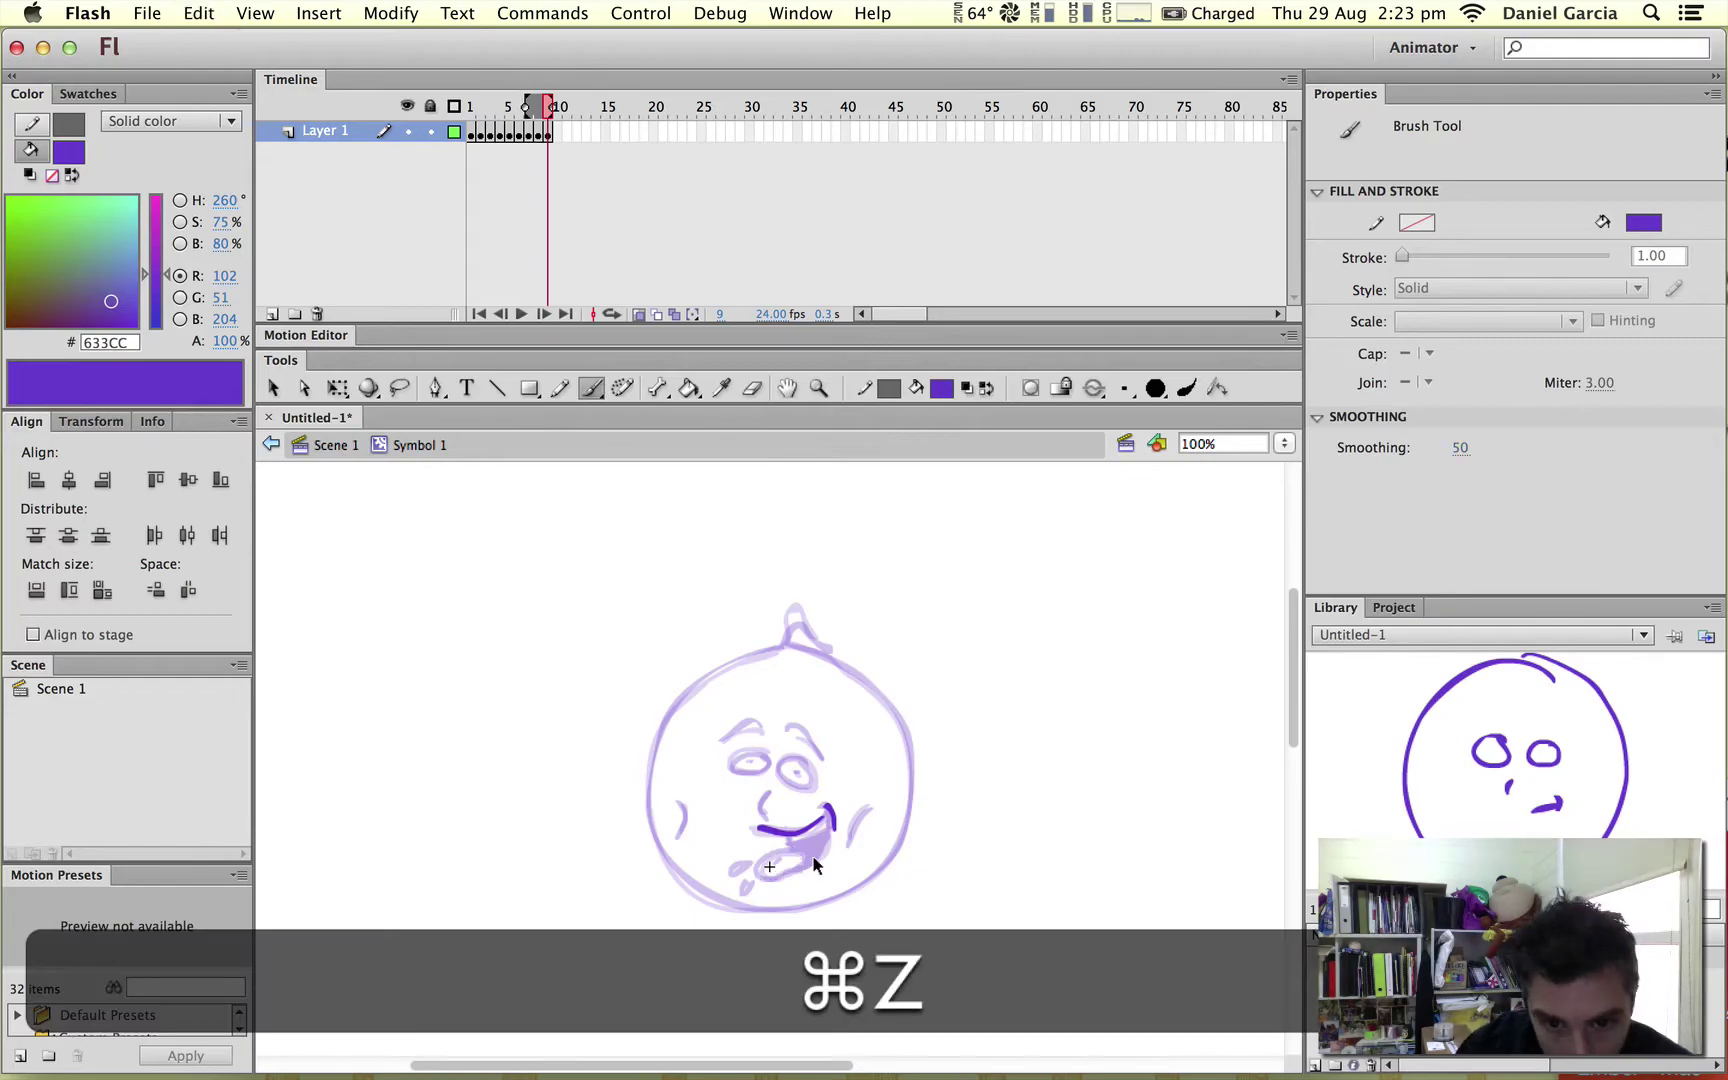
{"action": "mouse_move", "coordinate": [784, 852]}
{"action": "left_mouse_down"}
{"action": "mouse_move", "coordinate": [820, 855]}
{"action": "mouse_move", "coordinate": [814, 832]}
{"action": "mouse_move", "coordinate": [800, 853]}
{"action": "left_mouse_up"}
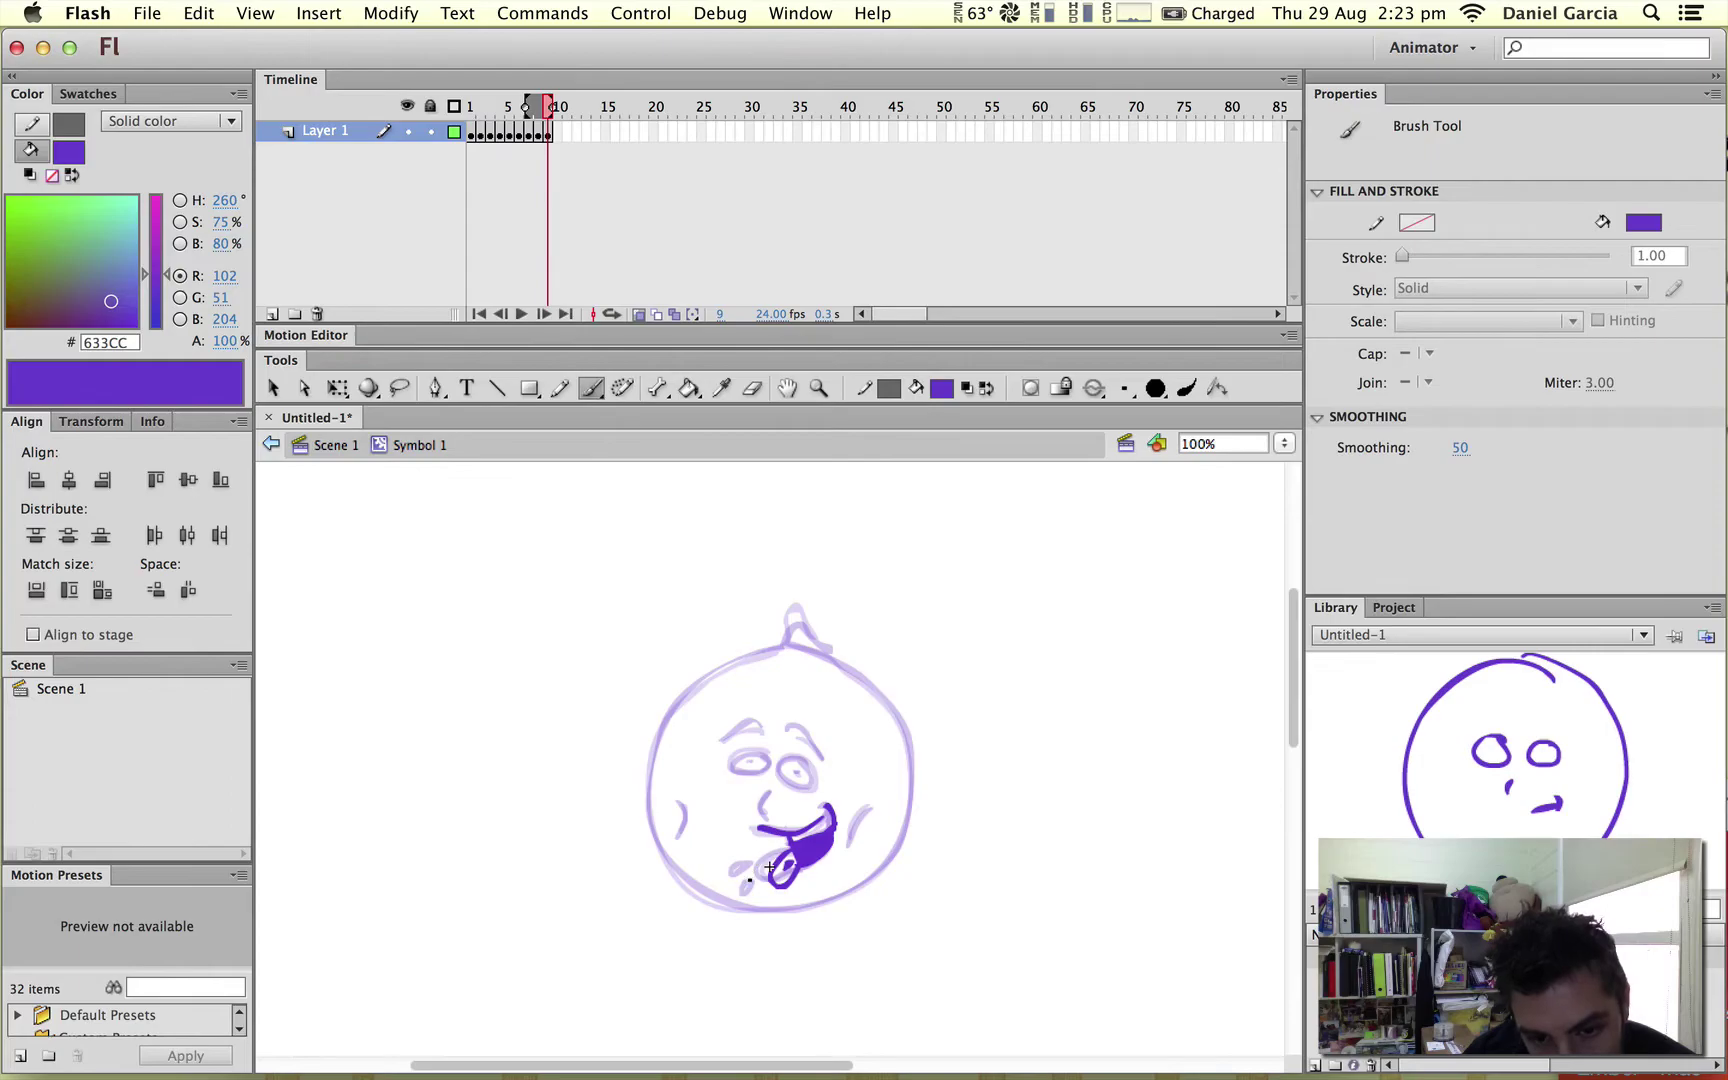
{"action": "left_click_drag", "start_coordinate": [769, 882], "coordinate": [767, 900]}
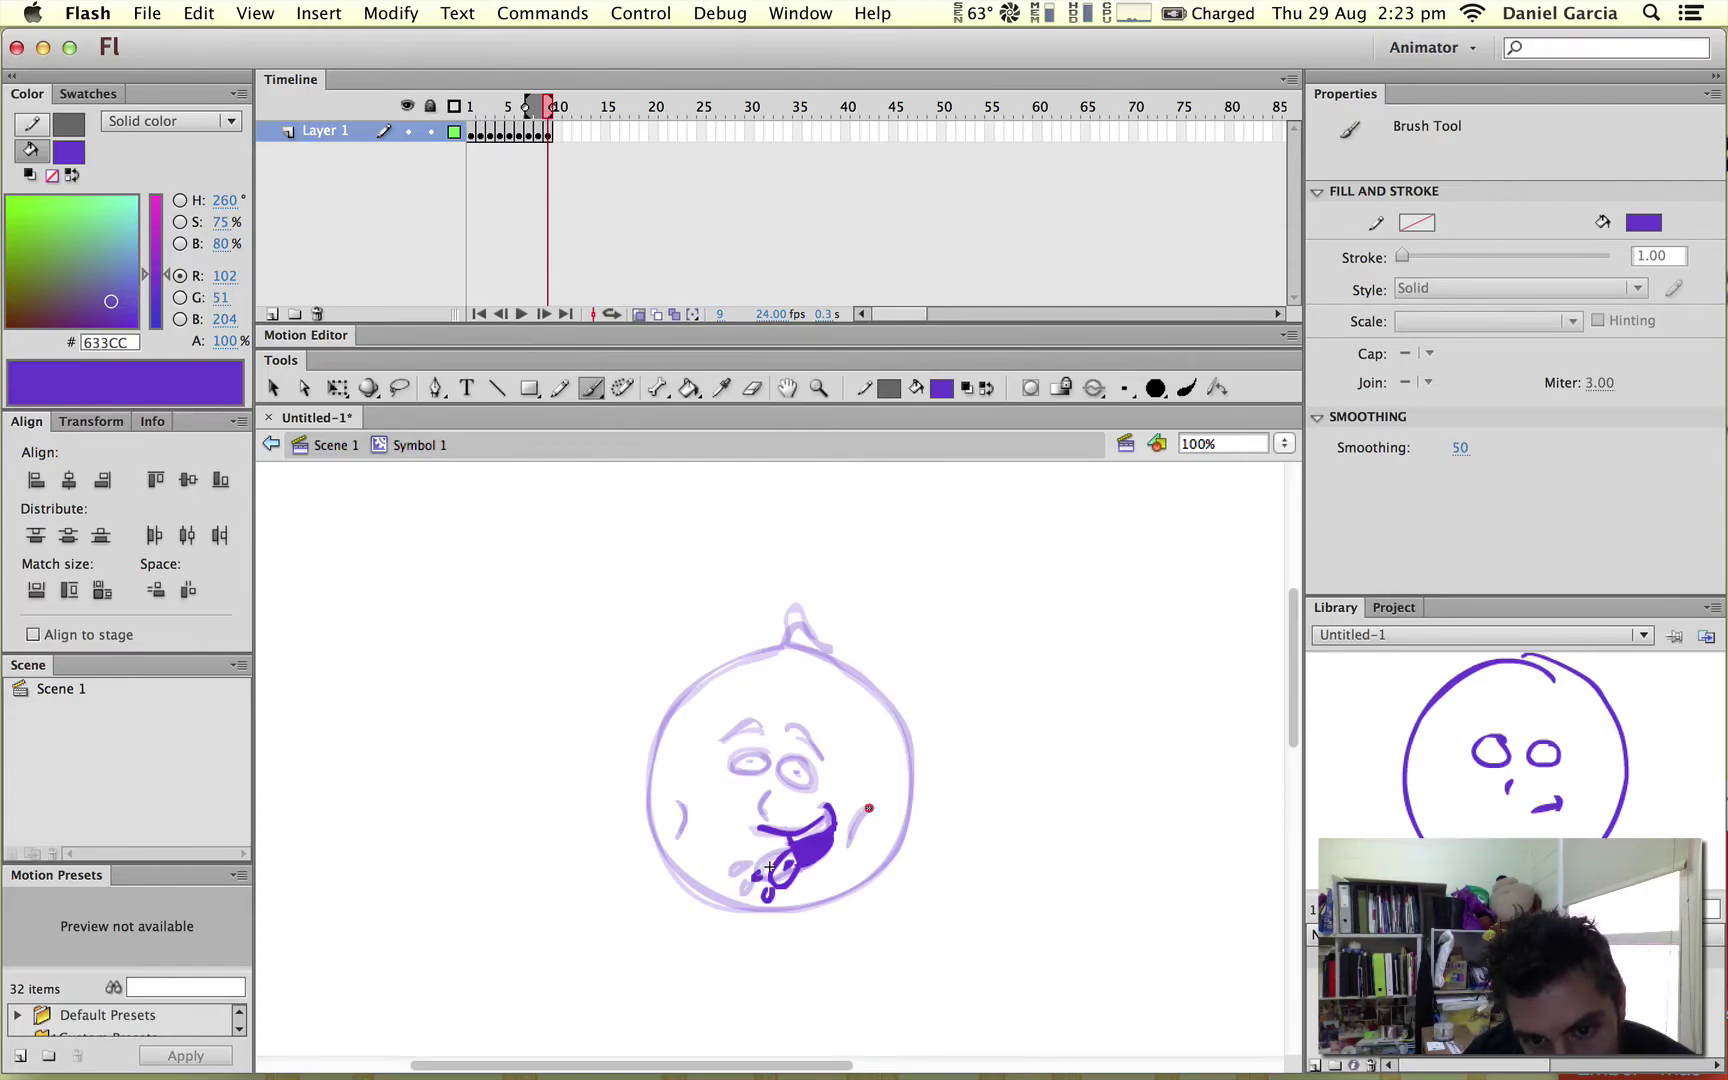
{"action": "left_click_drag", "start_coordinate": [868, 807], "coordinate": [843, 849]}
{"action": "left_click_drag", "start_coordinate": [678, 808], "coordinate": [676, 828]}
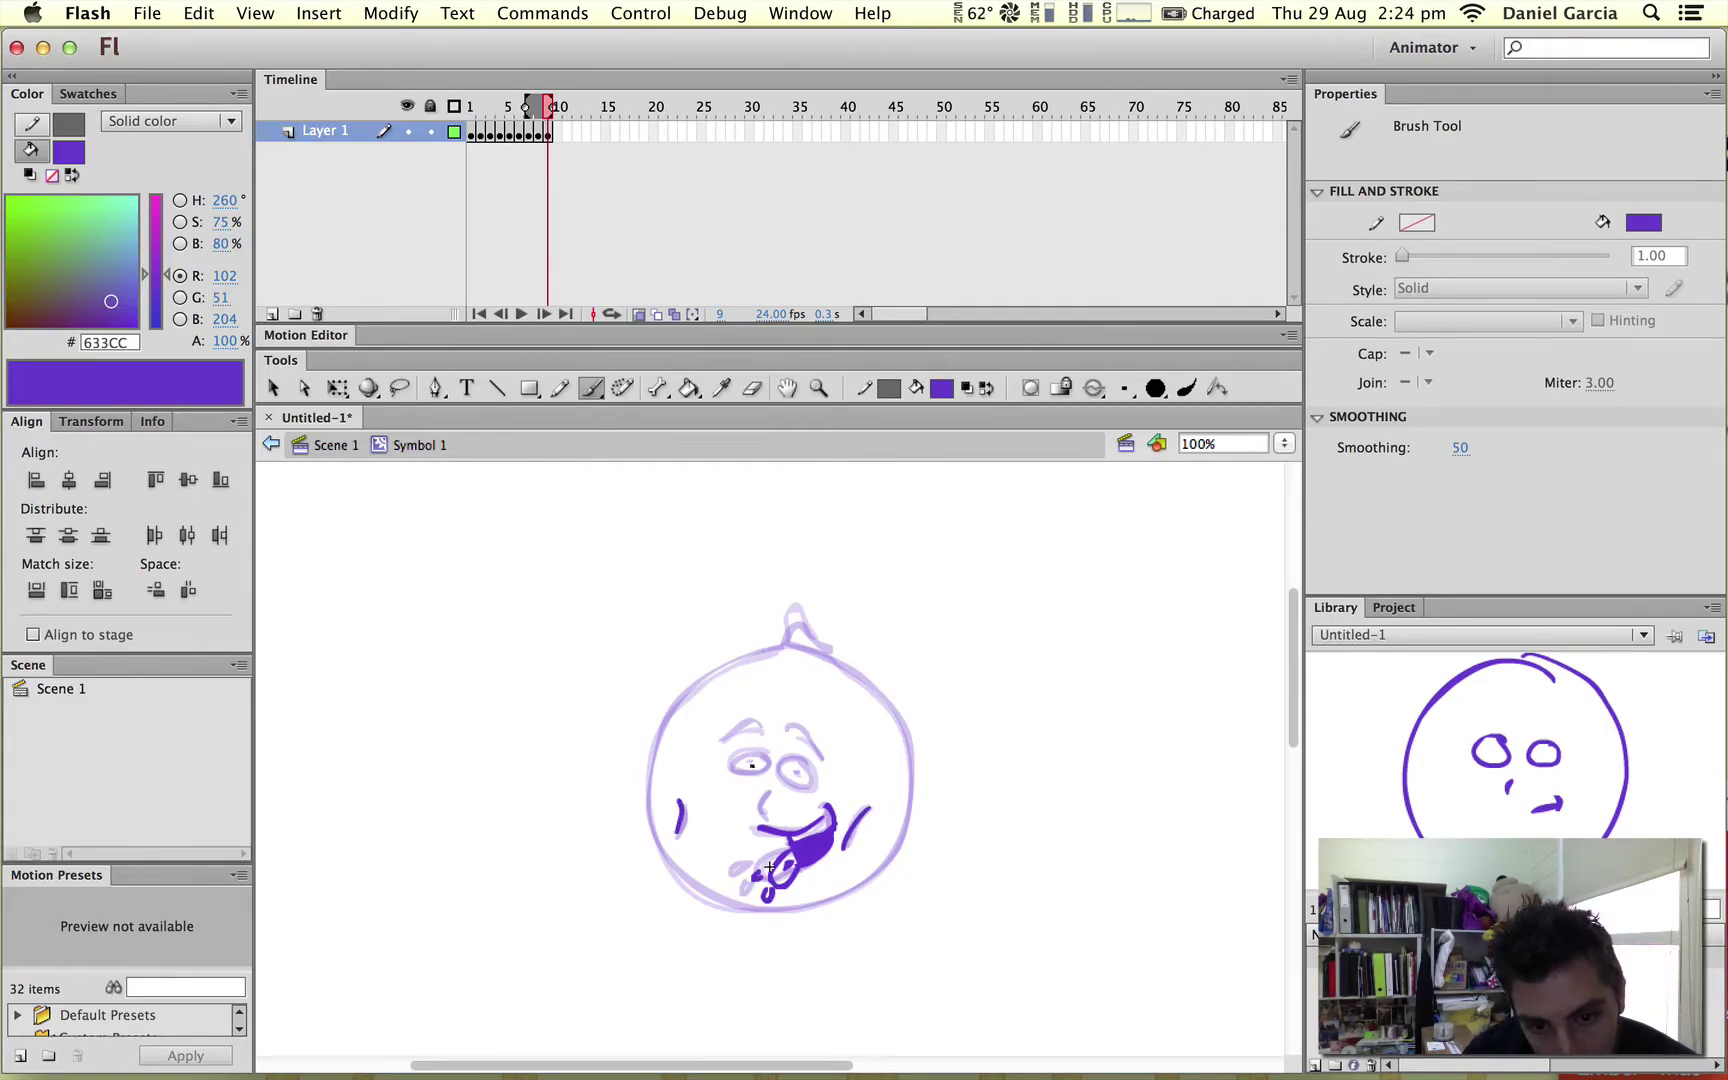
{"action": "mouse_move", "coordinate": [752, 748]}
{"action": "left_mouse_down"}
{"action": "mouse_move", "coordinate": [733, 772]}
{"action": "mouse_move", "coordinate": [760, 750]}
{"action": "mouse_move", "coordinate": [804, 790]}
{"action": "left_mouse_up"}
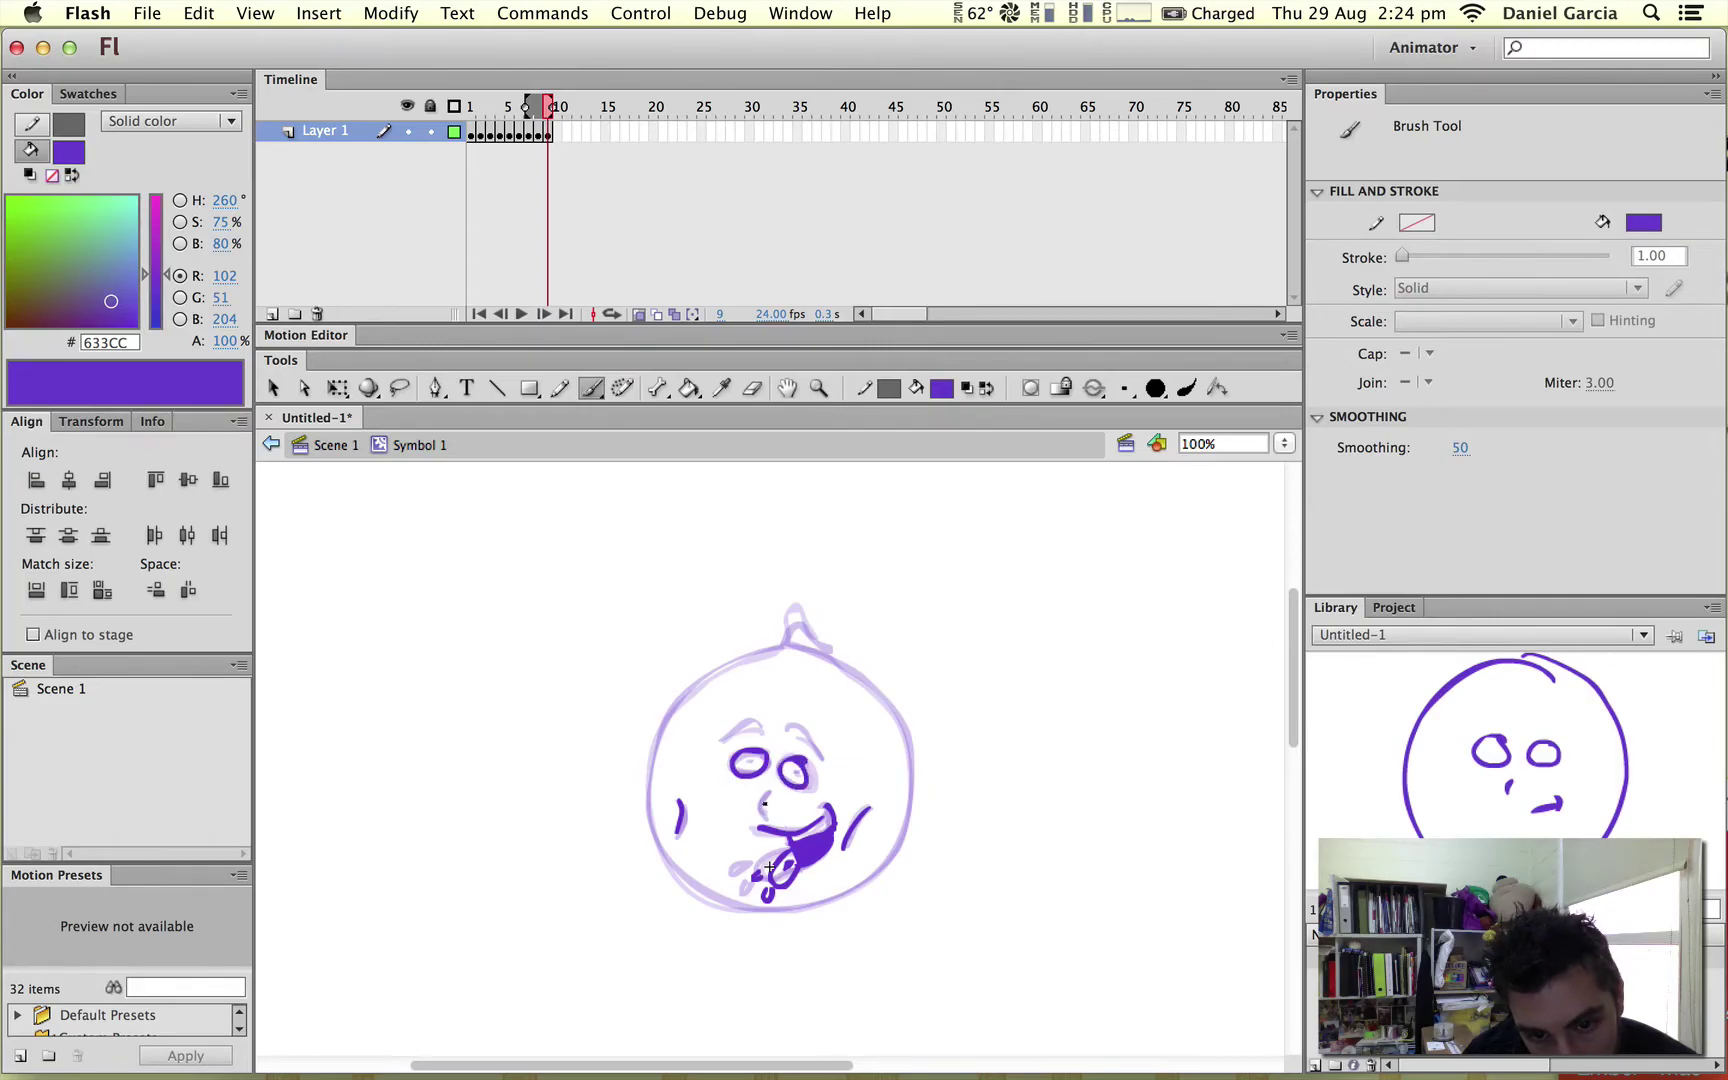
{"action": "mouse_move", "coordinate": [722, 740]}
{"action": "left_mouse_down"}
{"action": "mouse_move", "coordinate": [752, 708]}
{"action": "mouse_move", "coordinate": [758, 736]}
{"action": "mouse_move", "coordinate": [793, 718]}
{"action": "mouse_move", "coordinate": [716, 682]}
{"action": "mouse_move", "coordinate": [648, 772]}
{"action": "mouse_move", "coordinate": [675, 868]}
{"action": "mouse_move", "coordinate": [765, 917]}
{"action": "mouse_move", "coordinate": [850, 891]}
{"action": "mouse_move", "coordinate": [880, 858]}
{"action": "mouse_move", "coordinate": [905, 725]}
{"action": "mouse_move", "coordinate": [782, 646]}
{"action": "mouse_move", "coordinate": [836, 668]}
{"action": "left_mouse_up"}
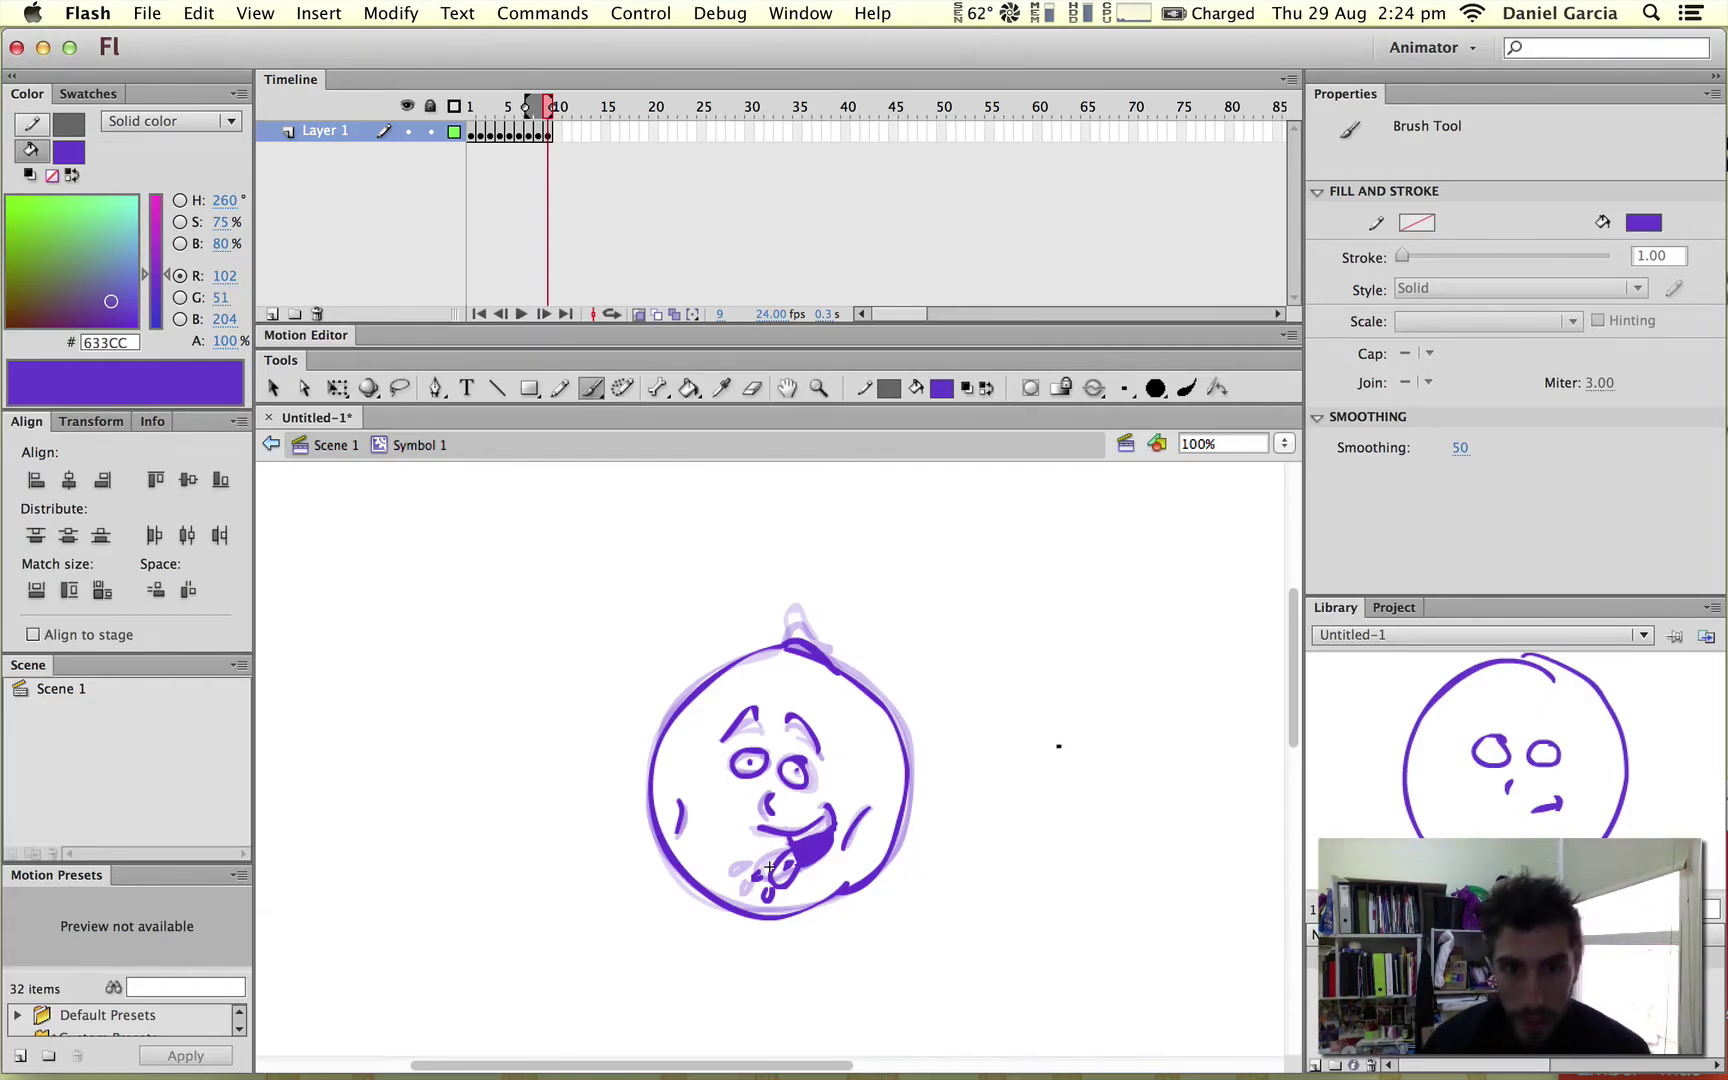
- Return to frame 1, show onion skinning across frames 1–9, and play the face animation
{"action": "left_click", "coordinate": [639, 315]}
{"action": "left_click", "coordinate": [479, 314]}
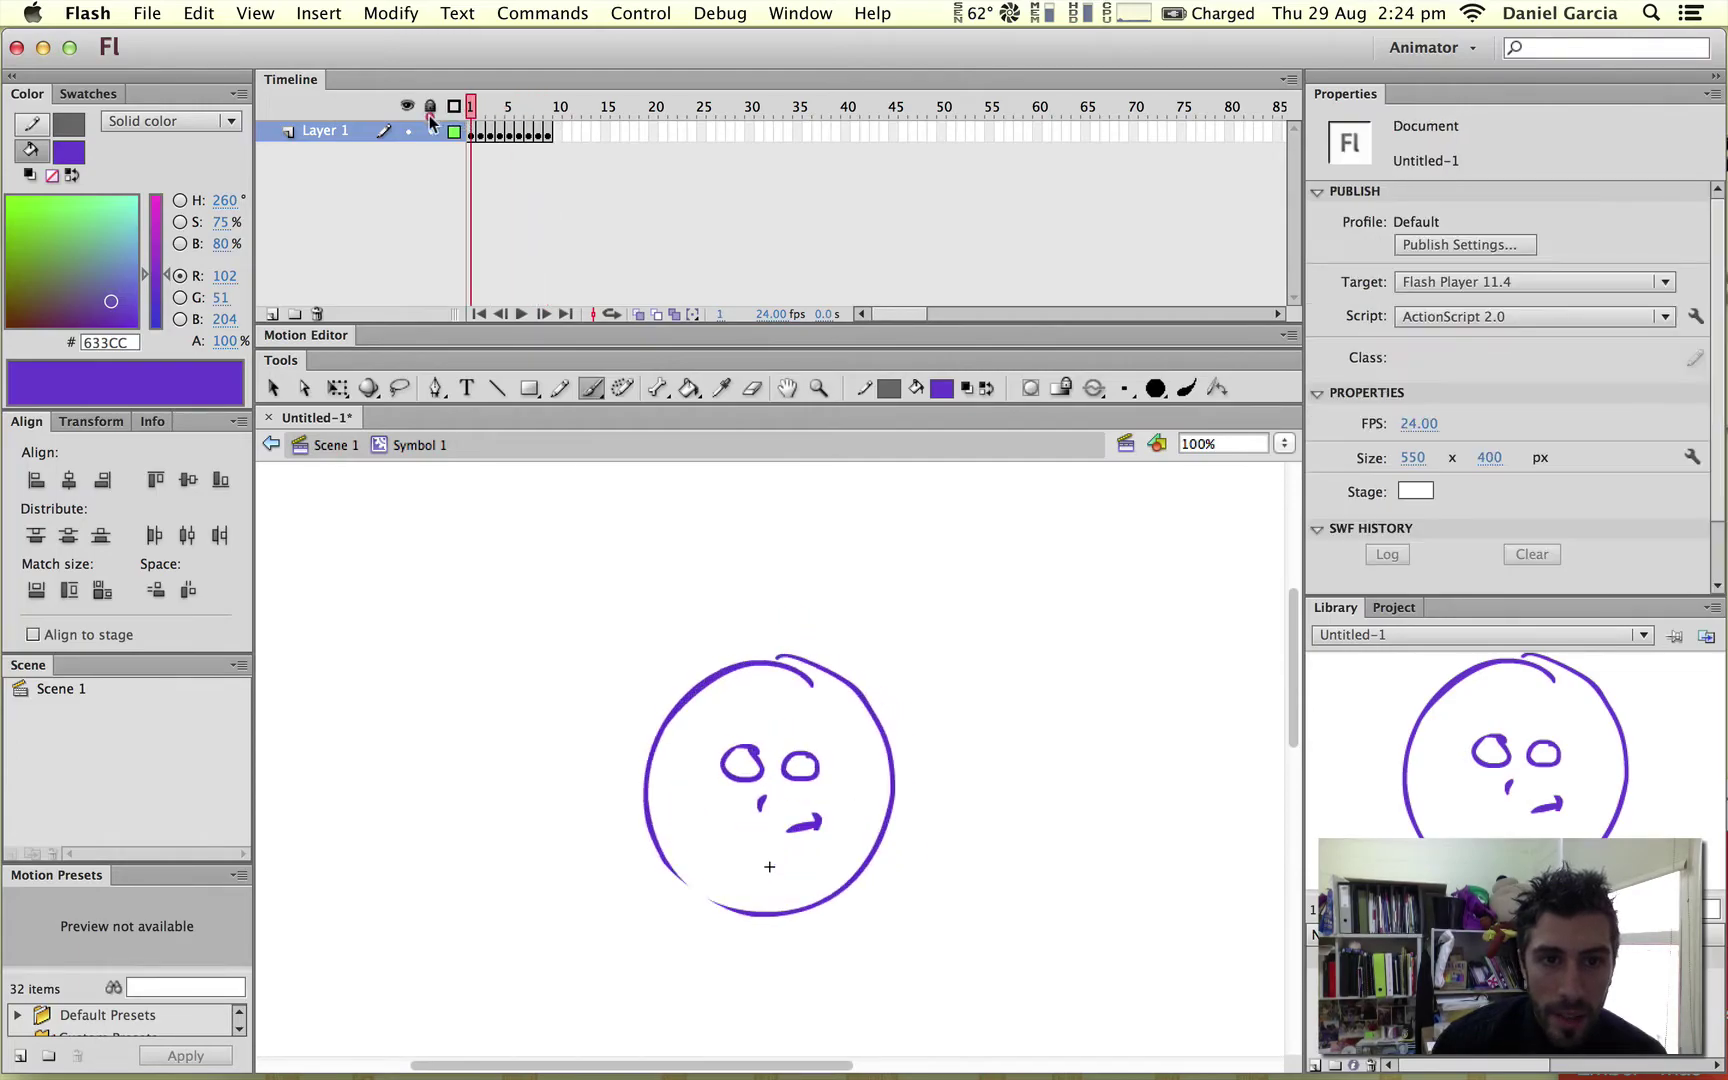
{"action": "left_click", "coordinate": [611, 314]}
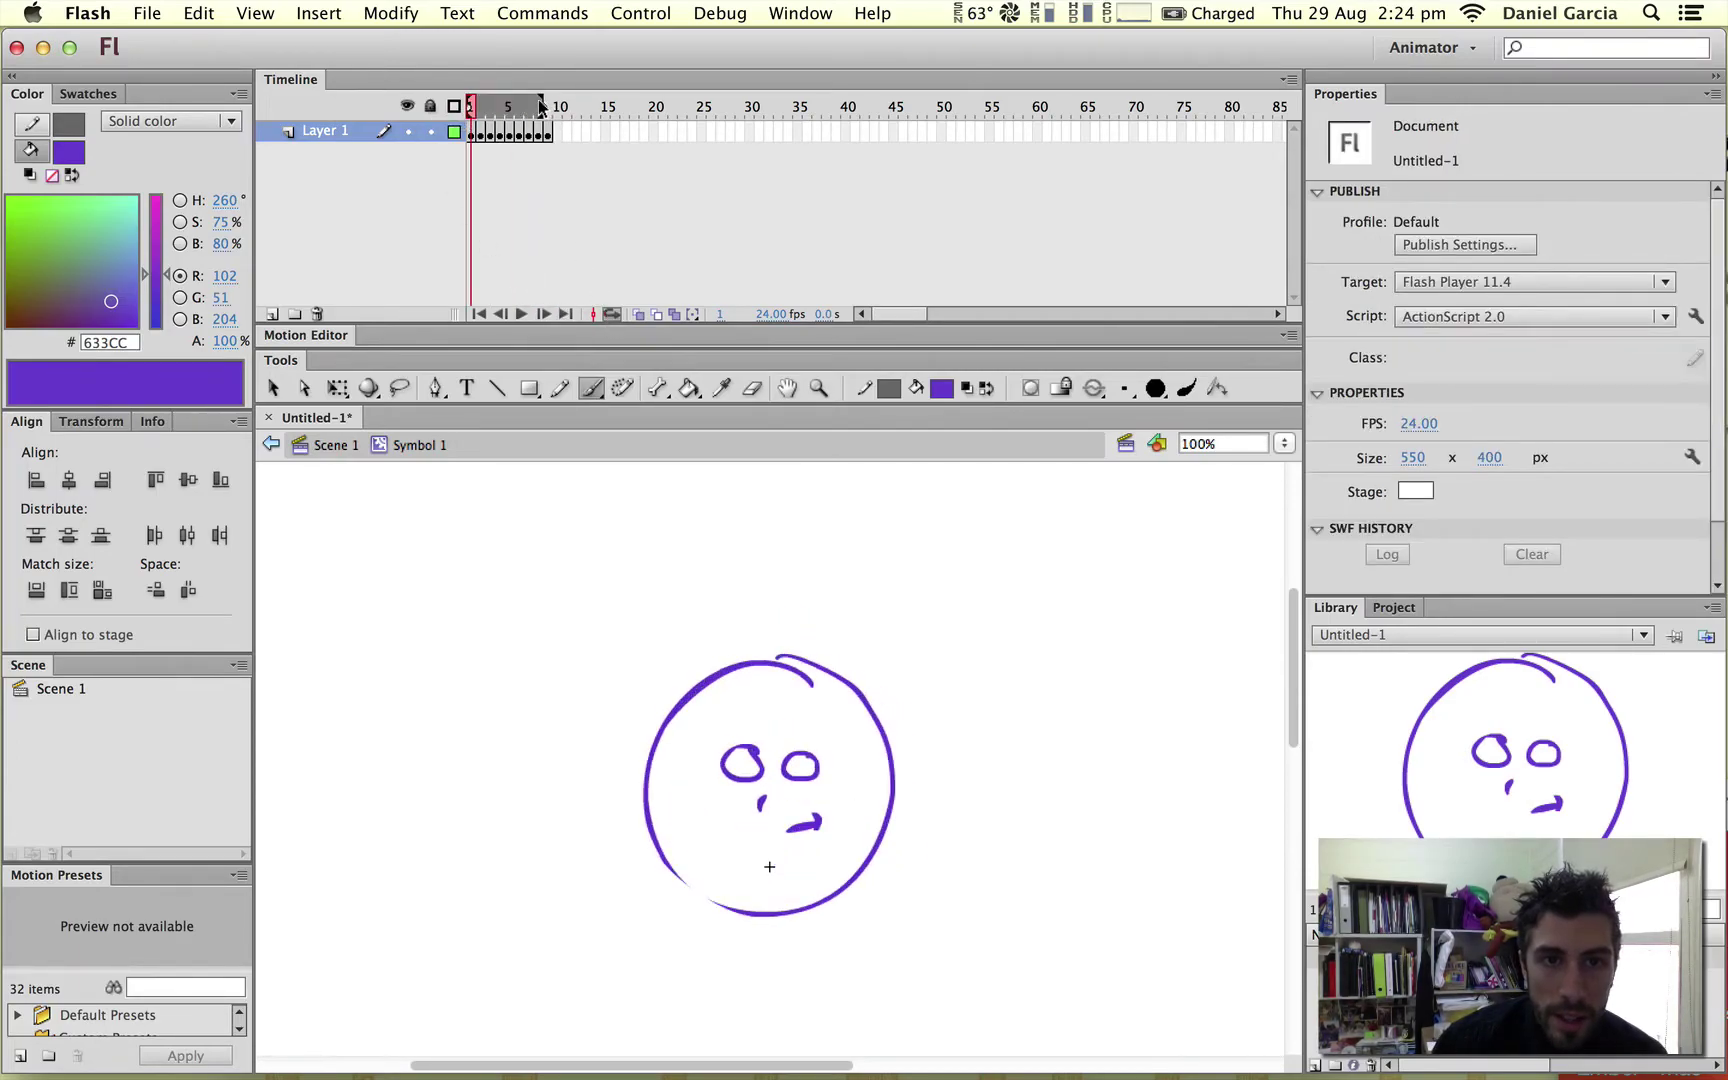
{"action": "left_click", "coordinate": [521, 314]}
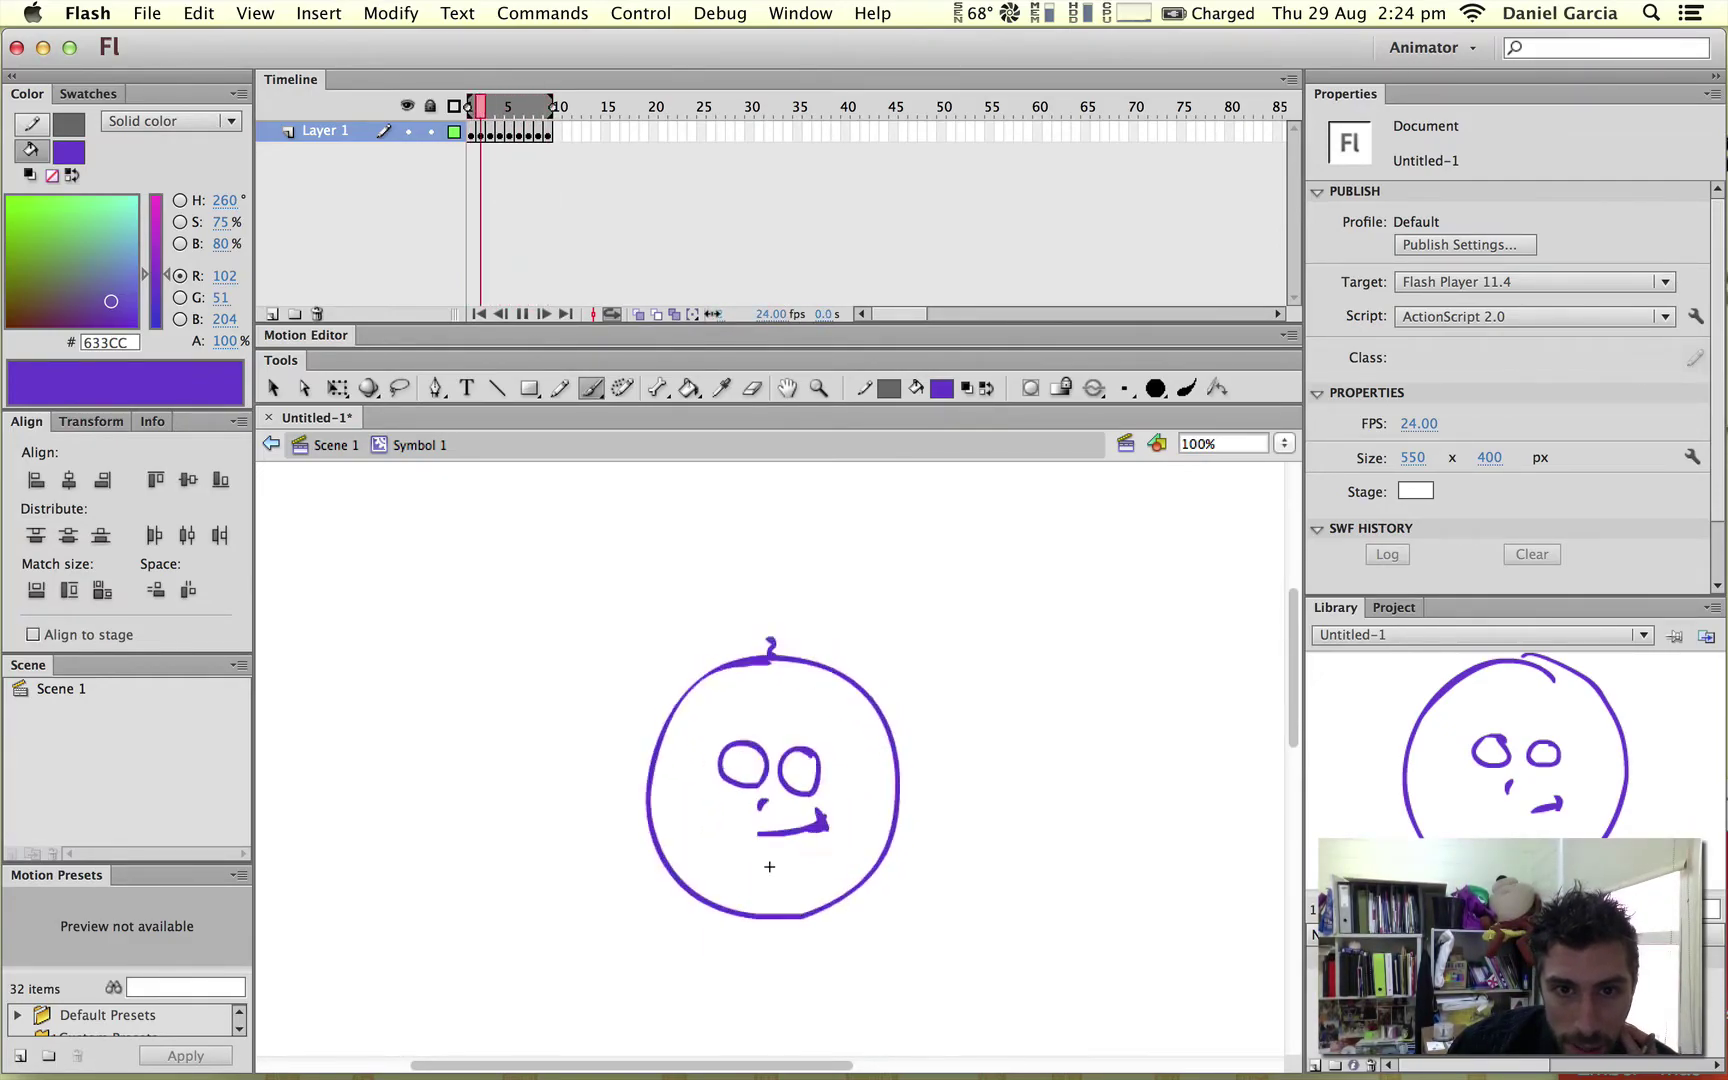
- Lower the frame rate from 24 to 15 fps, stop playback, and go back to frame 1
{"action": "left_click_drag", "start_coordinate": [764, 311], "coordinate": [732, 321]}
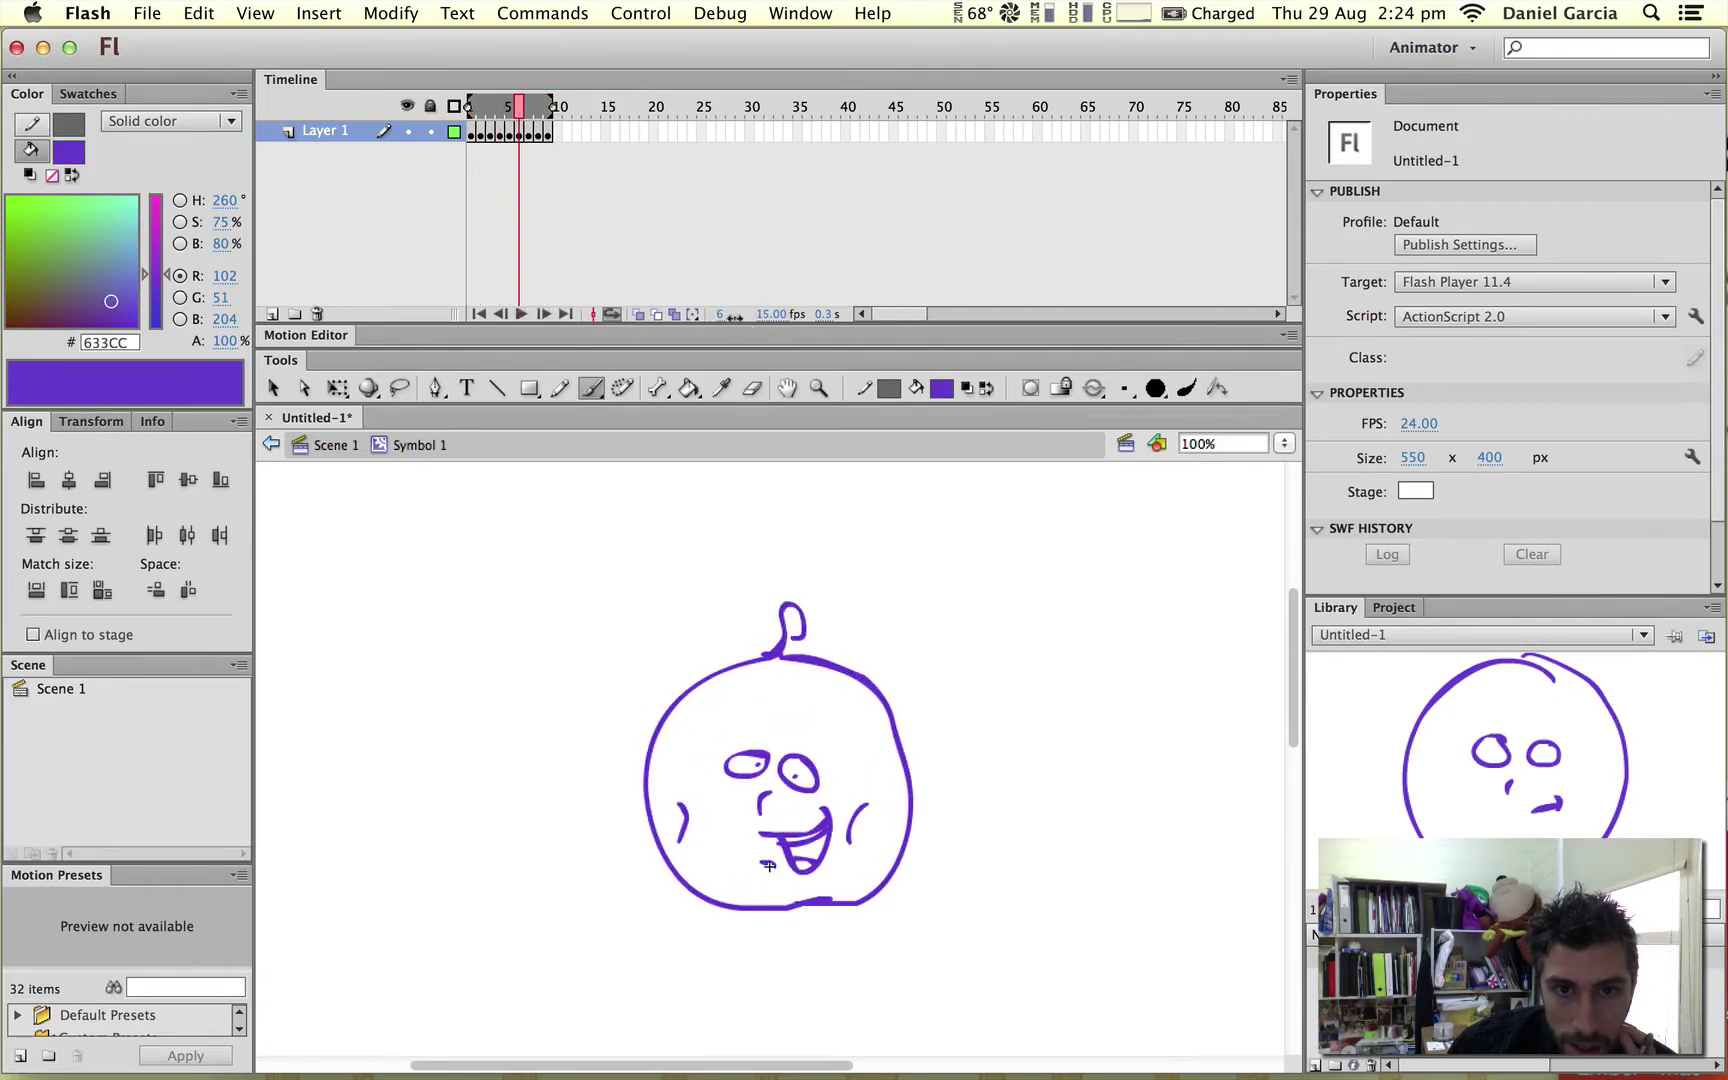
{"action": "left_click", "coordinate": [522, 315]}
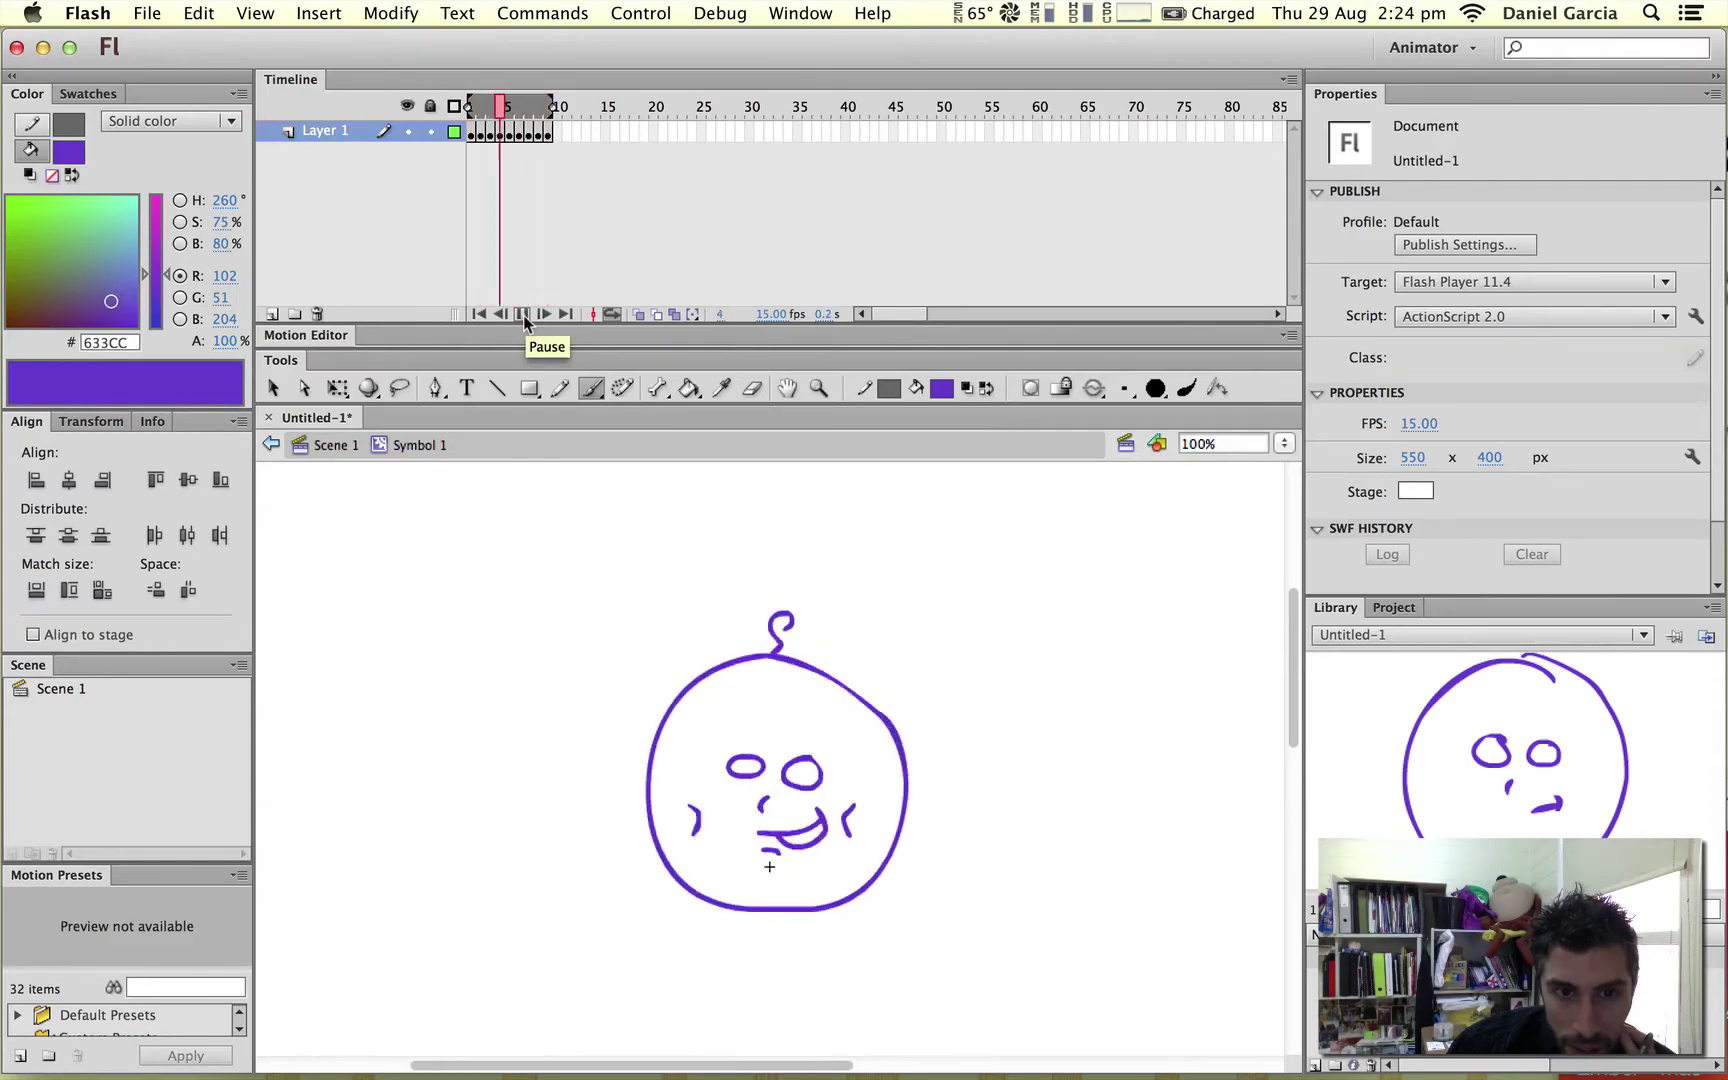
{"action": "left_click", "coordinate": [527, 315]}
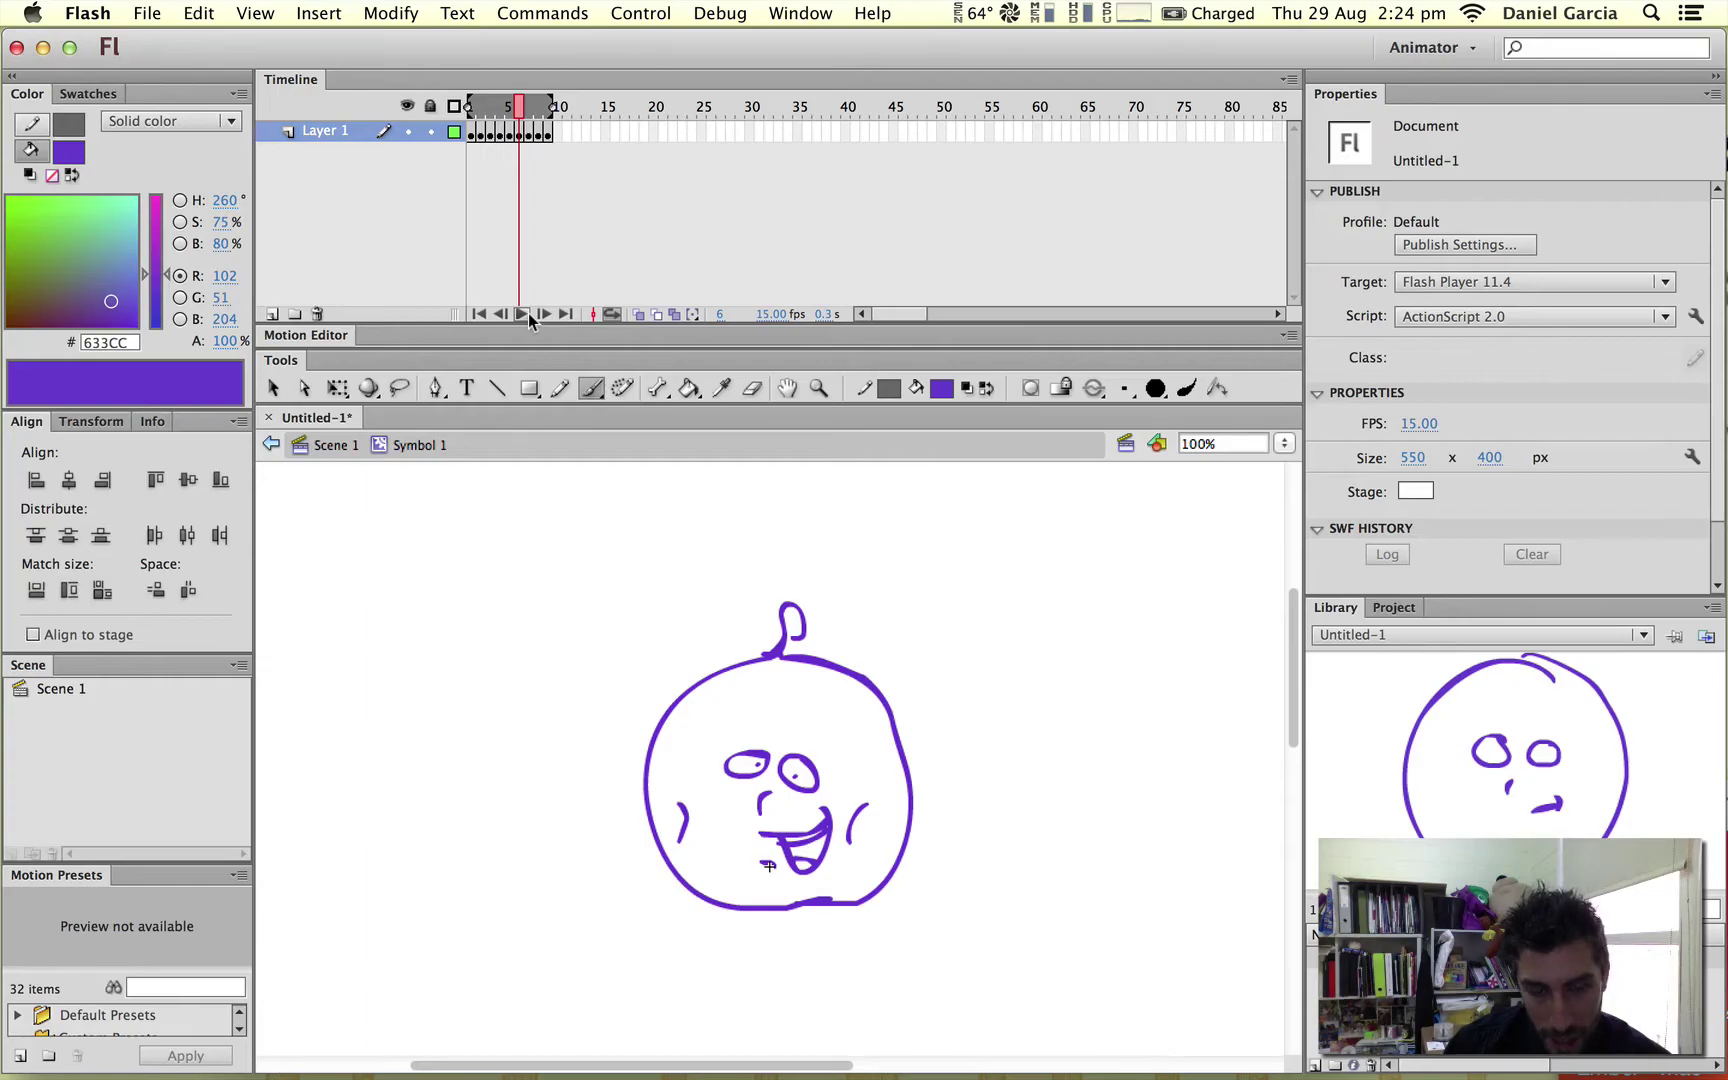
{"action": "left_click", "coordinate": [488, 108]}
{"action": "left_click", "coordinate": [470, 108]}
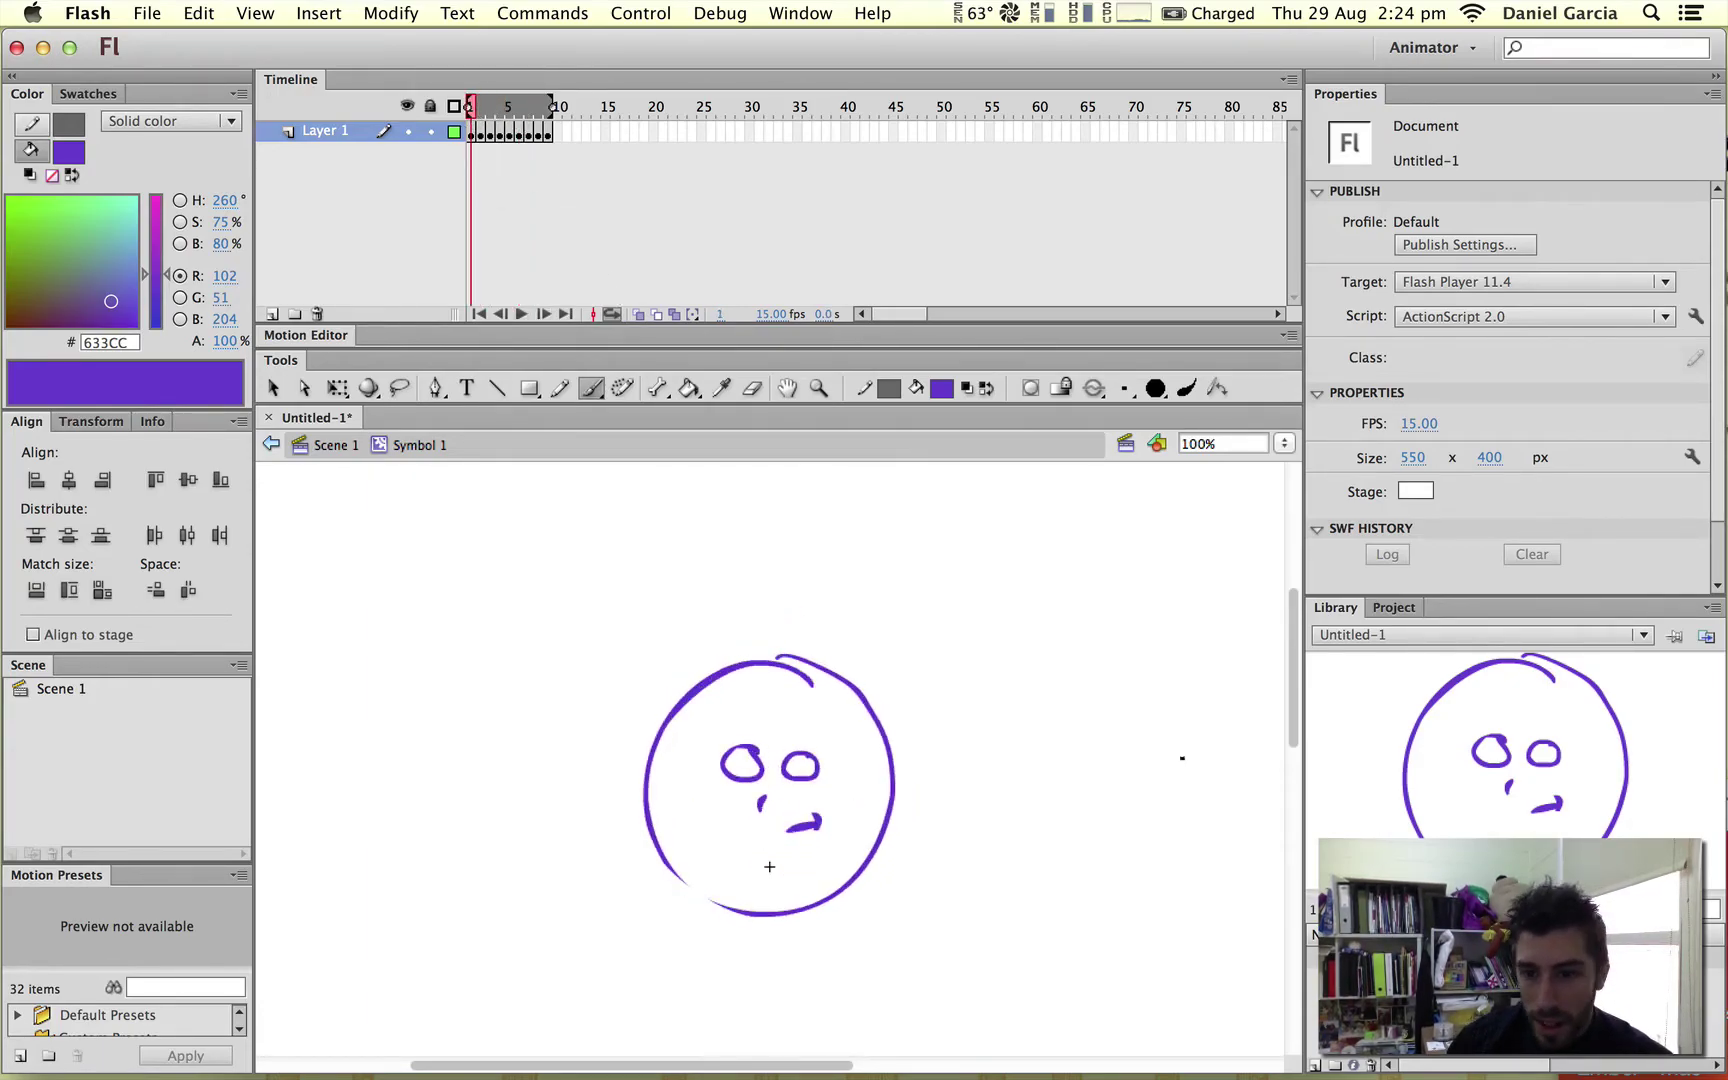
- Create a new Movie Clip named Symbol 2 from the Library's New Symbol option
{"action": "right_click", "coordinate": [1328, 688]}
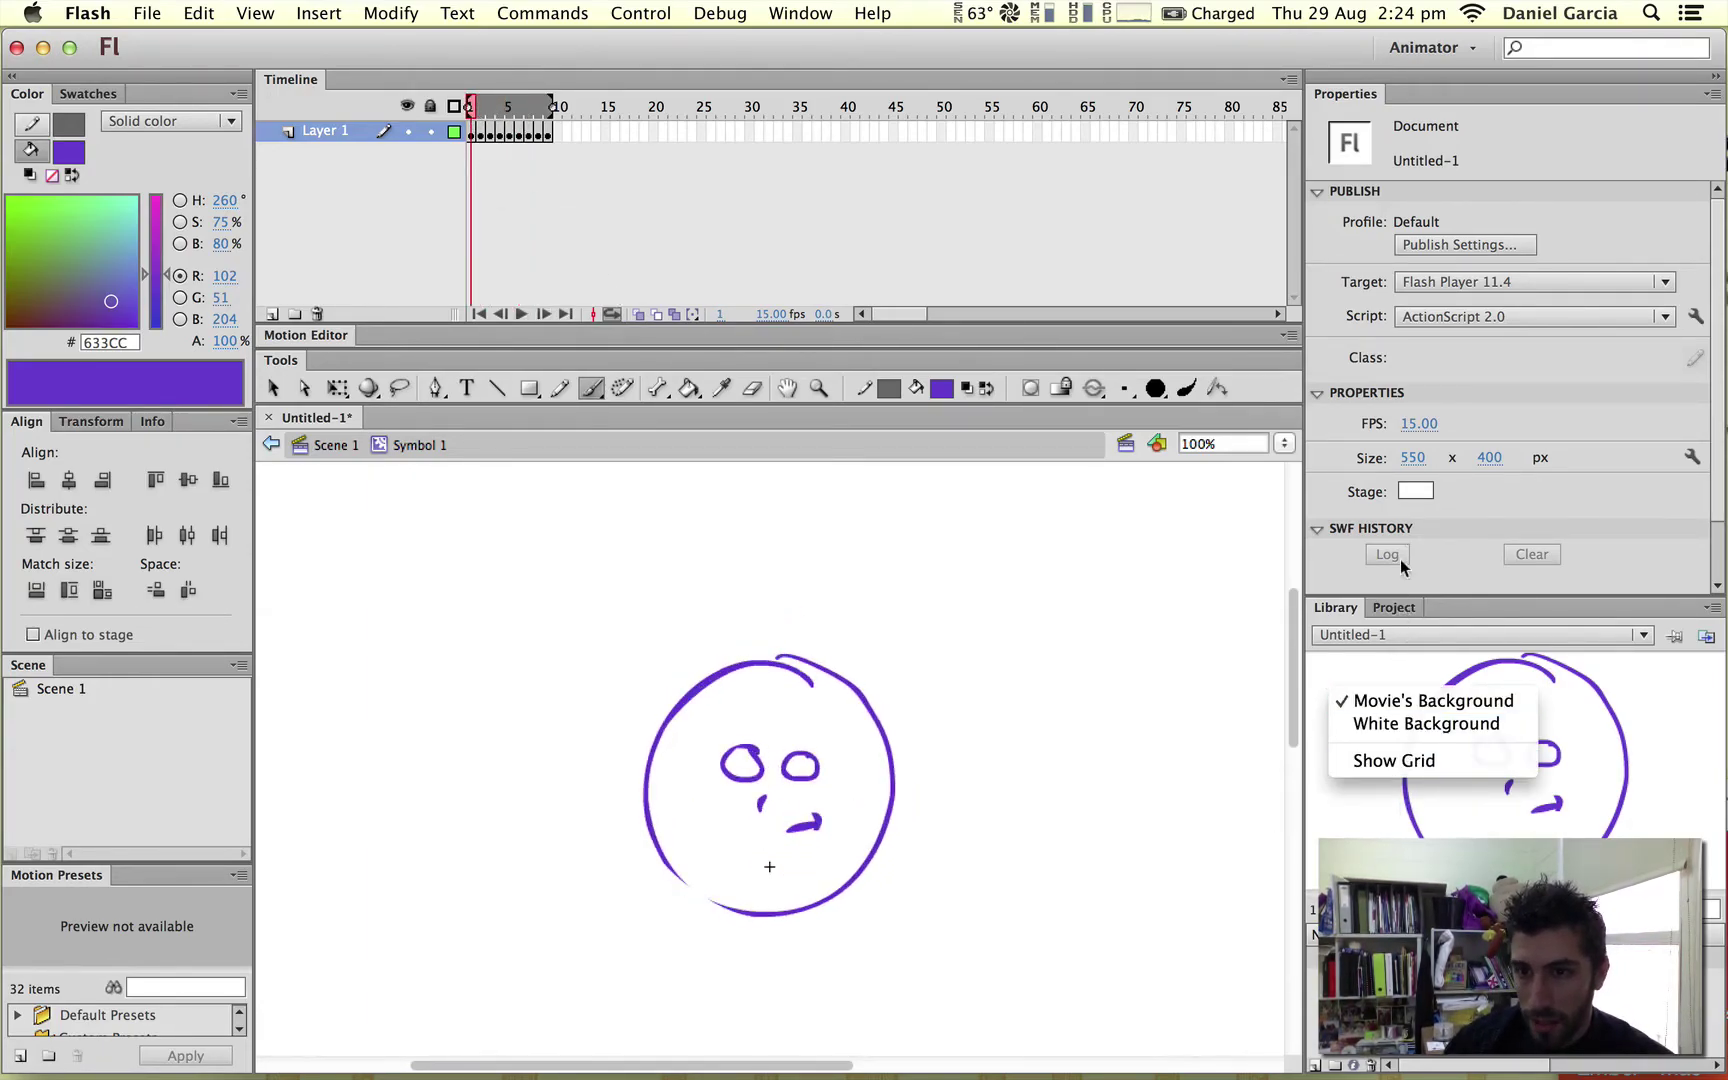
{"action": "right_click", "coordinate": [1458, 390]}
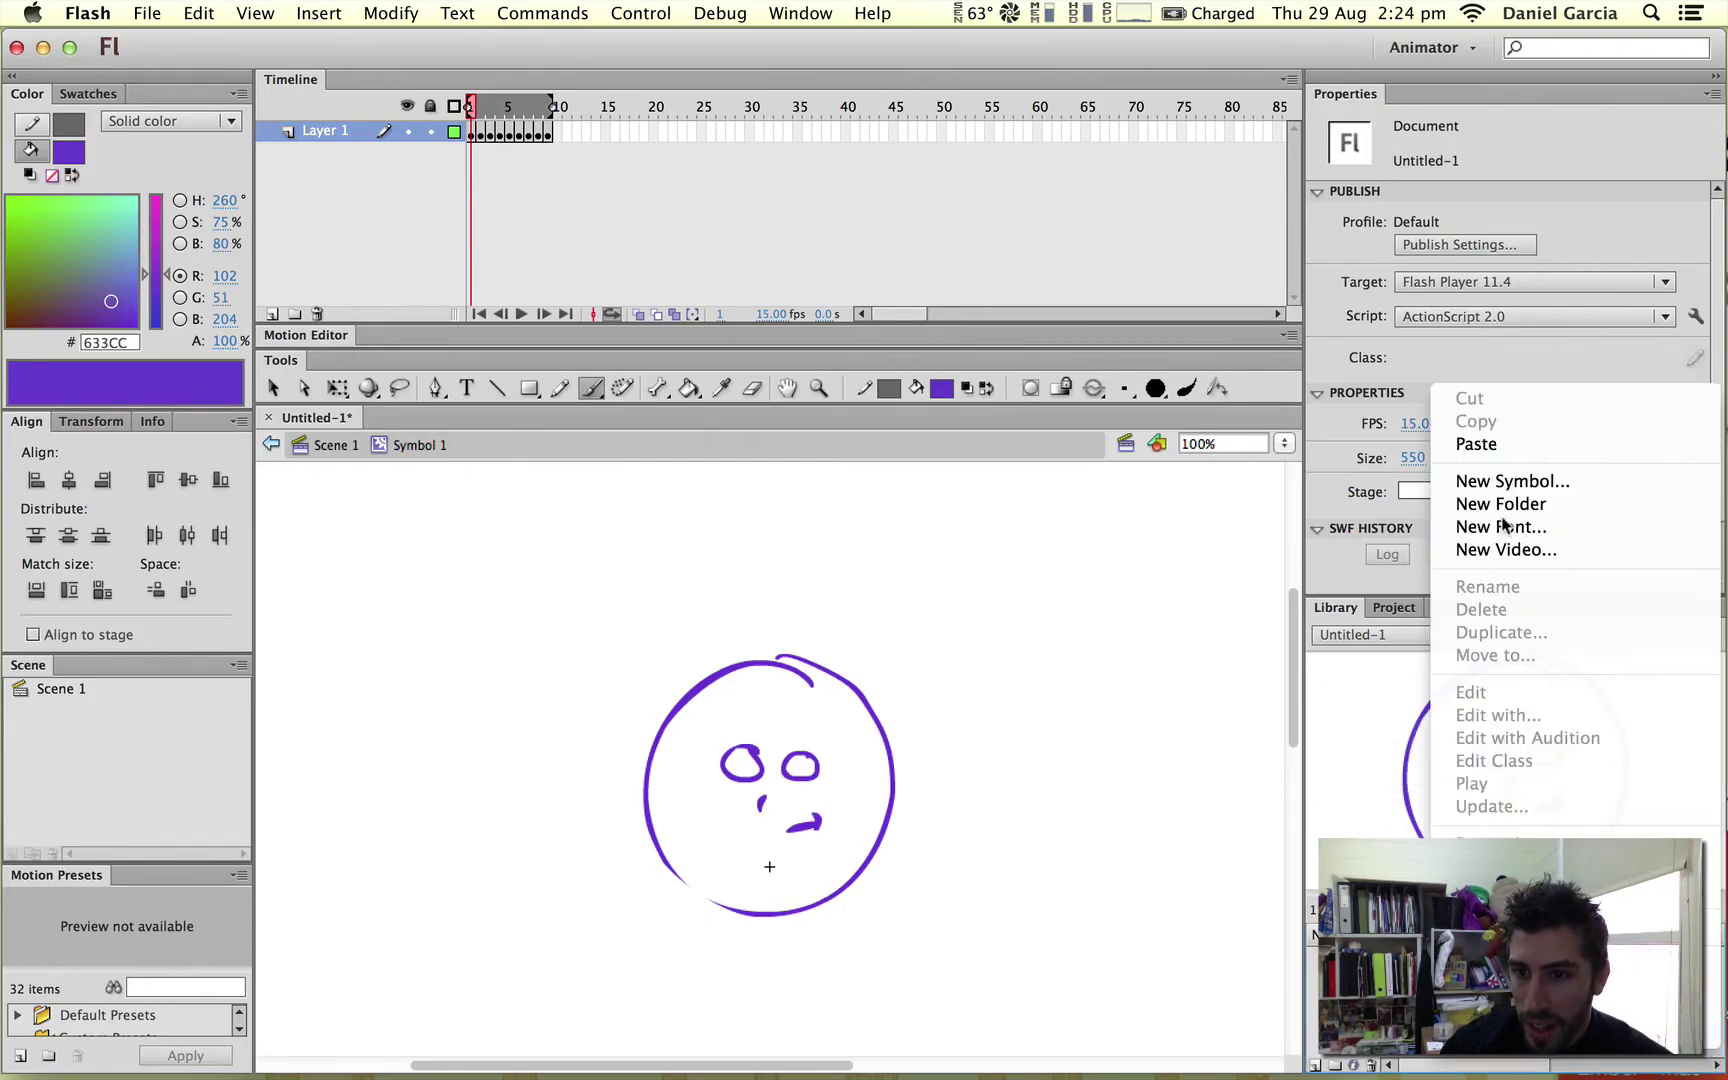
{"action": "left_click", "coordinate": [1500, 478]}
{"action": "left_click", "coordinate": [712, 204]}
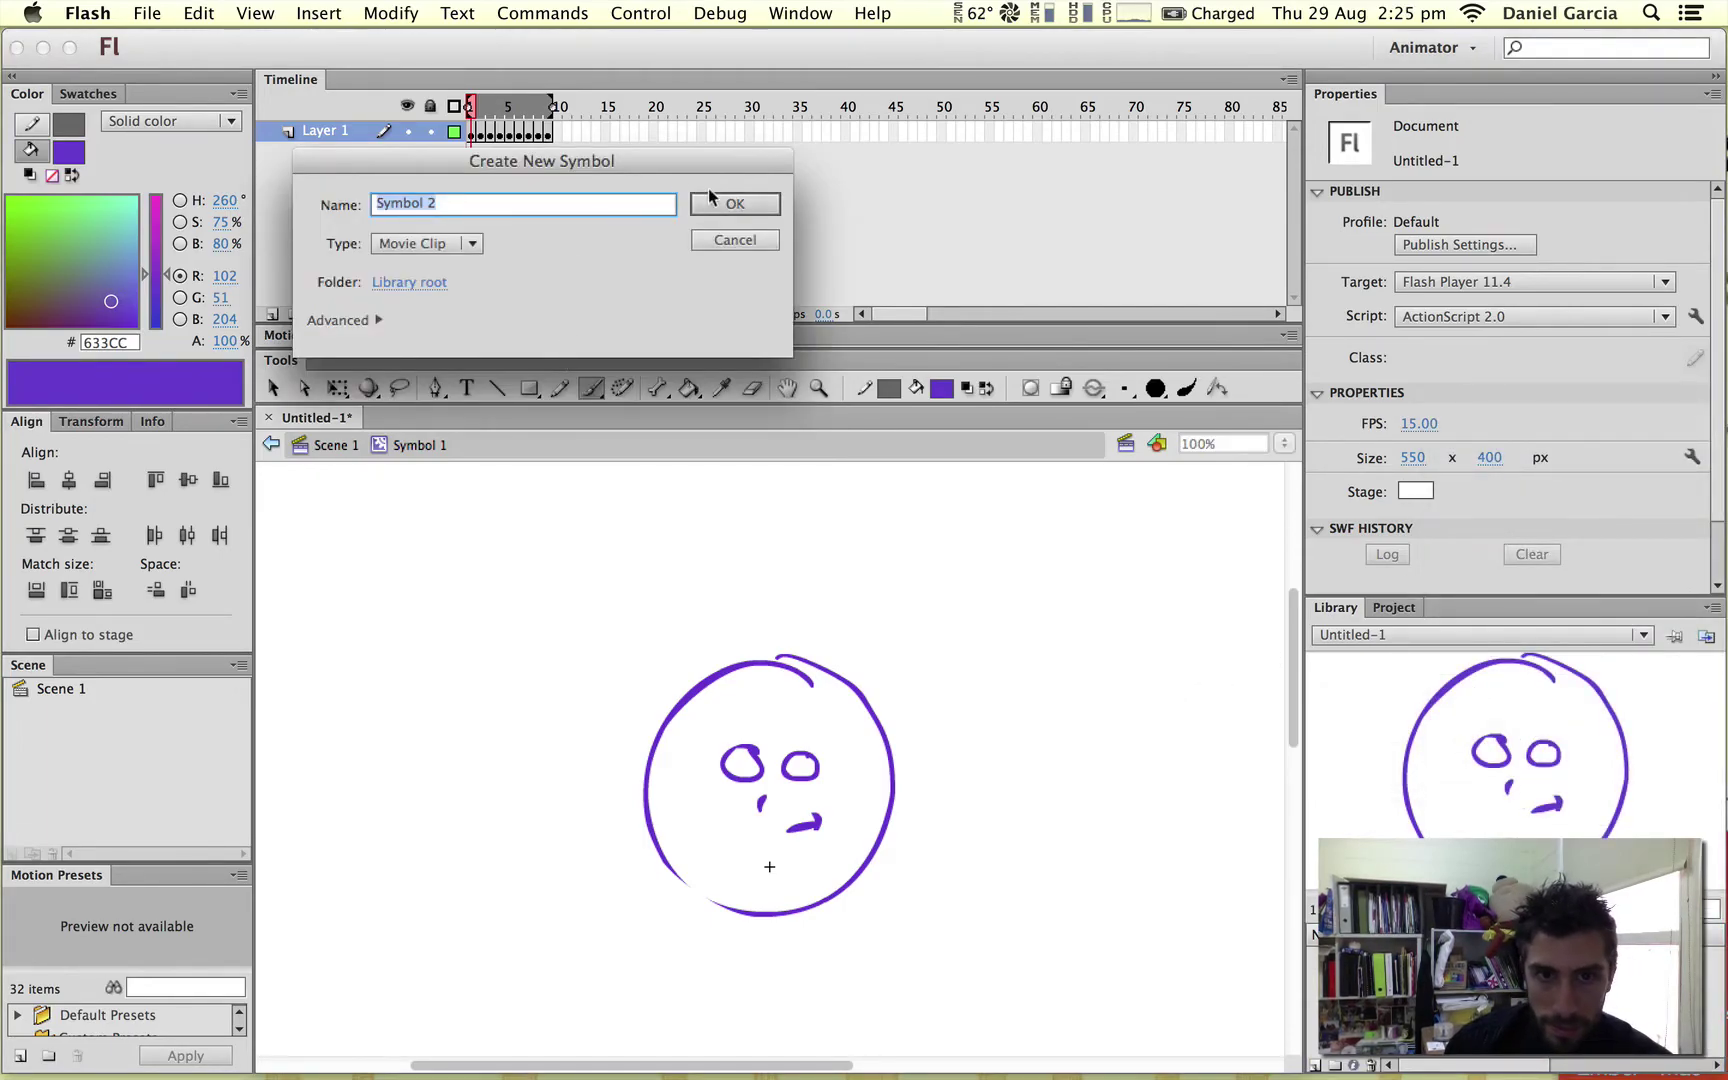
{"action": "left_click", "coordinate": [591, 392]}
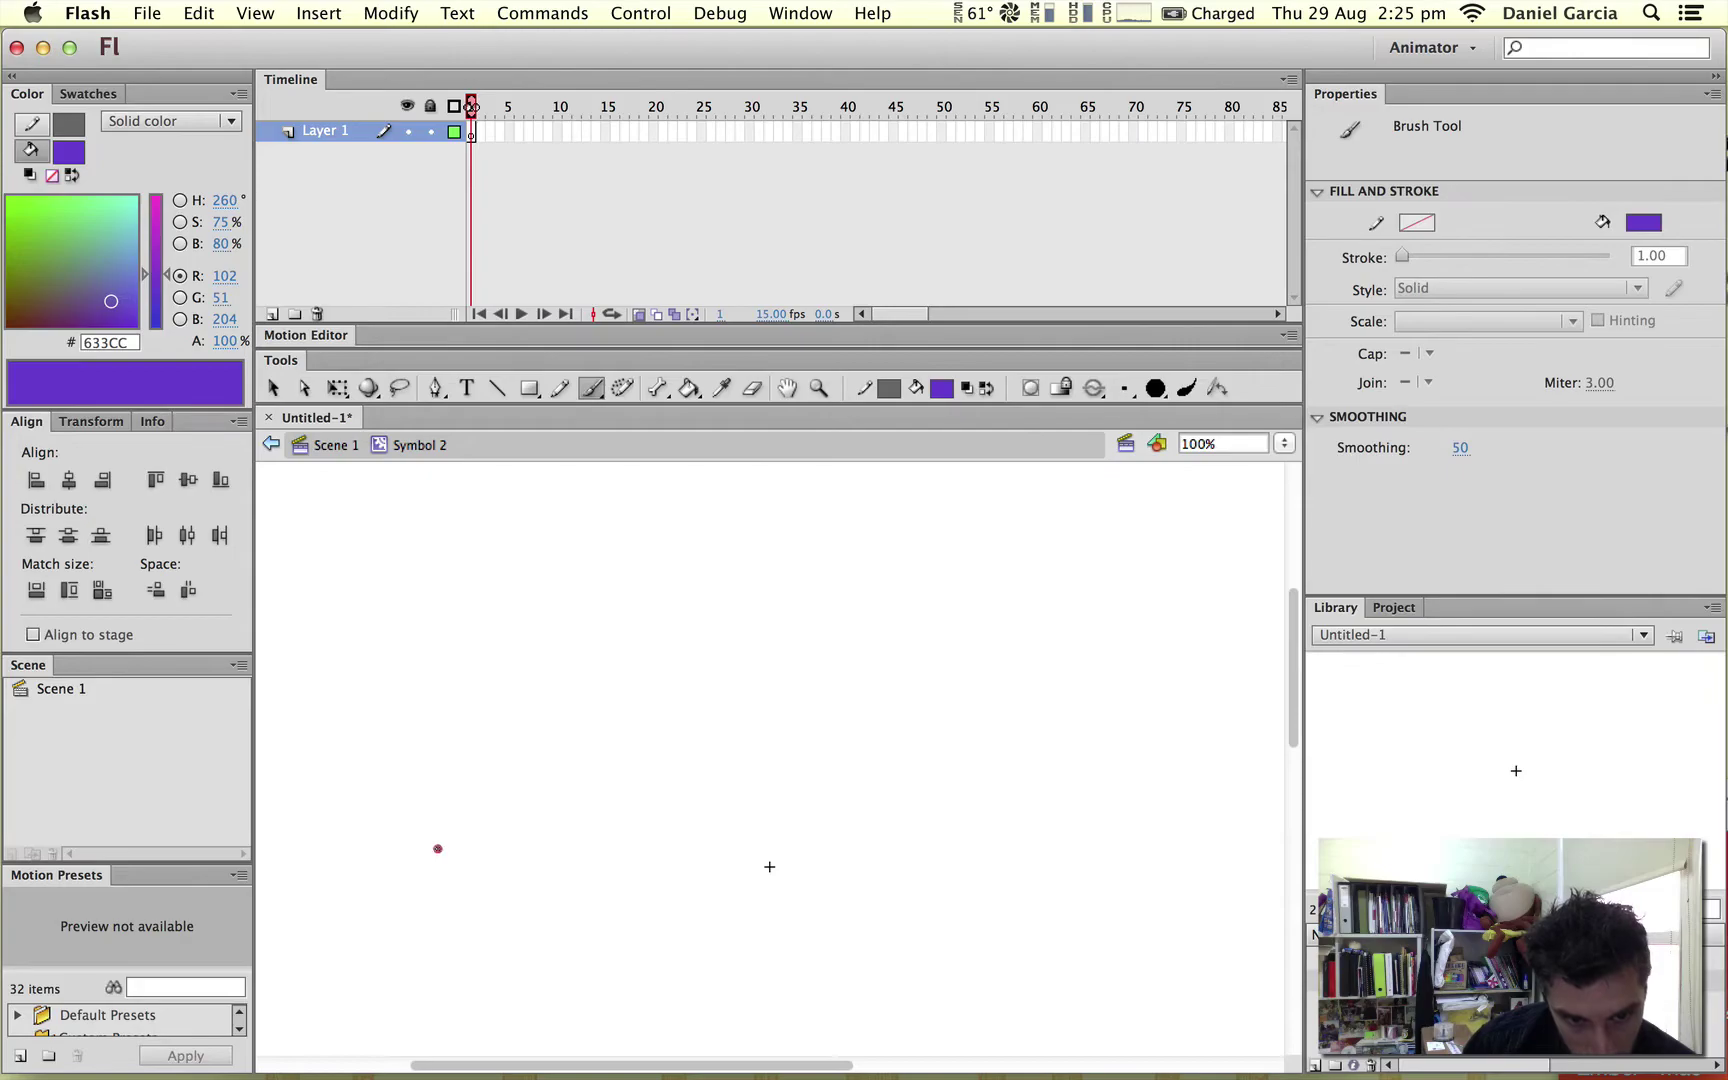
- Paint the purple ball on frame 1, then its next positions on new blank keyframes 2 and 3
{"action": "left_click_drag", "start_coordinate": [437, 848], "coordinate": [426, 860]}
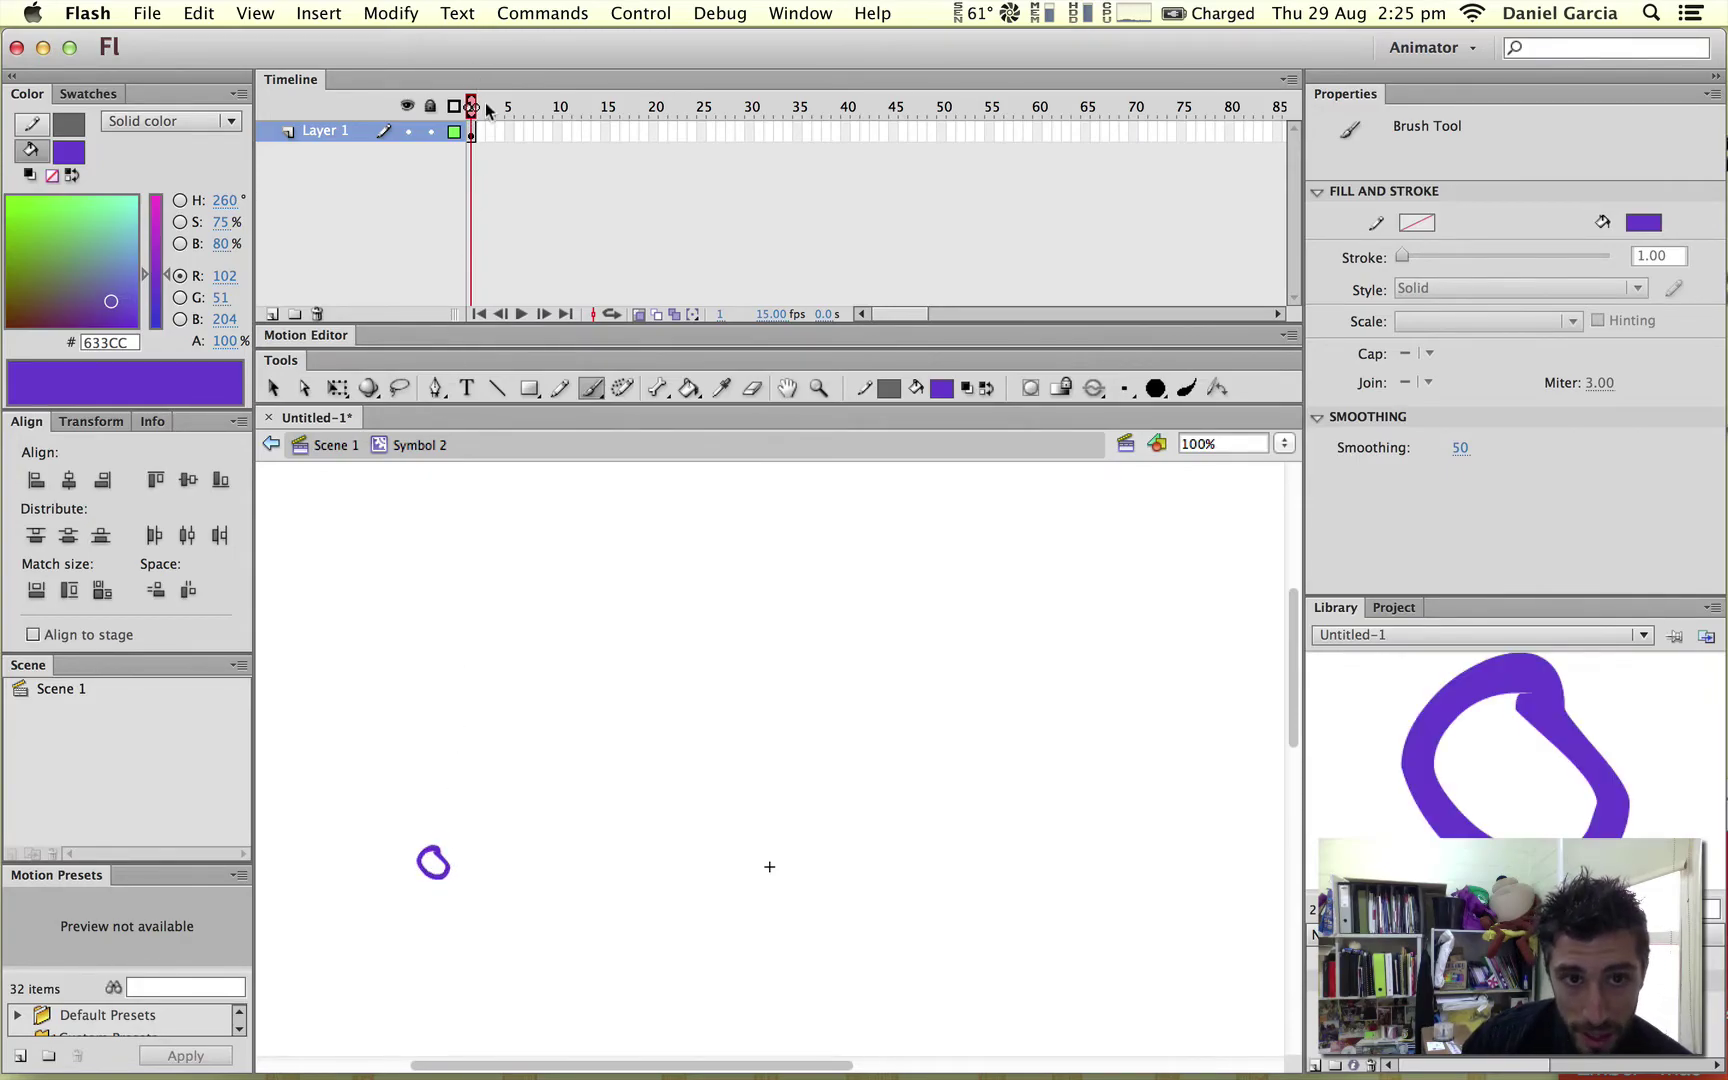
{"action": "left_click", "coordinate": [478, 136]}
{"action": "right_click", "coordinate": [480, 135]}
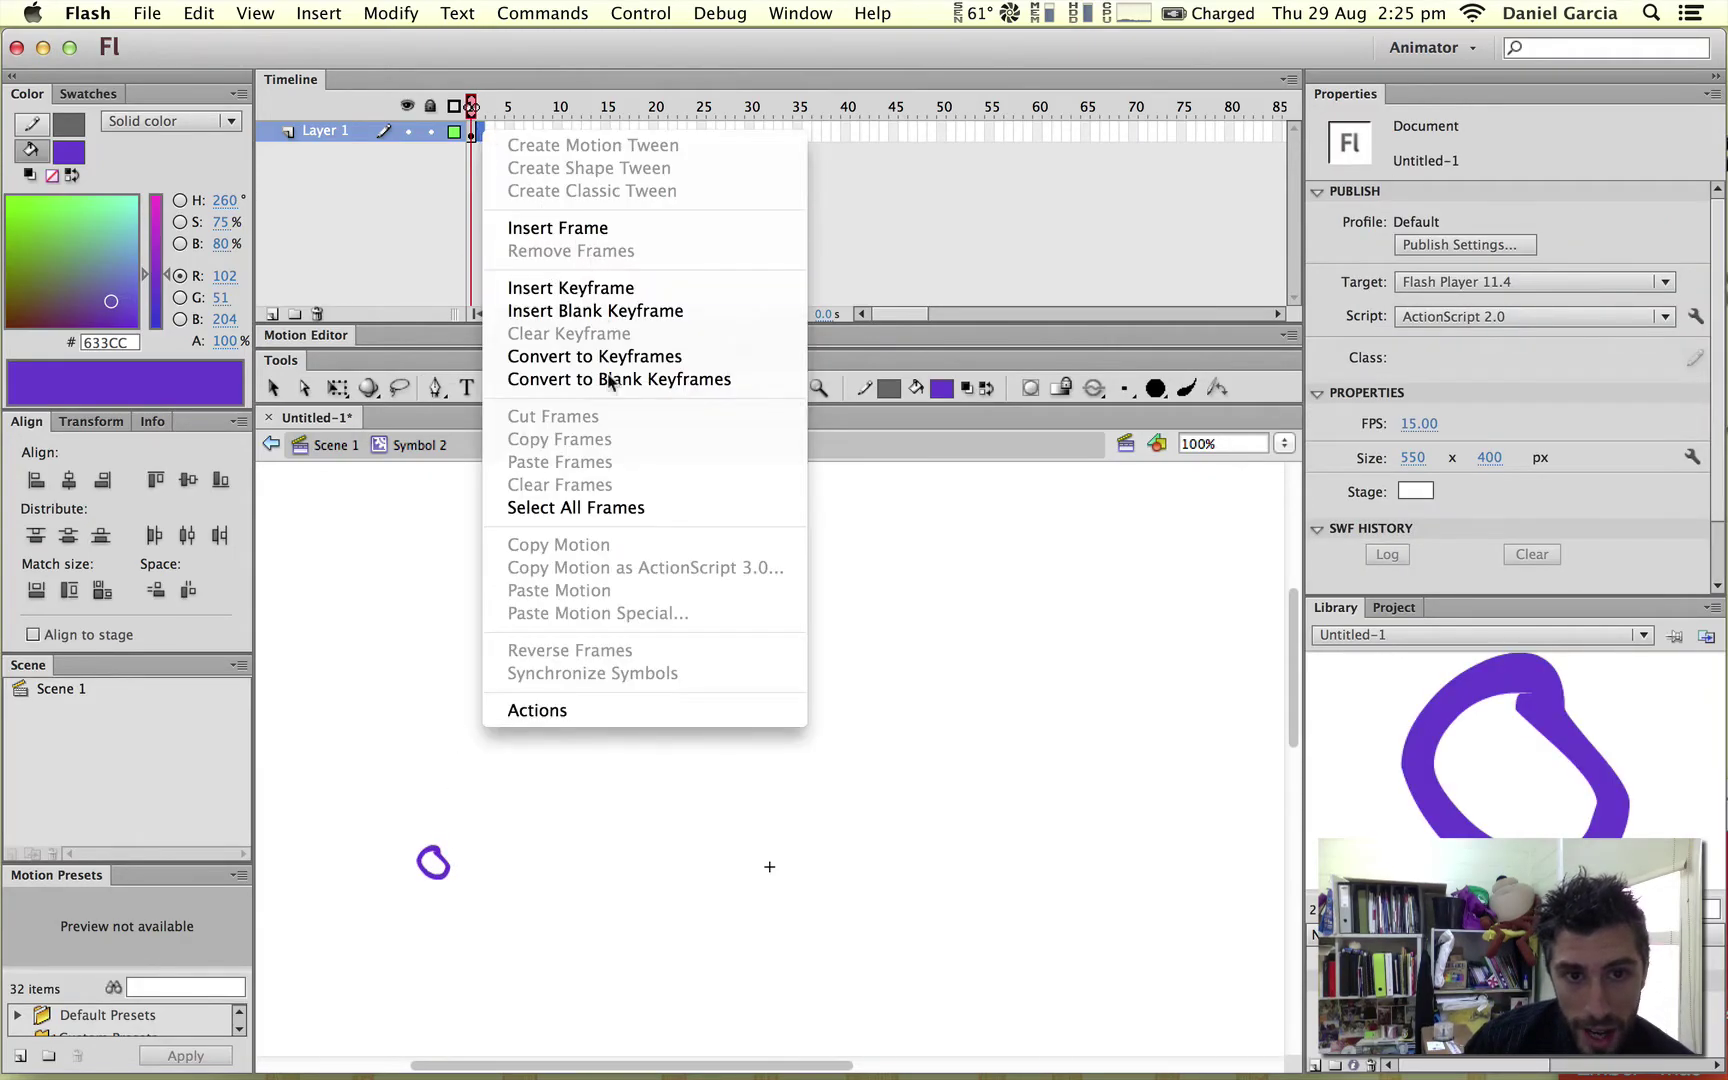
{"action": "left_click", "coordinate": [570, 310]}
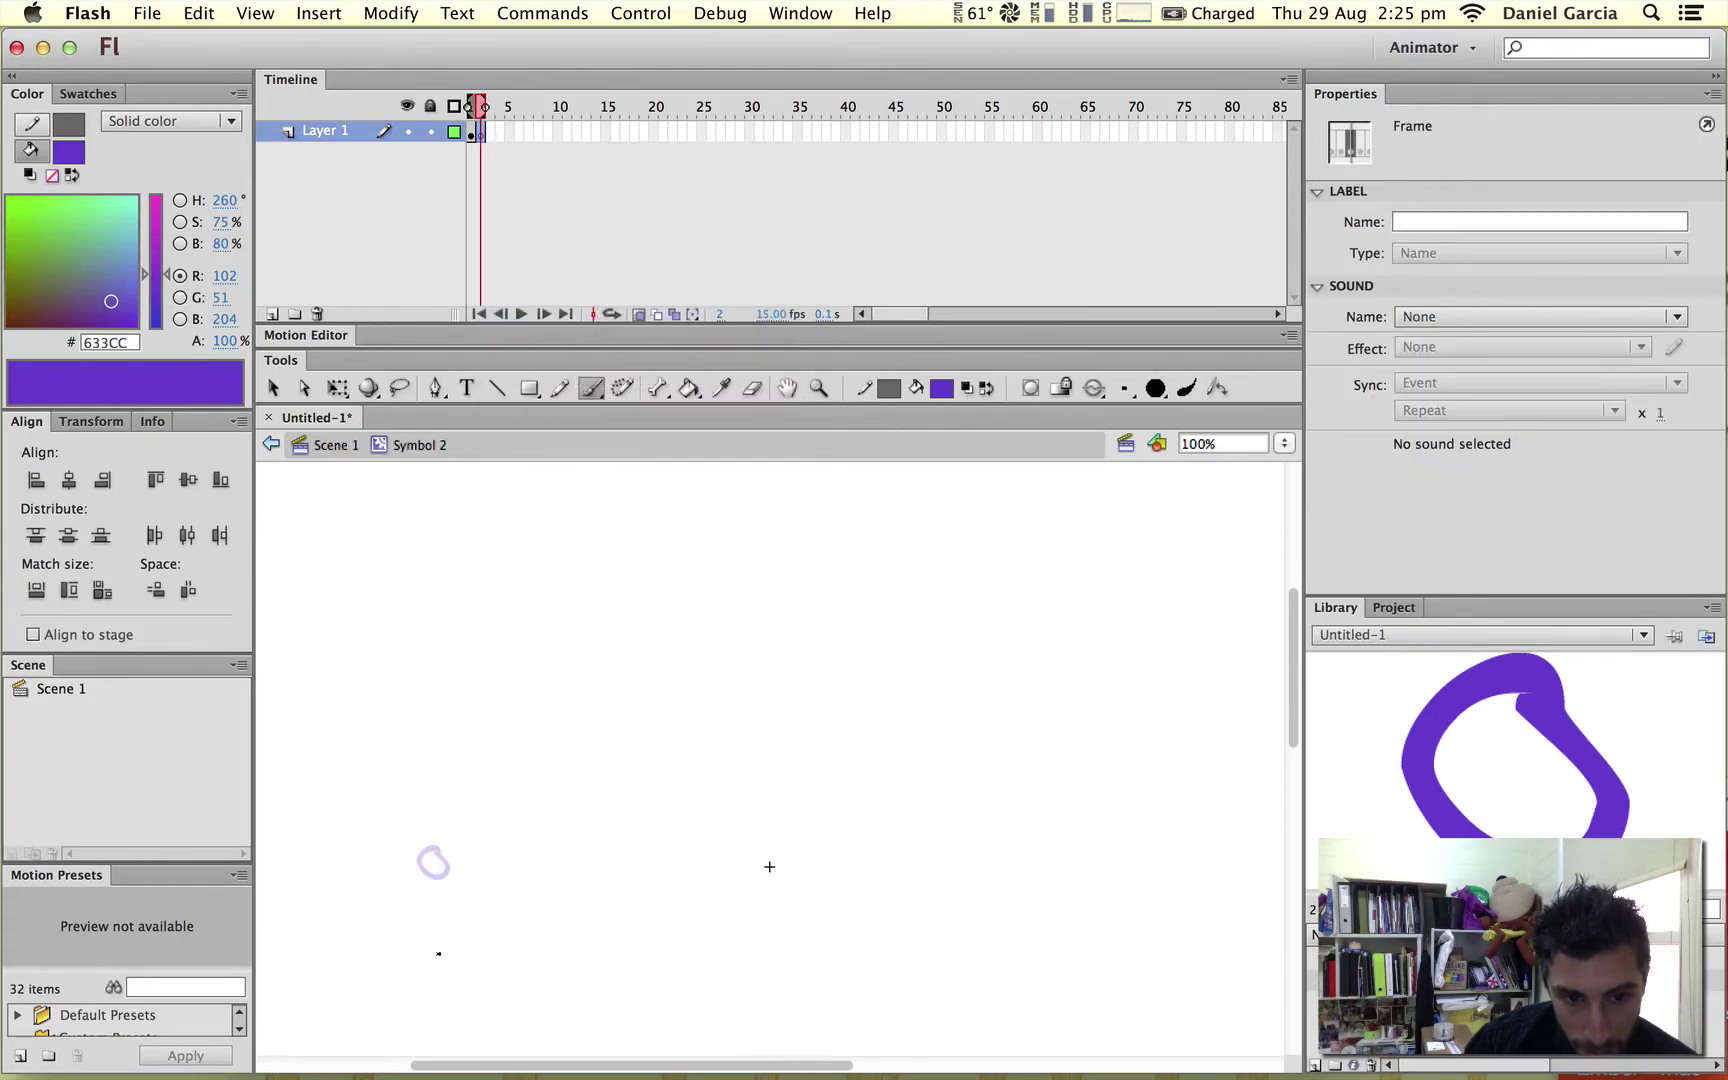
{"action": "left_click_drag", "start_coordinate": [441, 843], "coordinate": [429, 869]}
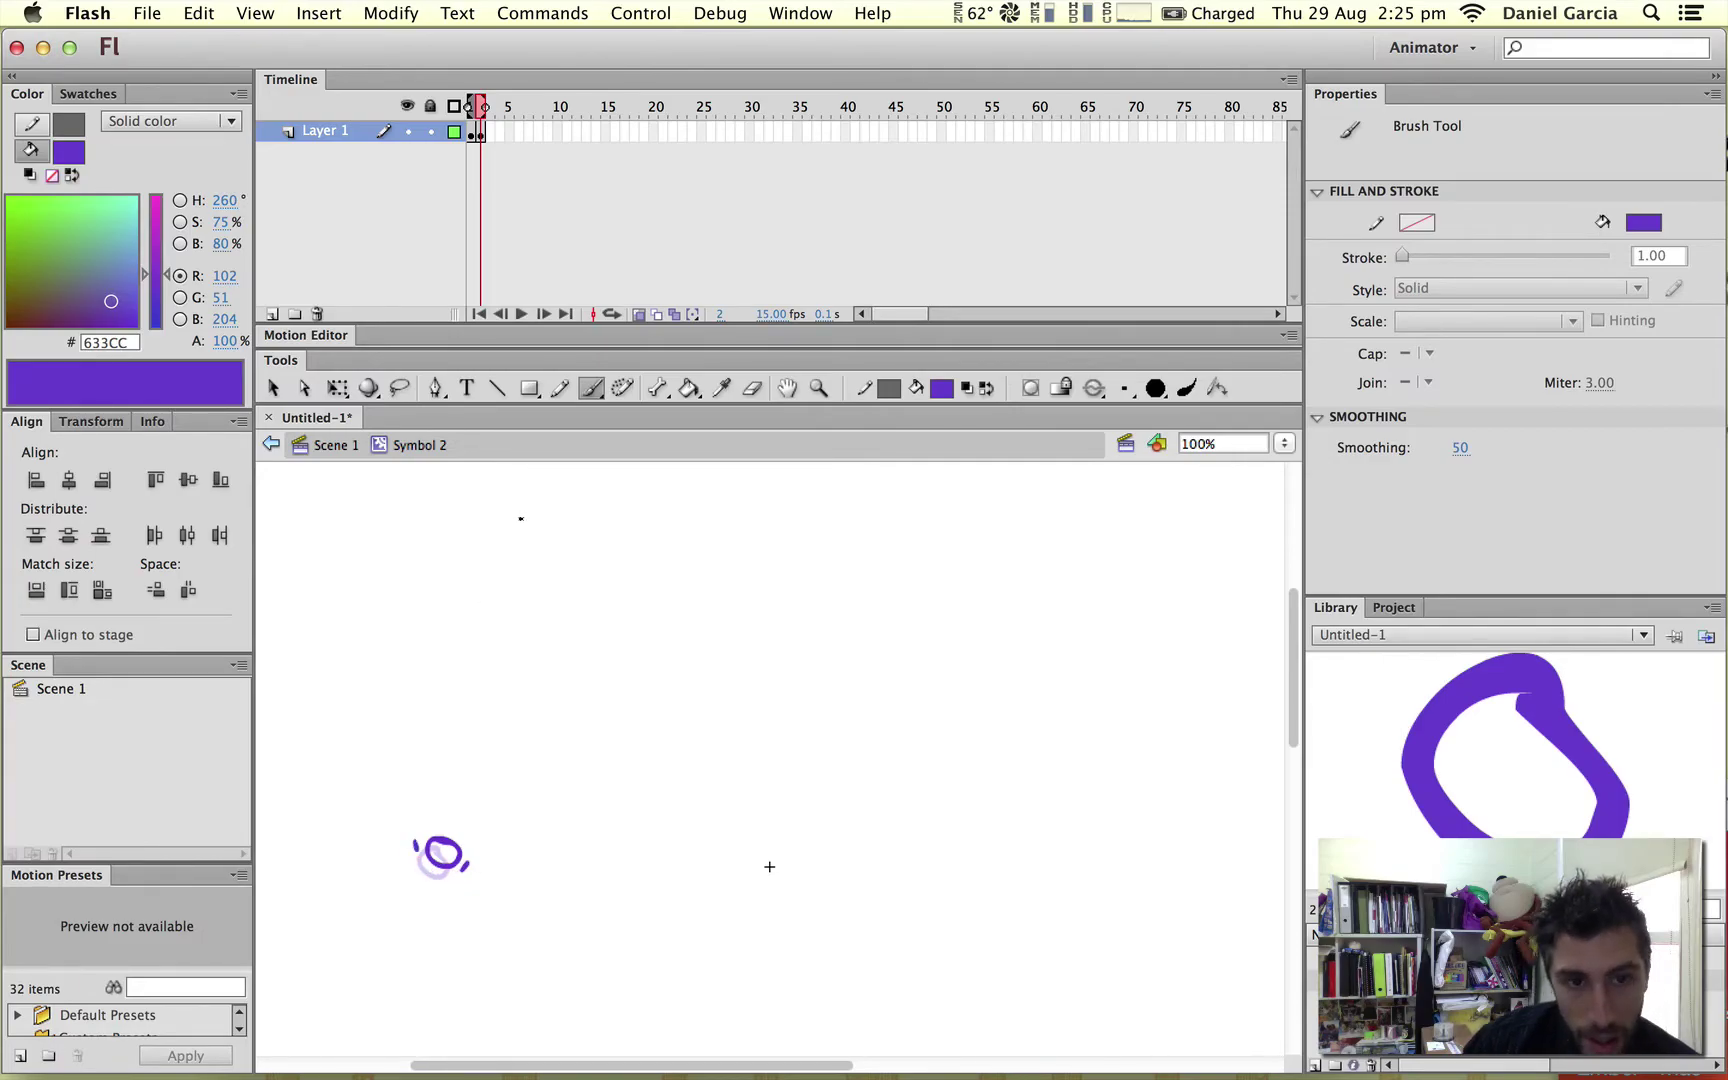
{"action": "left_click", "coordinate": [489, 134]}
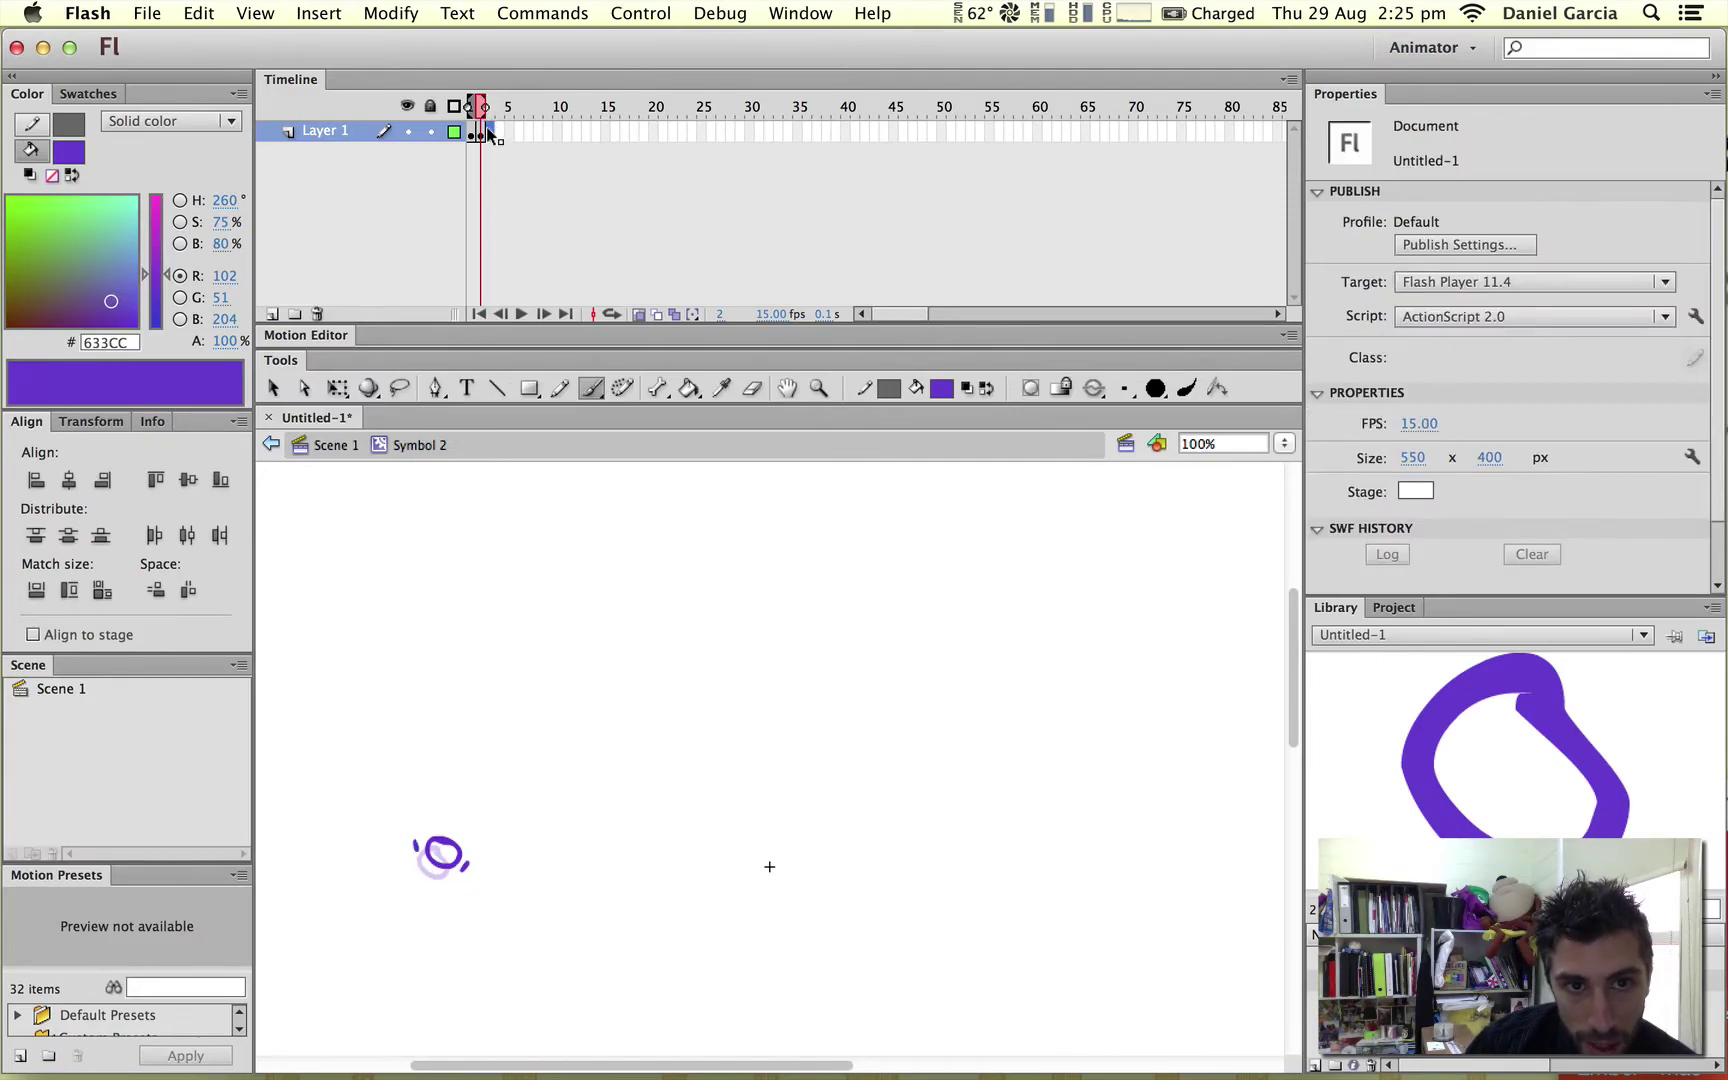
{"action": "right_click", "coordinate": [491, 134]}
{"action": "left_click", "coordinate": [599, 311]}
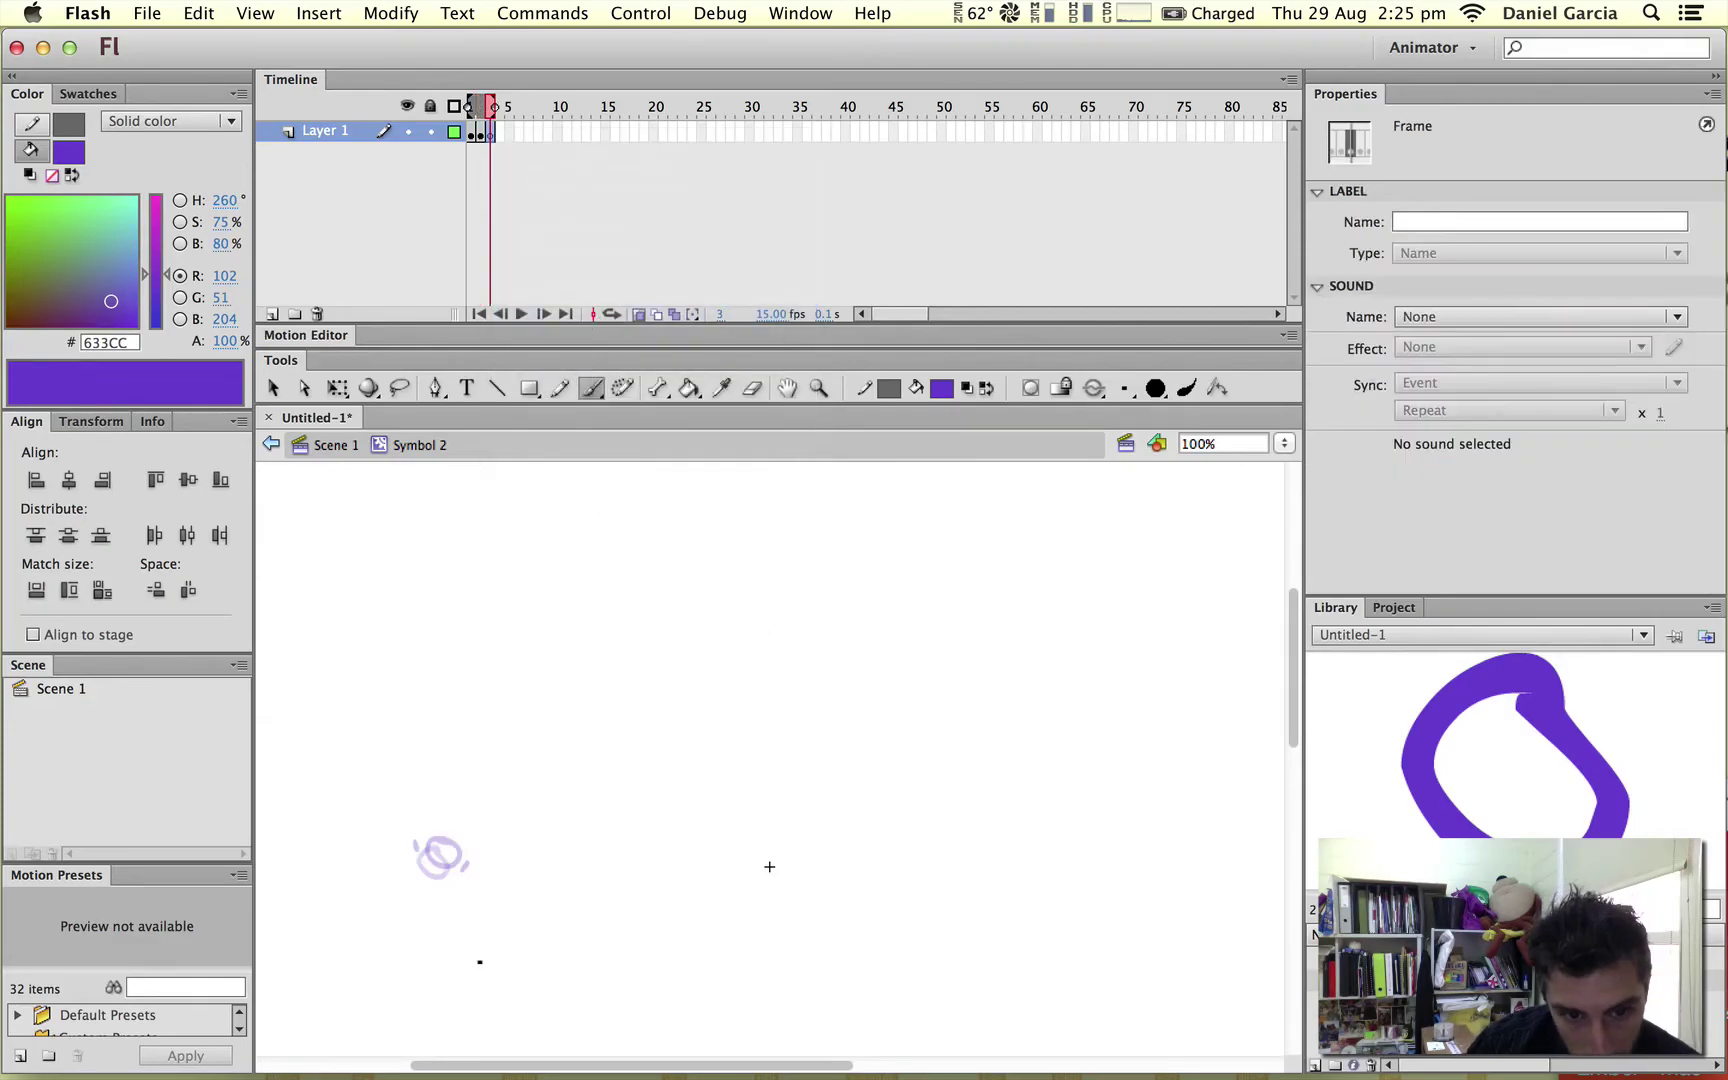
{"action": "mouse_move", "coordinate": [458, 828]}
{"action": "left_mouse_down"}
{"action": "mouse_move", "coordinate": [437, 845]}
{"action": "mouse_move", "coordinate": [488, 843]}
{"action": "left_mouse_up"}
- Add blank keyframes 4 through 6, drawing the ball in each successive position
{"action": "left_click", "coordinate": [497, 131]}
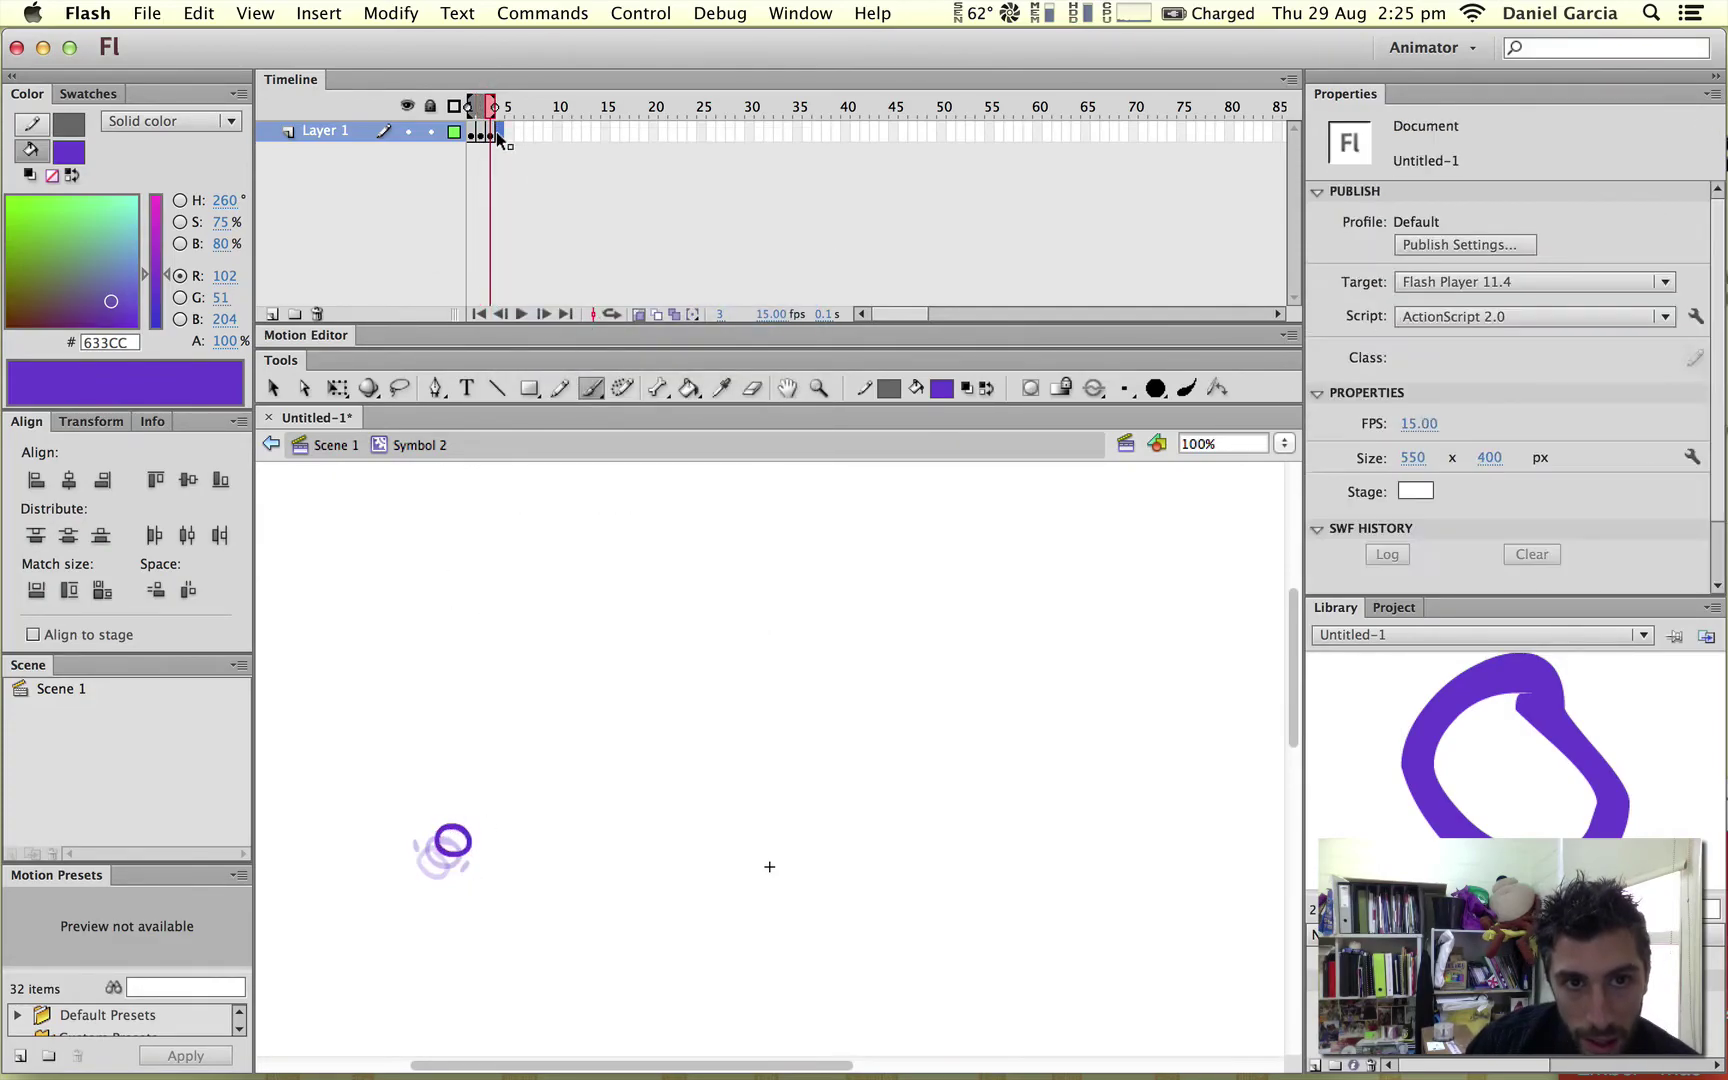
{"action": "right_click", "coordinate": [497, 131]}
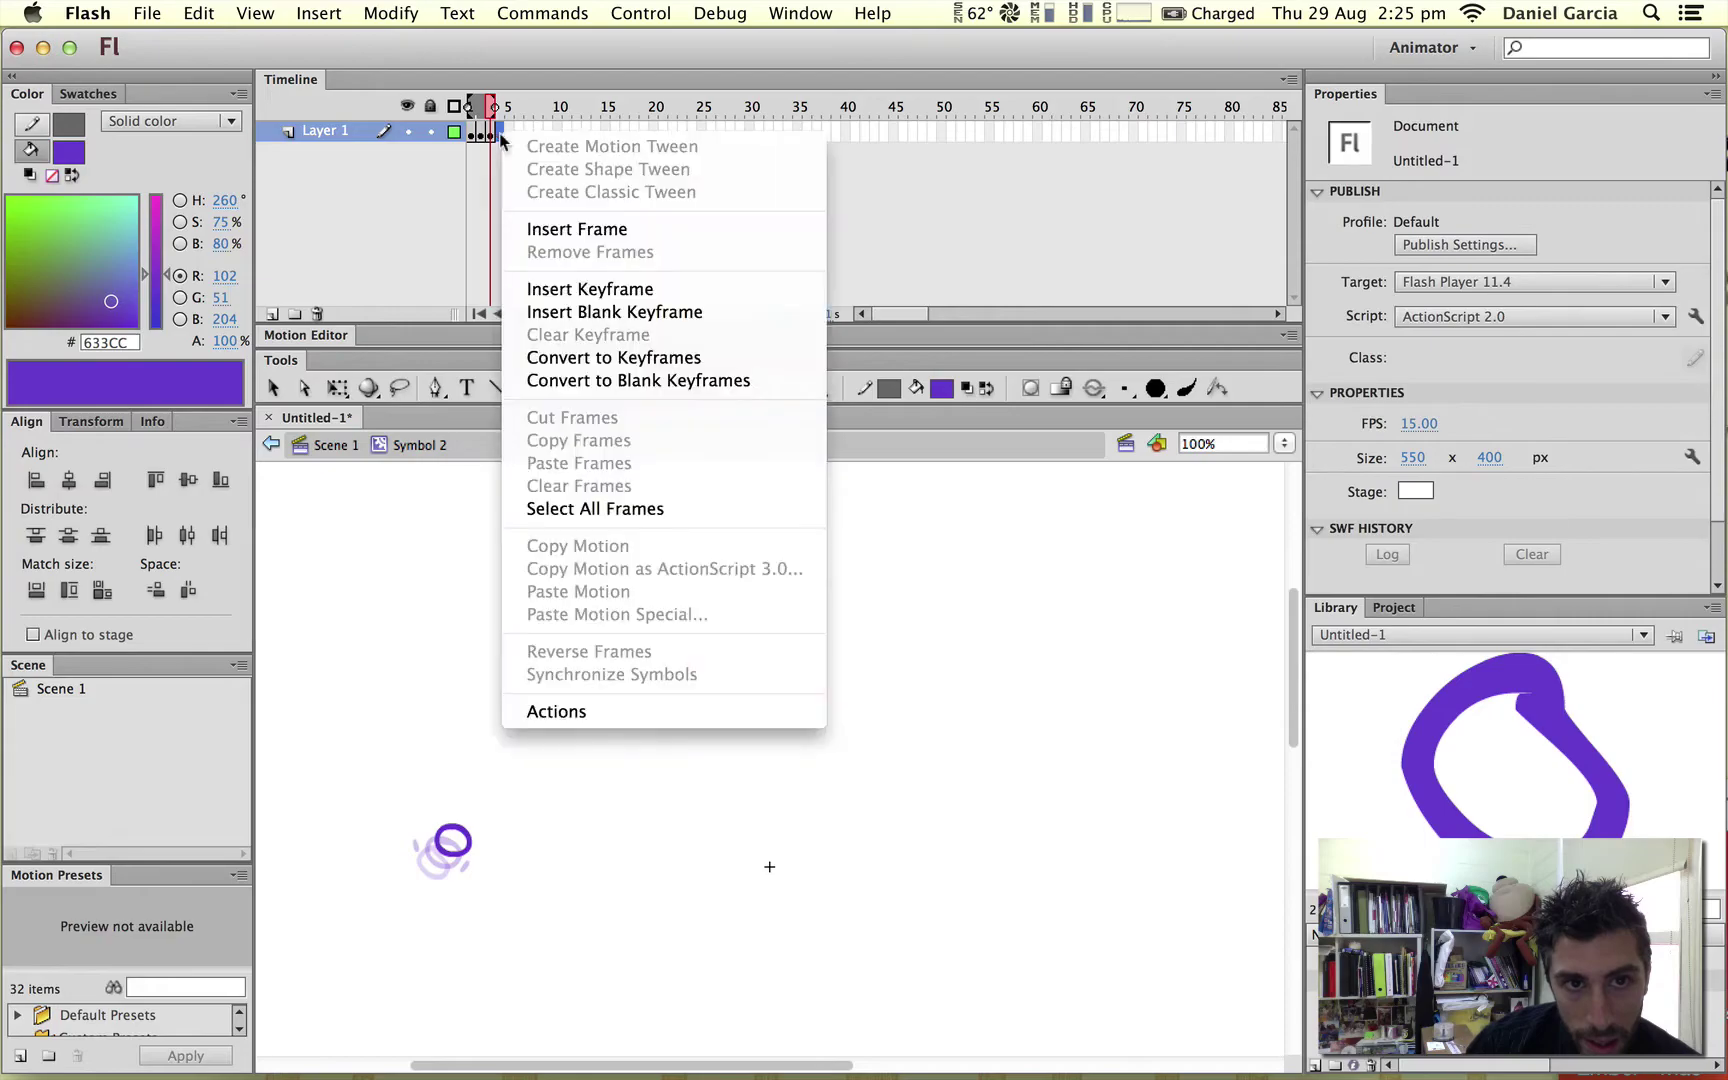
{"action": "left_click", "coordinate": [633, 312]}
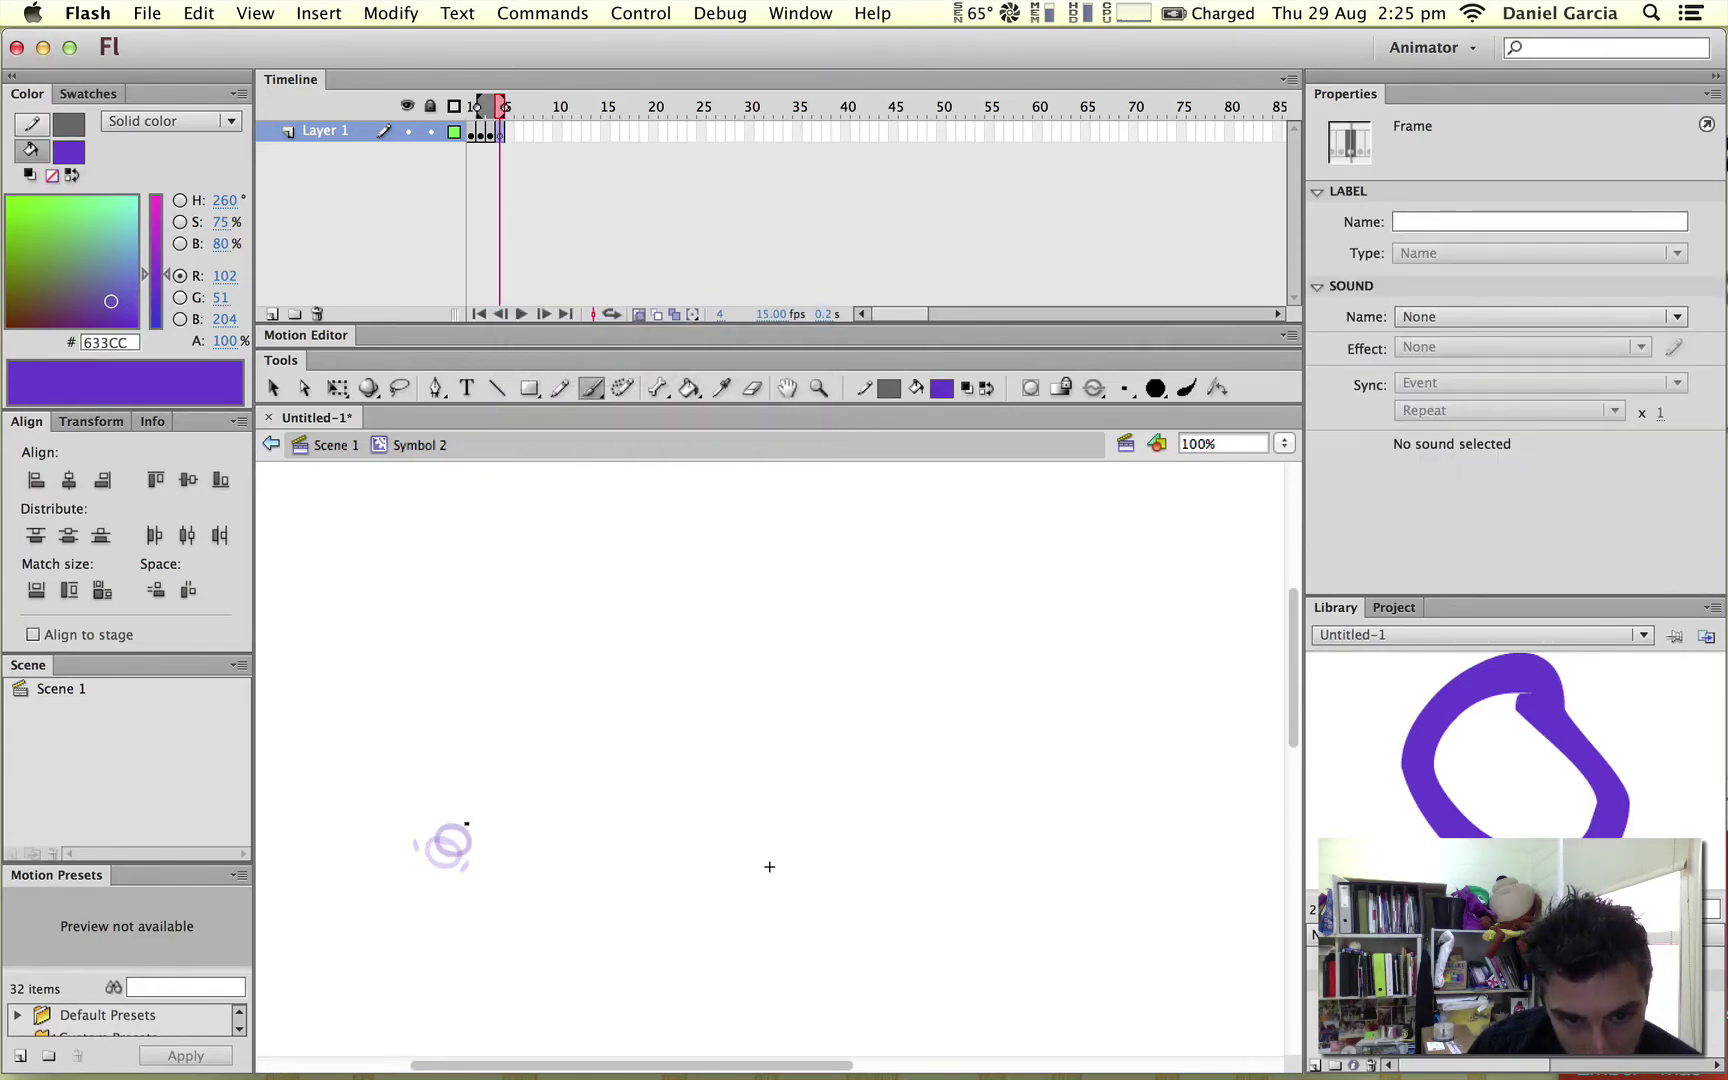
{"action": "mouse_move", "coordinate": [467, 820]}
{"action": "left_mouse_down"}
{"action": "mouse_move", "coordinate": [448, 835]}
{"action": "mouse_move", "coordinate": [468, 843]}
{"action": "left_mouse_up"}
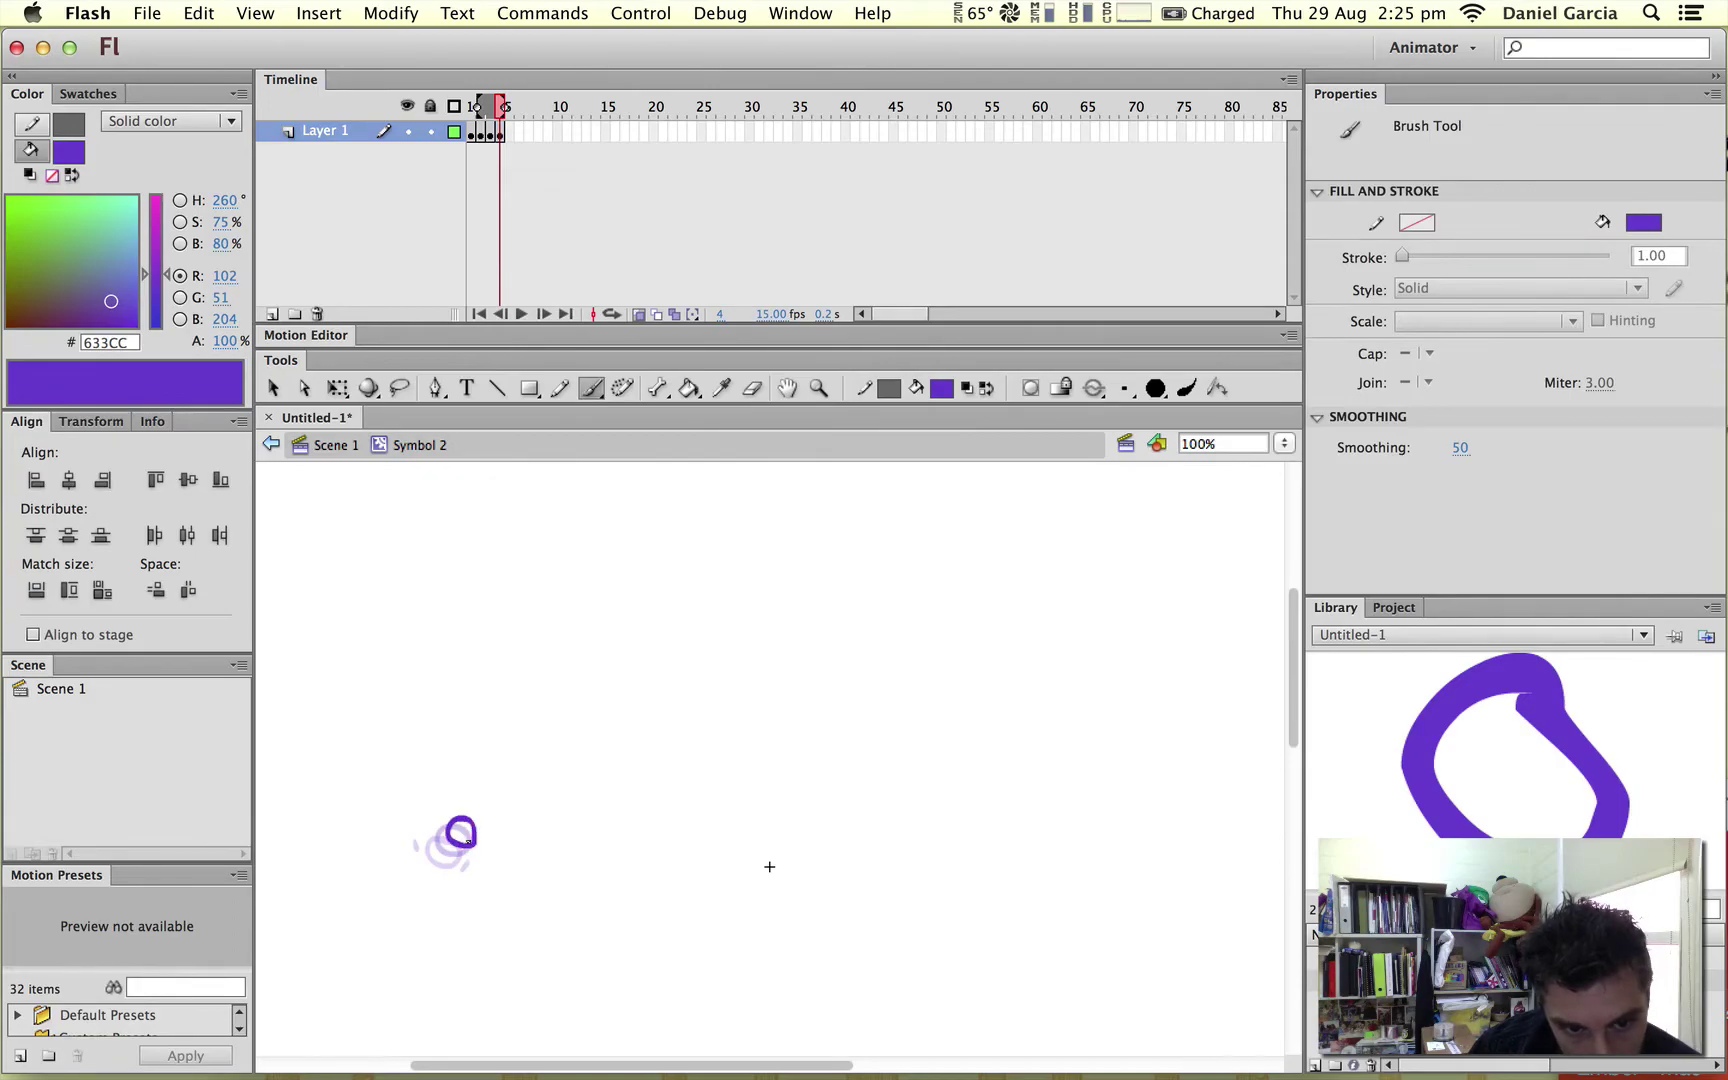
{"action": "left_click", "coordinate": [508, 133]}
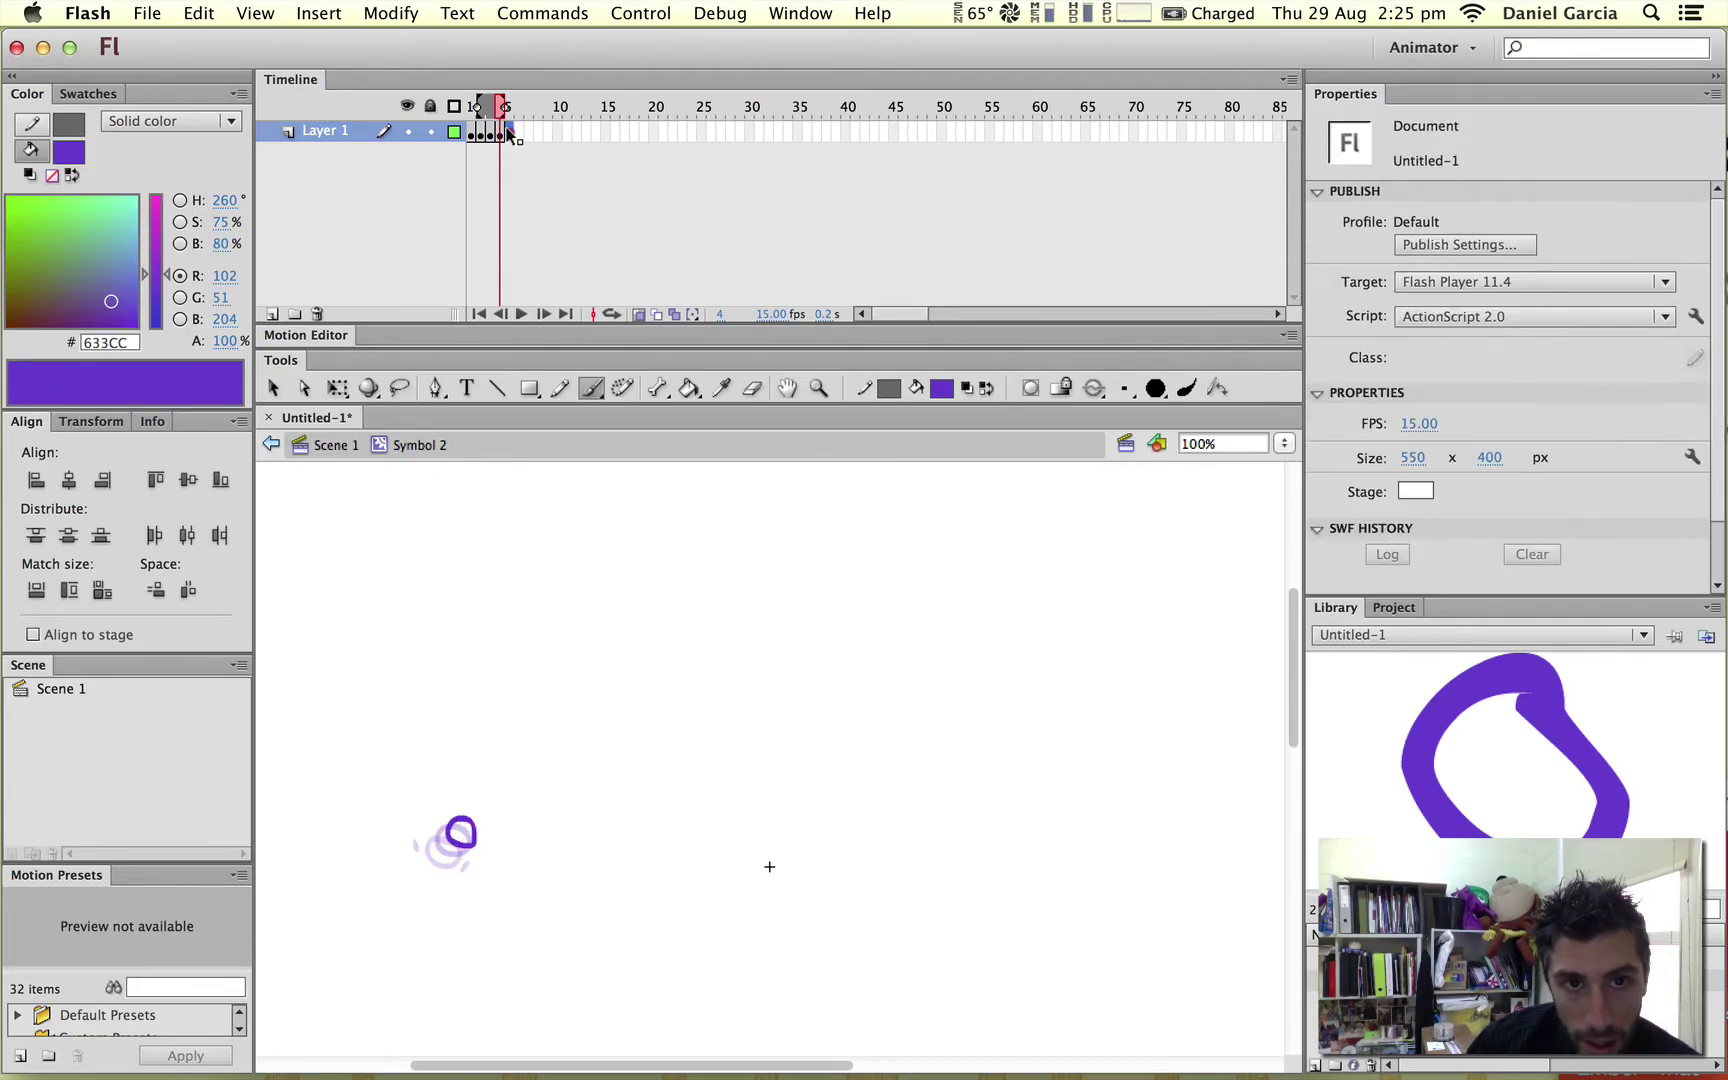
{"action": "right_click", "coordinate": [509, 133]}
{"action": "left_click", "coordinate": [629, 310]}
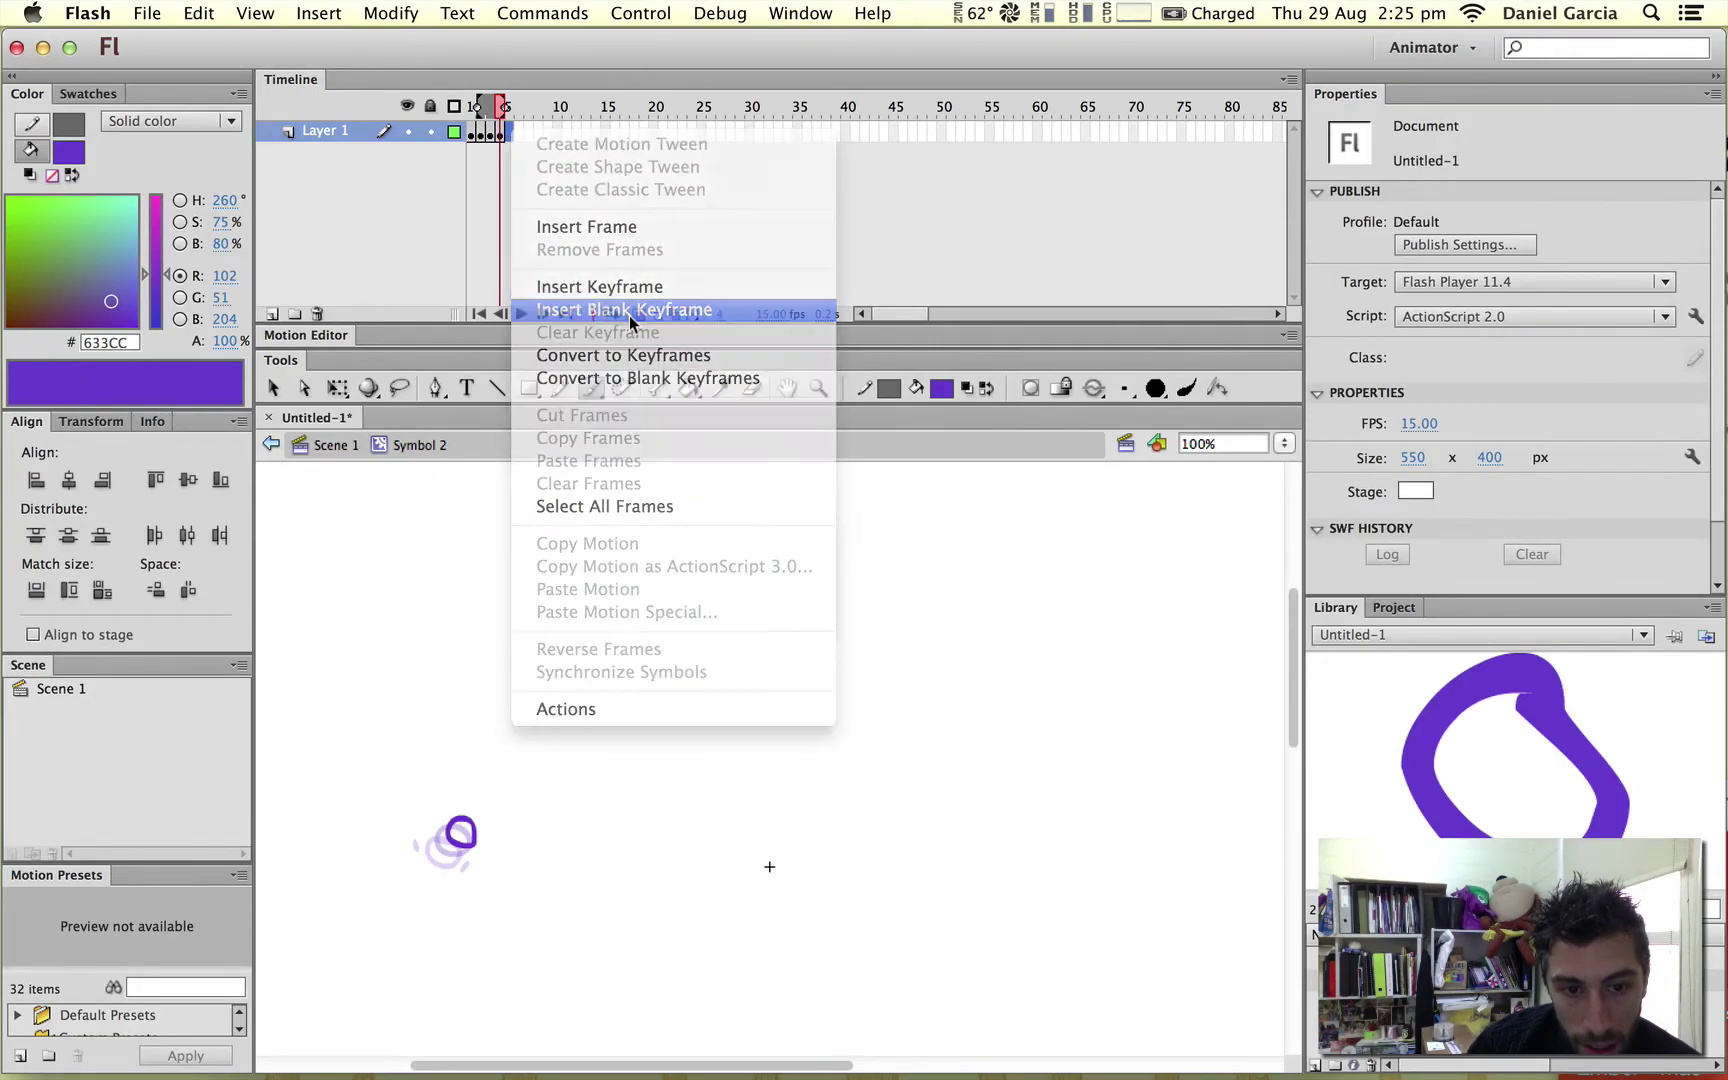
{"action": "mouse_move", "coordinate": [480, 812]}
{"action": "left_mouse_down"}
{"action": "mouse_move", "coordinate": [462, 820]}
{"action": "mouse_move", "coordinate": [479, 823]}
{"action": "left_mouse_up"}
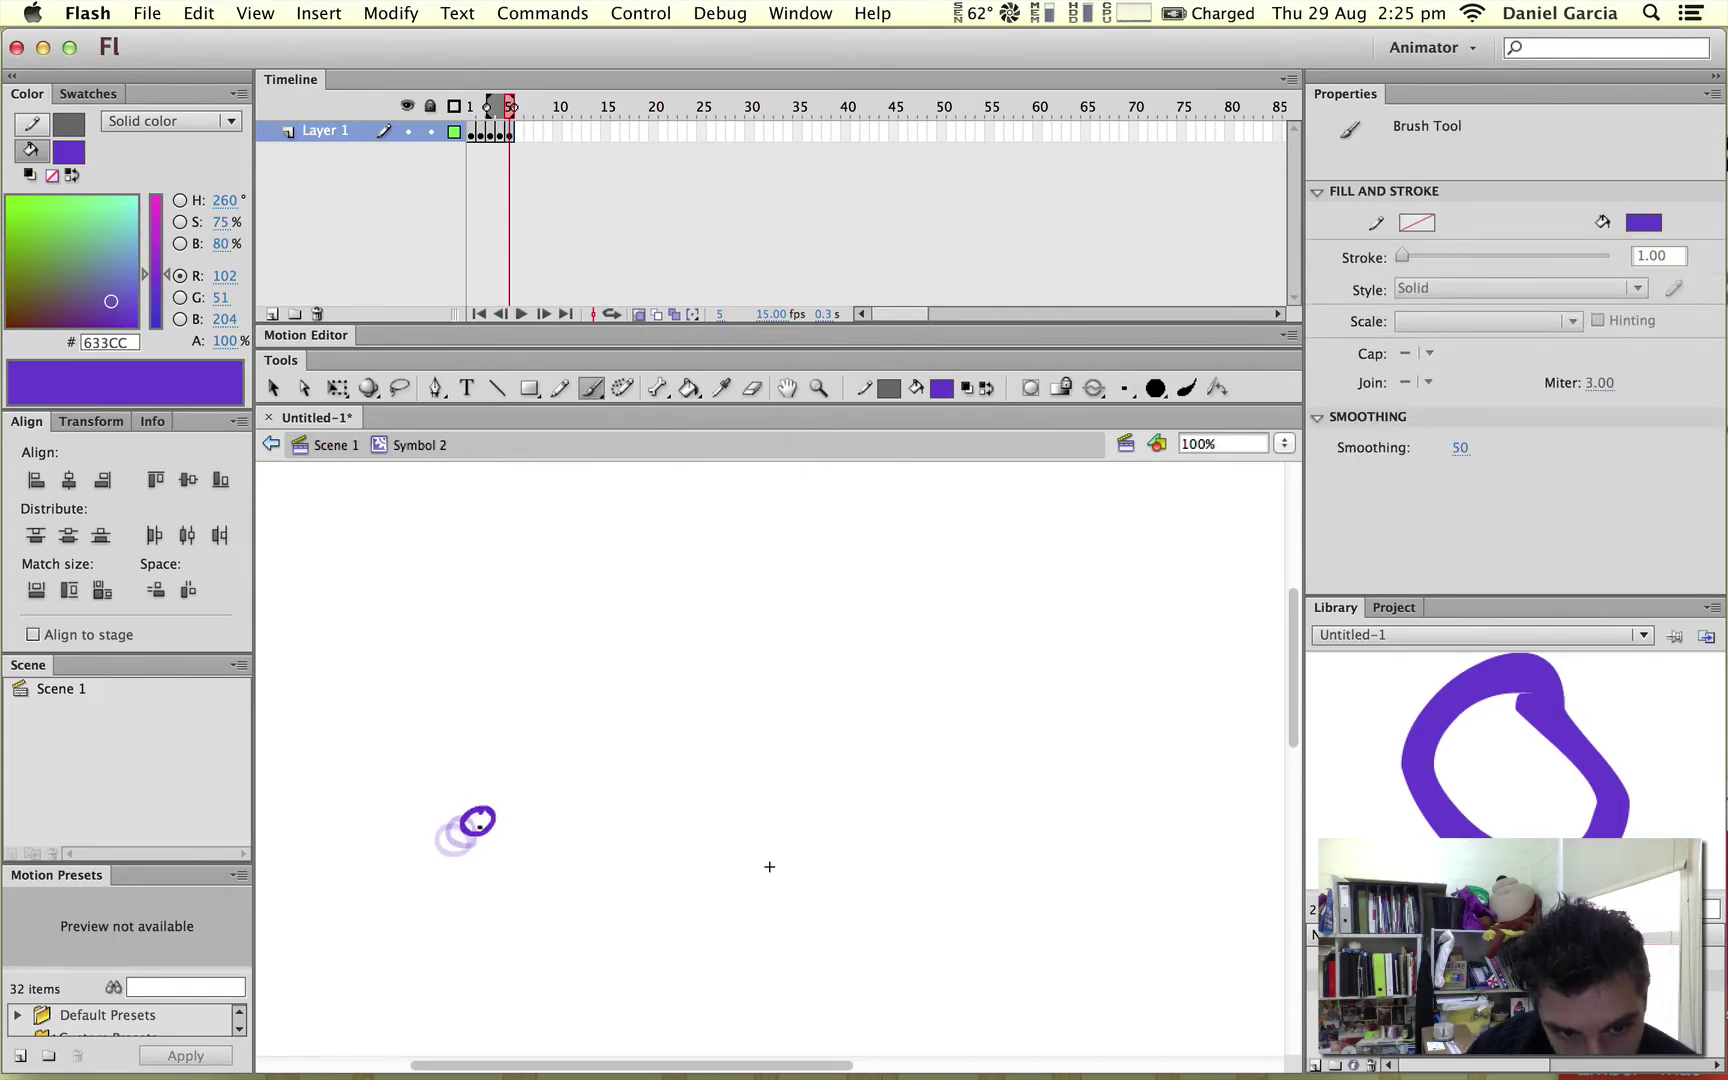
{"action": "right_click", "coordinate": [518, 130]}
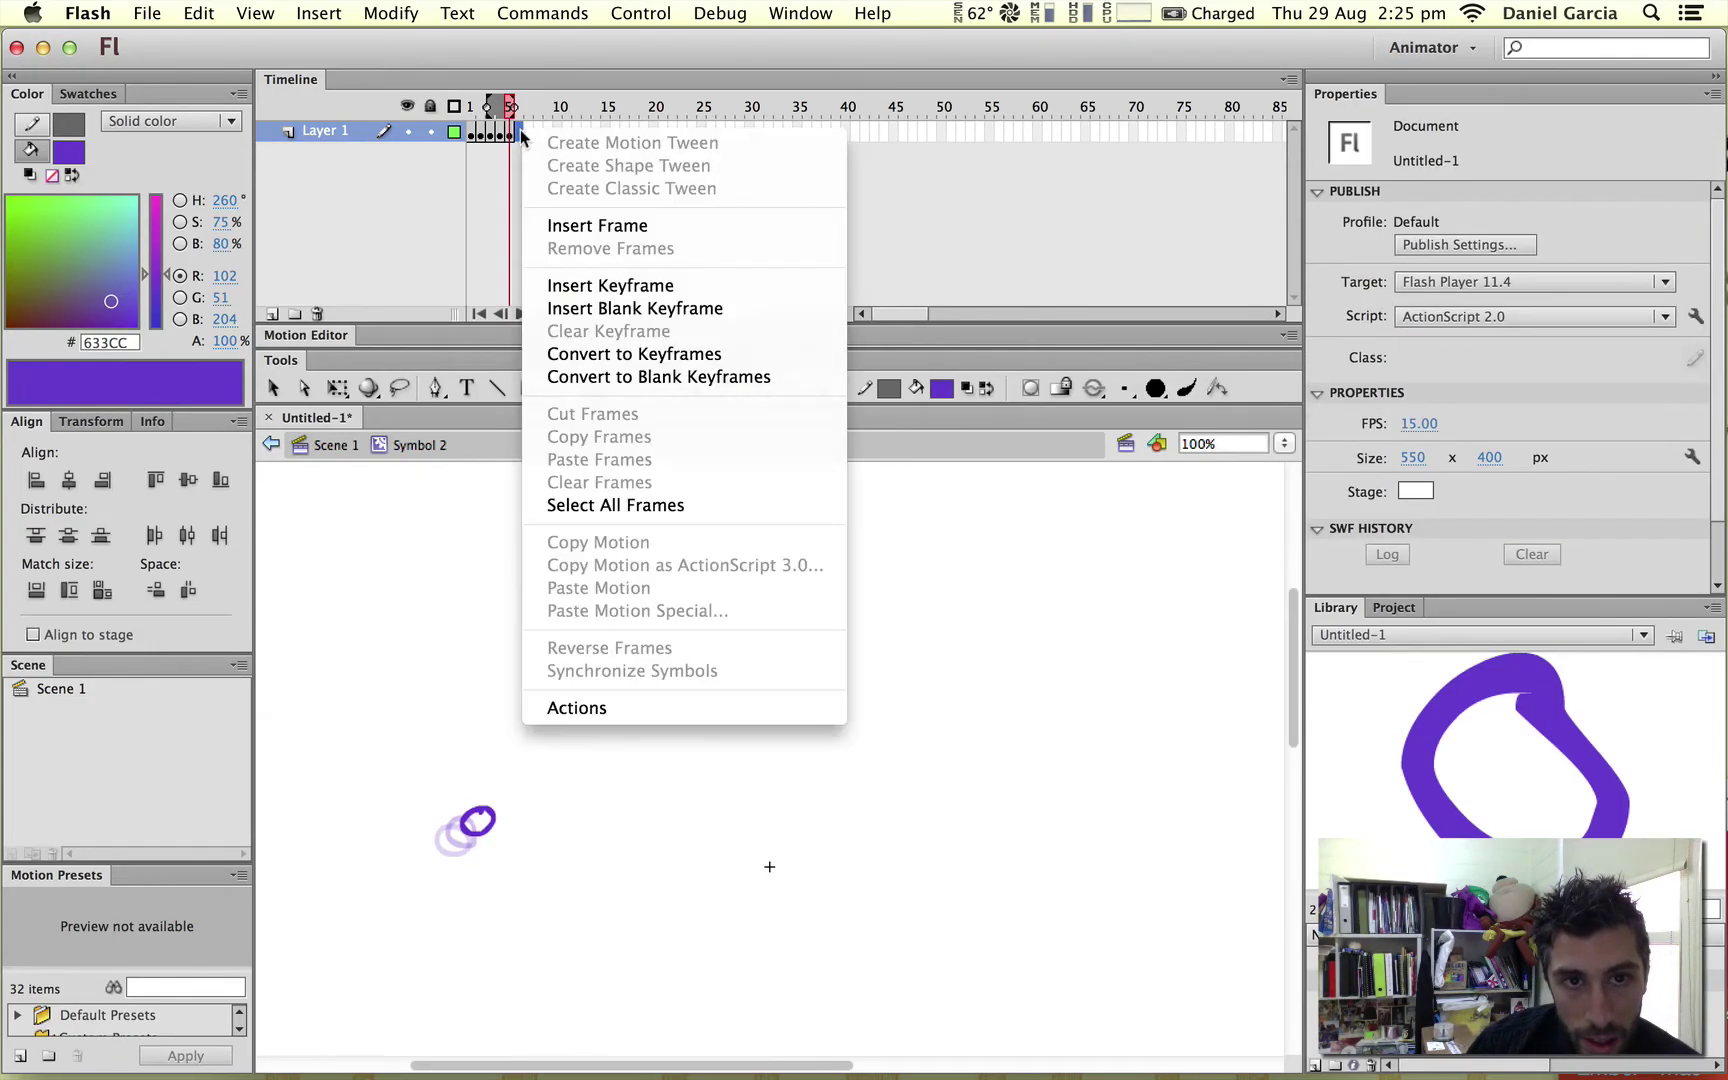
{"action": "left_click", "coordinate": [614, 309]}
{"action": "left_click_drag", "start_coordinate": [497, 807], "coordinate": [481, 816]}
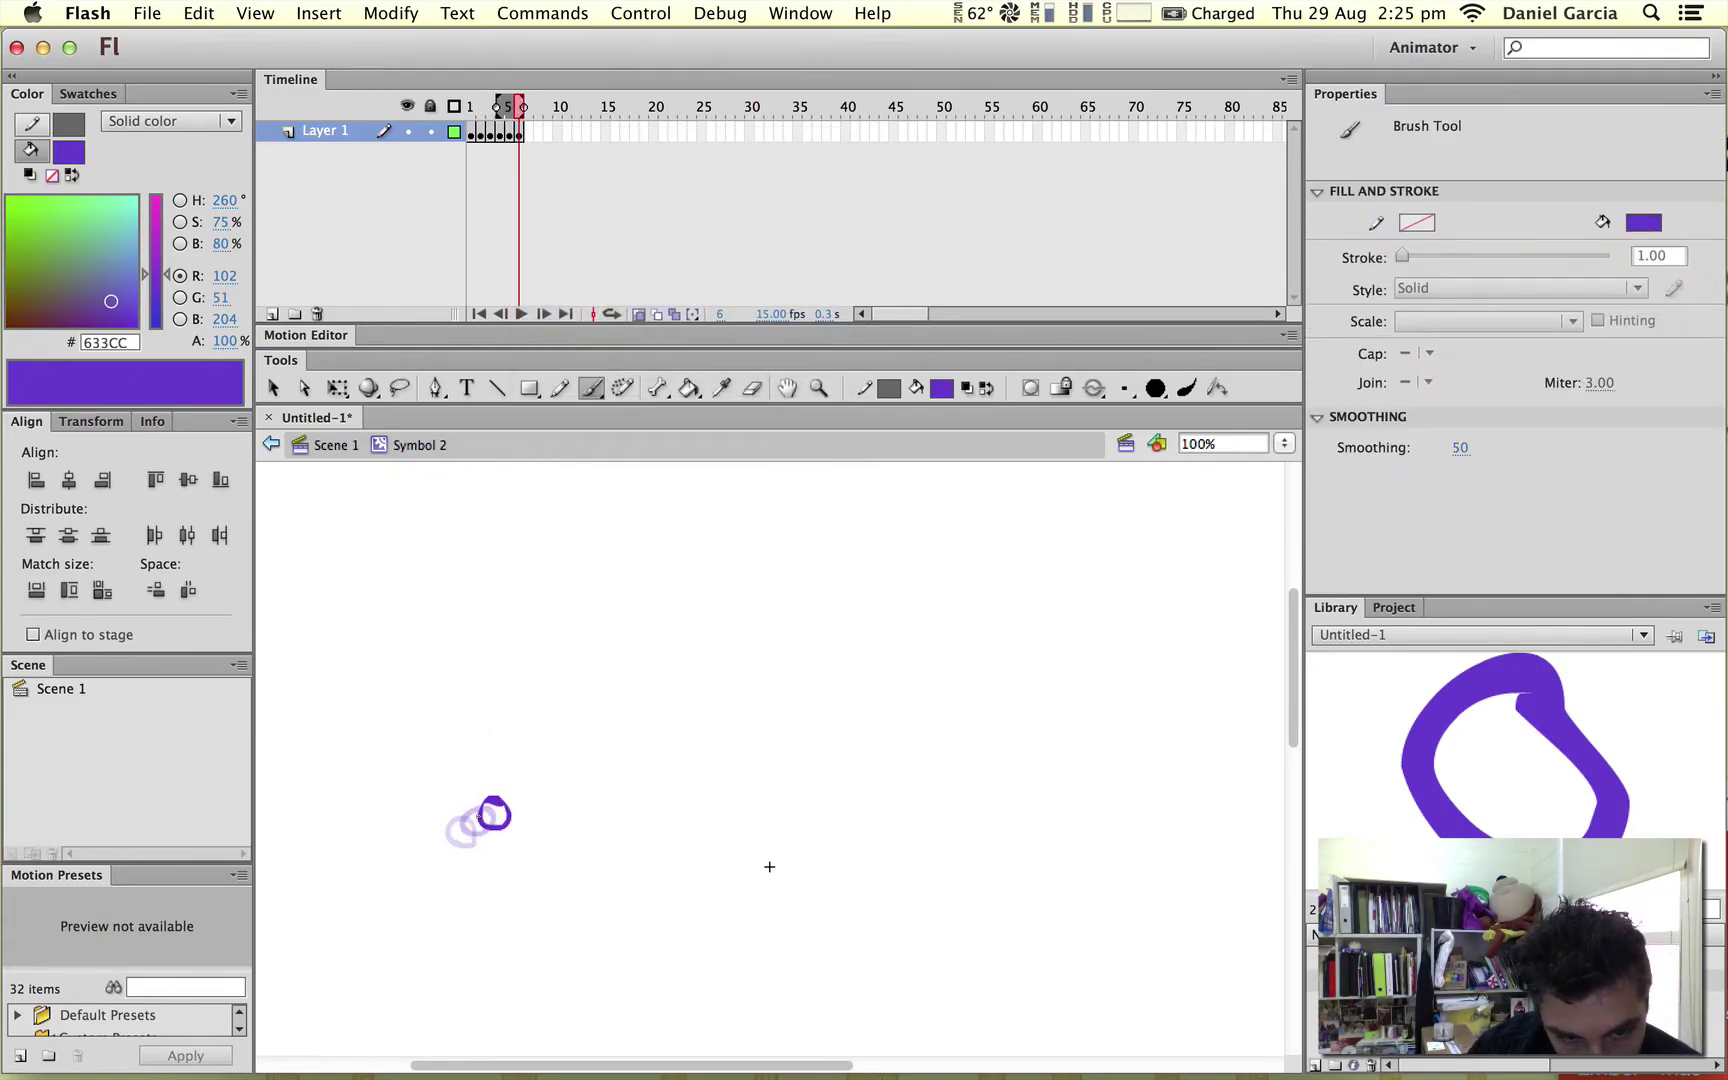
- Draw the falling ball on new blank keyframes 7 and 8
{"action": "left_click", "coordinate": [522, 128]}
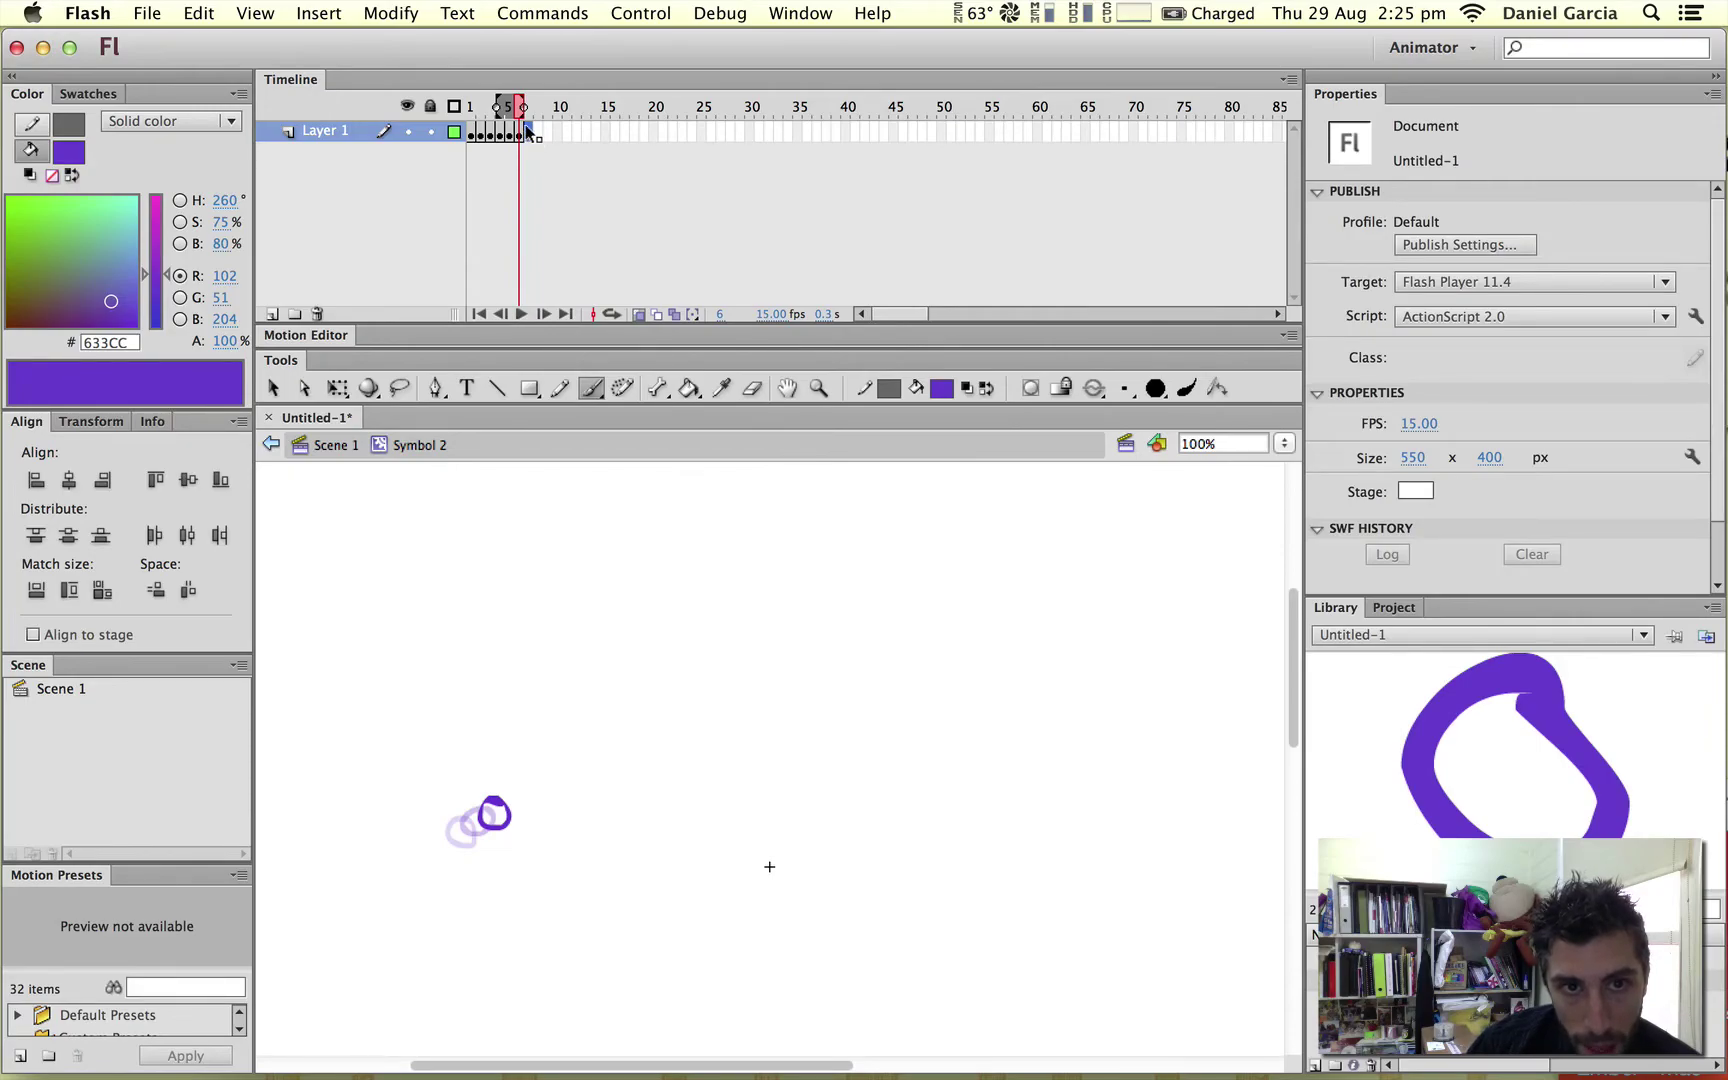
{"action": "right_click", "coordinate": [524, 128]}
{"action": "left_click", "coordinate": [639, 308]}
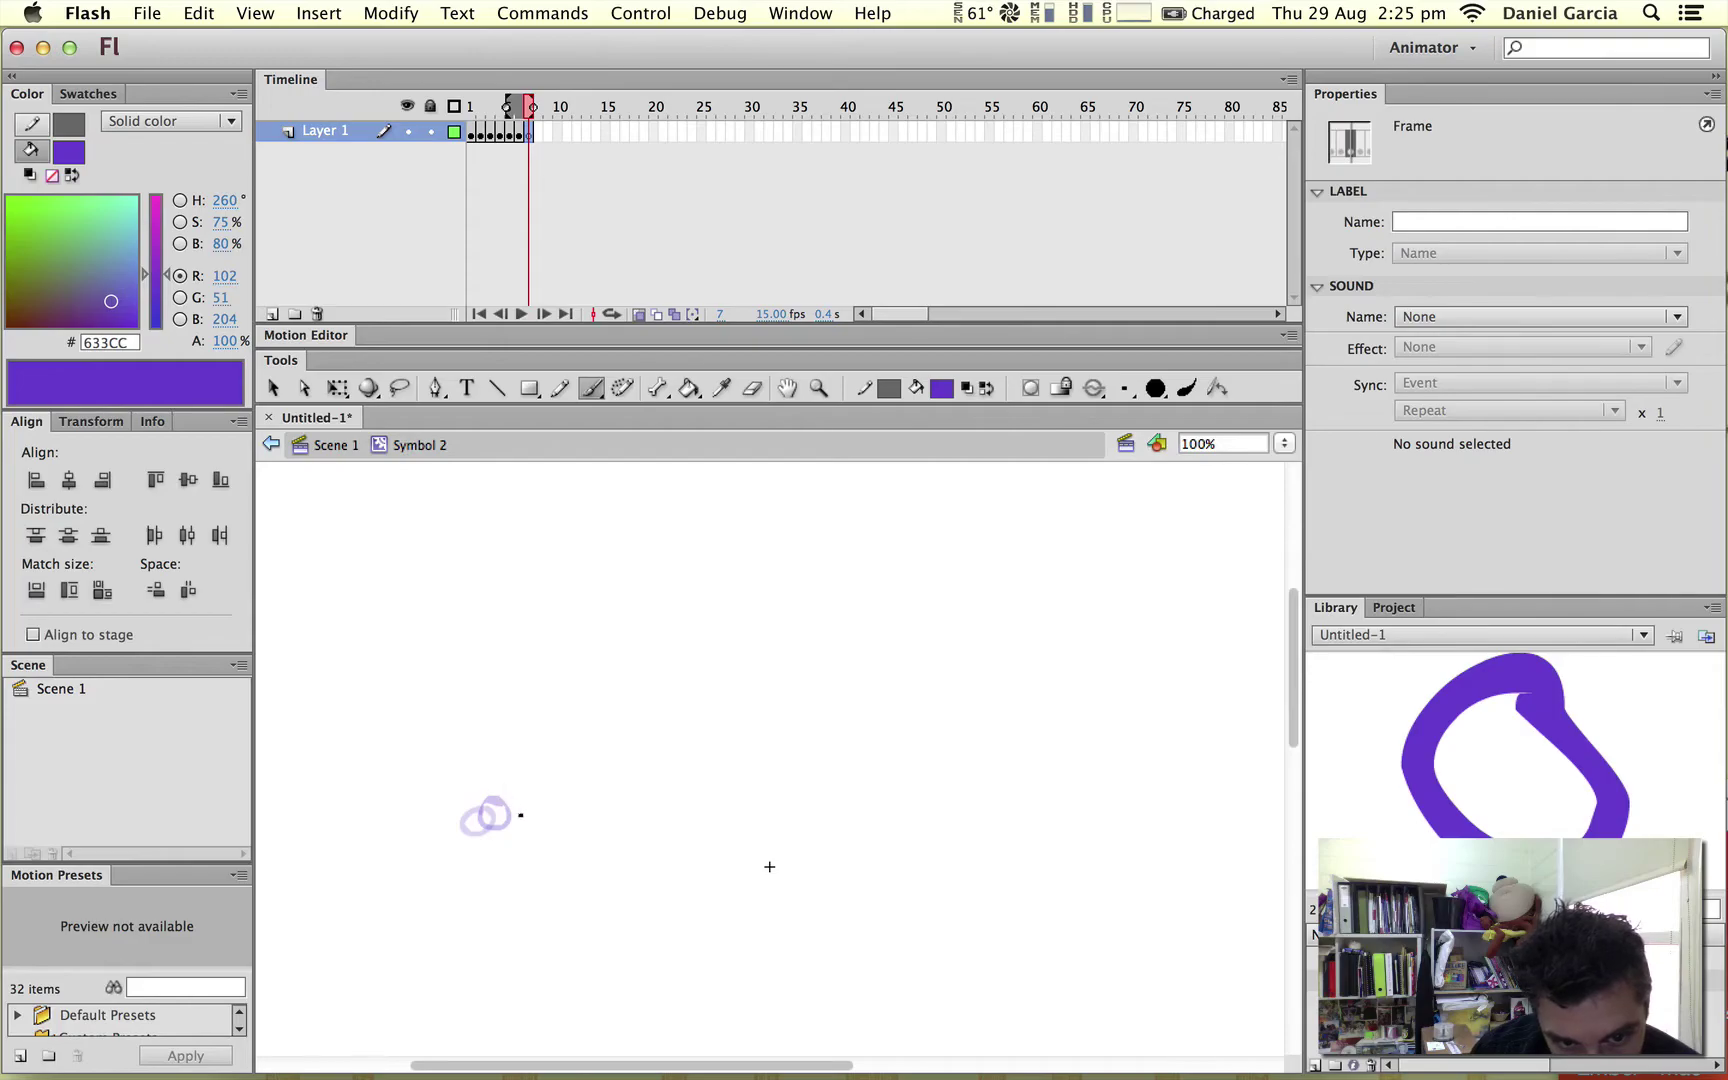
{"action": "left_click_drag", "start_coordinate": [520, 815], "coordinate": [487, 820]}
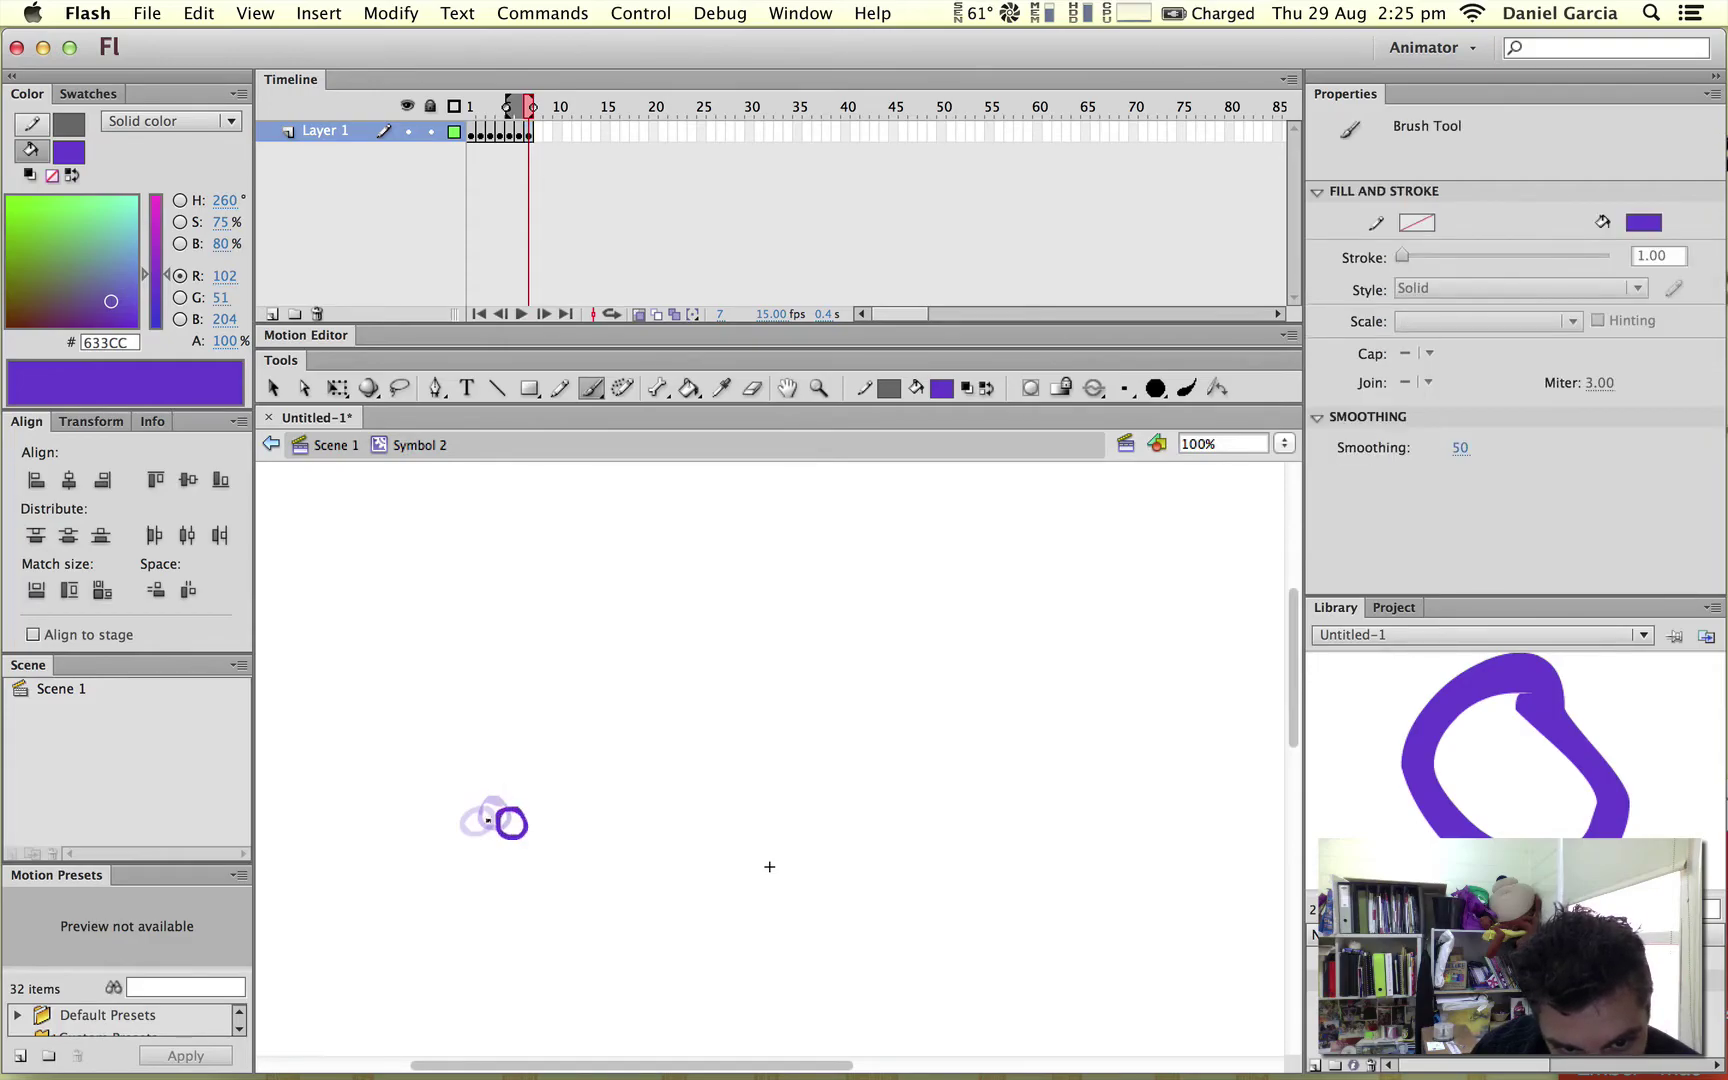
{"action": "right_click", "coordinate": [540, 133]}
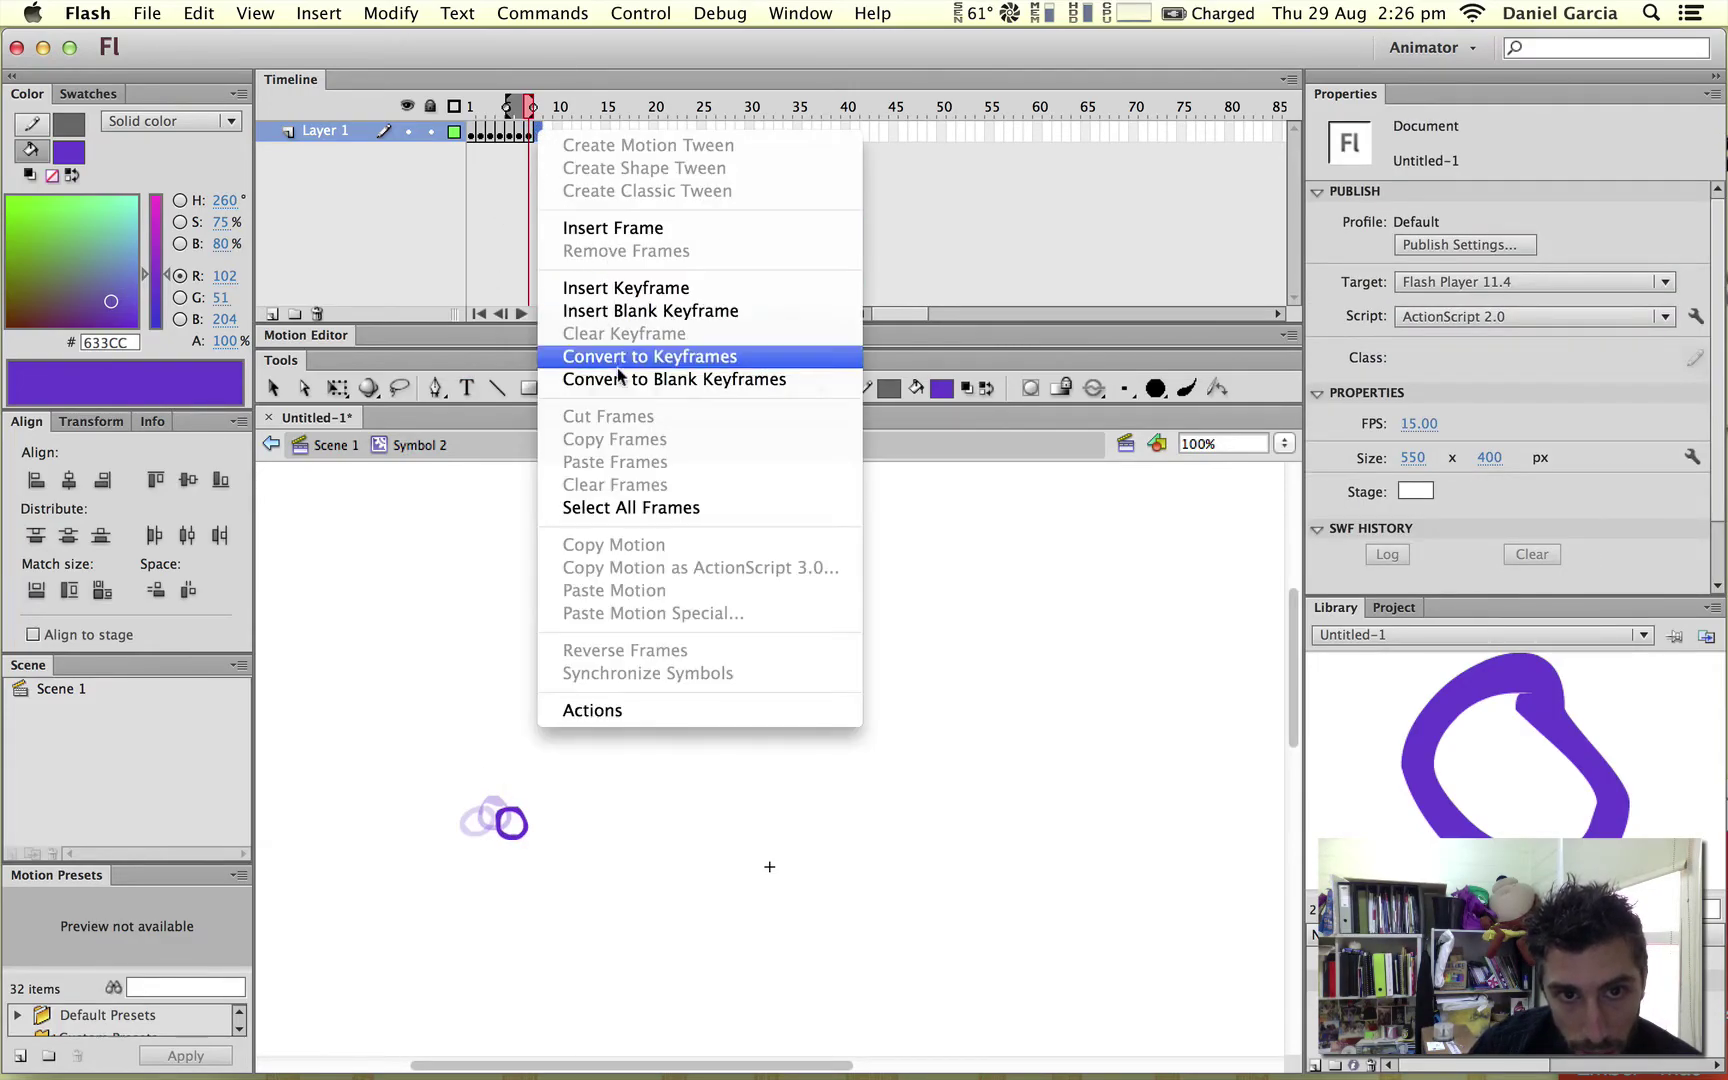
{"action": "left_click", "coordinate": [628, 312]}
{"action": "left_click", "coordinate": [531, 826]}
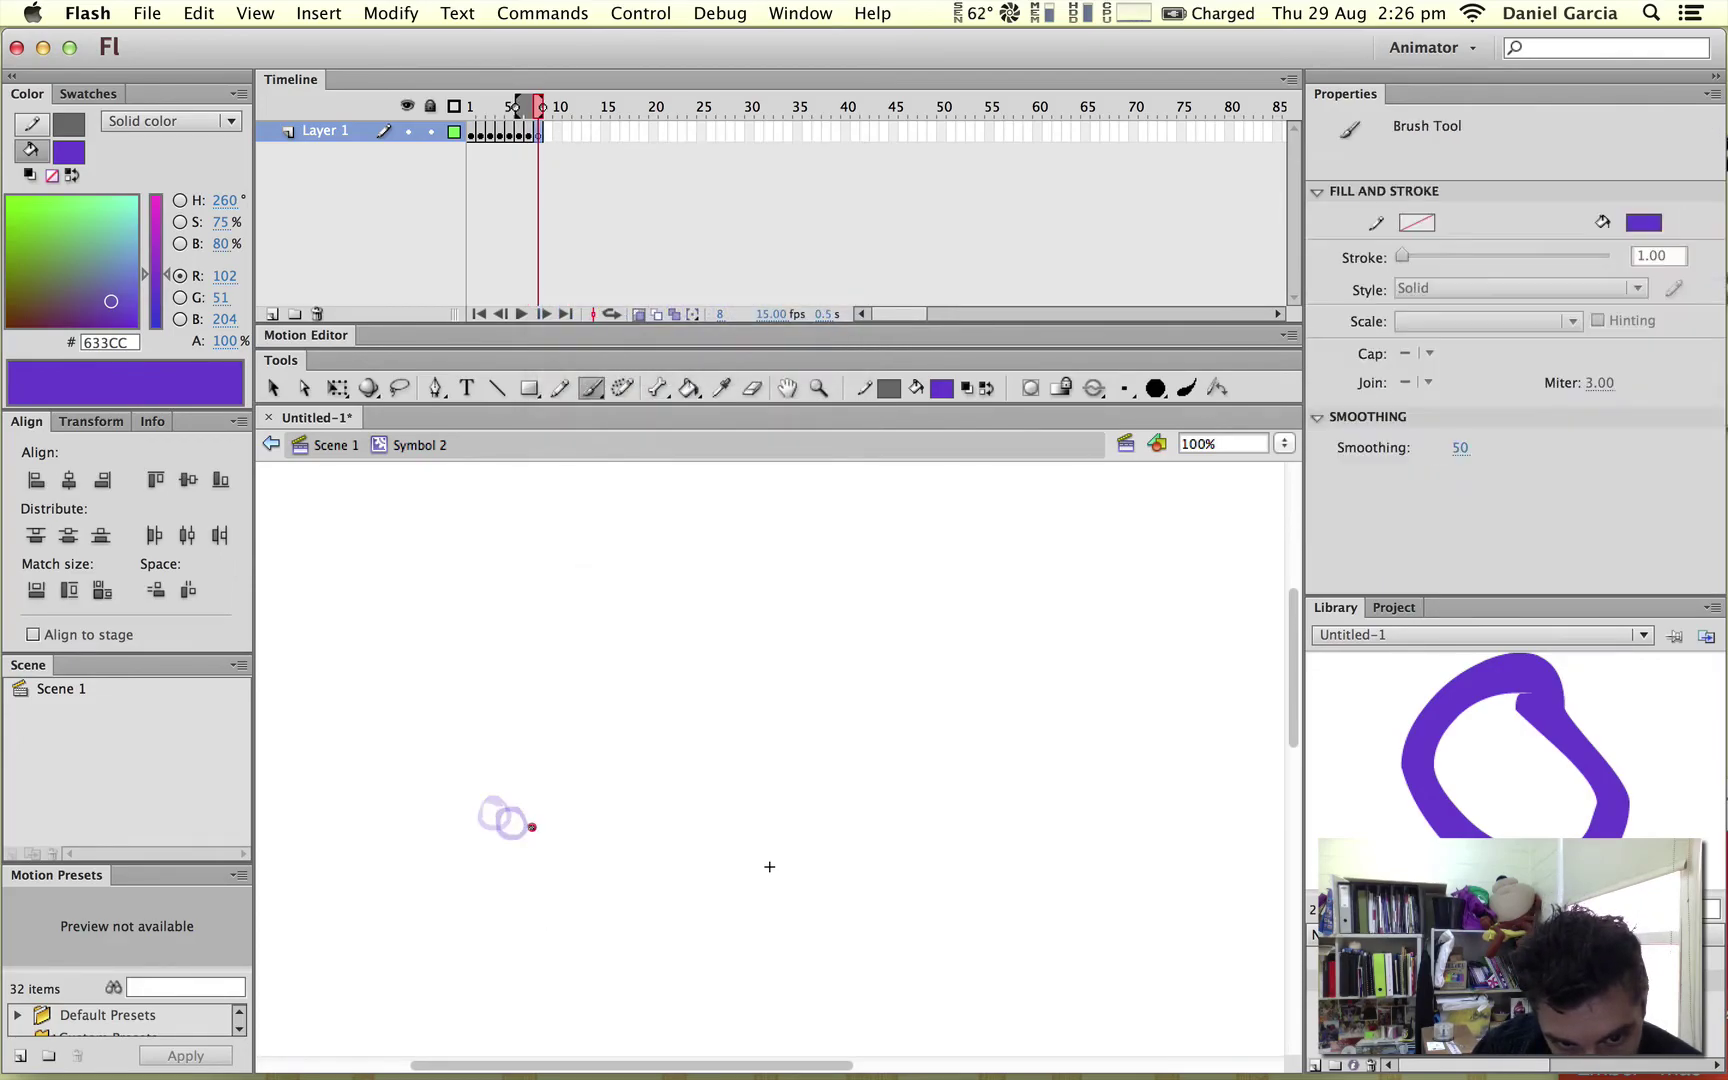
{"action": "left_click_drag", "start_coordinate": [533, 828], "coordinate": [512, 836]}
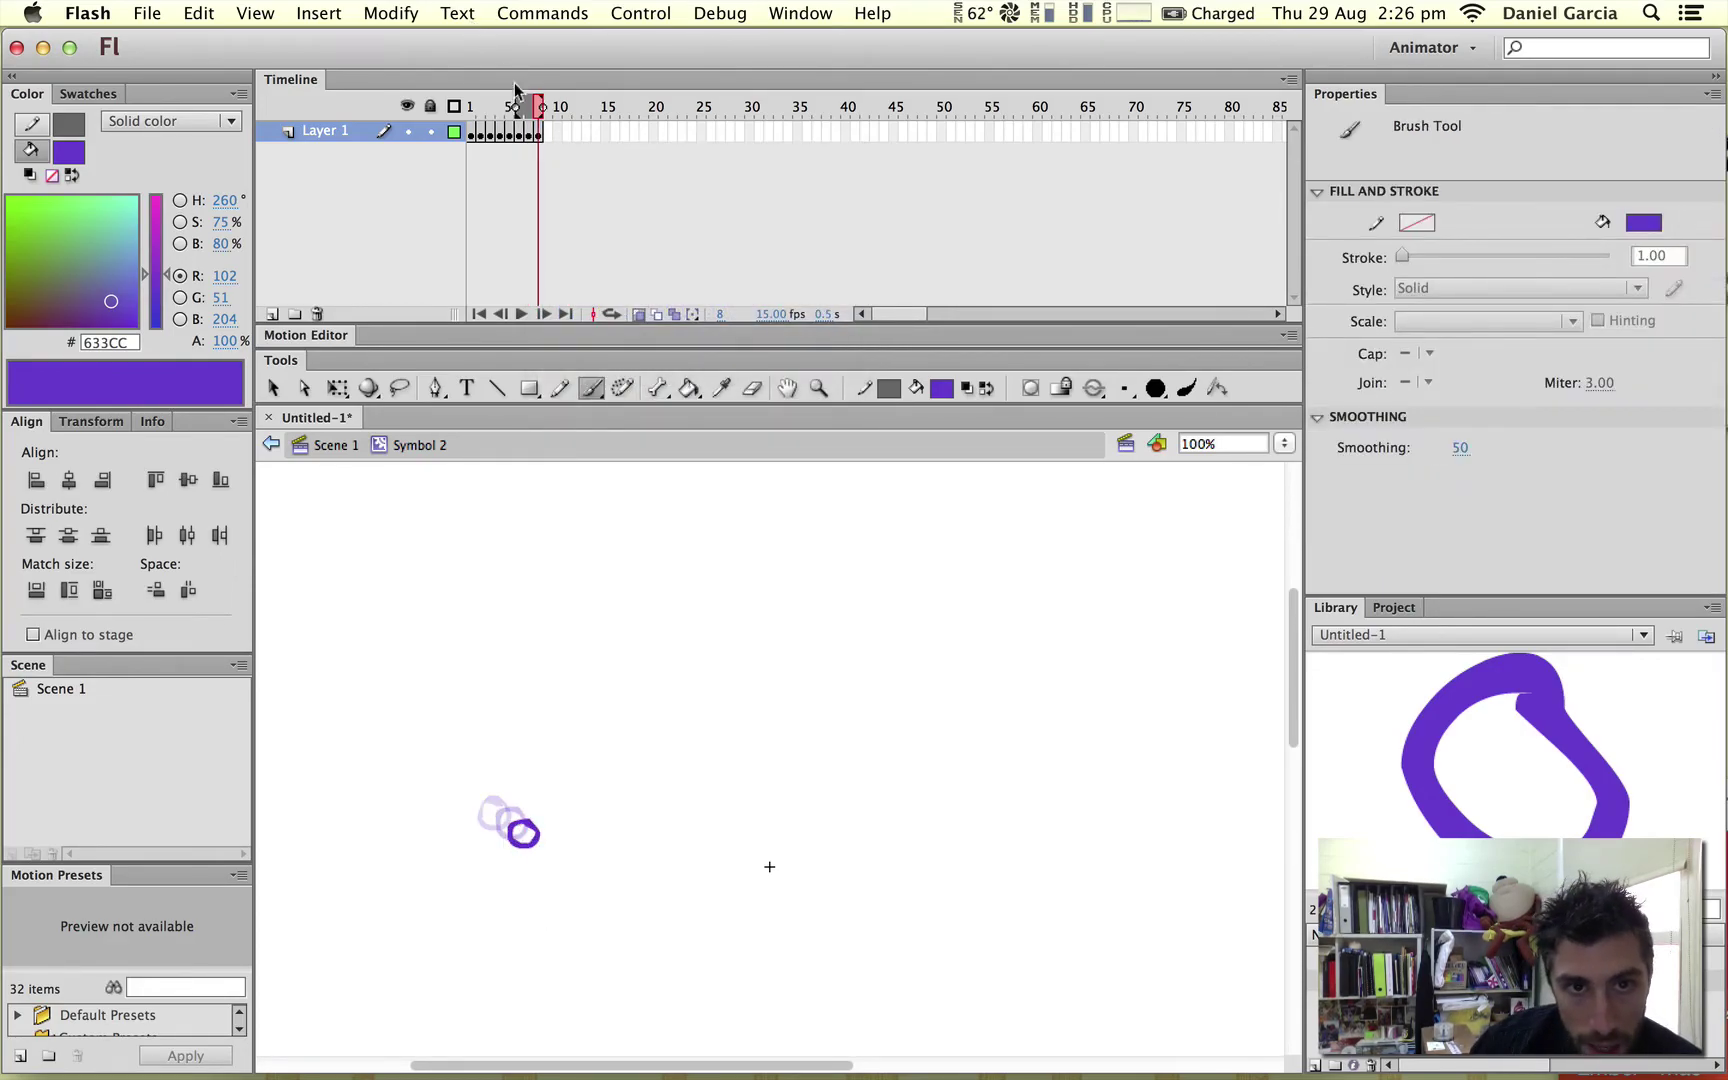
- Draw the slightly squashed ball on new keyframe 9 and ready frame 10
{"action": "left_click", "coordinate": [543, 131]}
{"action": "right_click", "coordinate": [545, 131]}
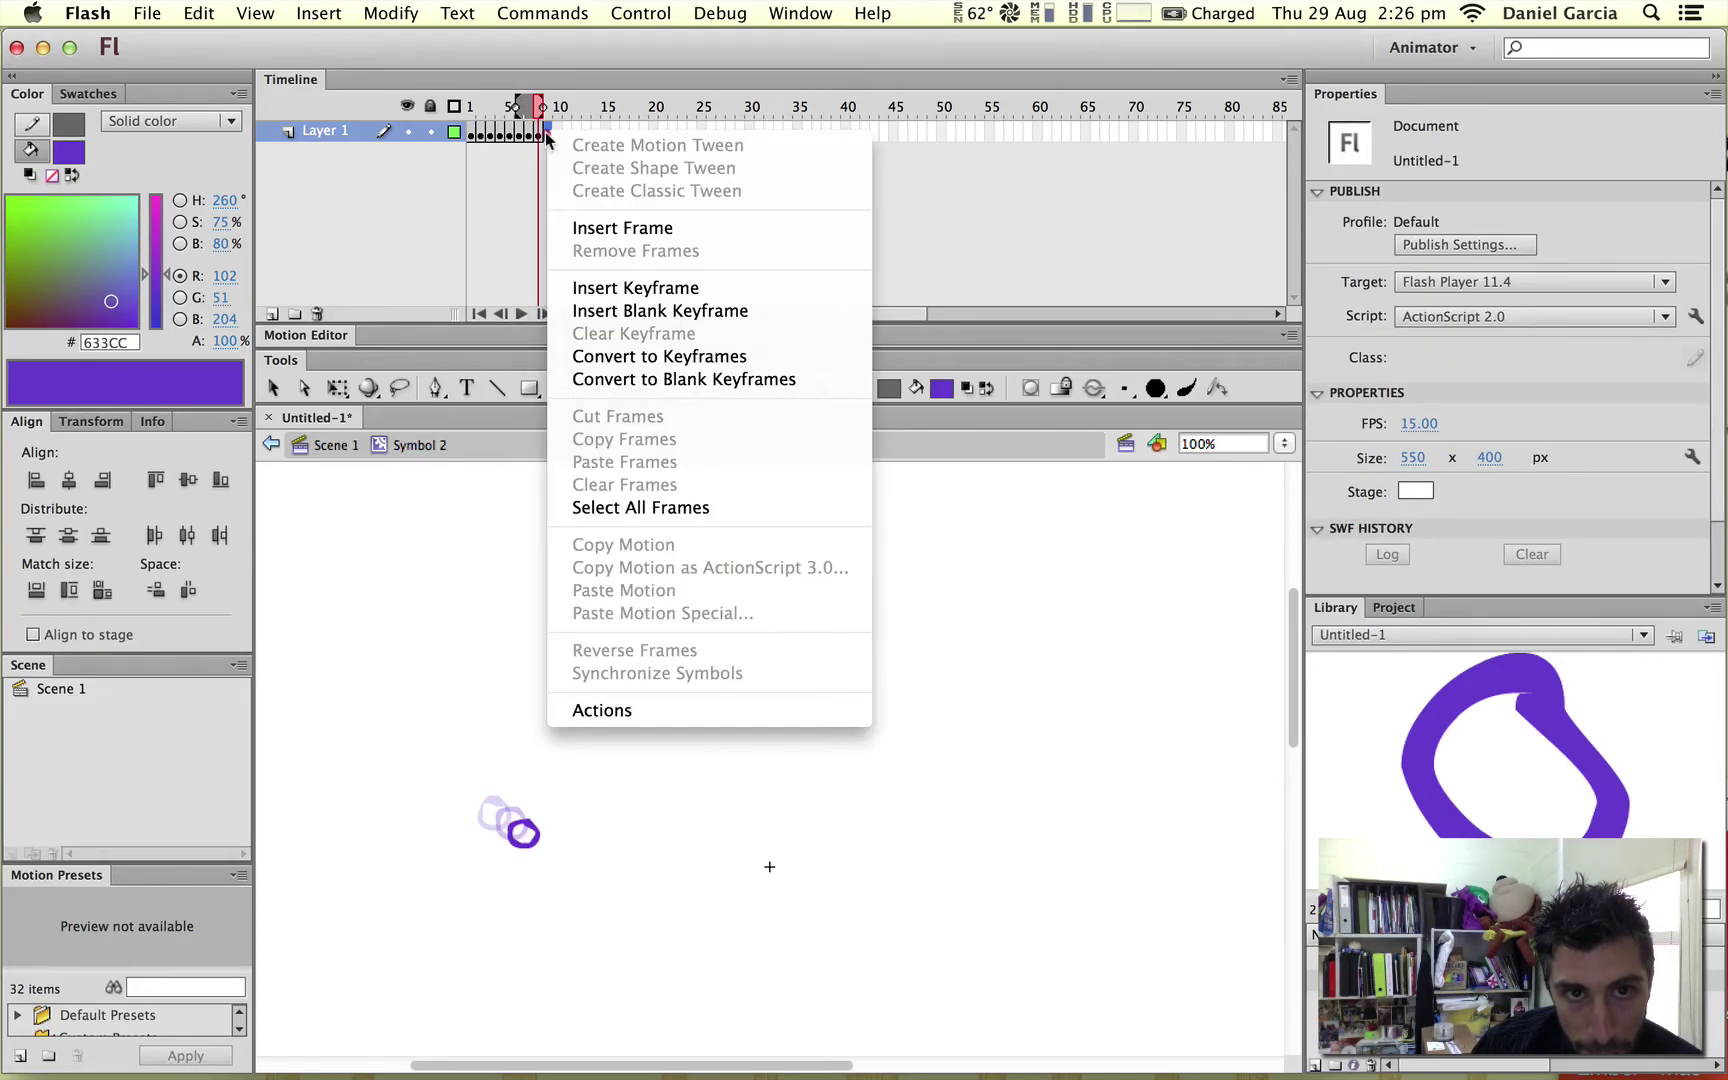
{"action": "left_click", "coordinate": [640, 311]}
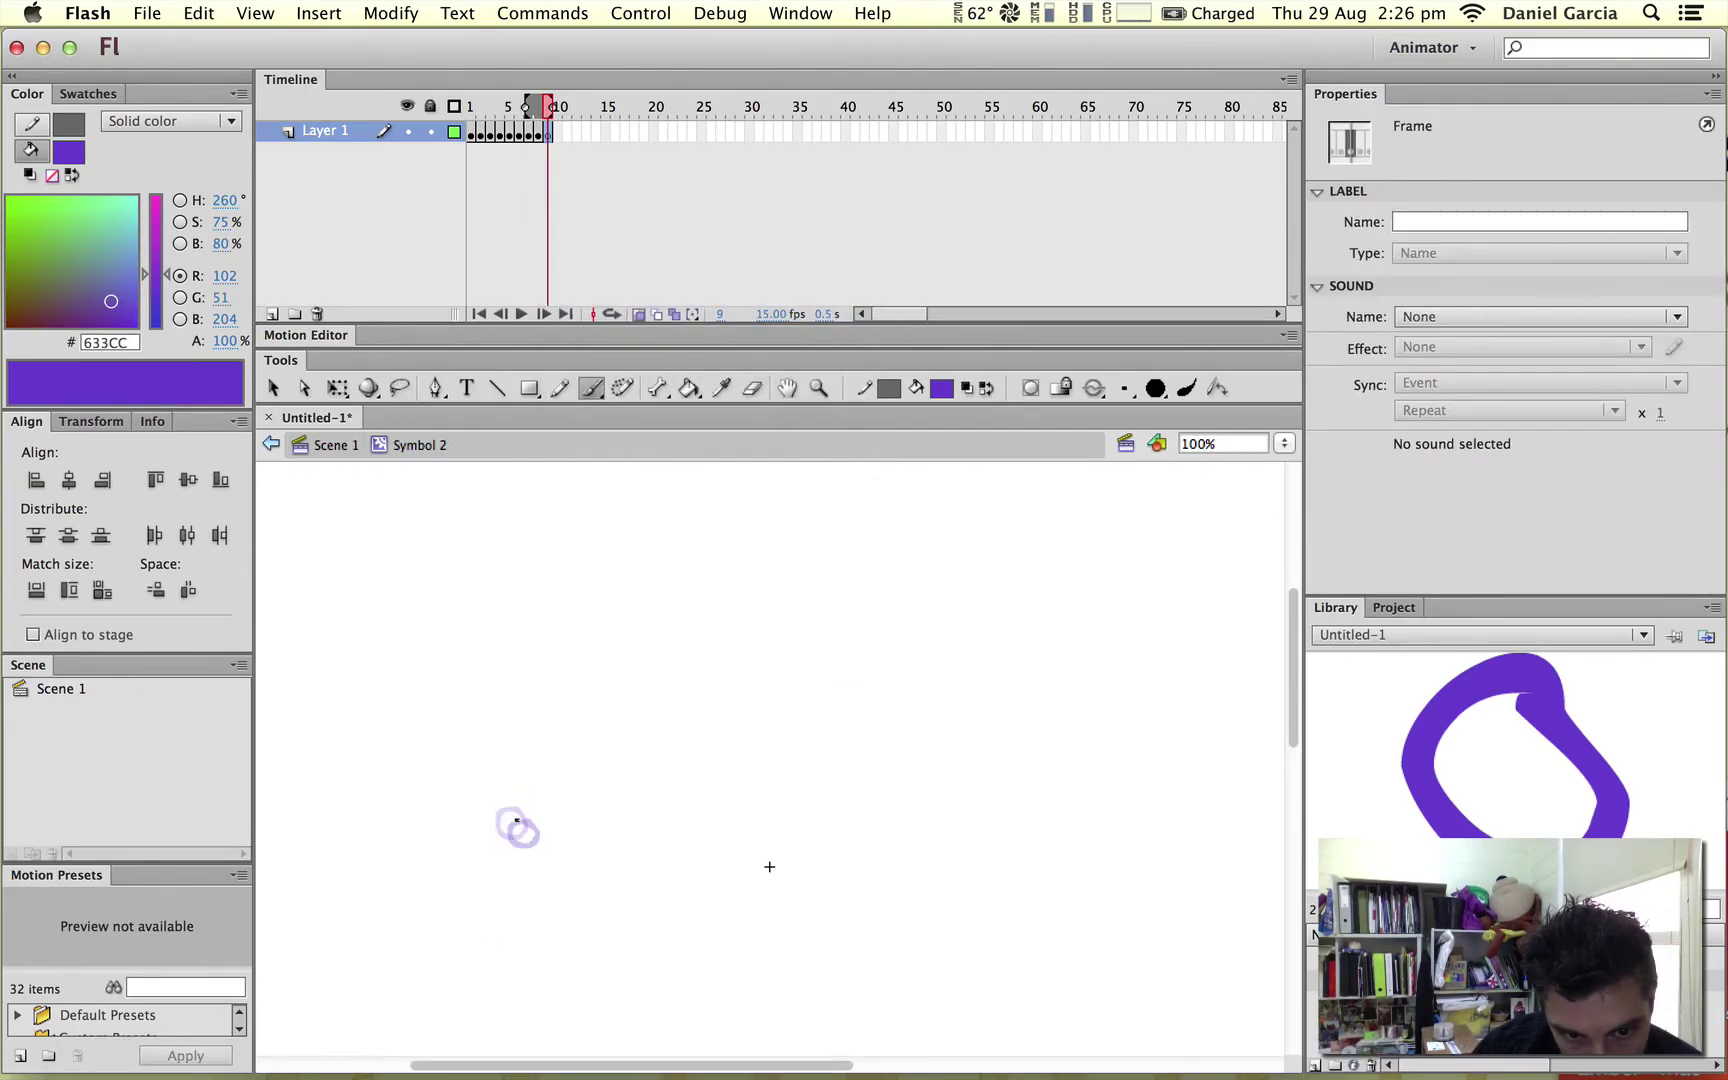
{"action": "key", "text": "b"}
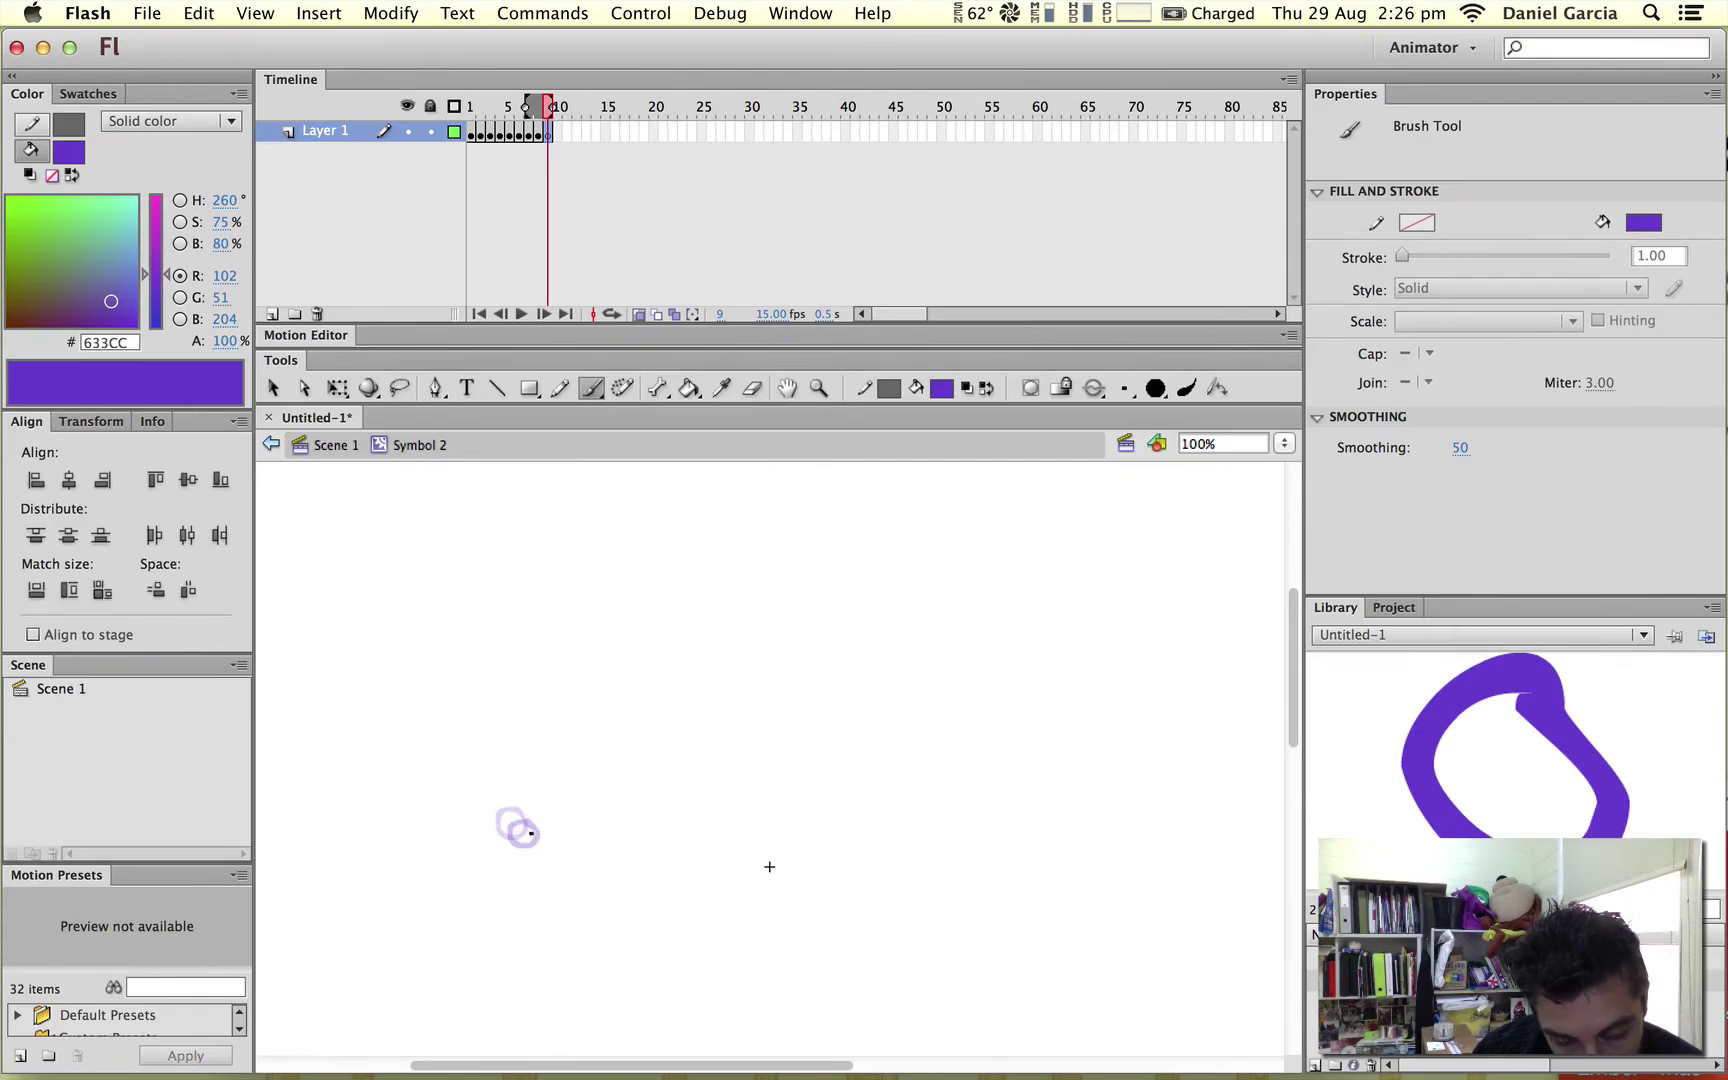
{"action": "mouse_move", "coordinate": [542, 831]}
{"action": "left_mouse_down"}
{"action": "mouse_move", "coordinate": [540, 852]}
{"action": "mouse_move", "coordinate": [511, 833]}
{"action": "left_mouse_up"}
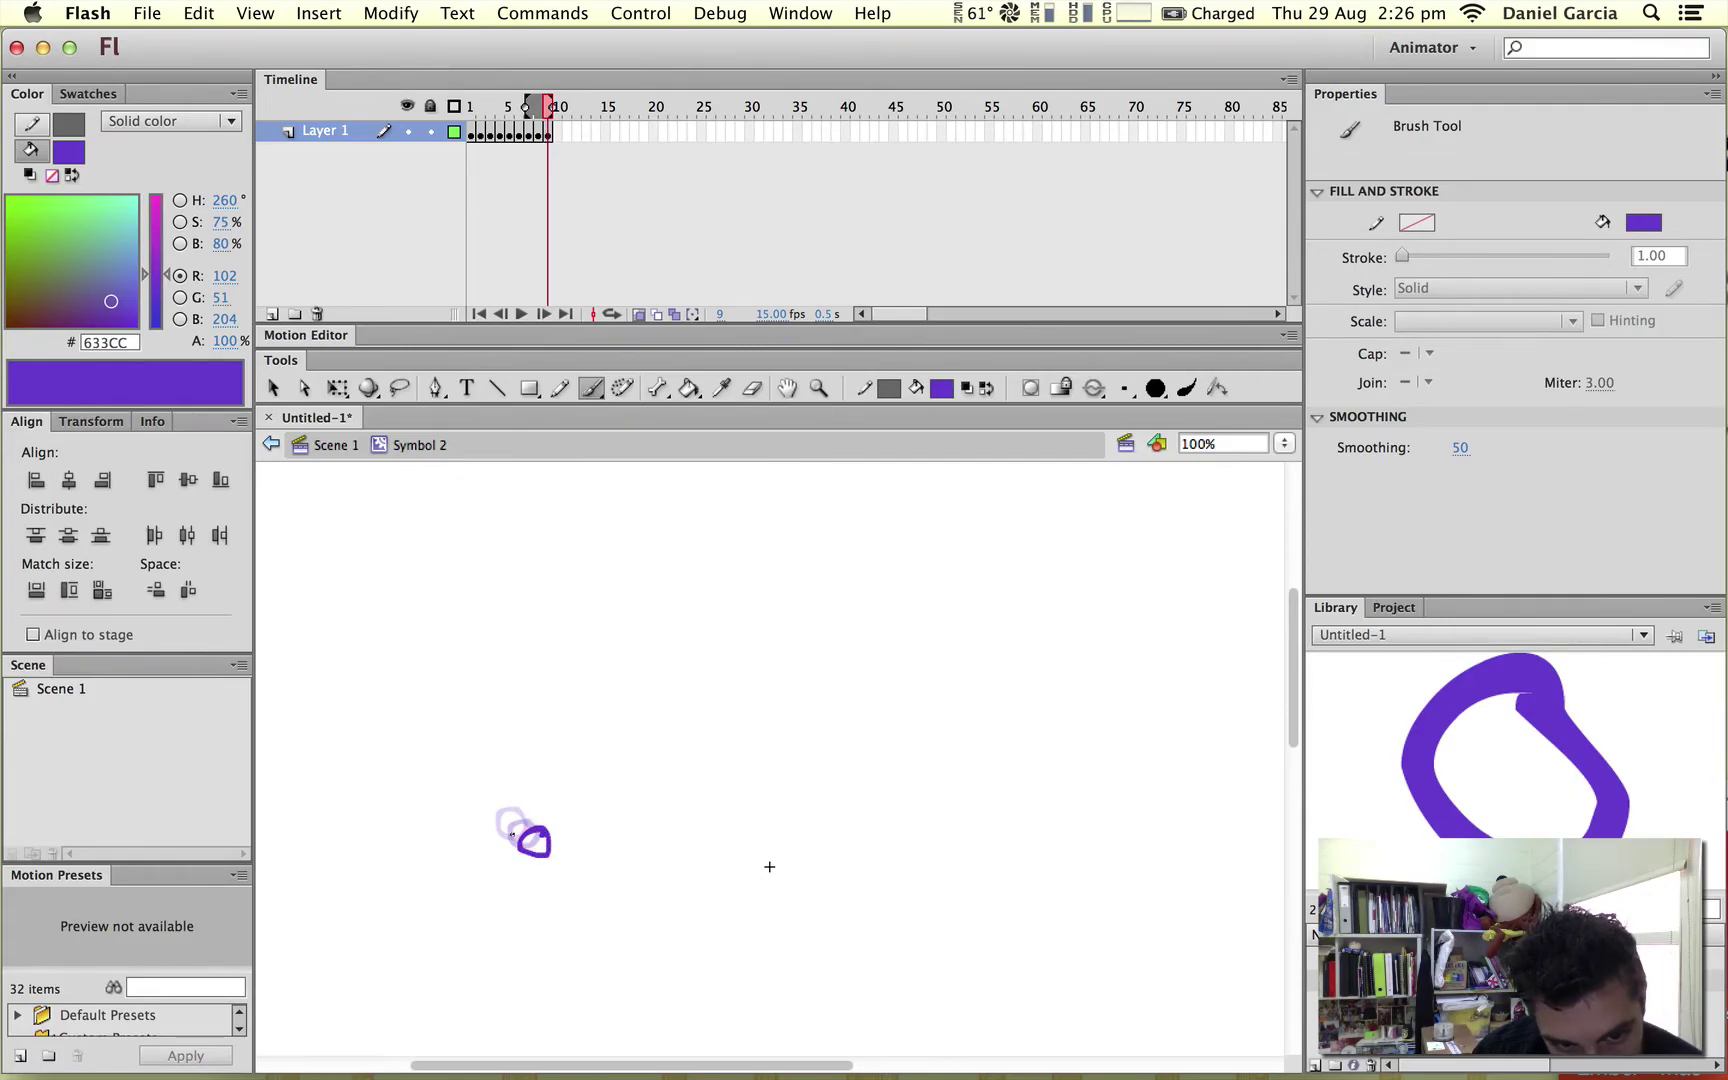
{"action": "left_click", "coordinate": [558, 144]}
{"action": "right_click", "coordinate": [558, 130]}
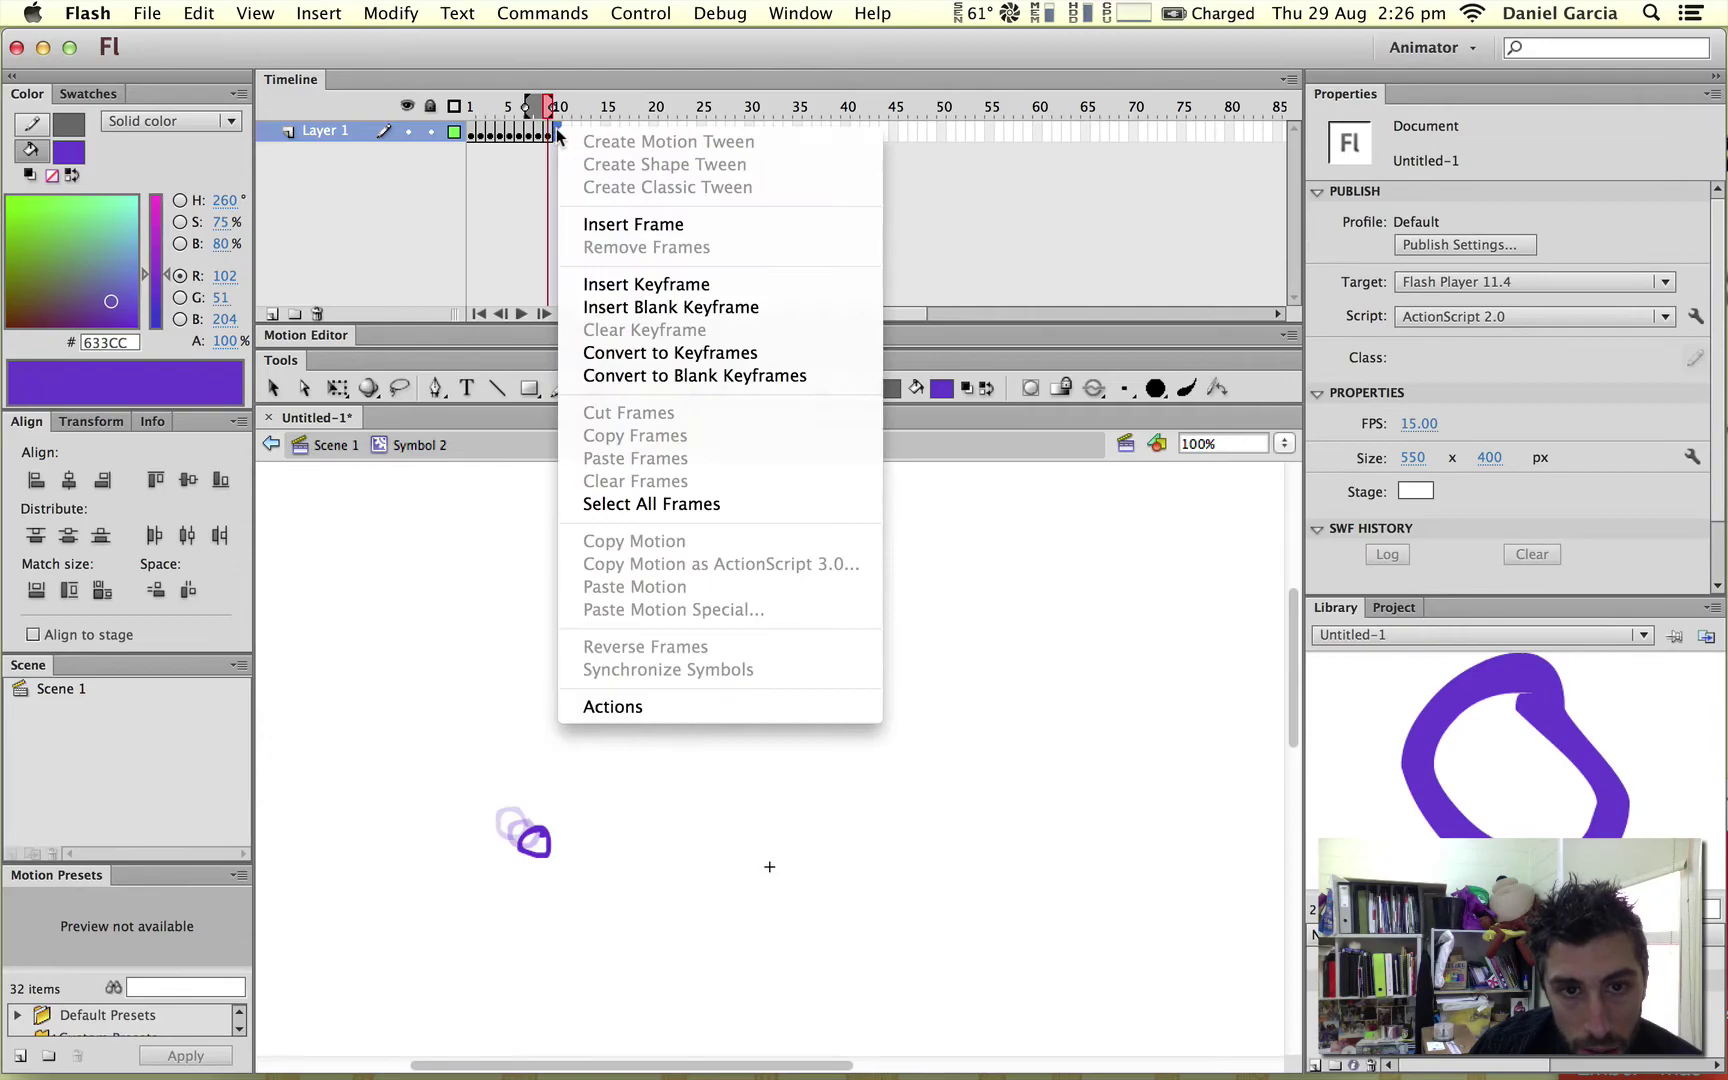
- Draw the flattened ball on keyframe 10 and add a blank keyframe at frame 11
{"action": "left_click", "coordinate": [664, 308]}
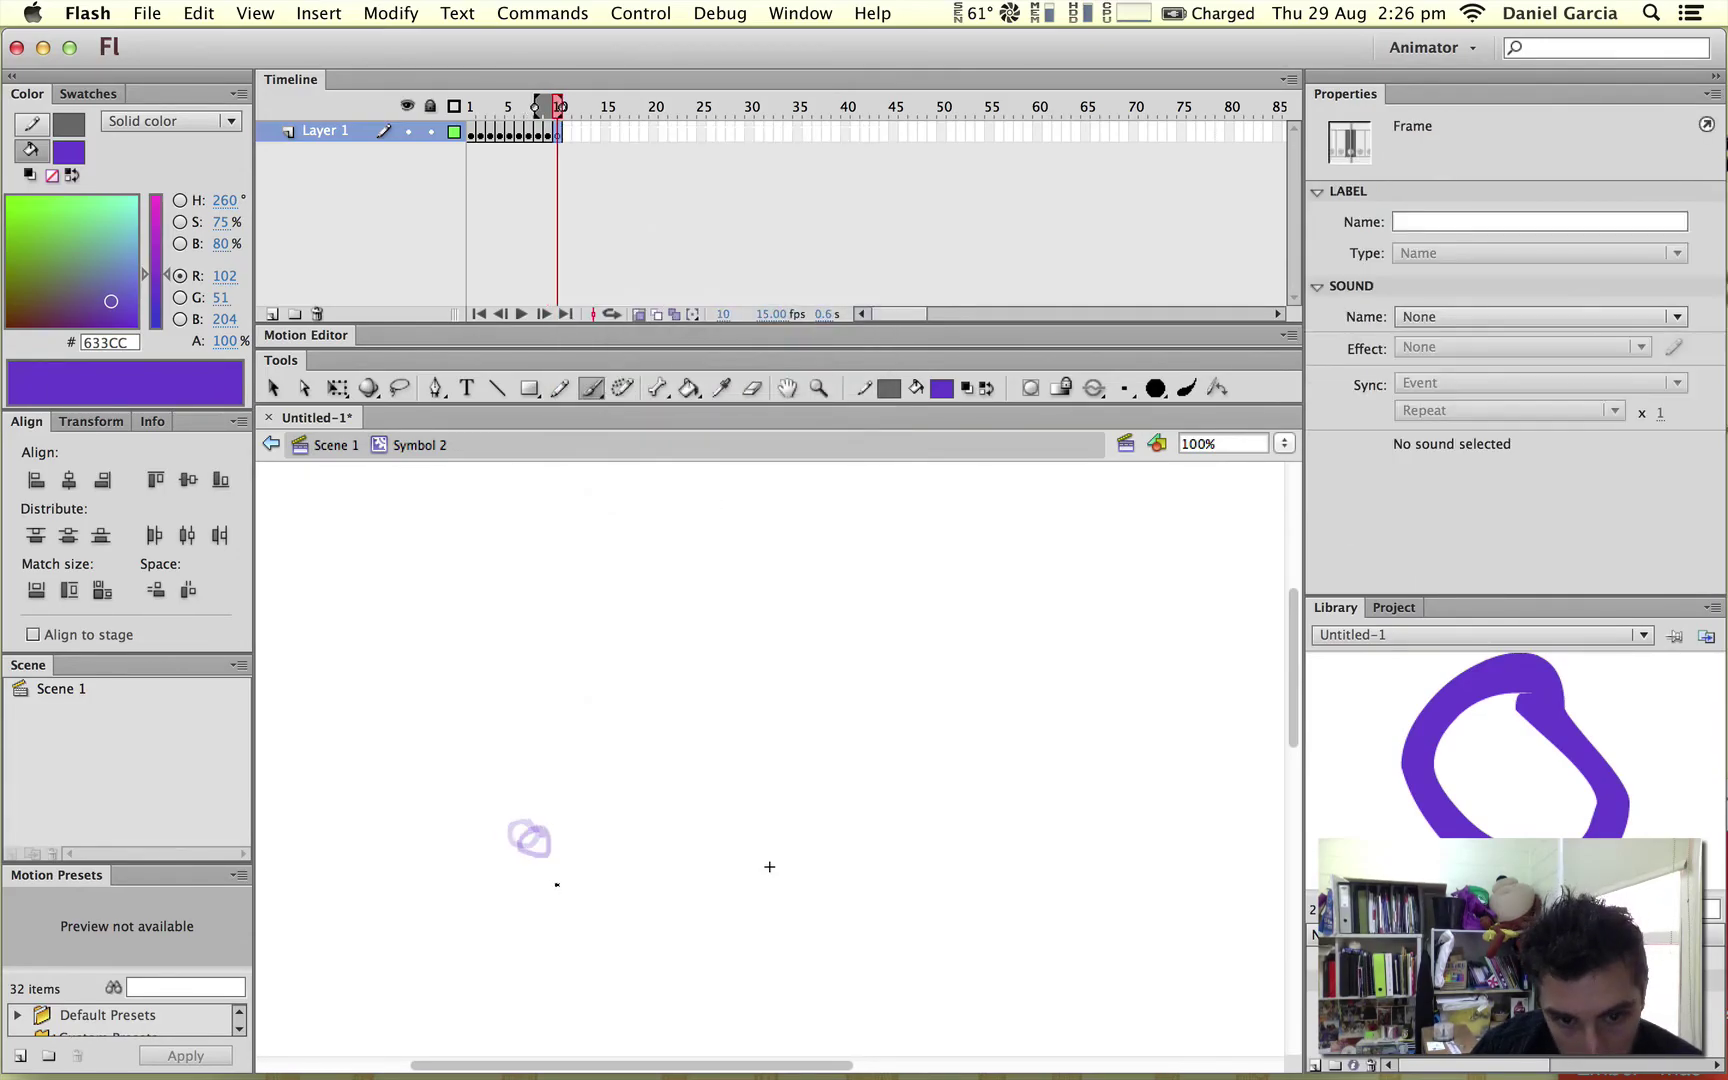
{"action": "left_click", "coordinate": [555, 848]}
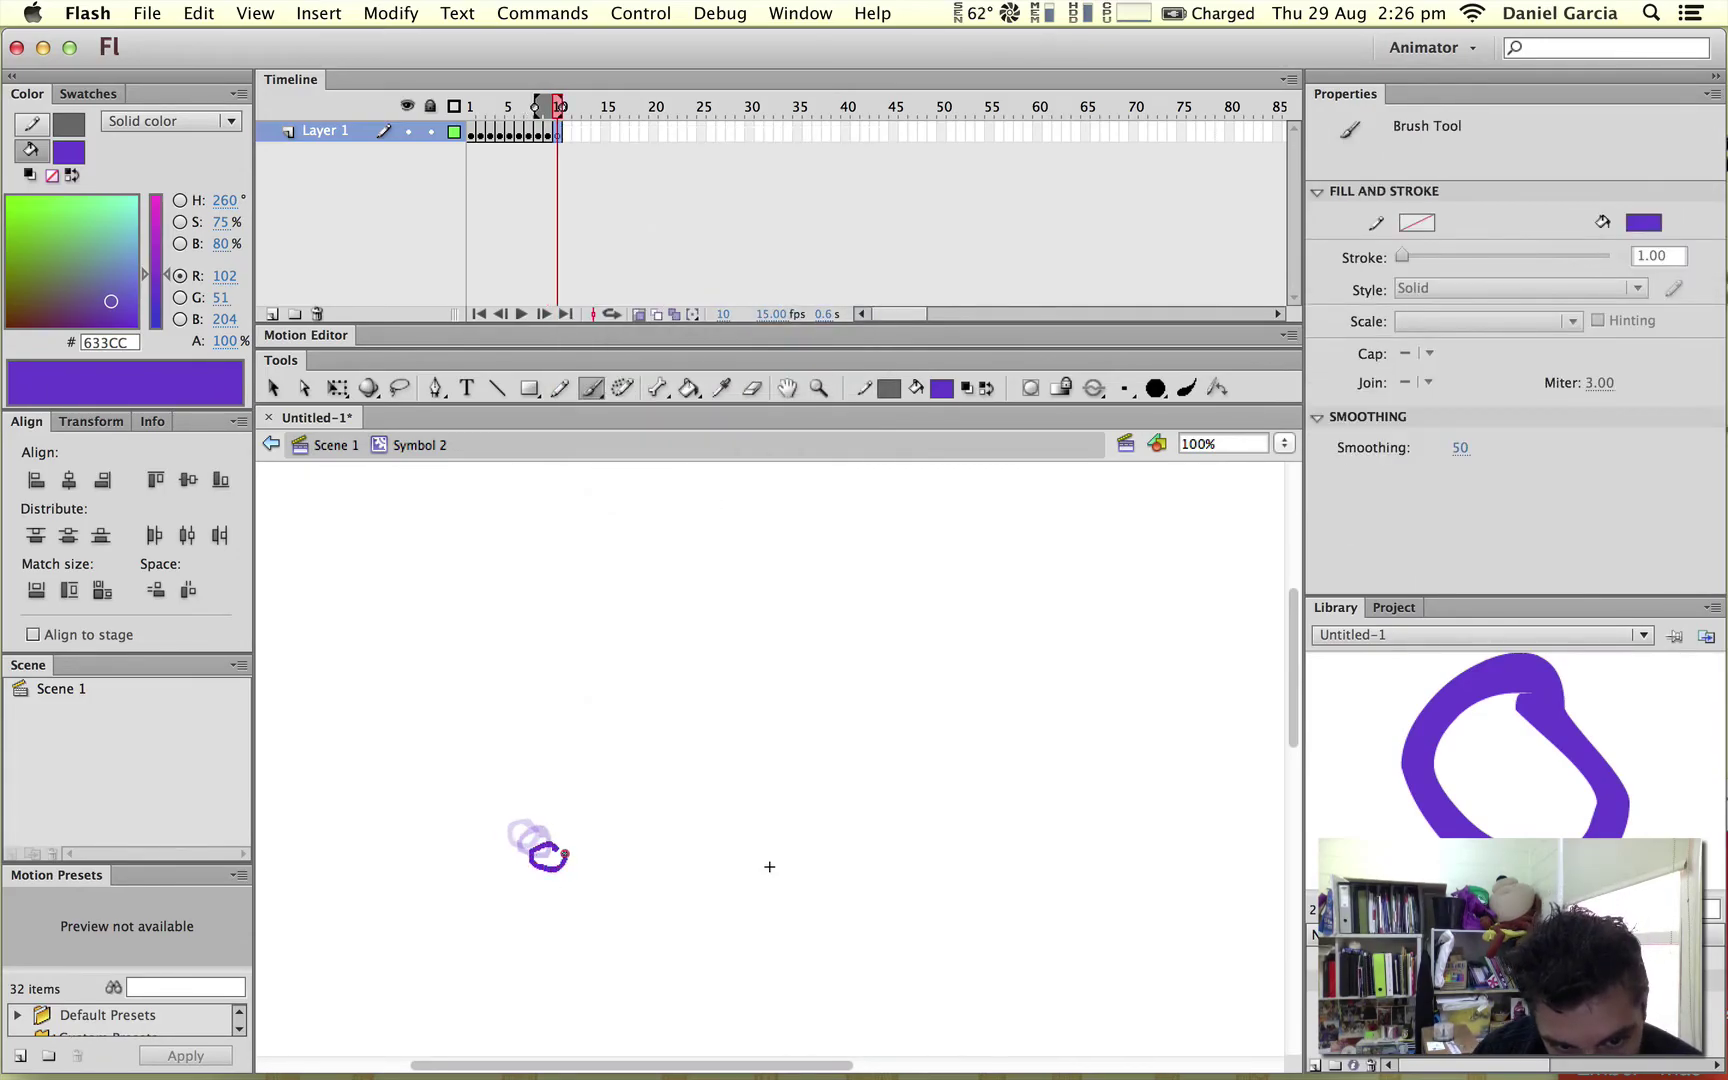
{"action": "left_click_drag", "start_coordinate": [565, 853], "coordinate": [542, 853]}
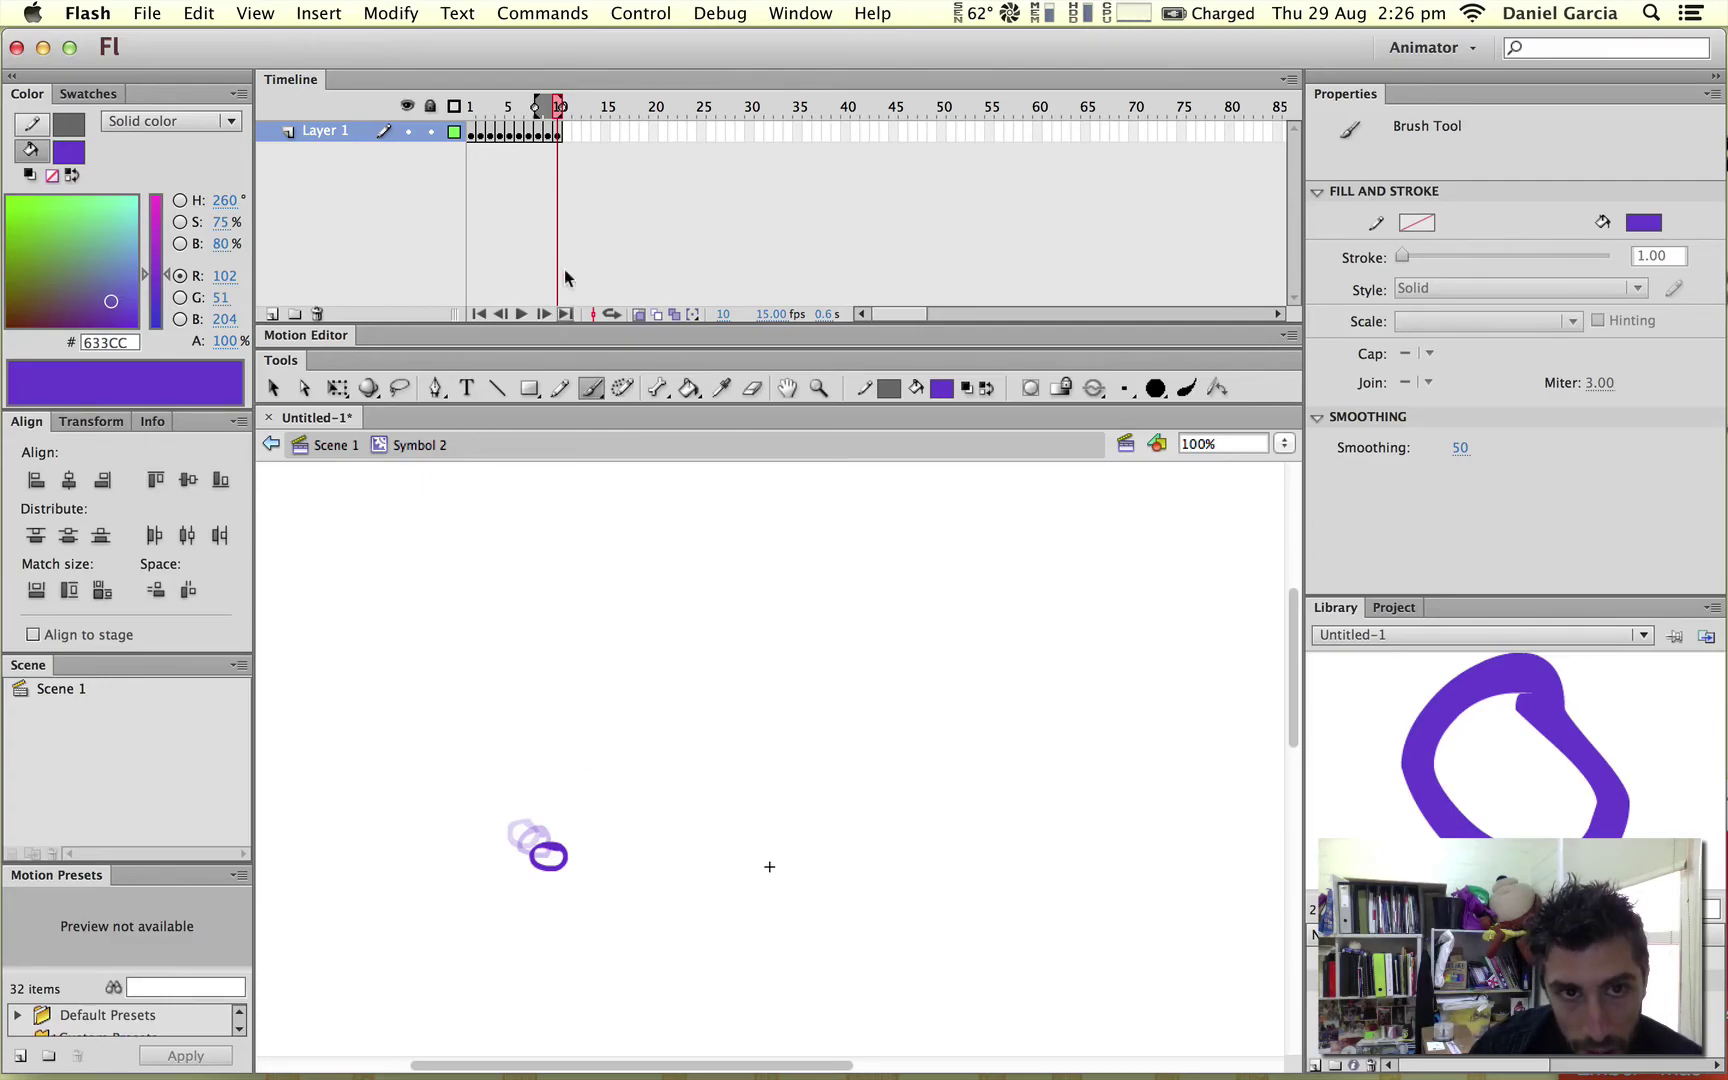
{"action": "left_click", "coordinate": [566, 131]}
{"action": "right_click", "coordinate": [568, 136]}
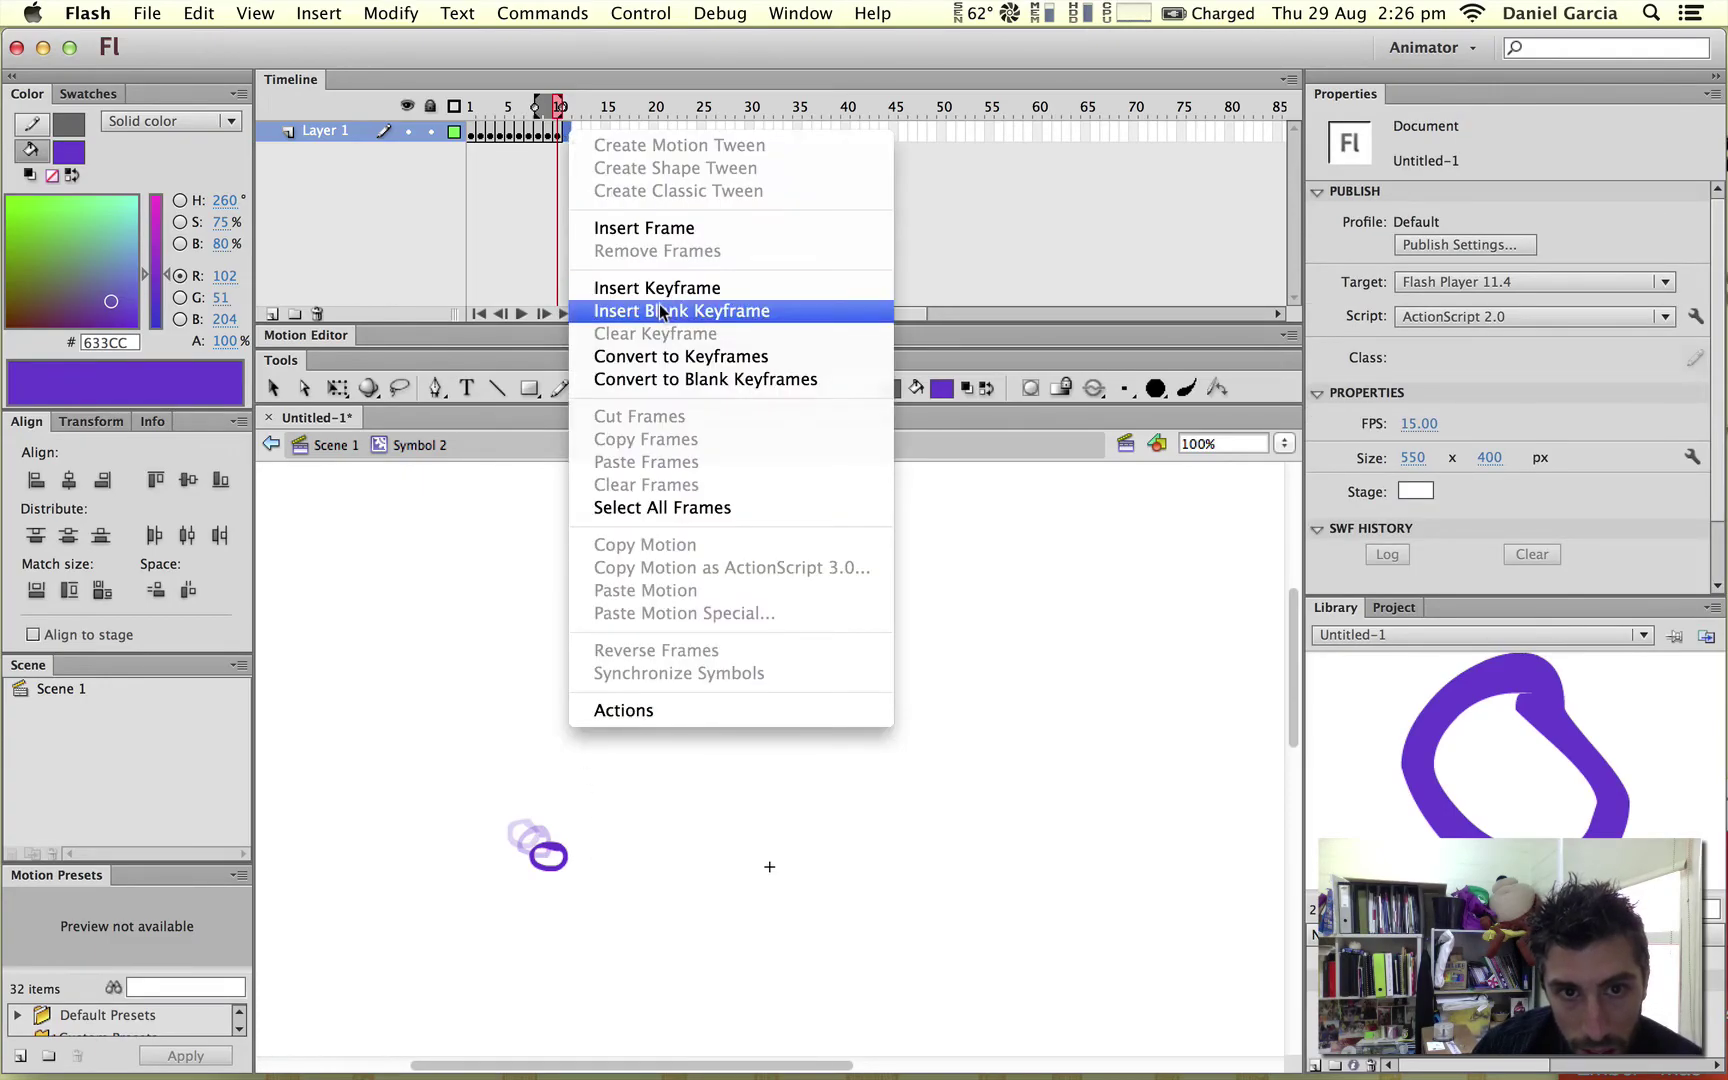
{"action": "left_click", "coordinate": [662, 309]}
{"action": "key", "text": "b"}
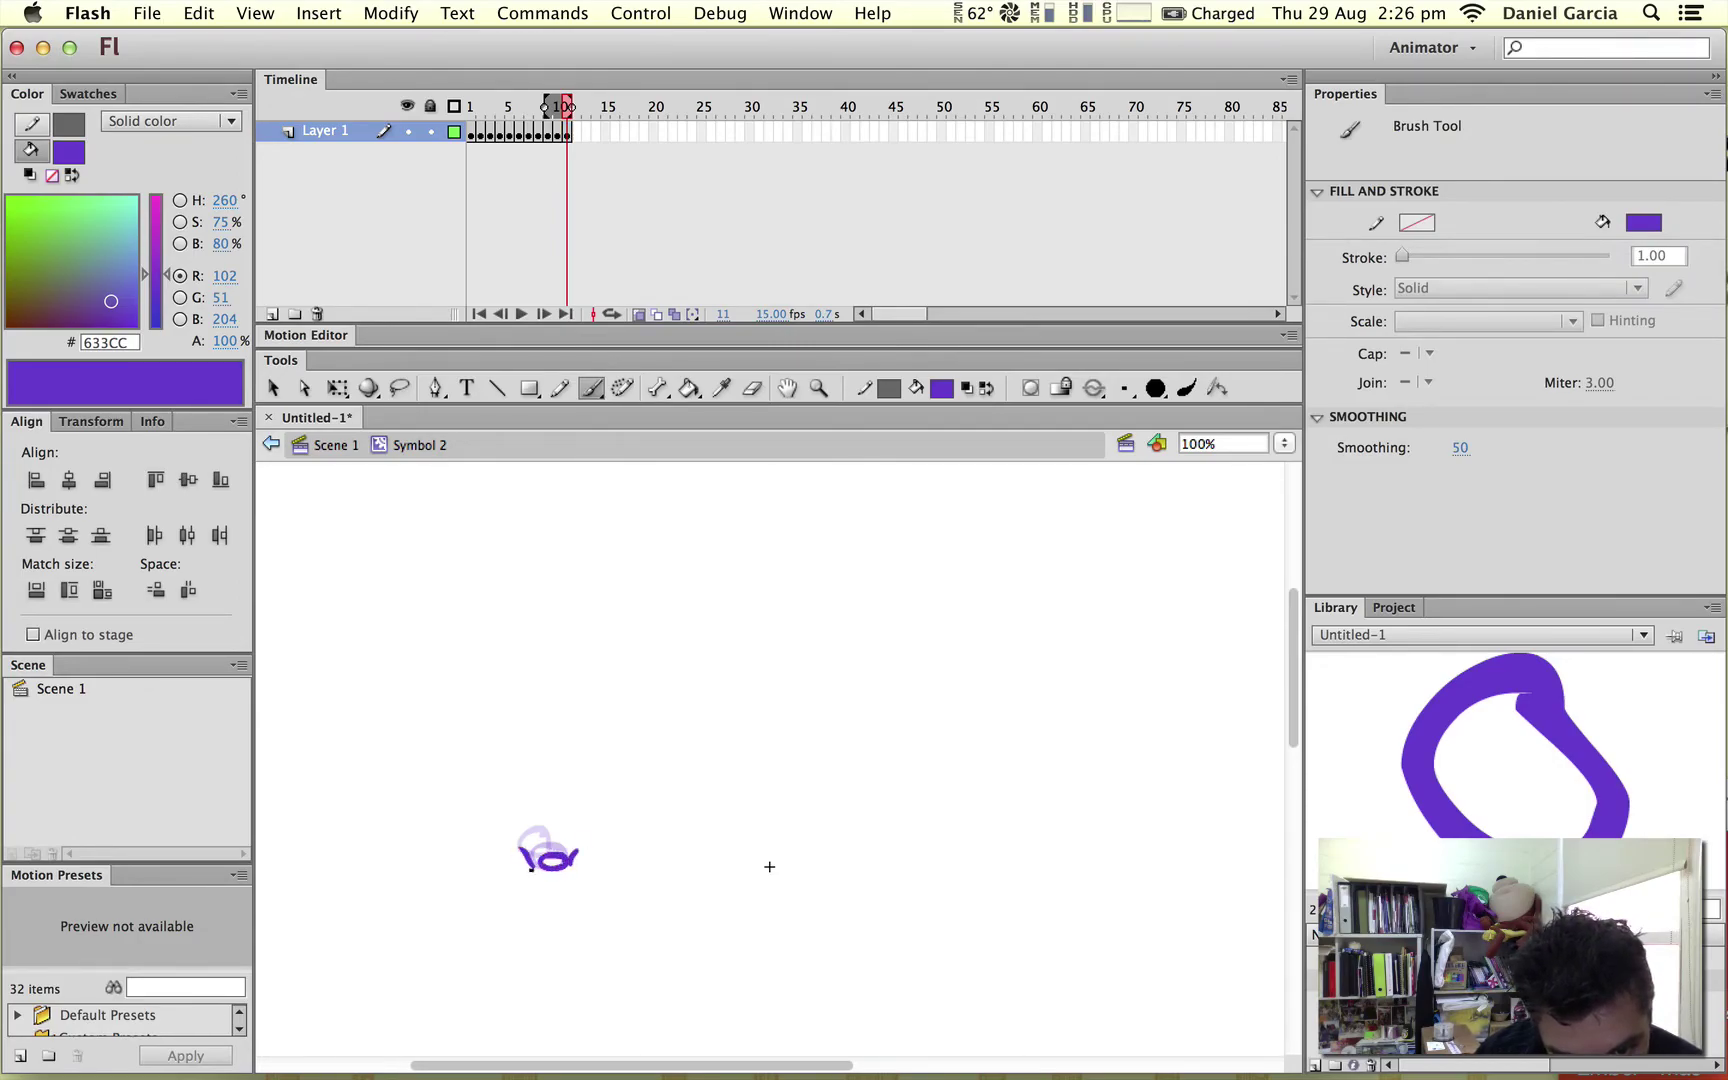
- Add blank keyframes 12–14, drawing the shrinking splash on 13 and droplets on 14
{"action": "left_click", "coordinate": [580, 131]}
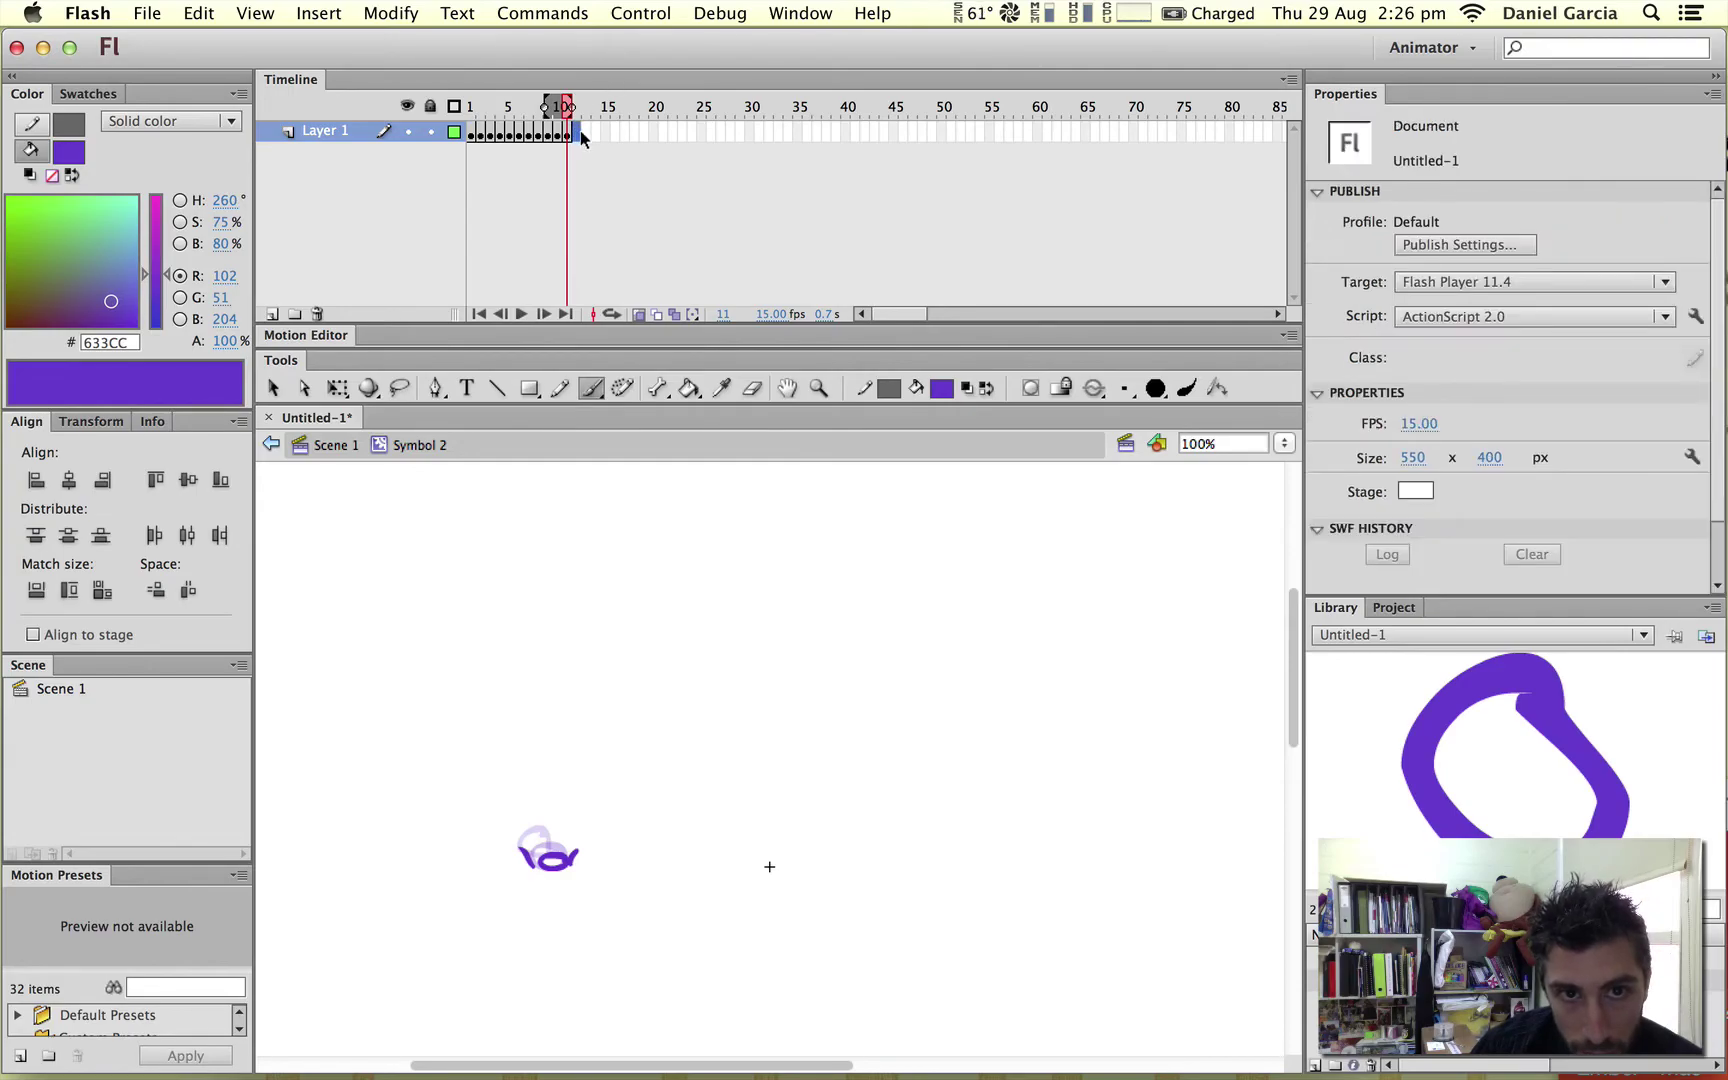
{"action": "right_click", "coordinate": [576, 134]}
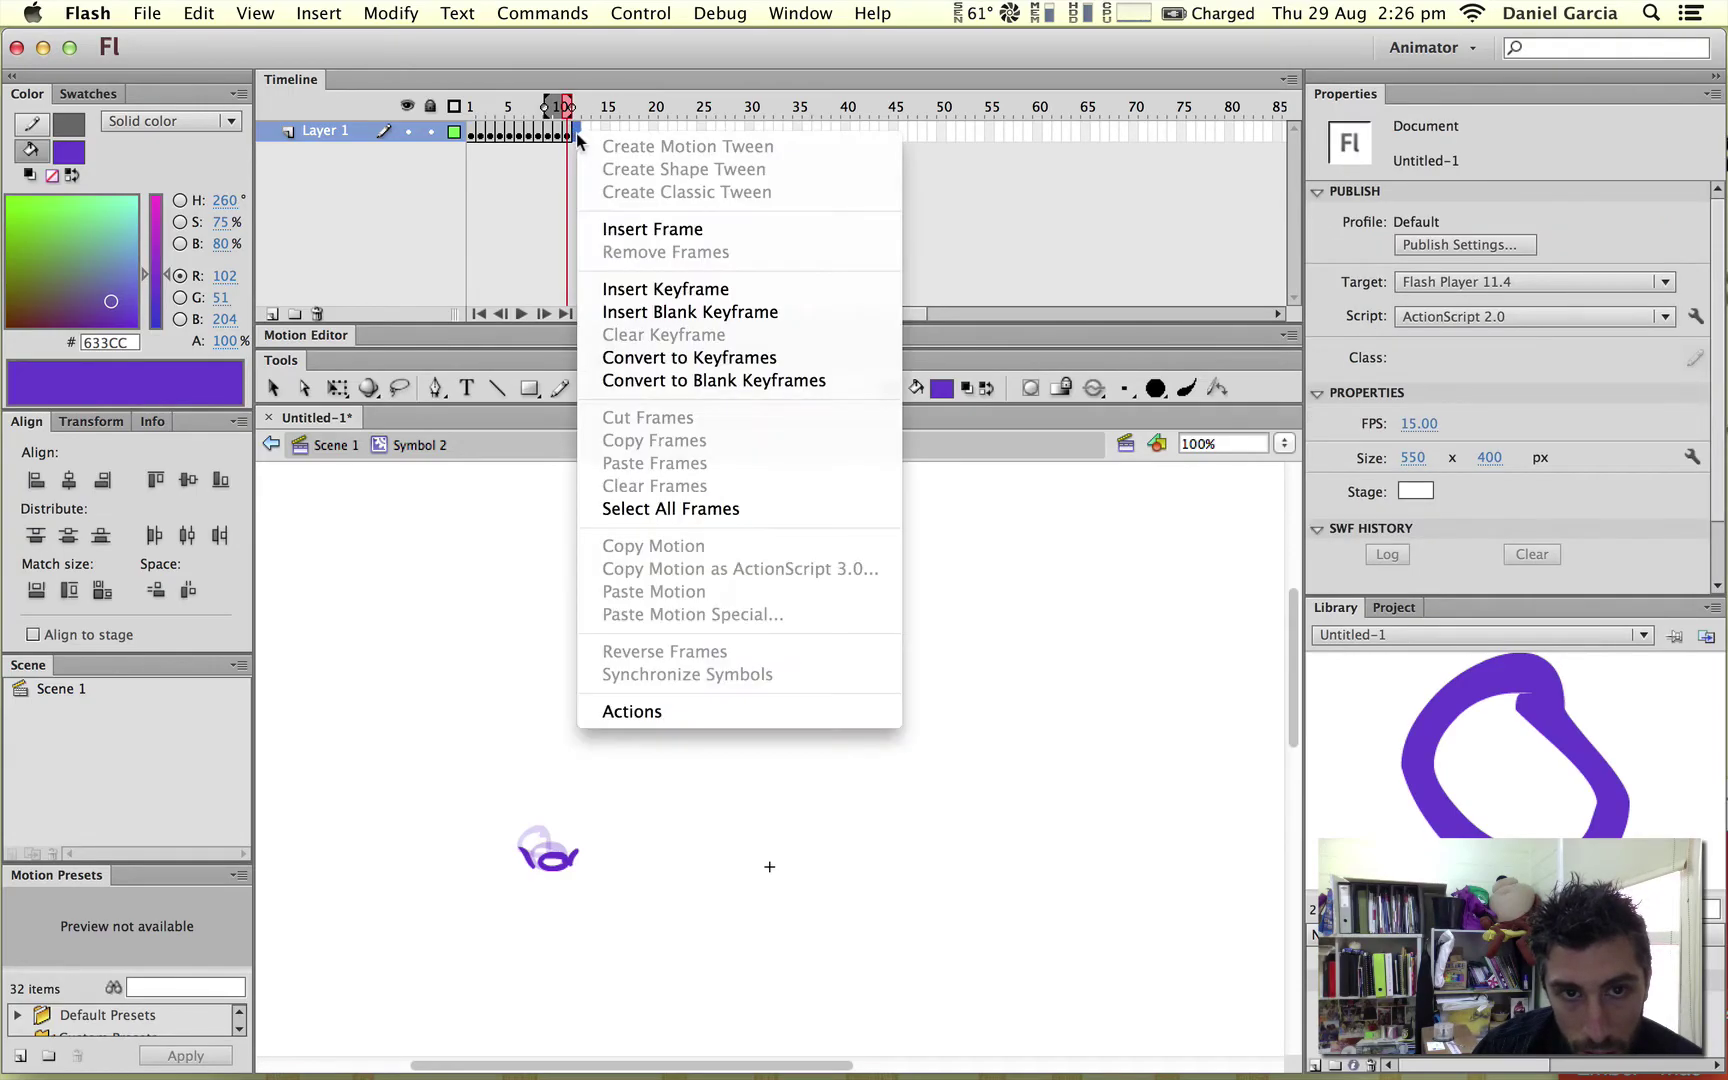
{"action": "left_click", "coordinate": [677, 313]}
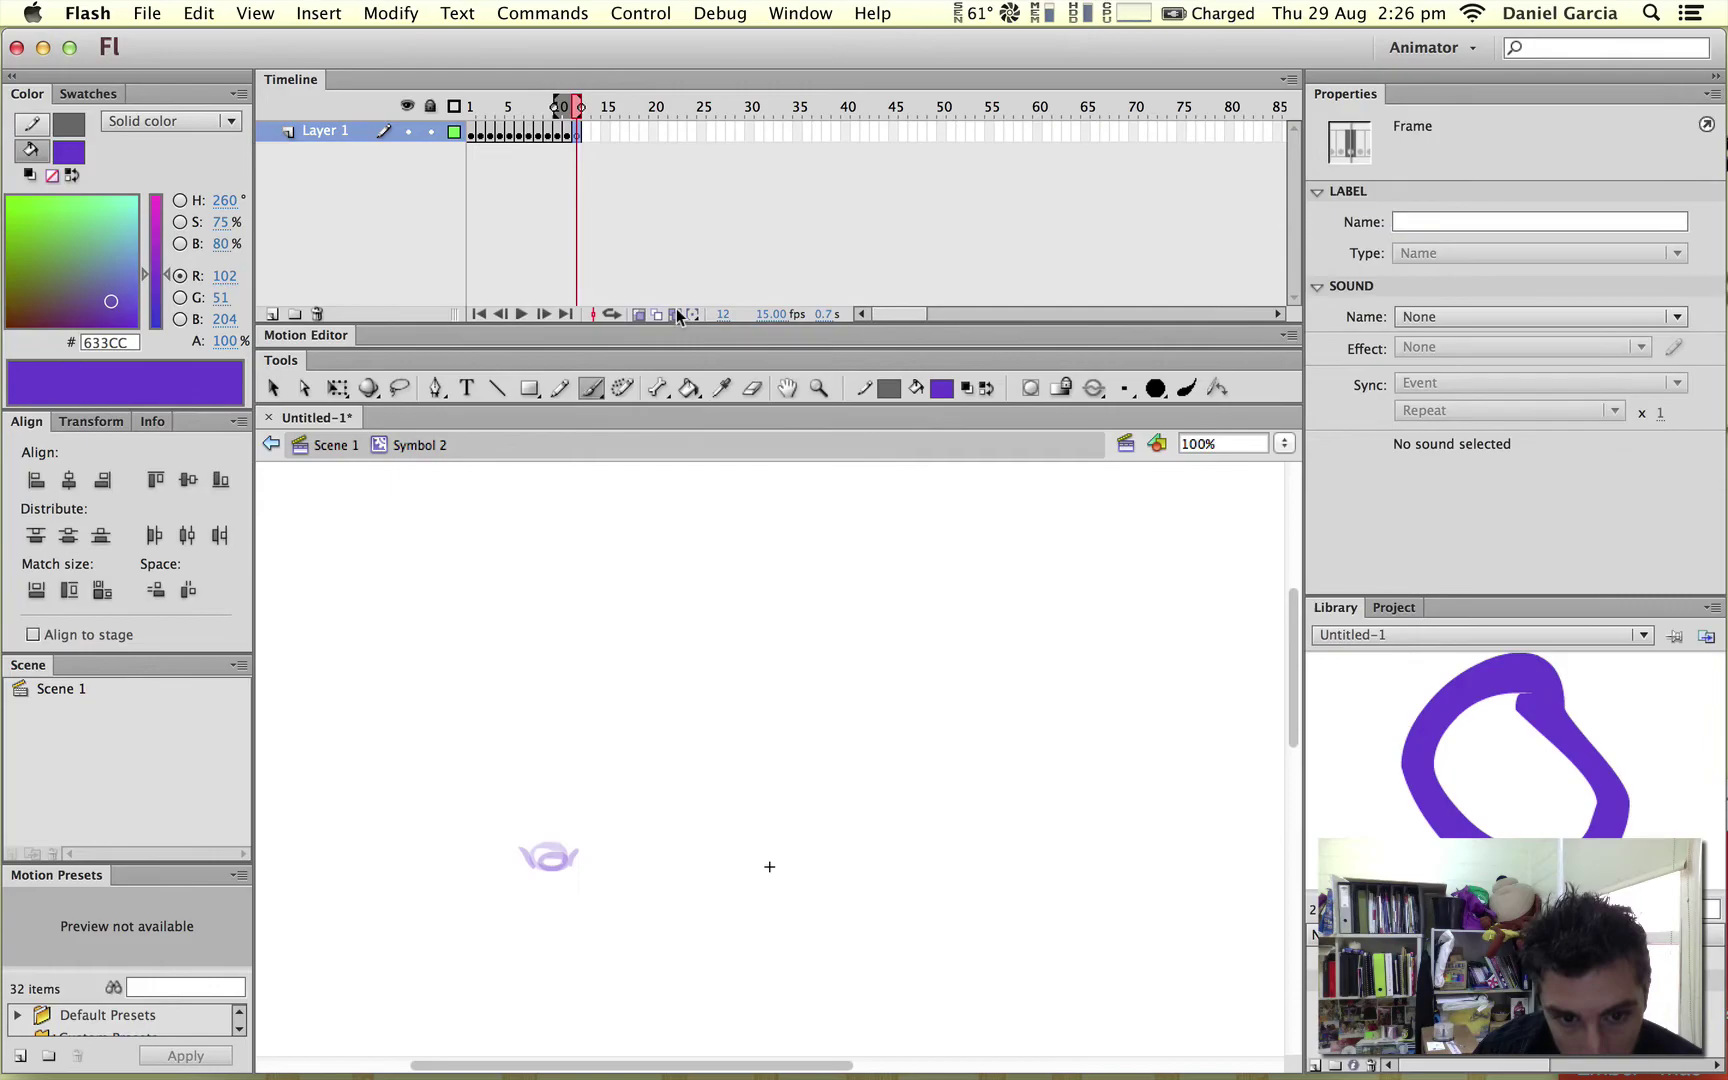
{"action": "key", "text": "b"}
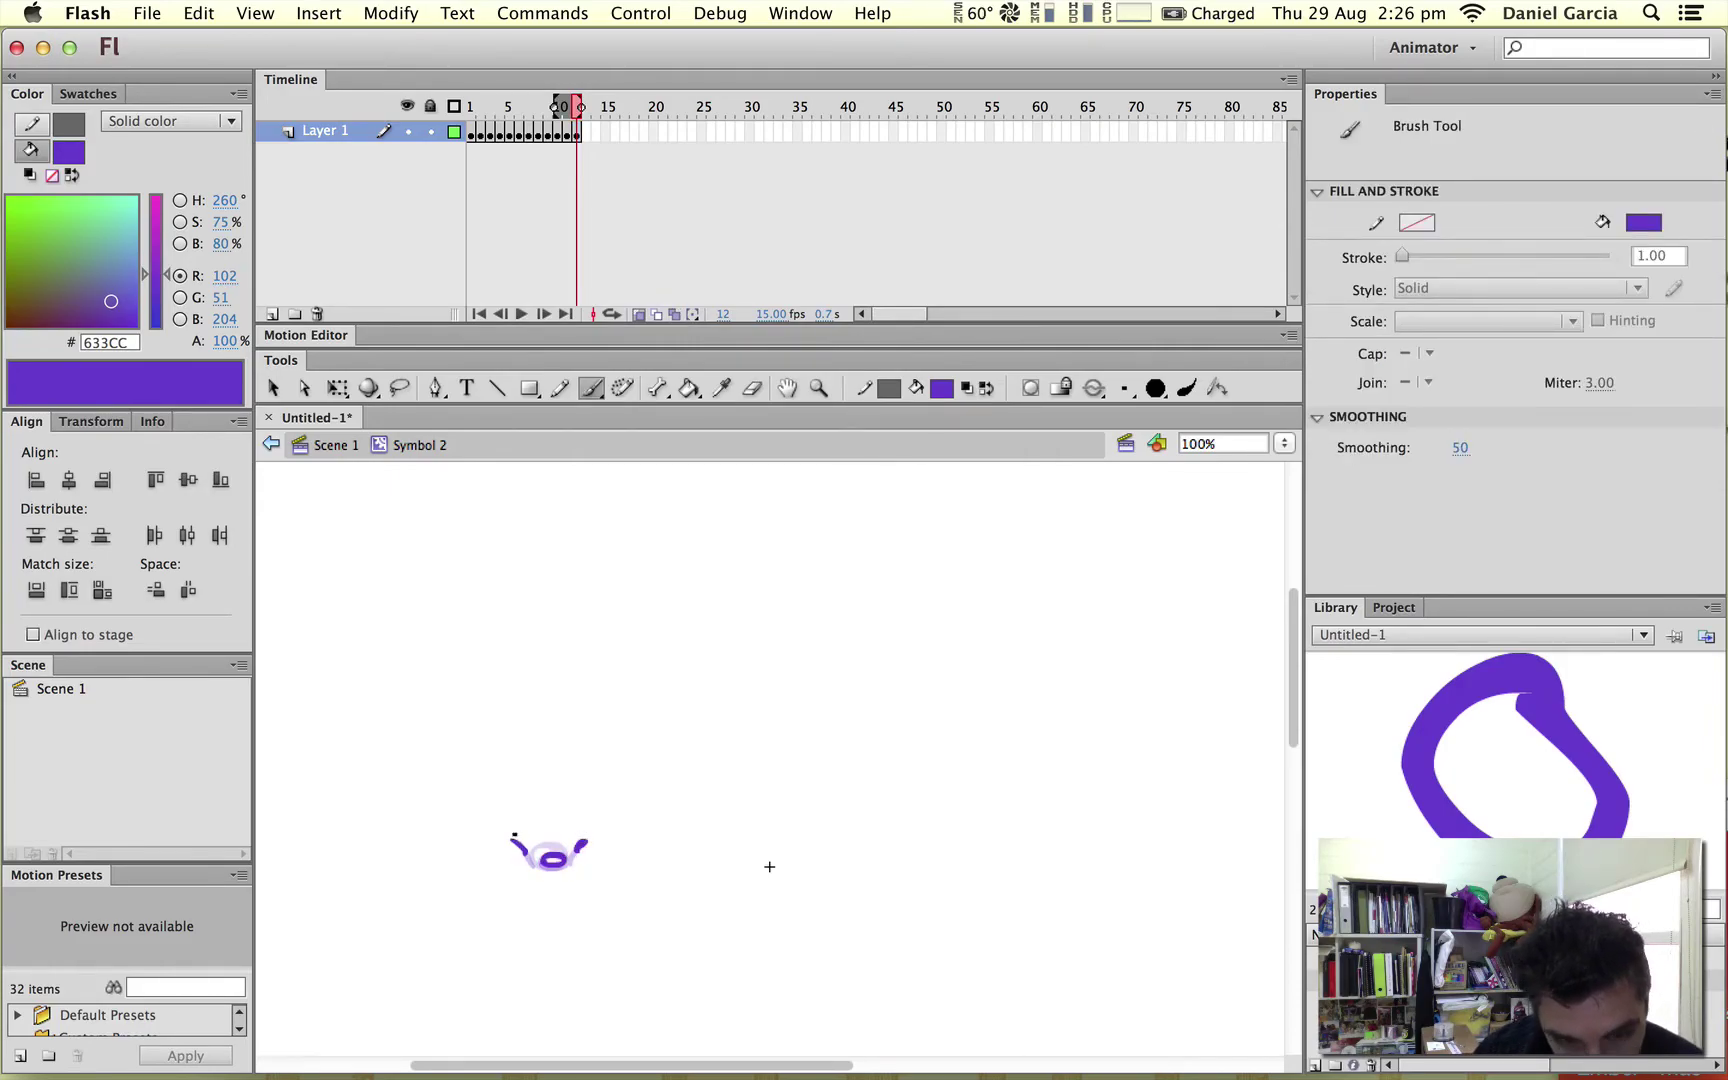
{"action": "left_click", "coordinate": [587, 130]}
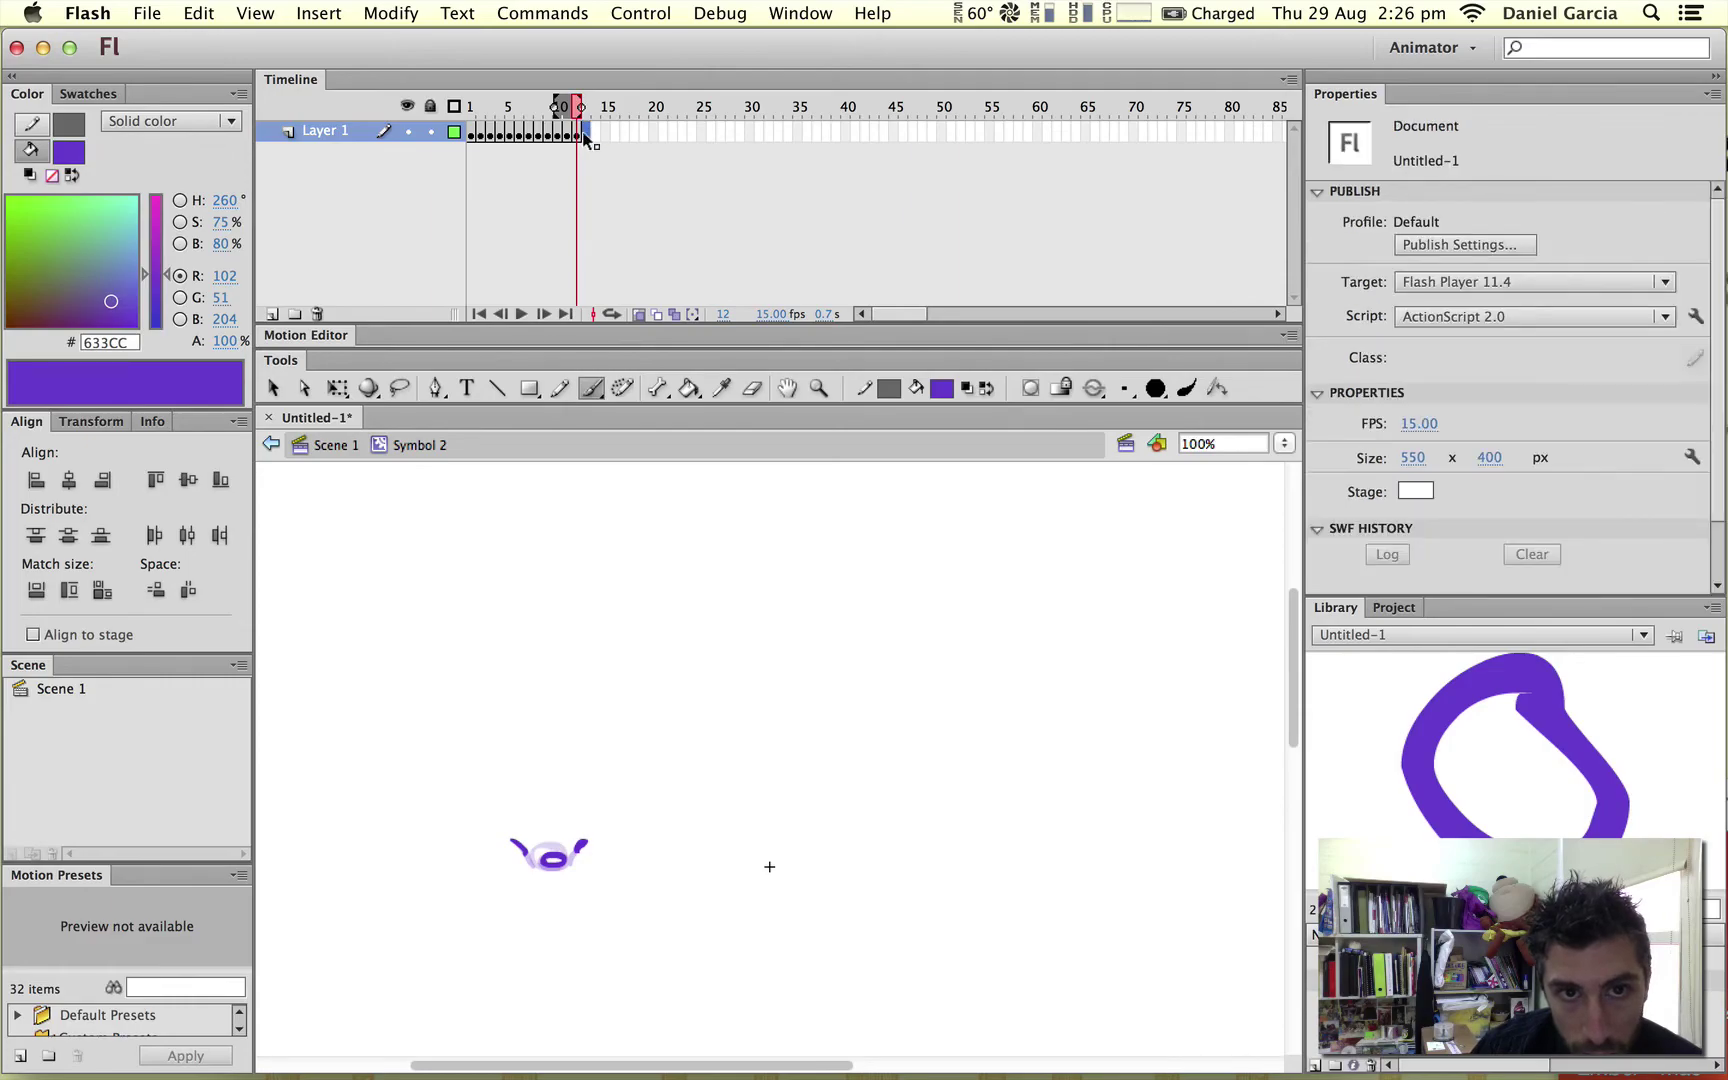
{"action": "right_click", "coordinate": [585, 131]}
{"action": "left_click", "coordinate": [699, 312]}
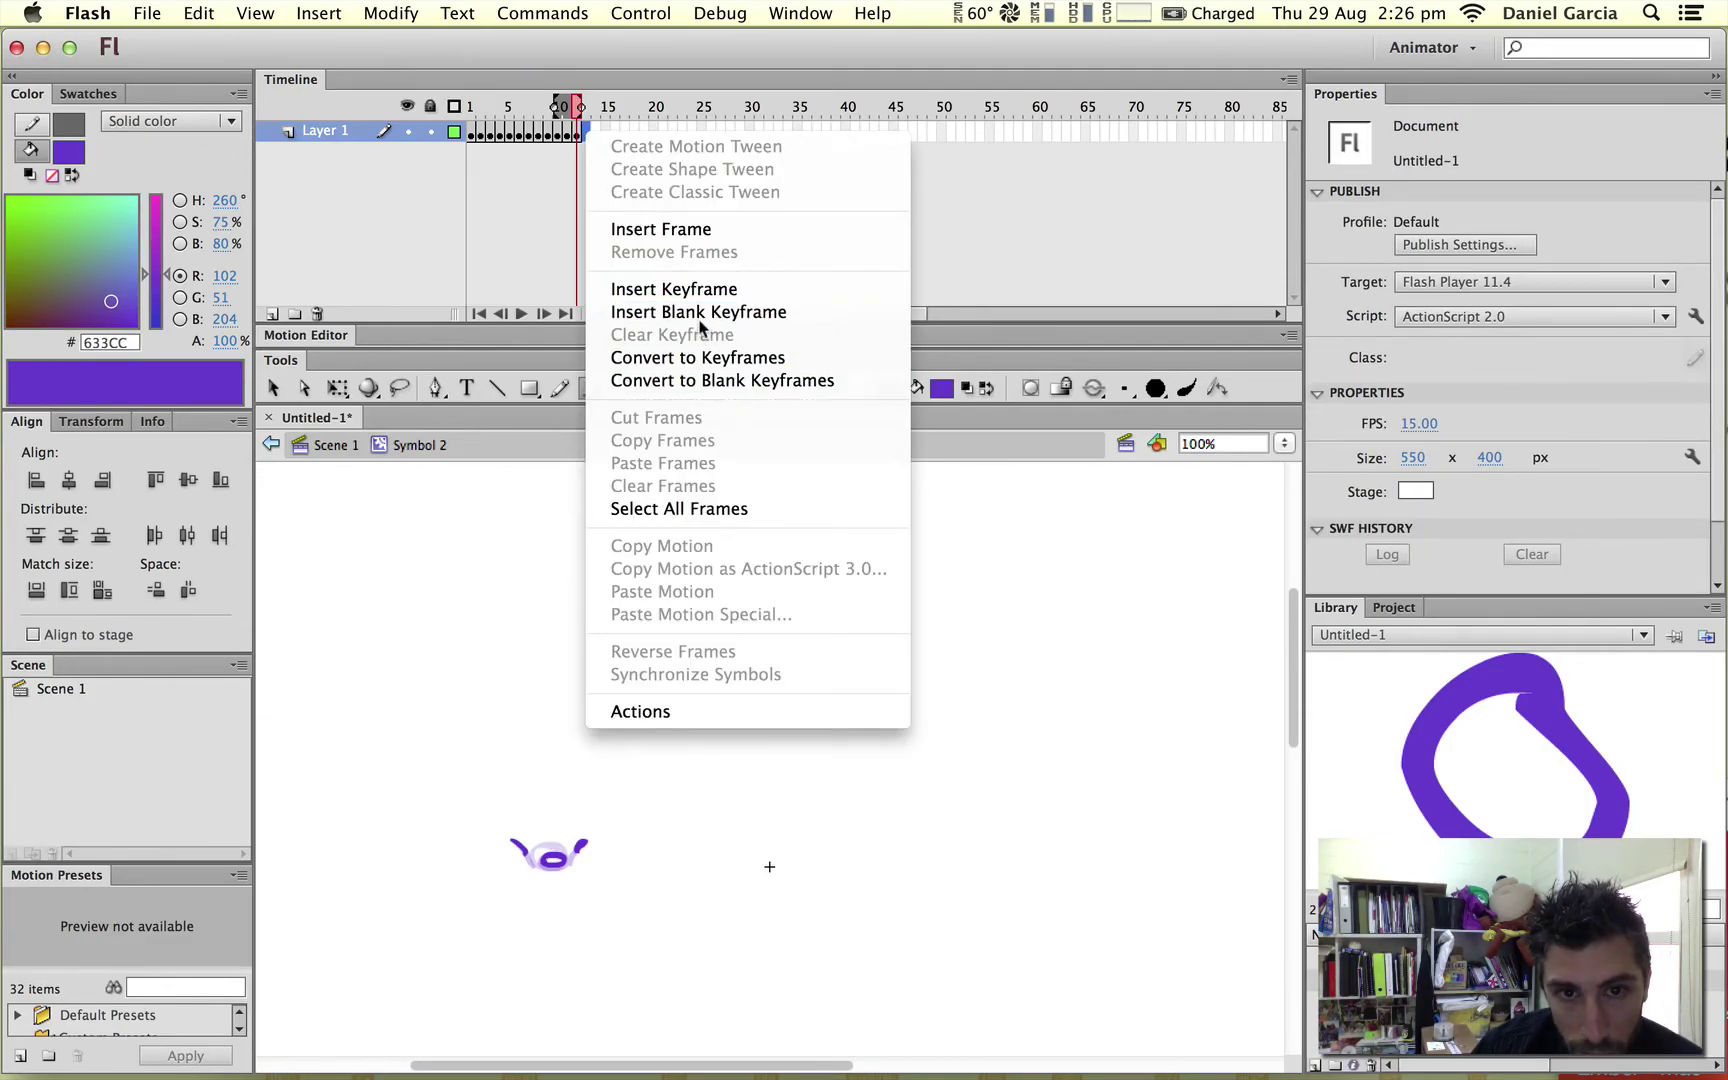
{"action": "left_click_drag", "start_coordinate": [558, 858], "coordinate": [545, 858]}
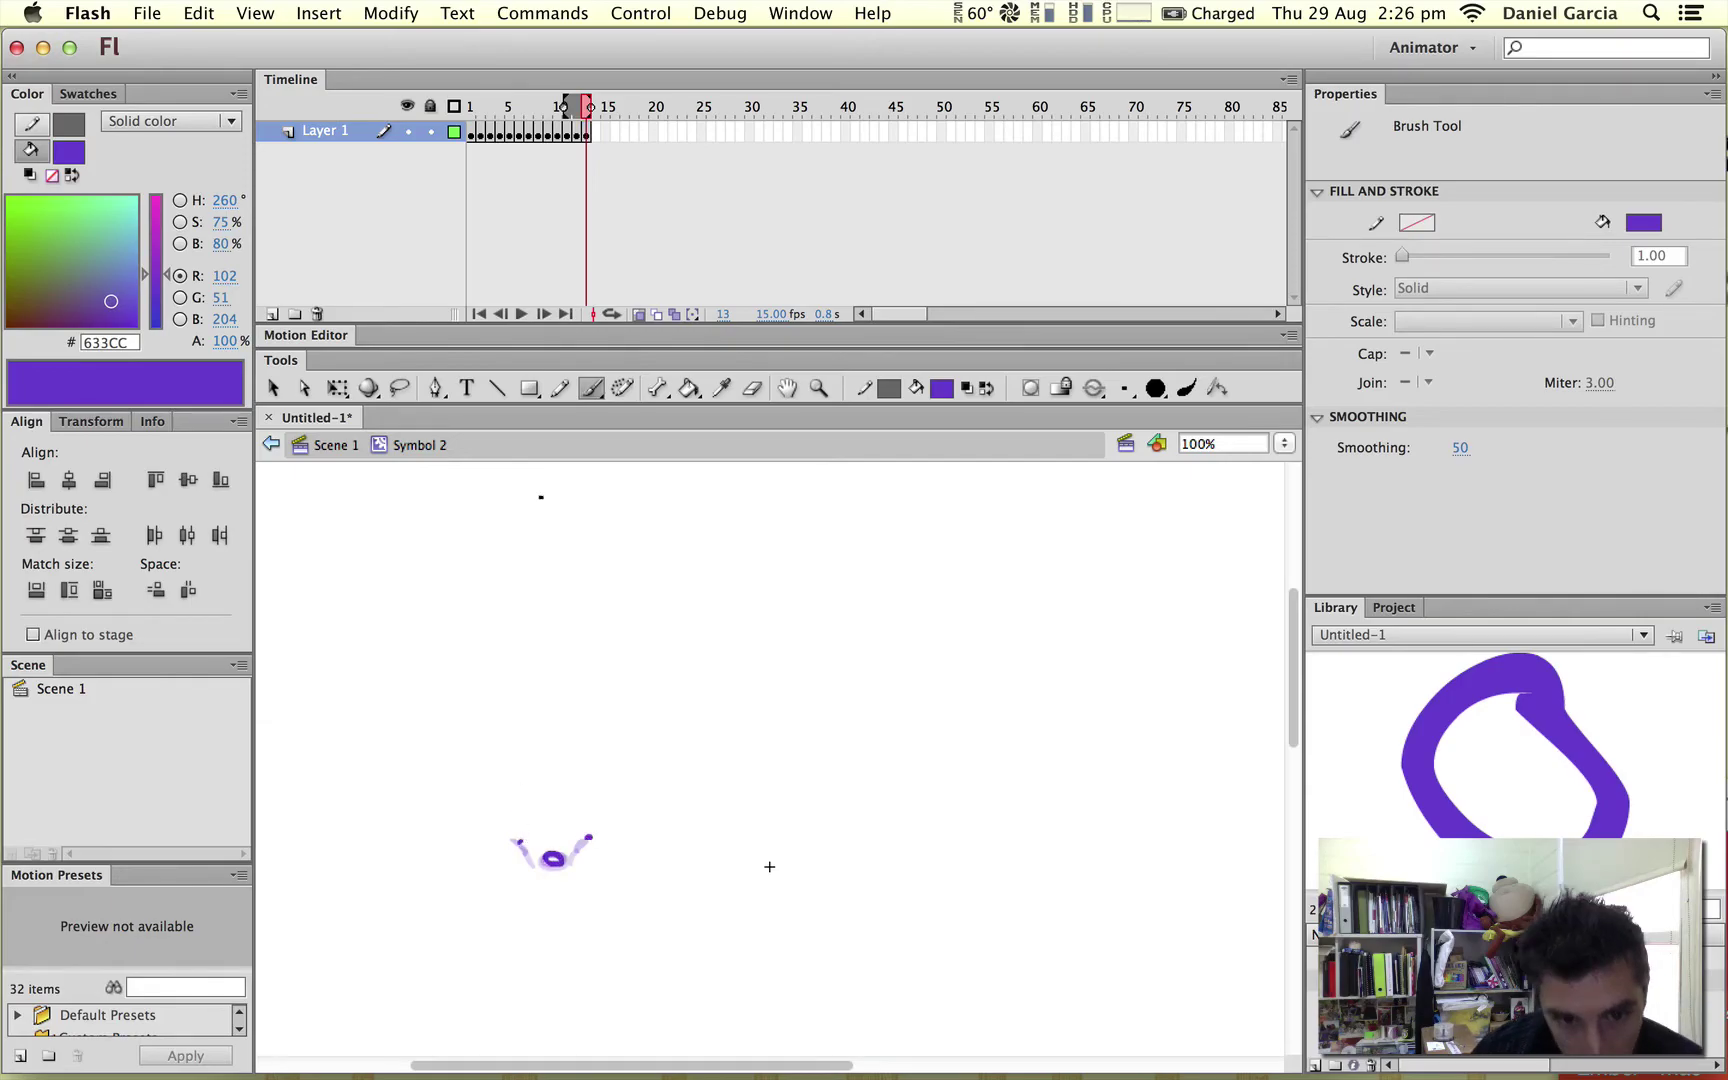
{"action": "left_click", "coordinate": [594, 133]}
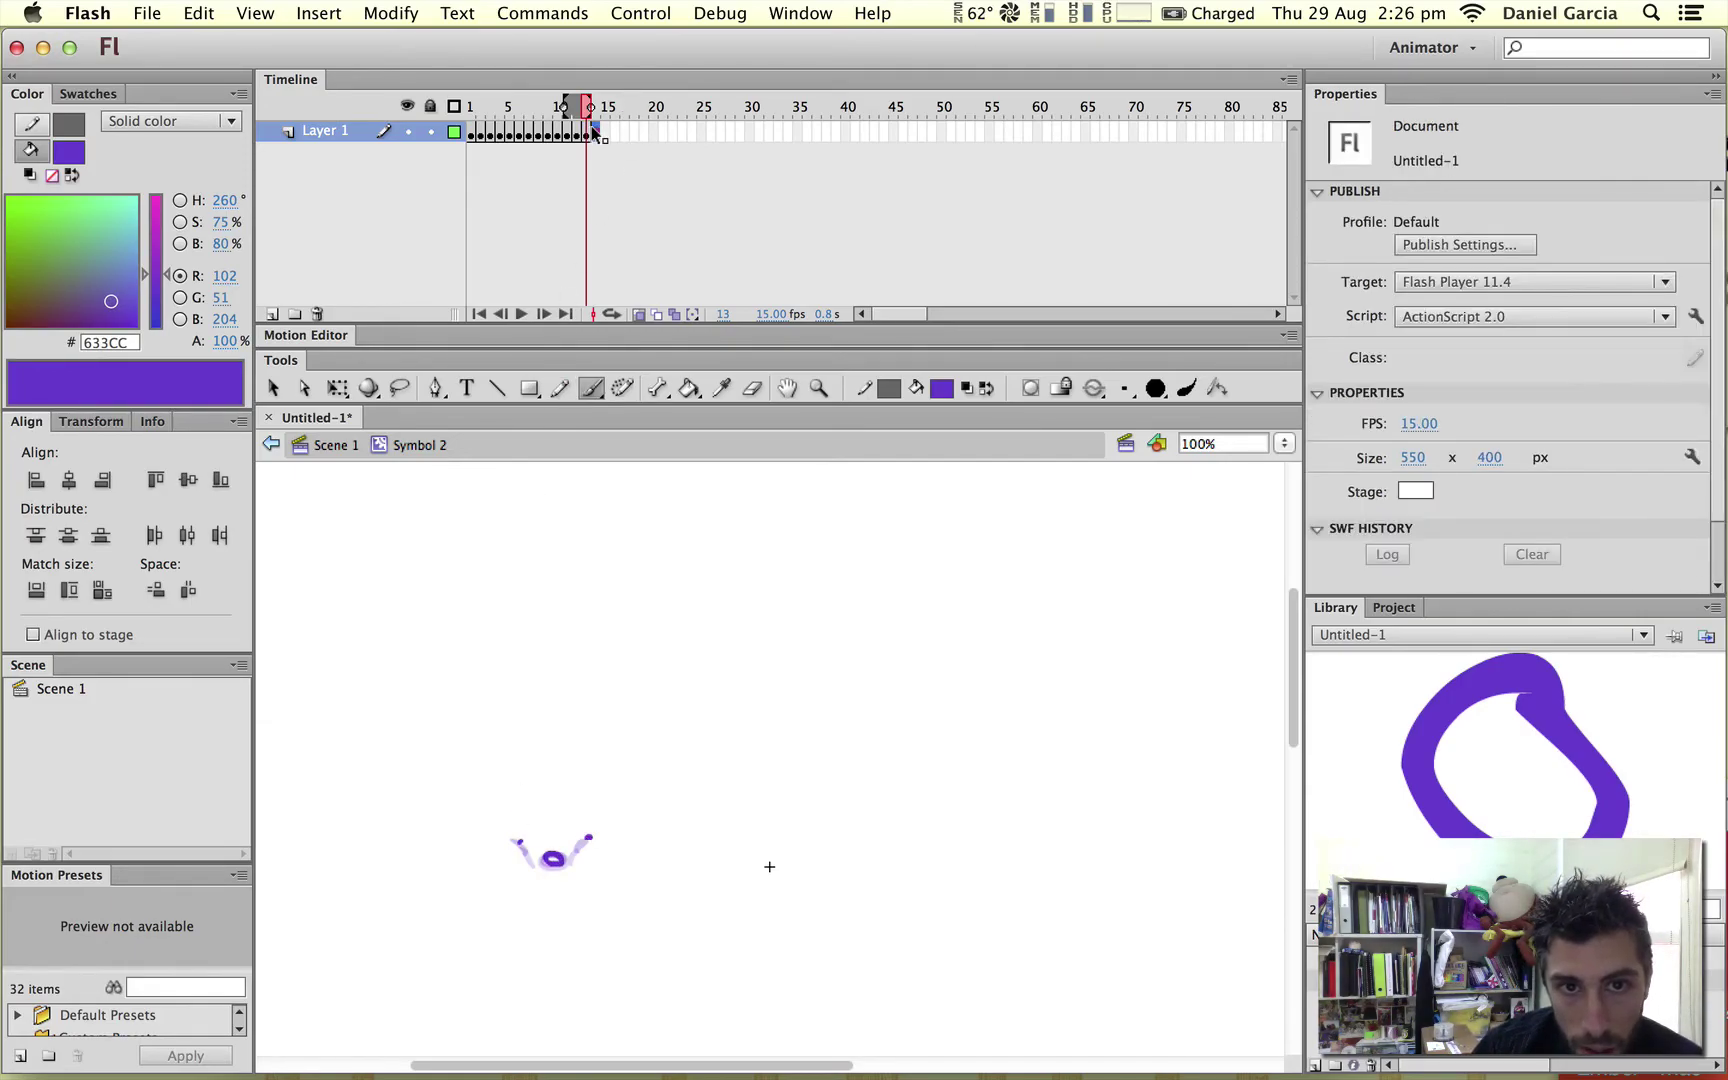
{"action": "right_click", "coordinate": [594, 126]}
{"action": "left_click", "coordinate": [690, 308]}
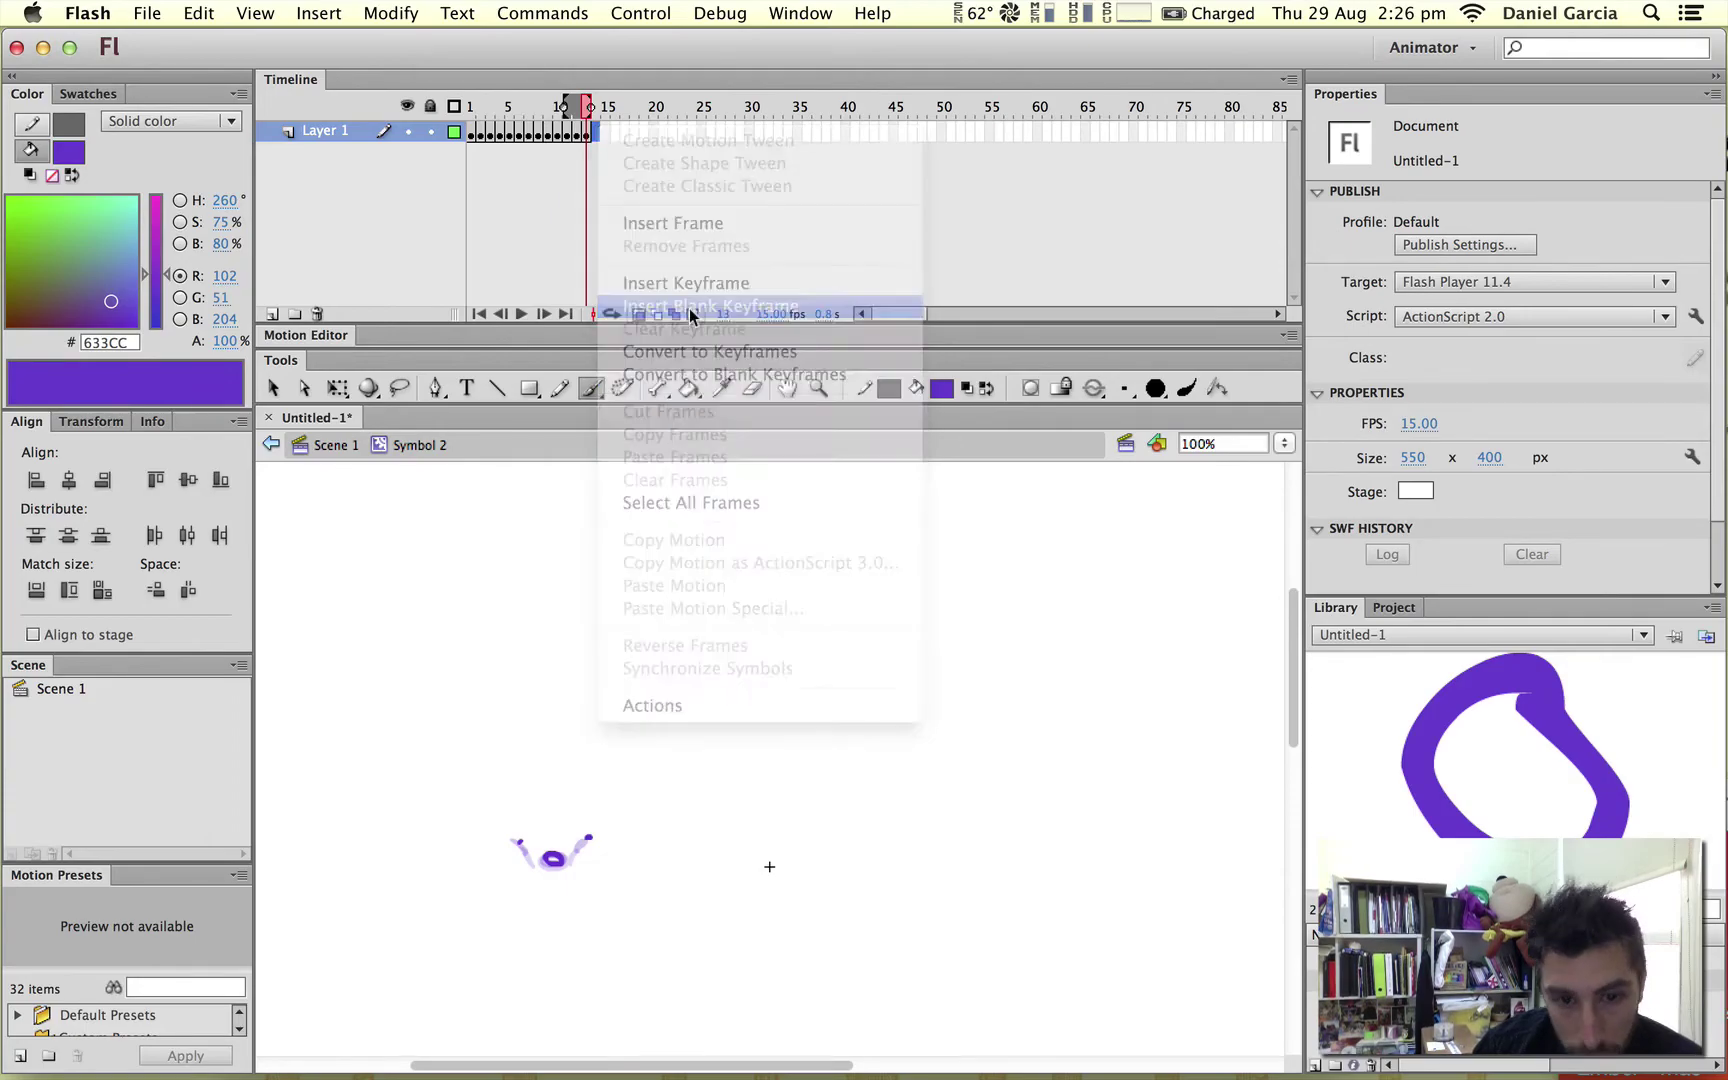
{"action": "left_click", "coordinate": [552, 856]}
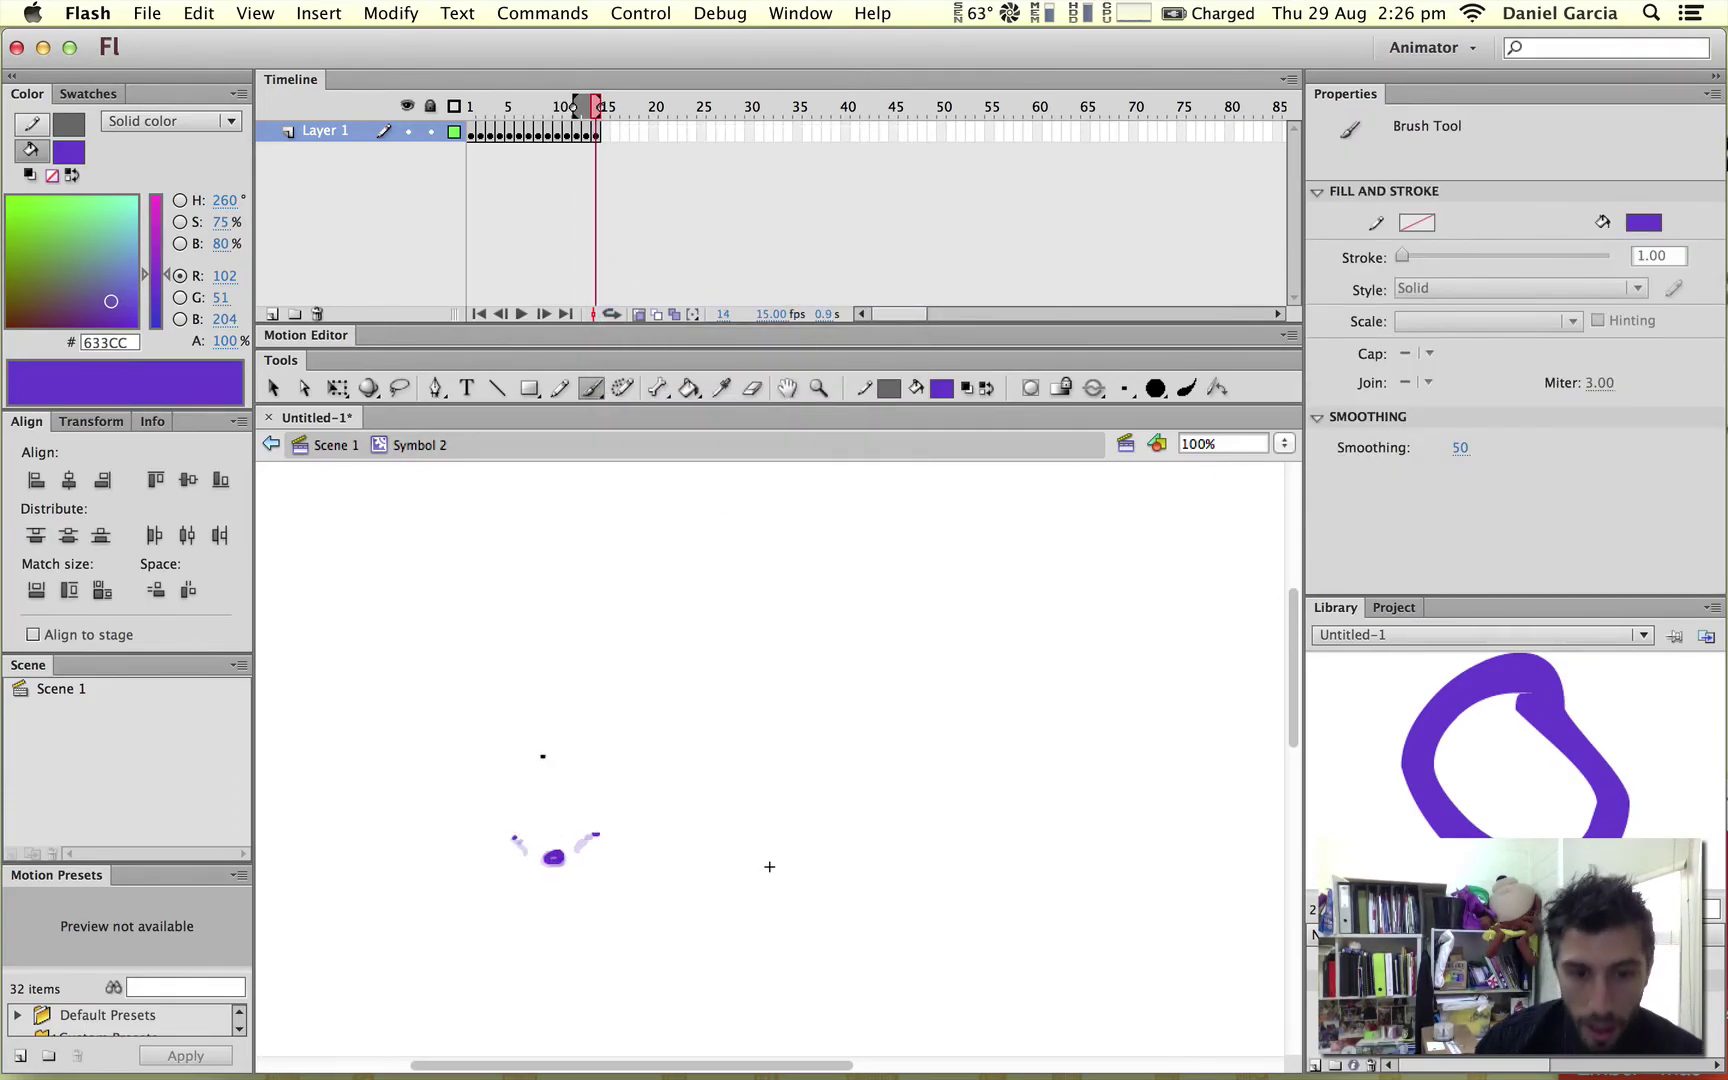
- Scrub the ball frames, extend onion skinning to frames 1–14, and play the animation
{"action": "left_click", "coordinate": [638, 314]}
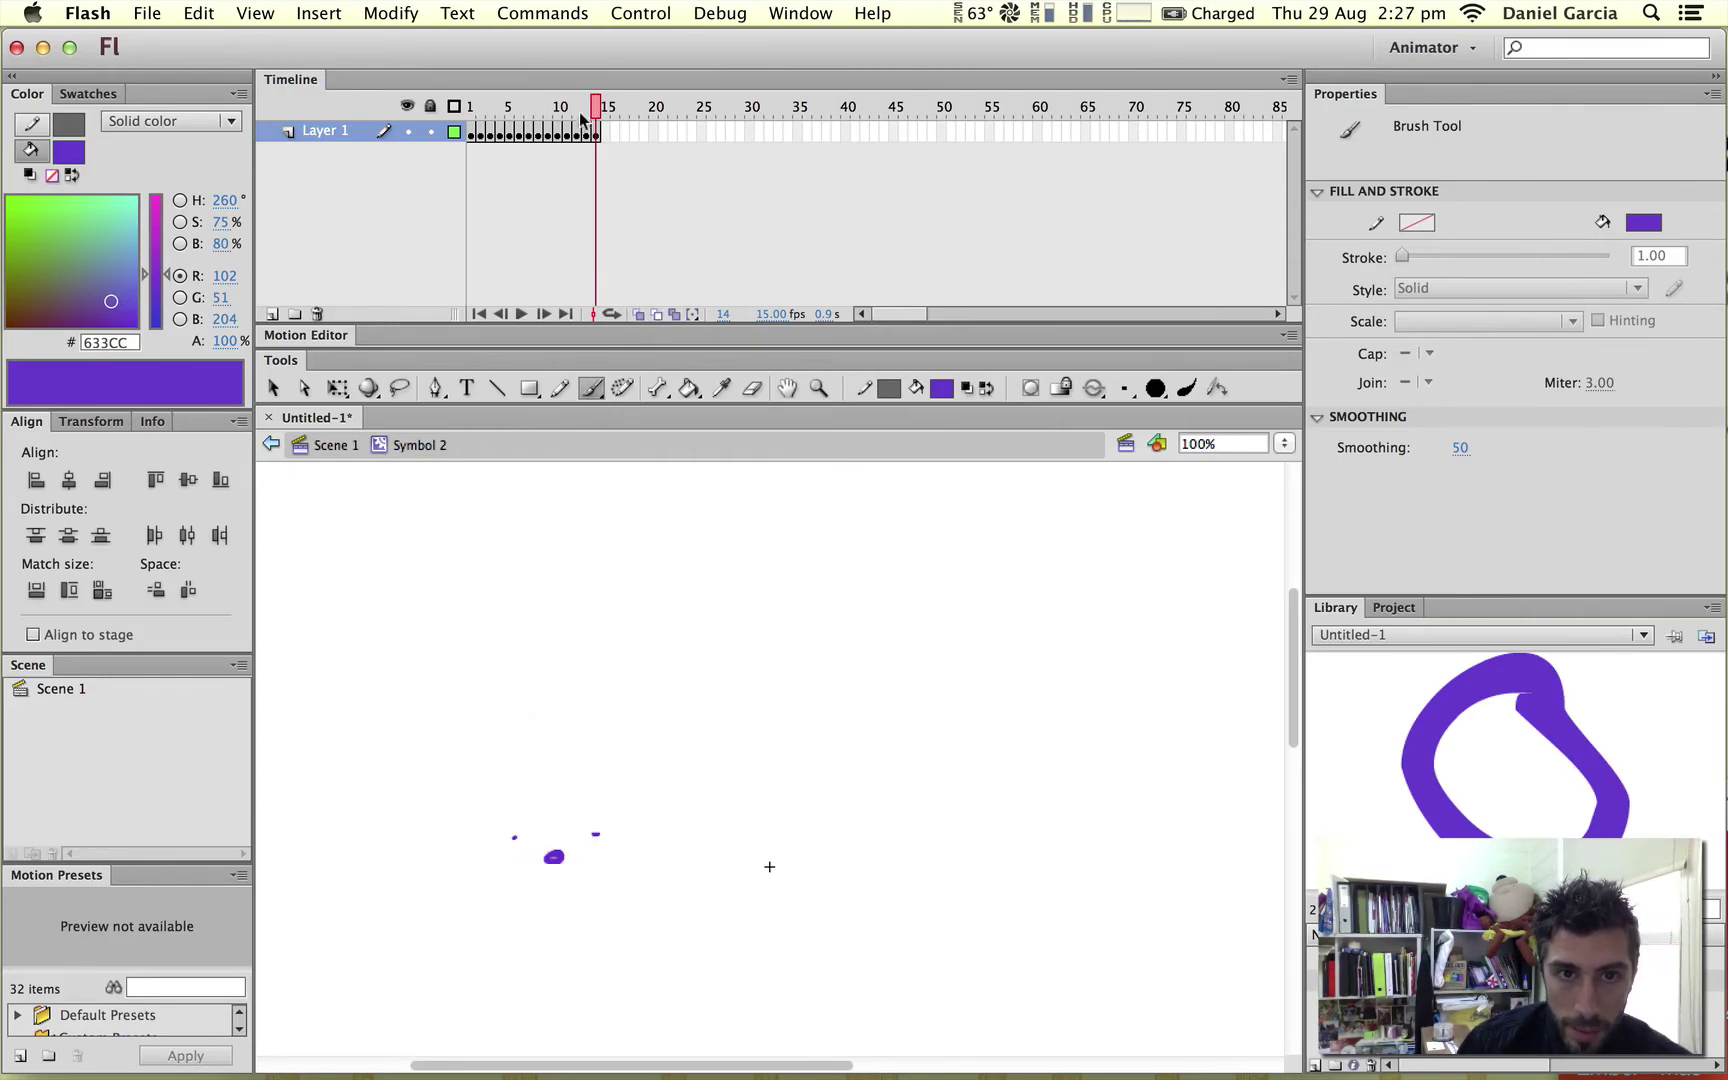
{"action": "mouse_move", "coordinate": [581, 118]}
{"action": "left_mouse_down"}
{"action": "mouse_move", "coordinate": [478, 130]}
{"action": "mouse_move", "coordinate": [576, 145]}
{"action": "mouse_move", "coordinate": [472, 155]}
{"action": "mouse_move", "coordinate": [568, 167]}
{"action": "mouse_move", "coordinate": [471, 165]}
{"action": "left_mouse_up"}
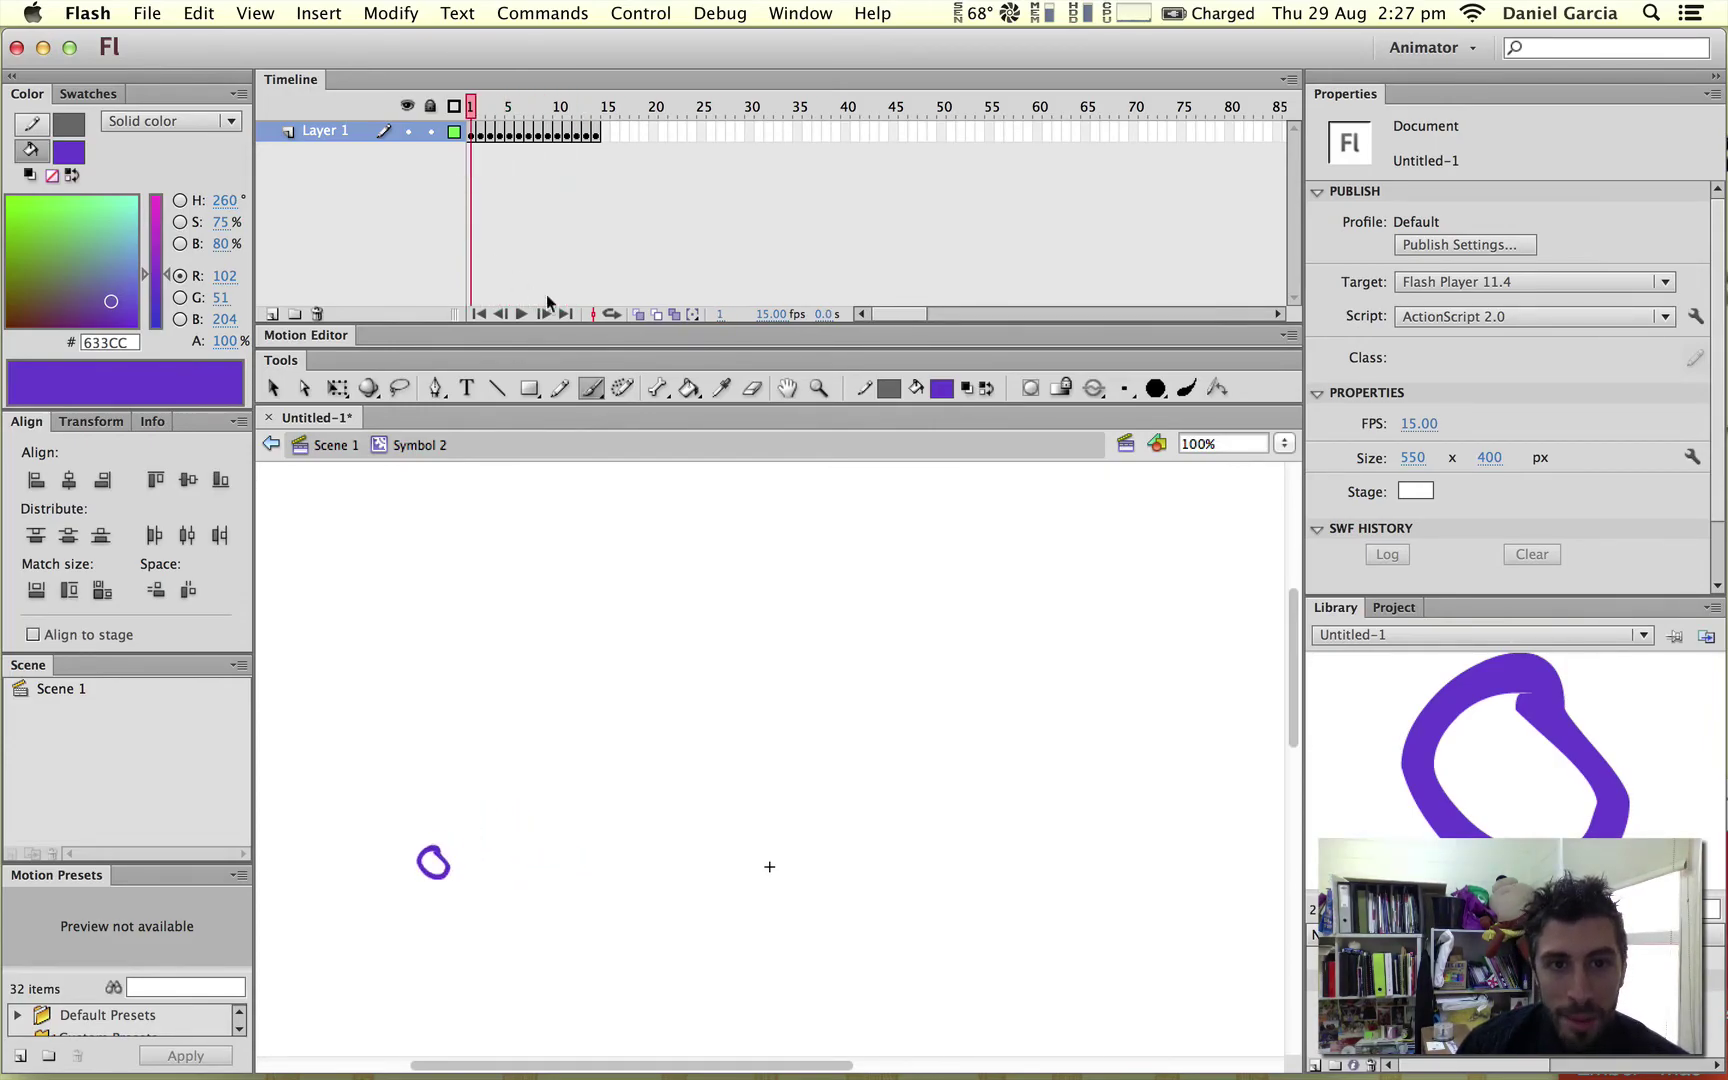
{"action": "left_click", "coordinate": [611, 314]}
{"action": "left_click_drag", "start_coordinate": [550, 110], "coordinate": [590, 110]}
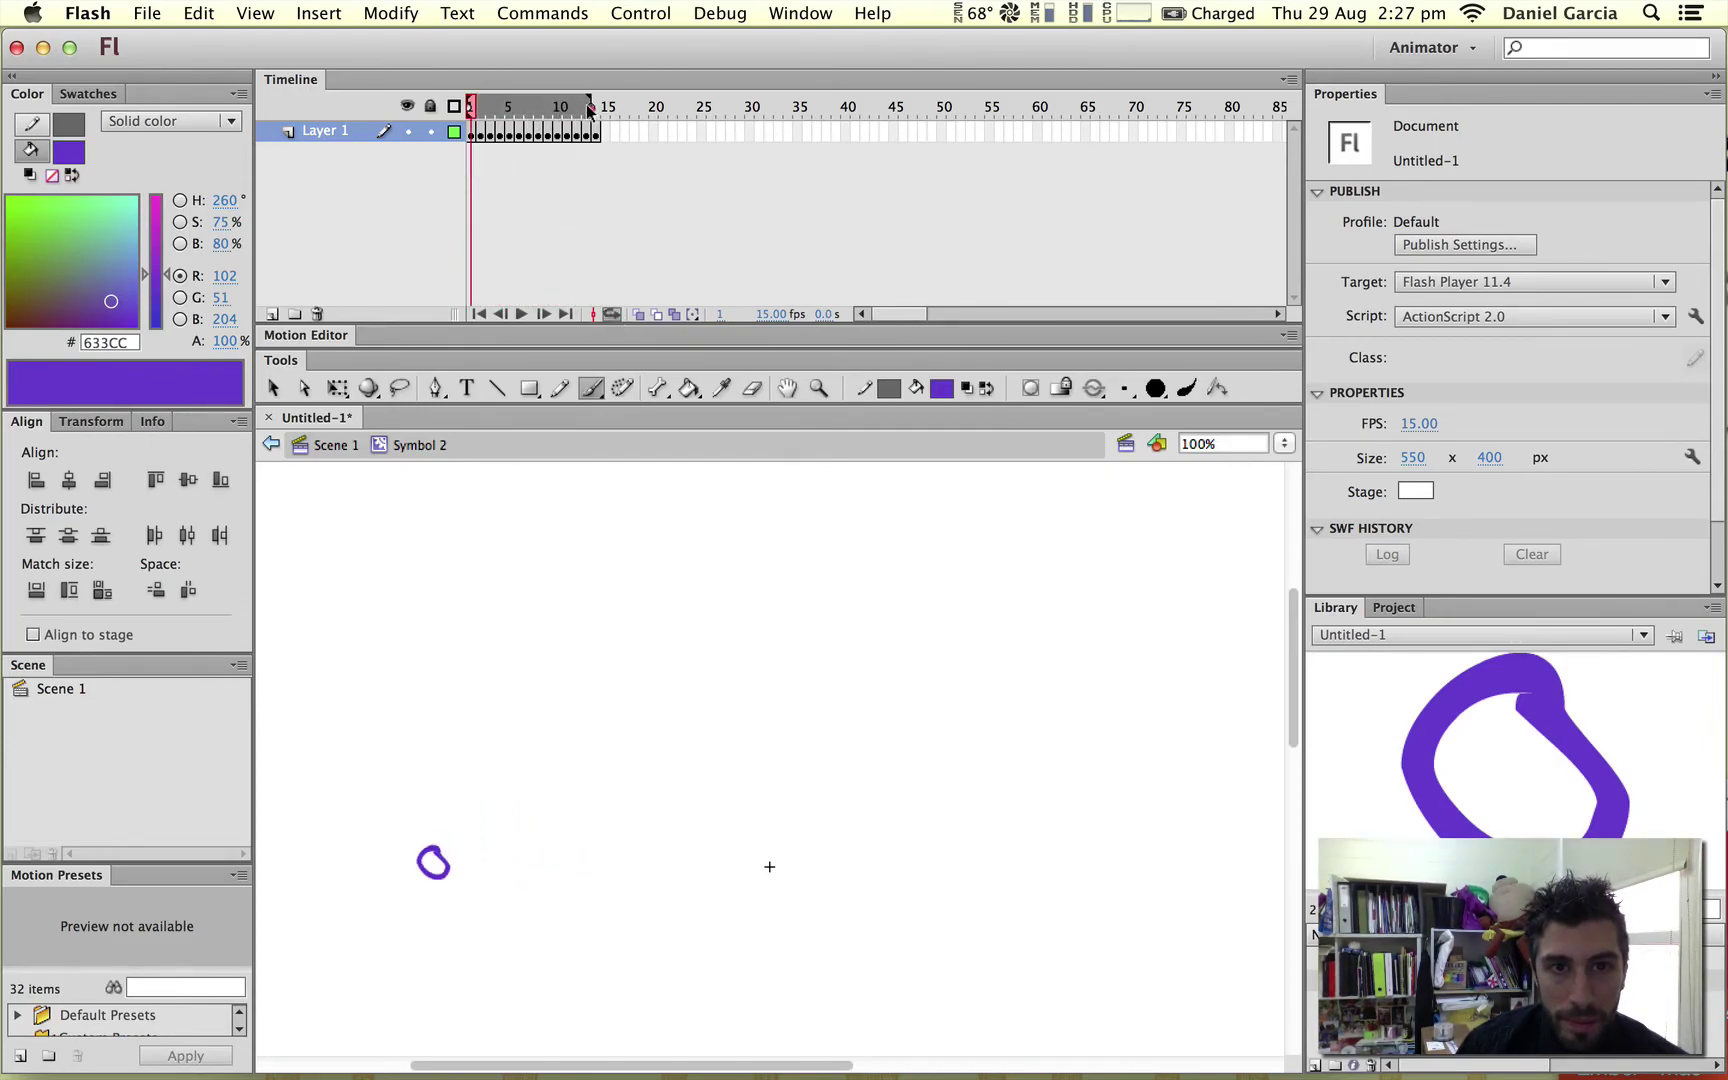
{"action": "left_click", "coordinate": [522, 315]}
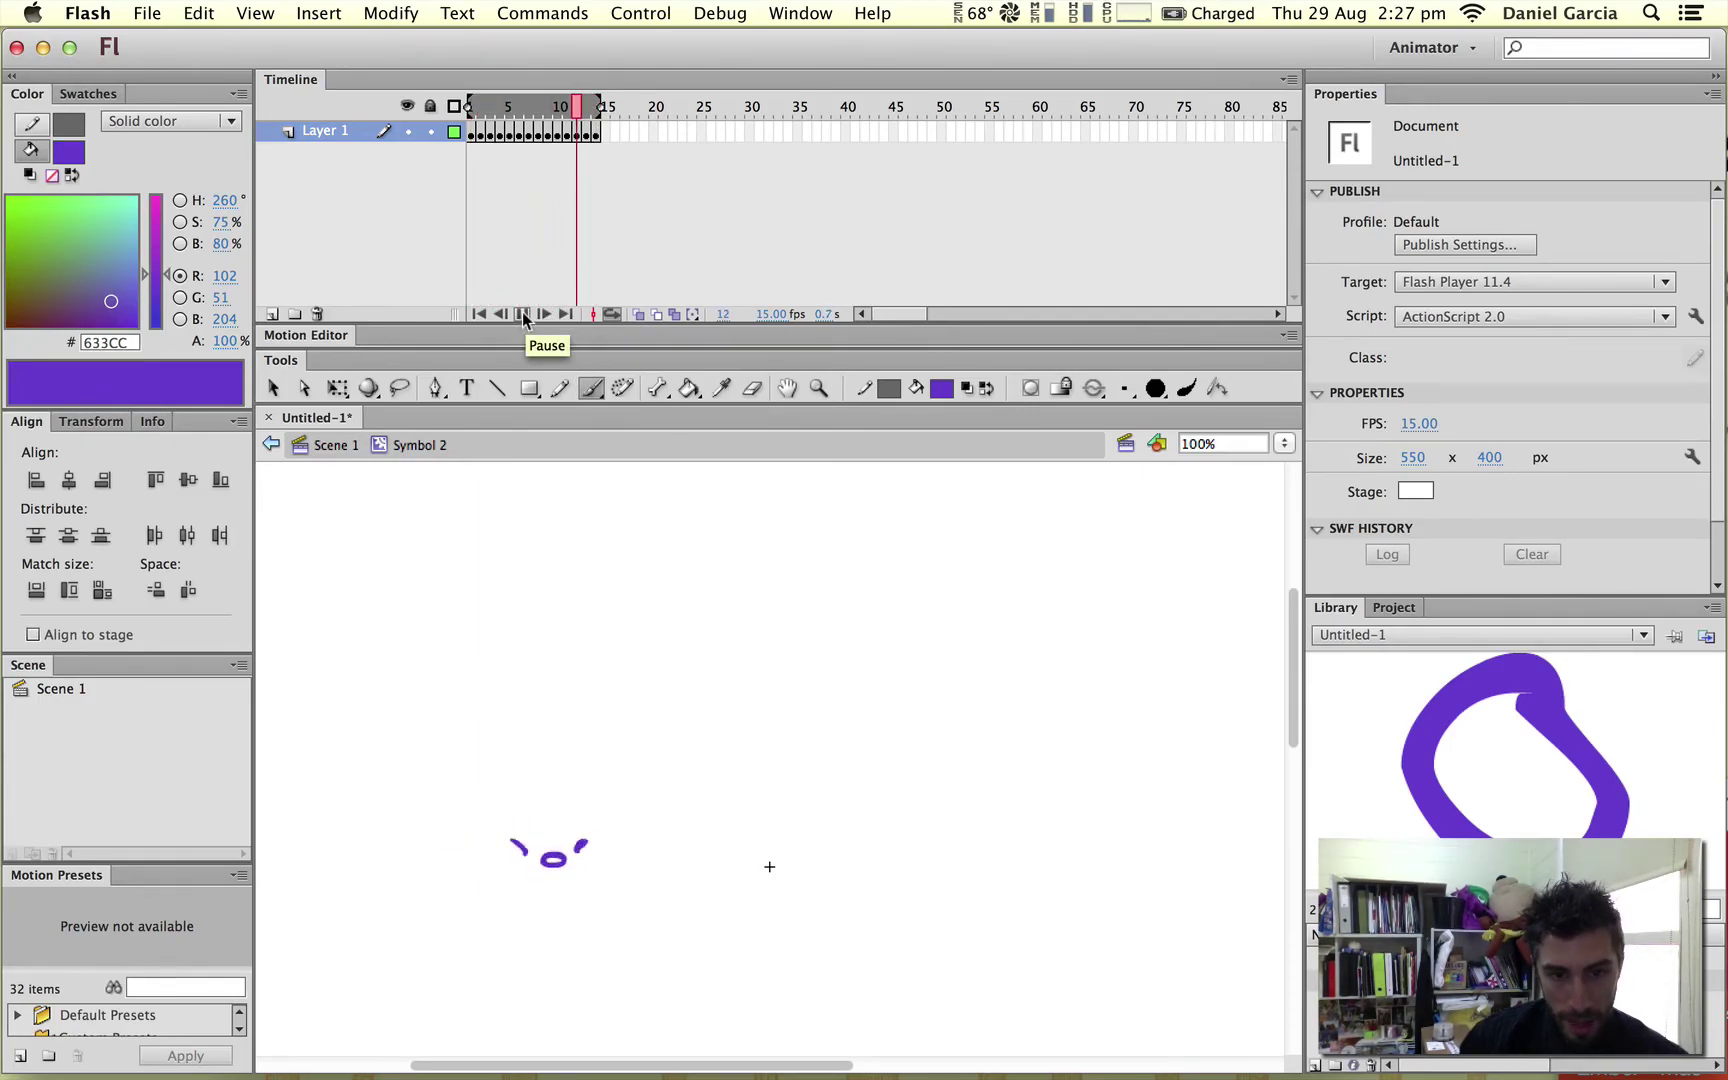